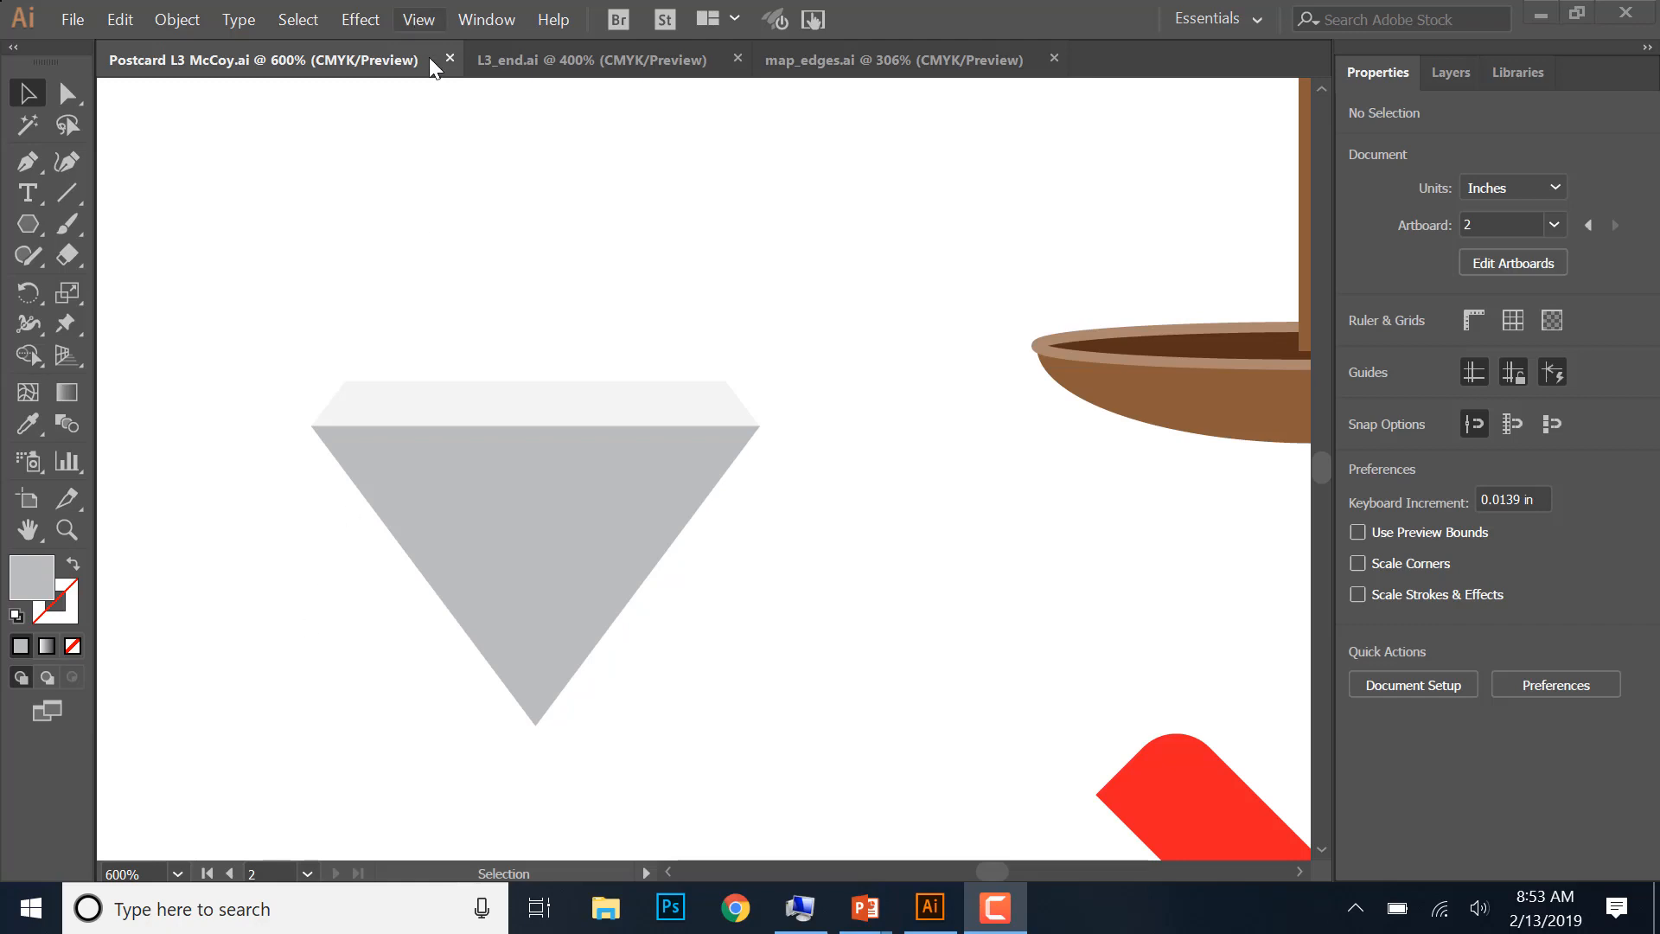
- Examine the finished map artwork in L3_end.ai and return to the Postcard L3 document
left_click(639, 69)
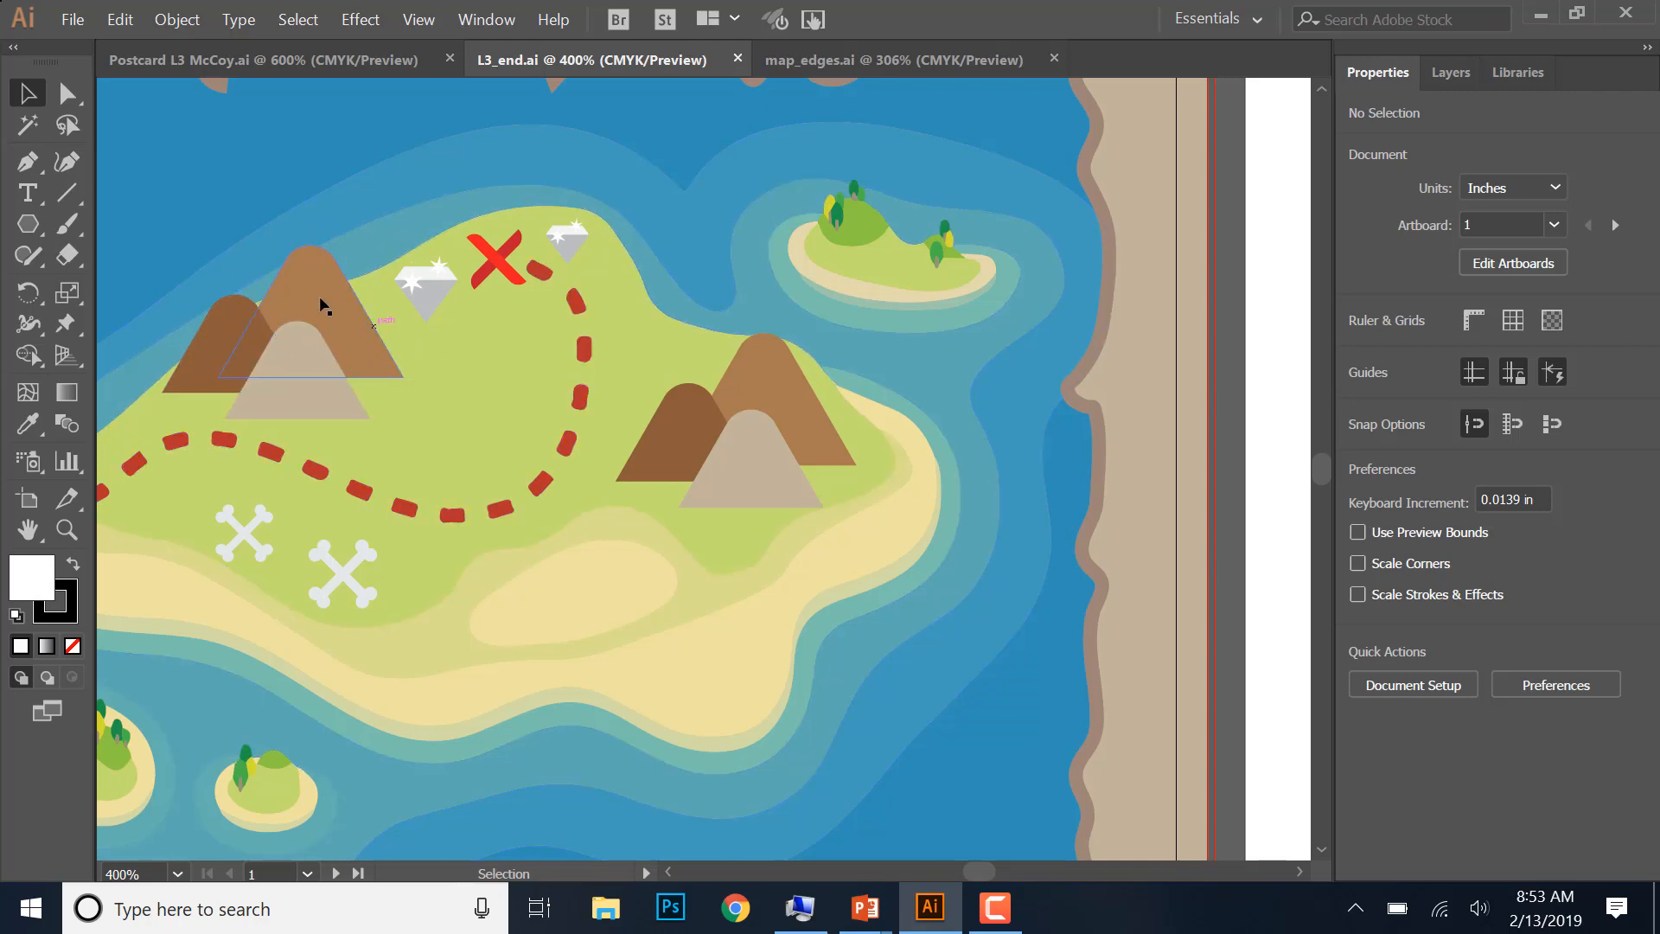
left_click(922, 911)
left_click(928, 909)
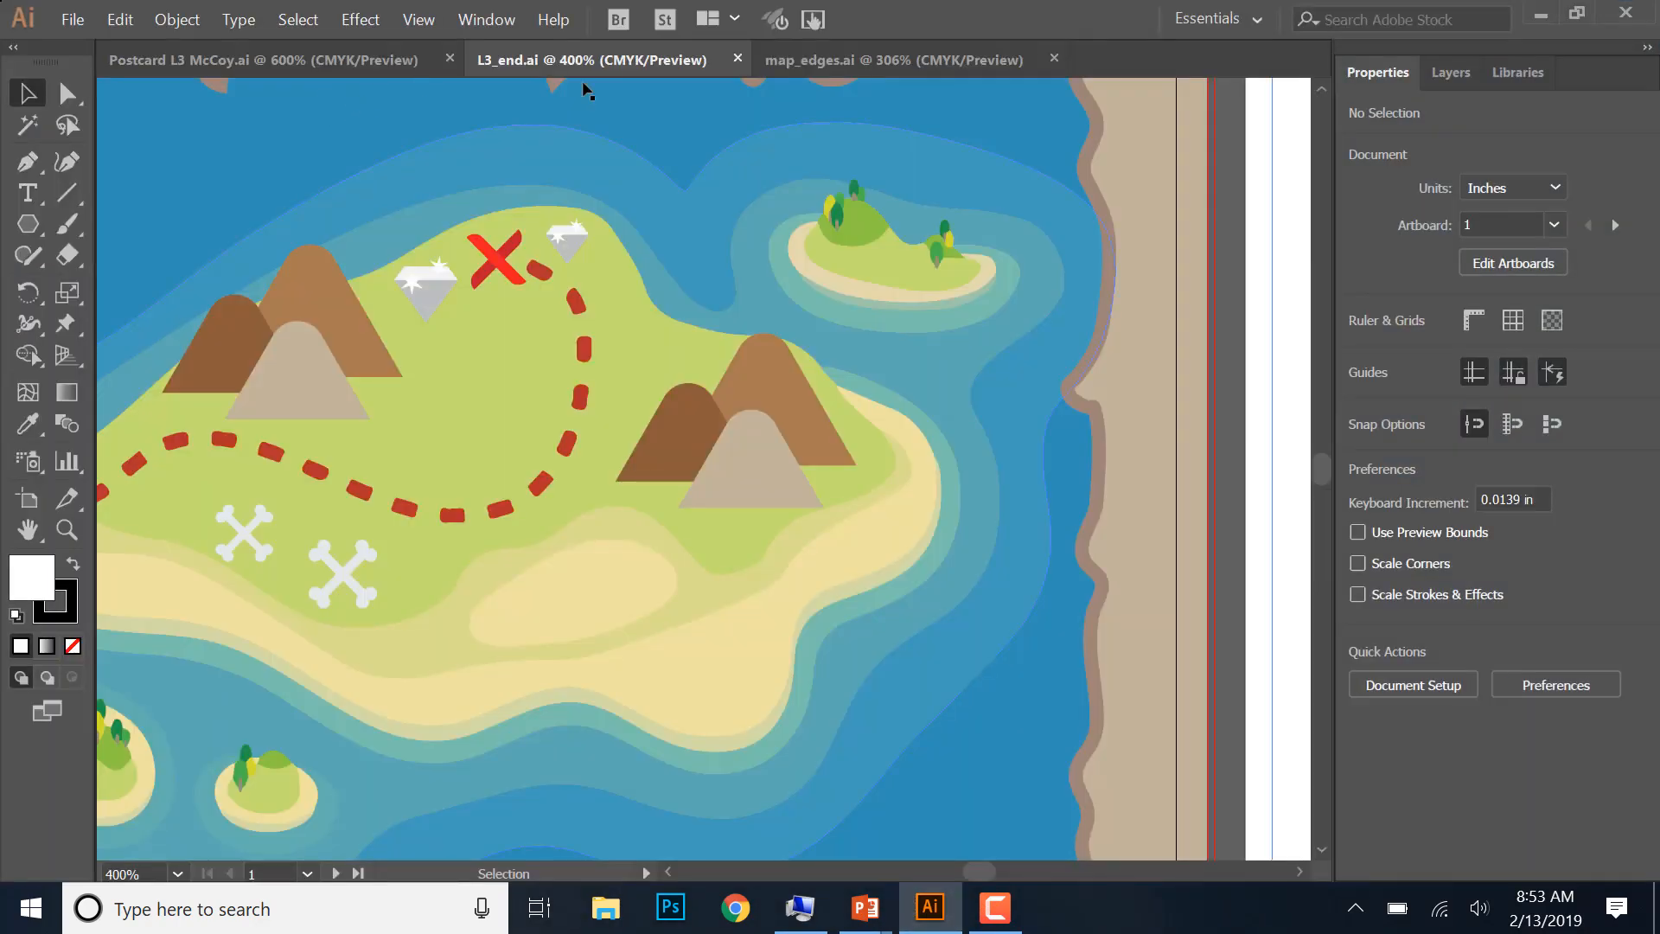
left_click(361, 62)
- Duplicate the diamond's gray triangle and place the copy below and to the left of the original
left_click(573, 534)
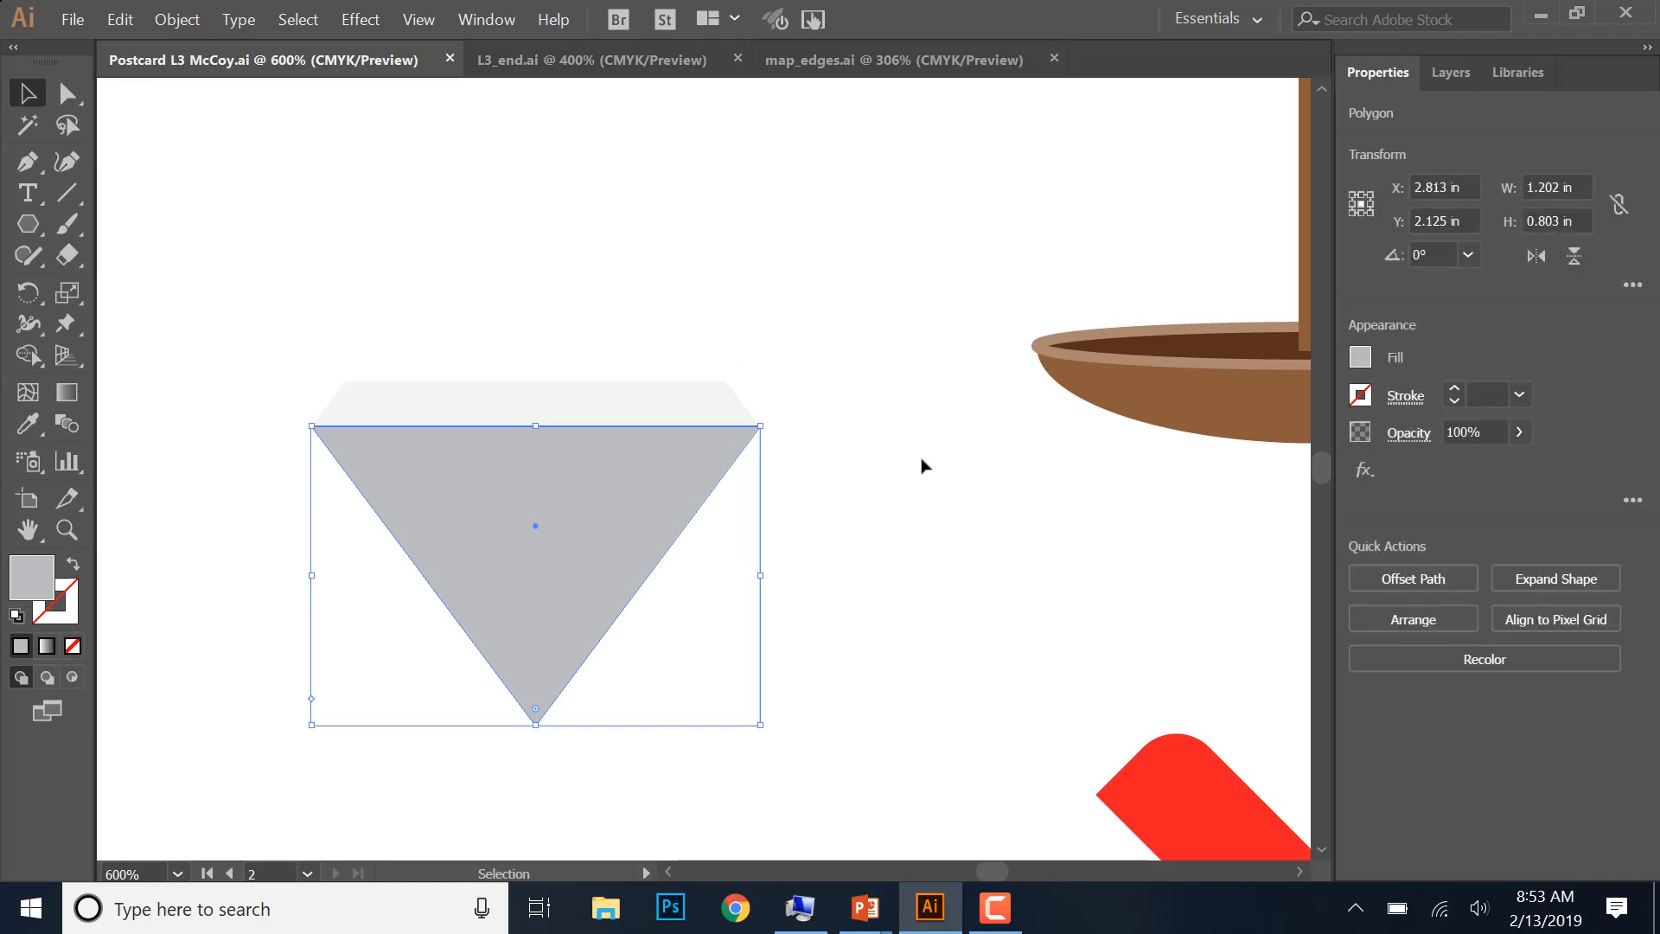
key("a")
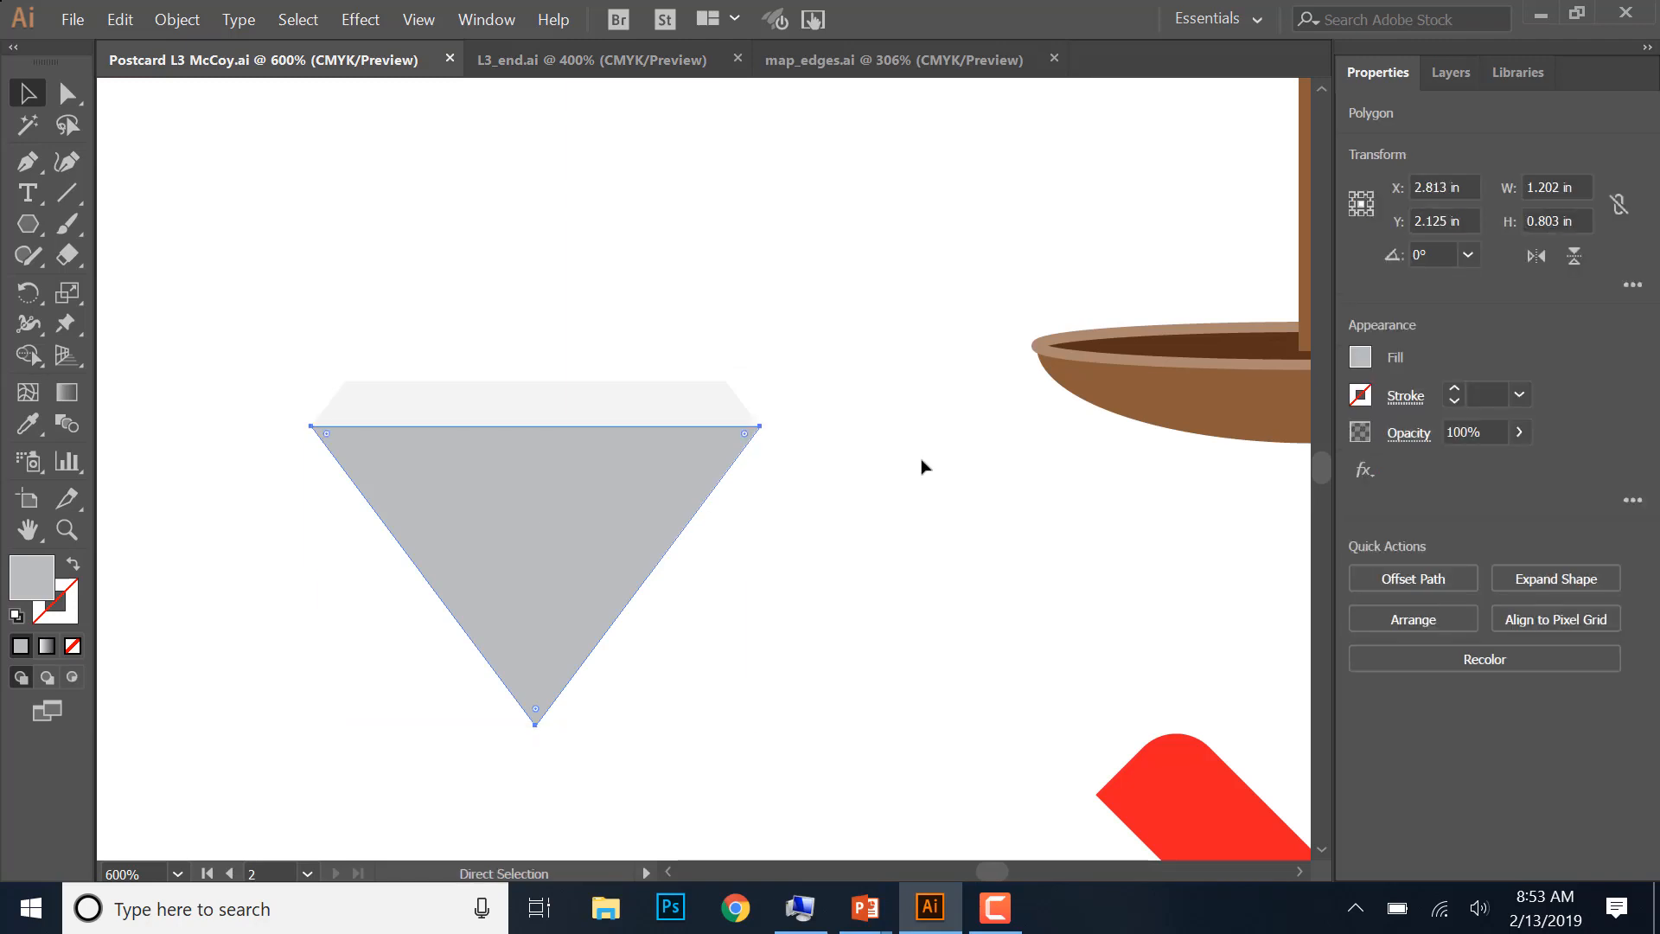
key("ctrl+minus")
key("ctrl+minus")
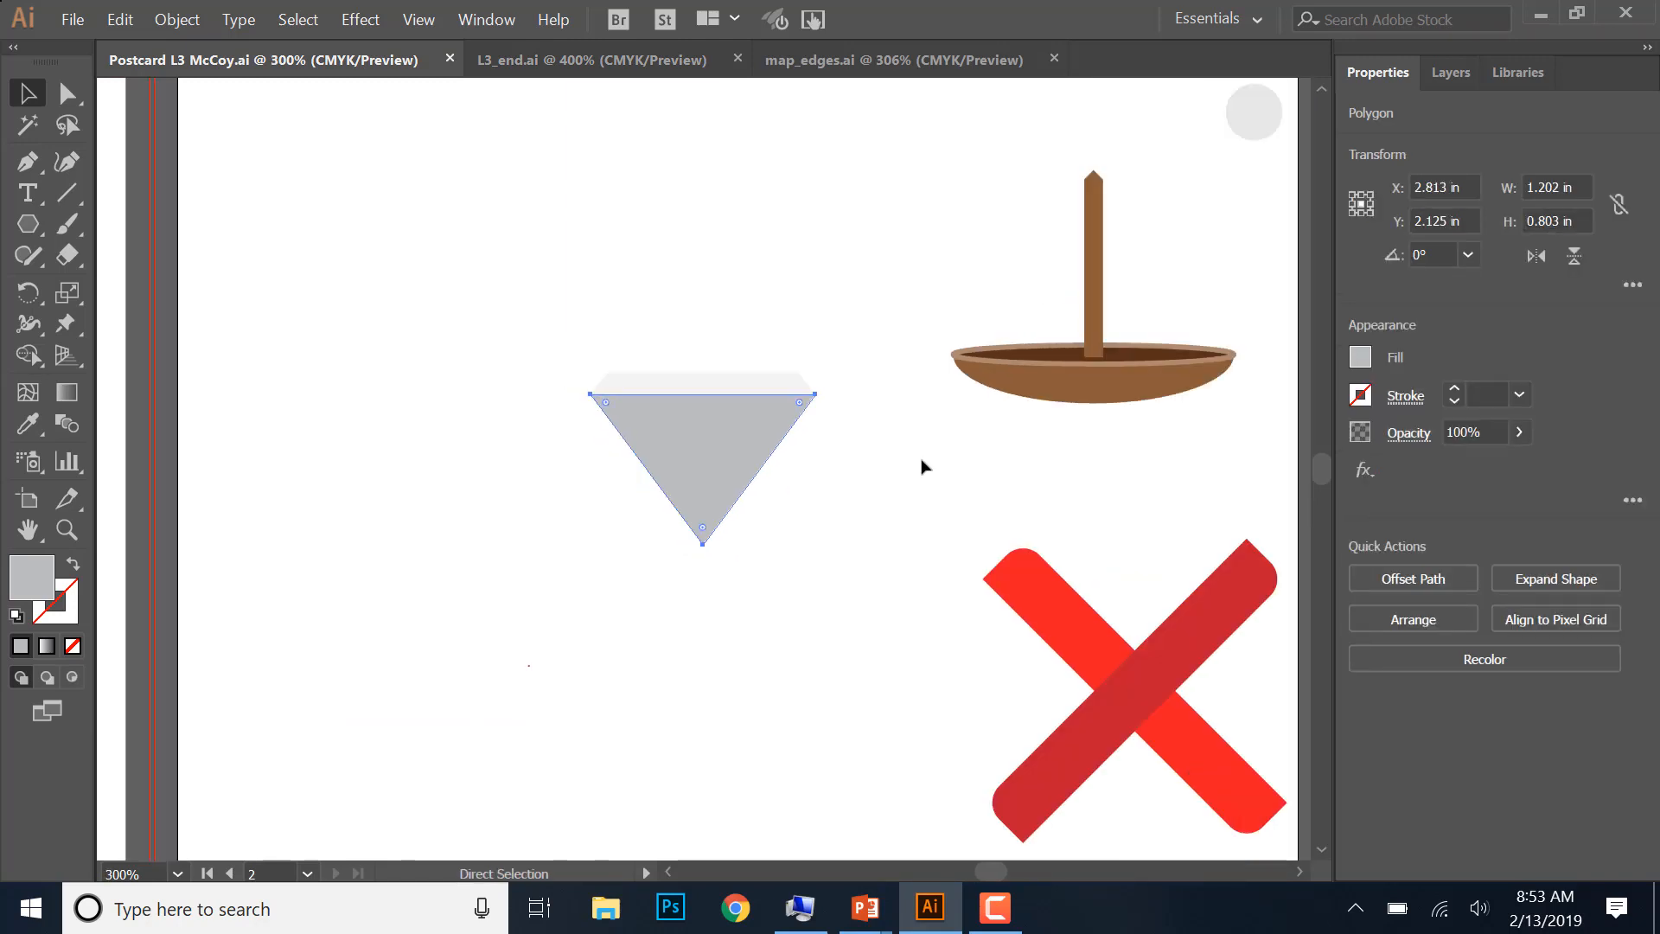
key("v")
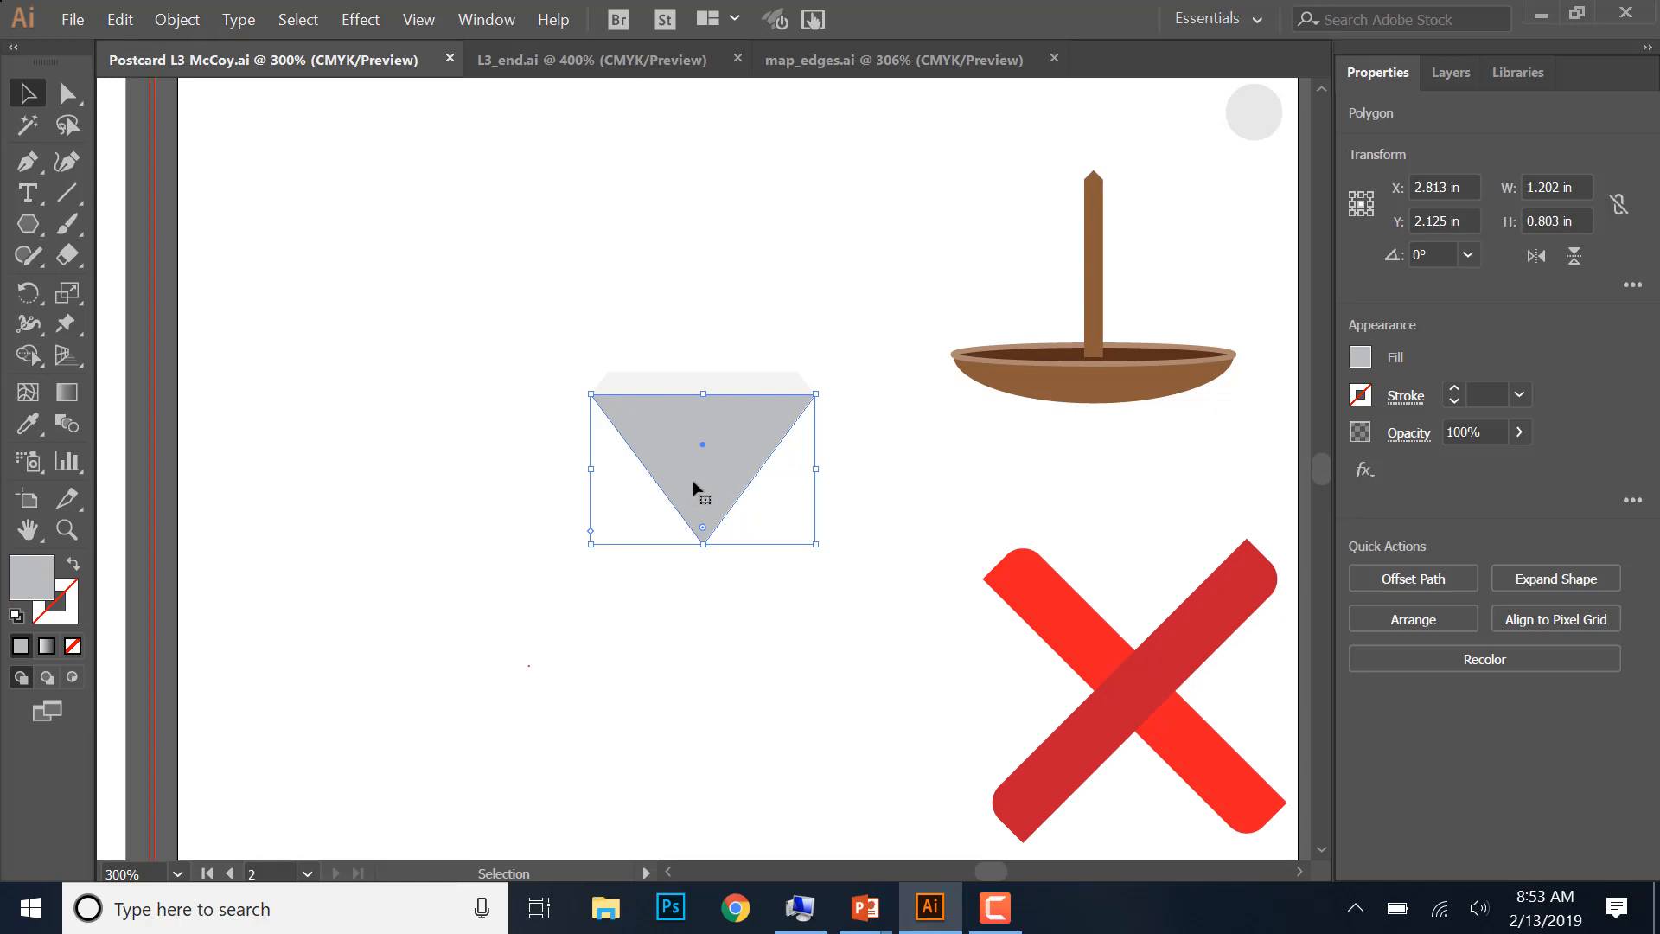
left_click_drag(696, 477, 402, 635)
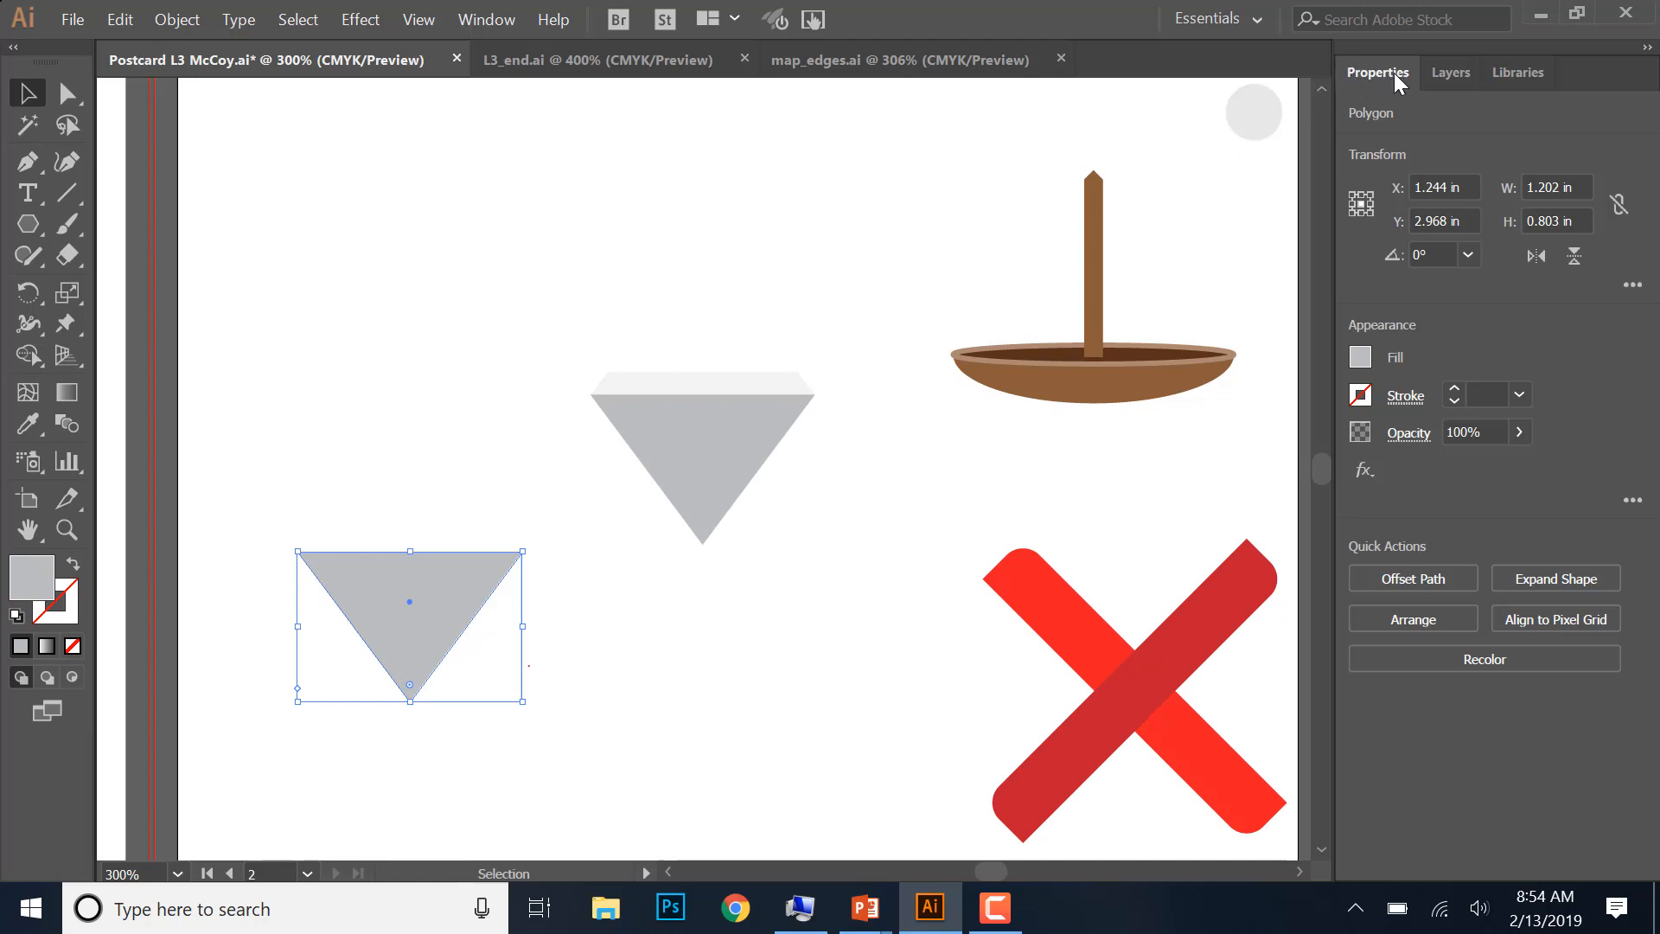
- Make the sides of the duplicated gray triangle equal through its polygon properties
left_click(501, 23)
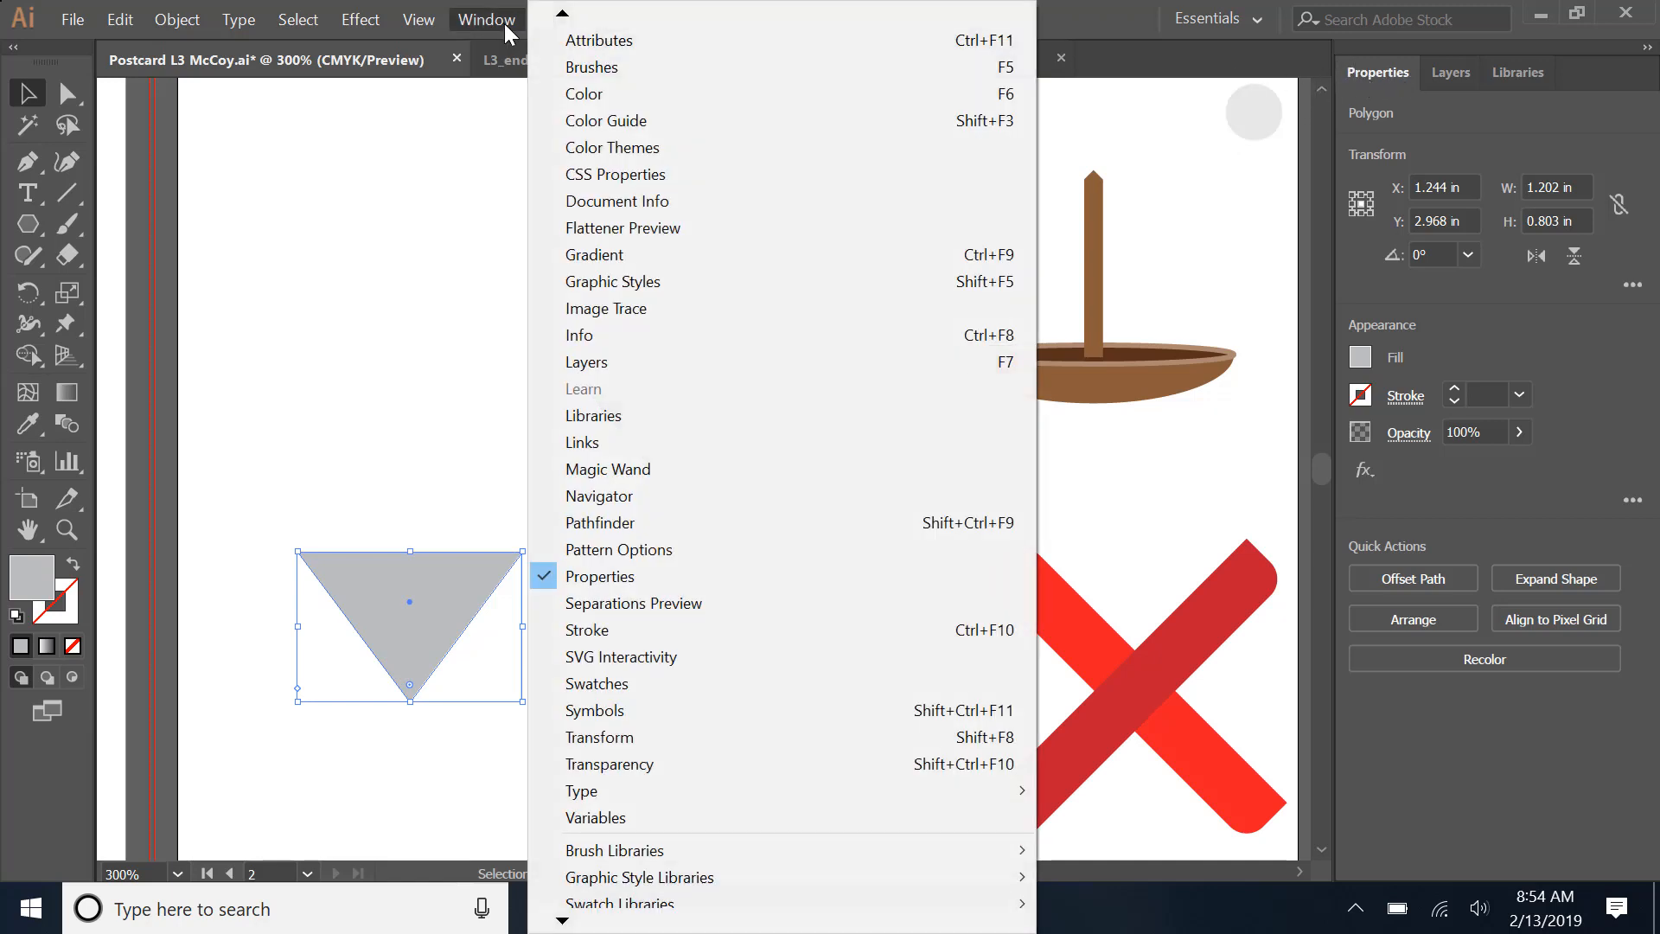
left_click(1380, 74)
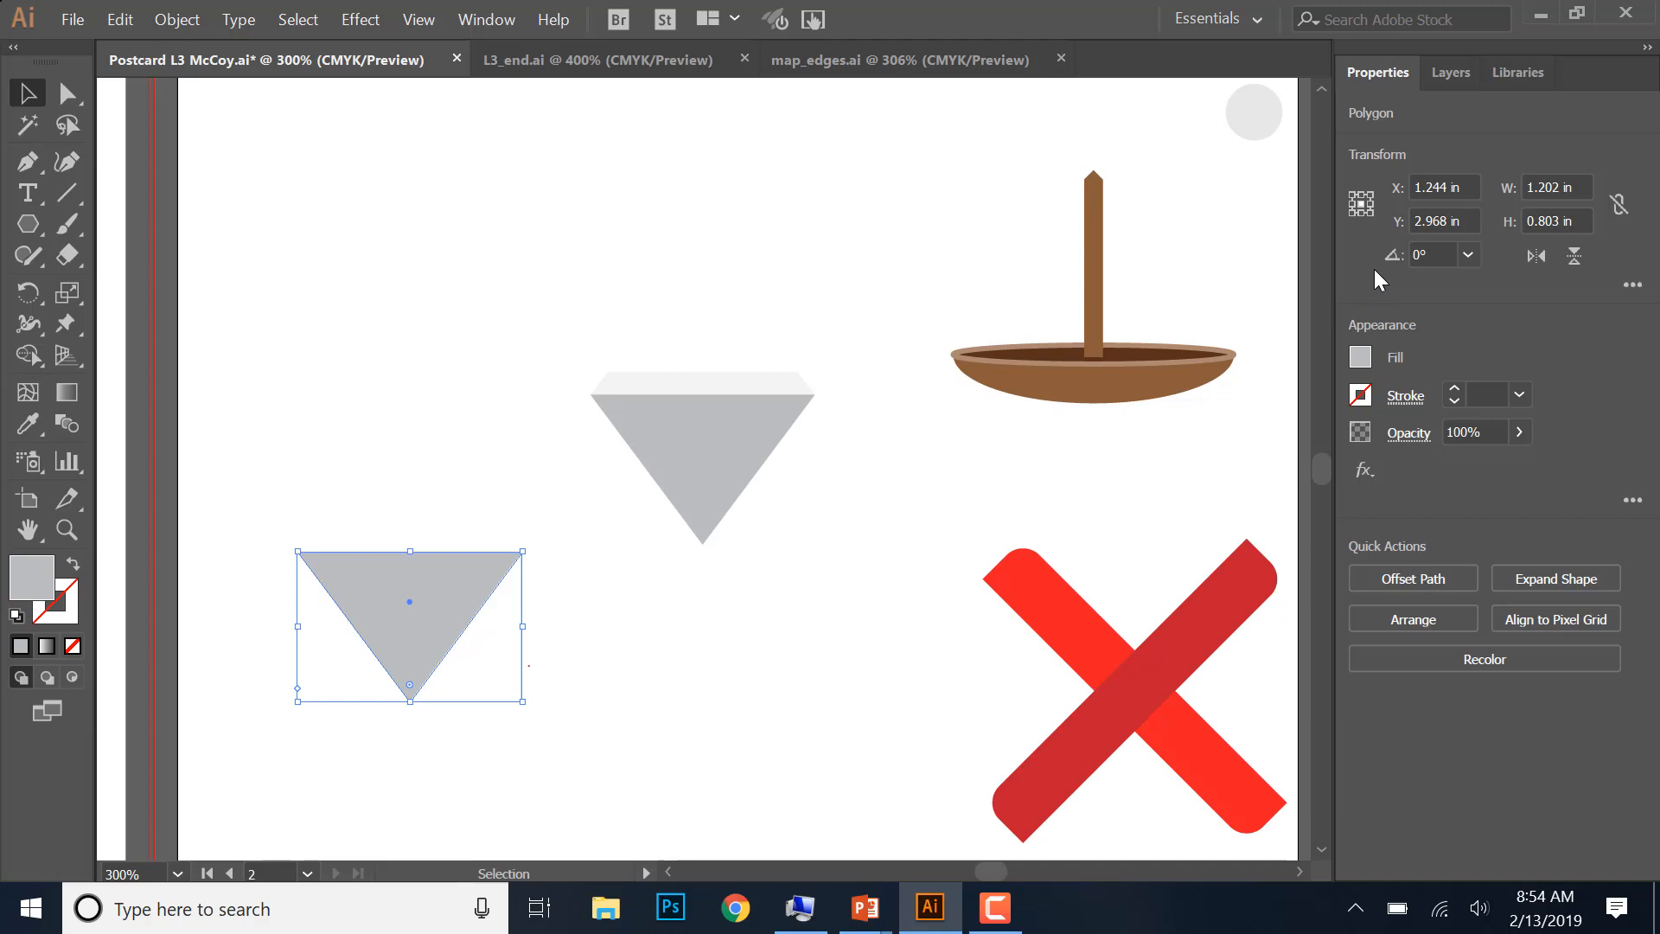
left_click(1622, 290)
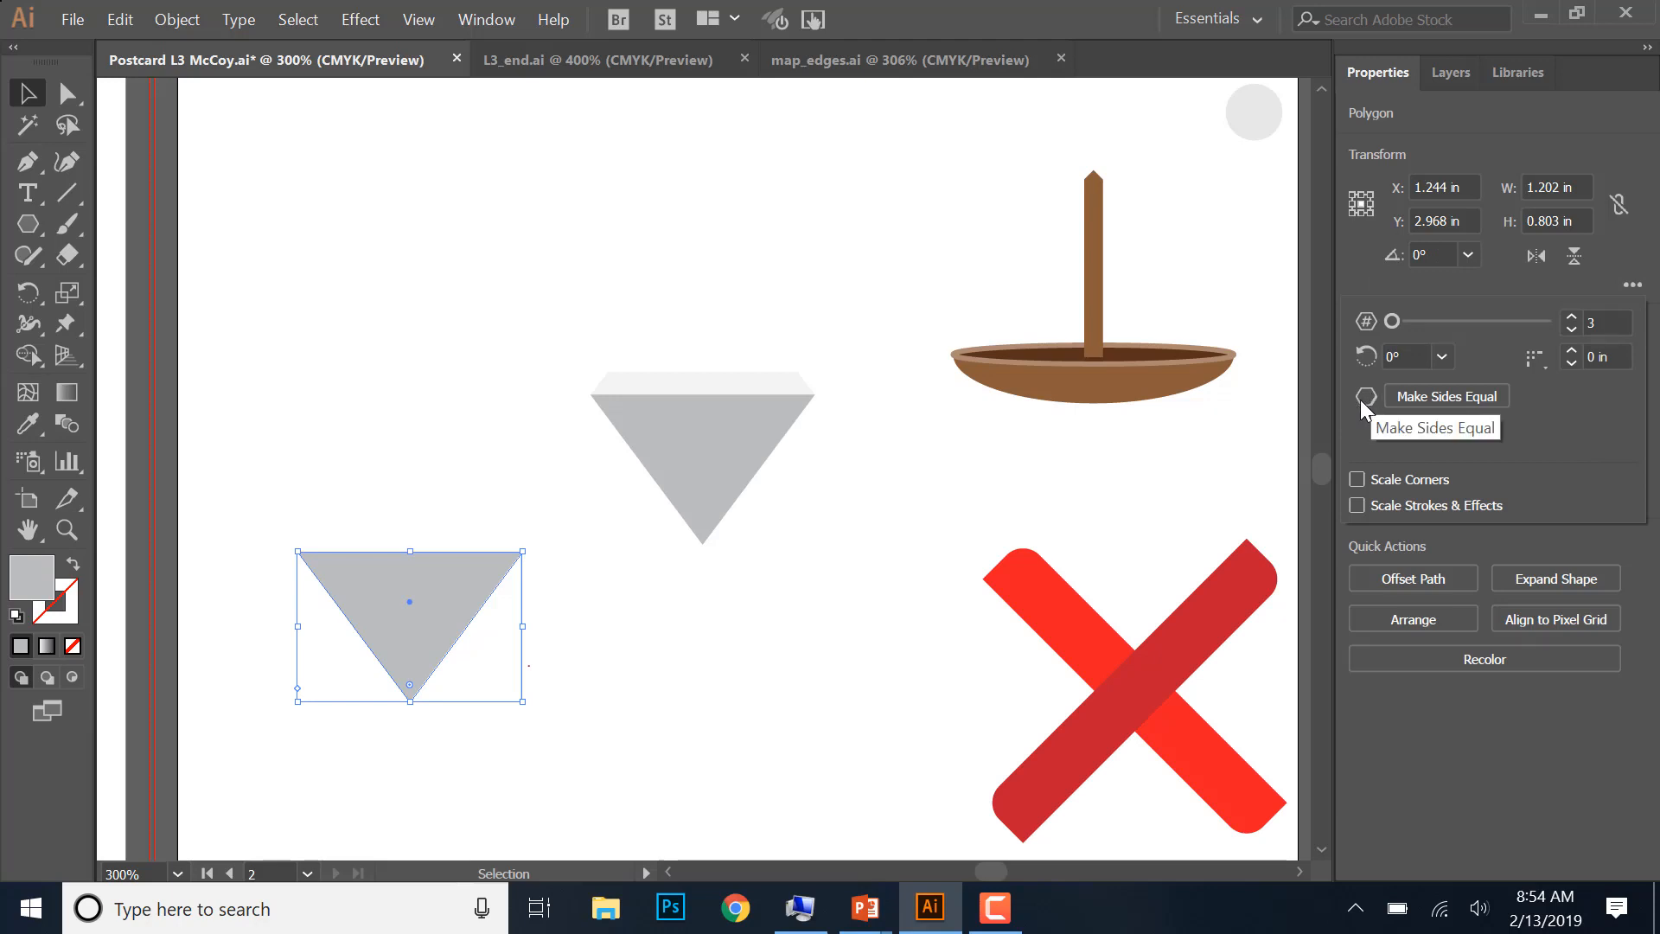
left_click(1430, 396)
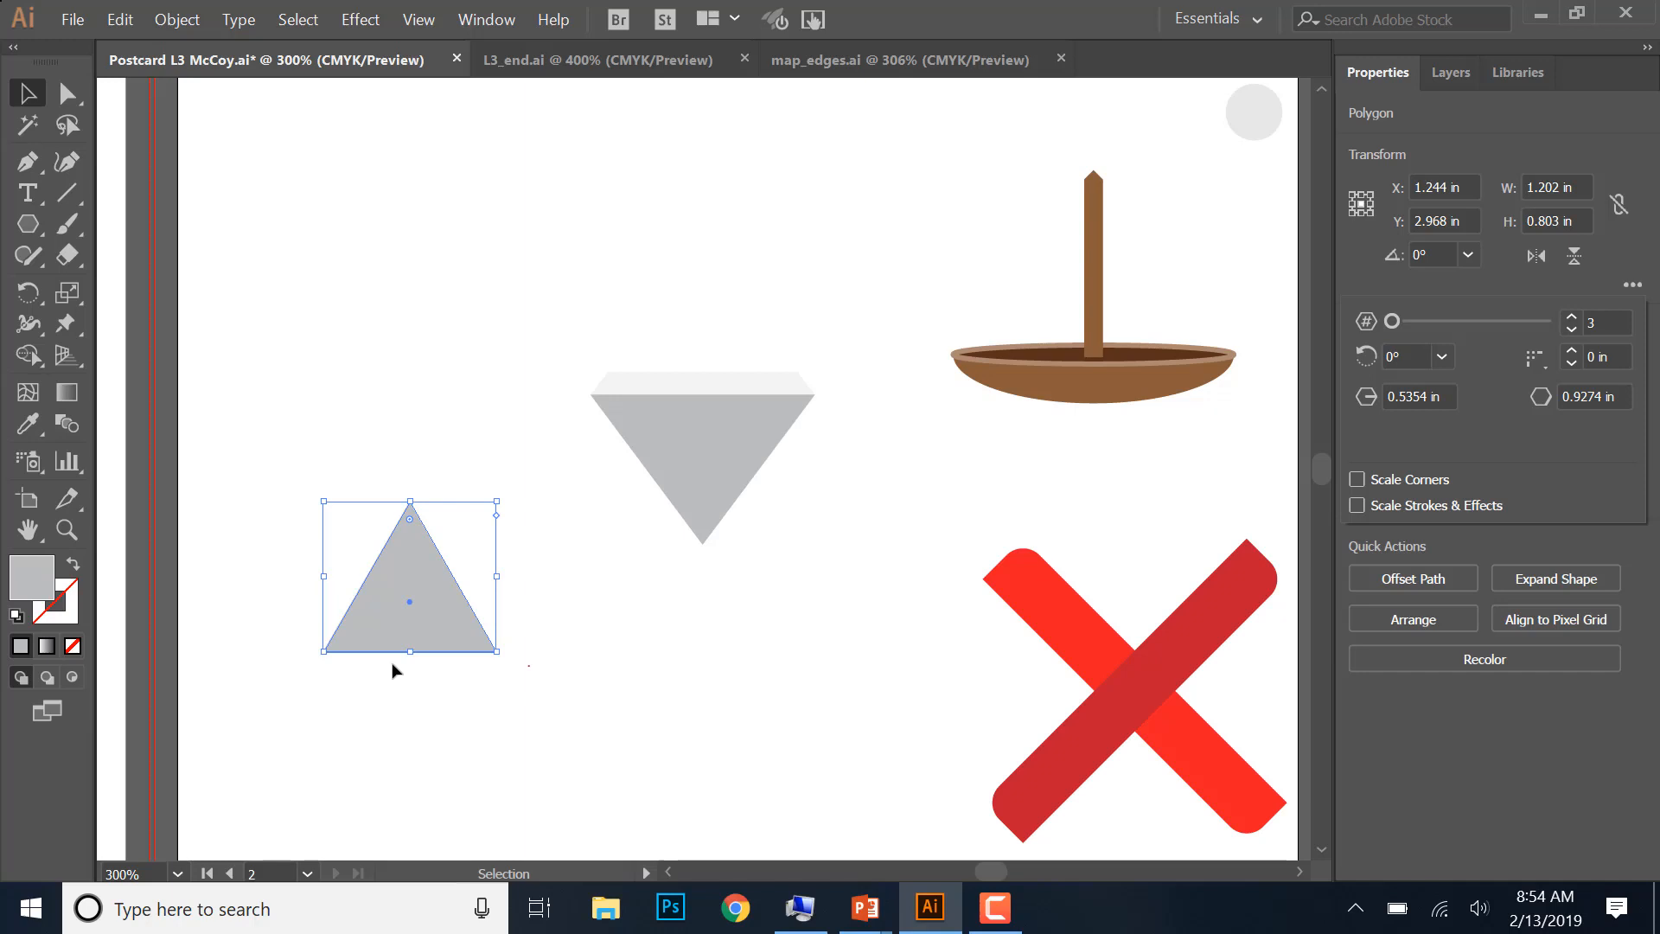
- Round all three corners of the equilateral triangle, bringing its size to about 0.76 by 0.69 in
left_click(69, 91)
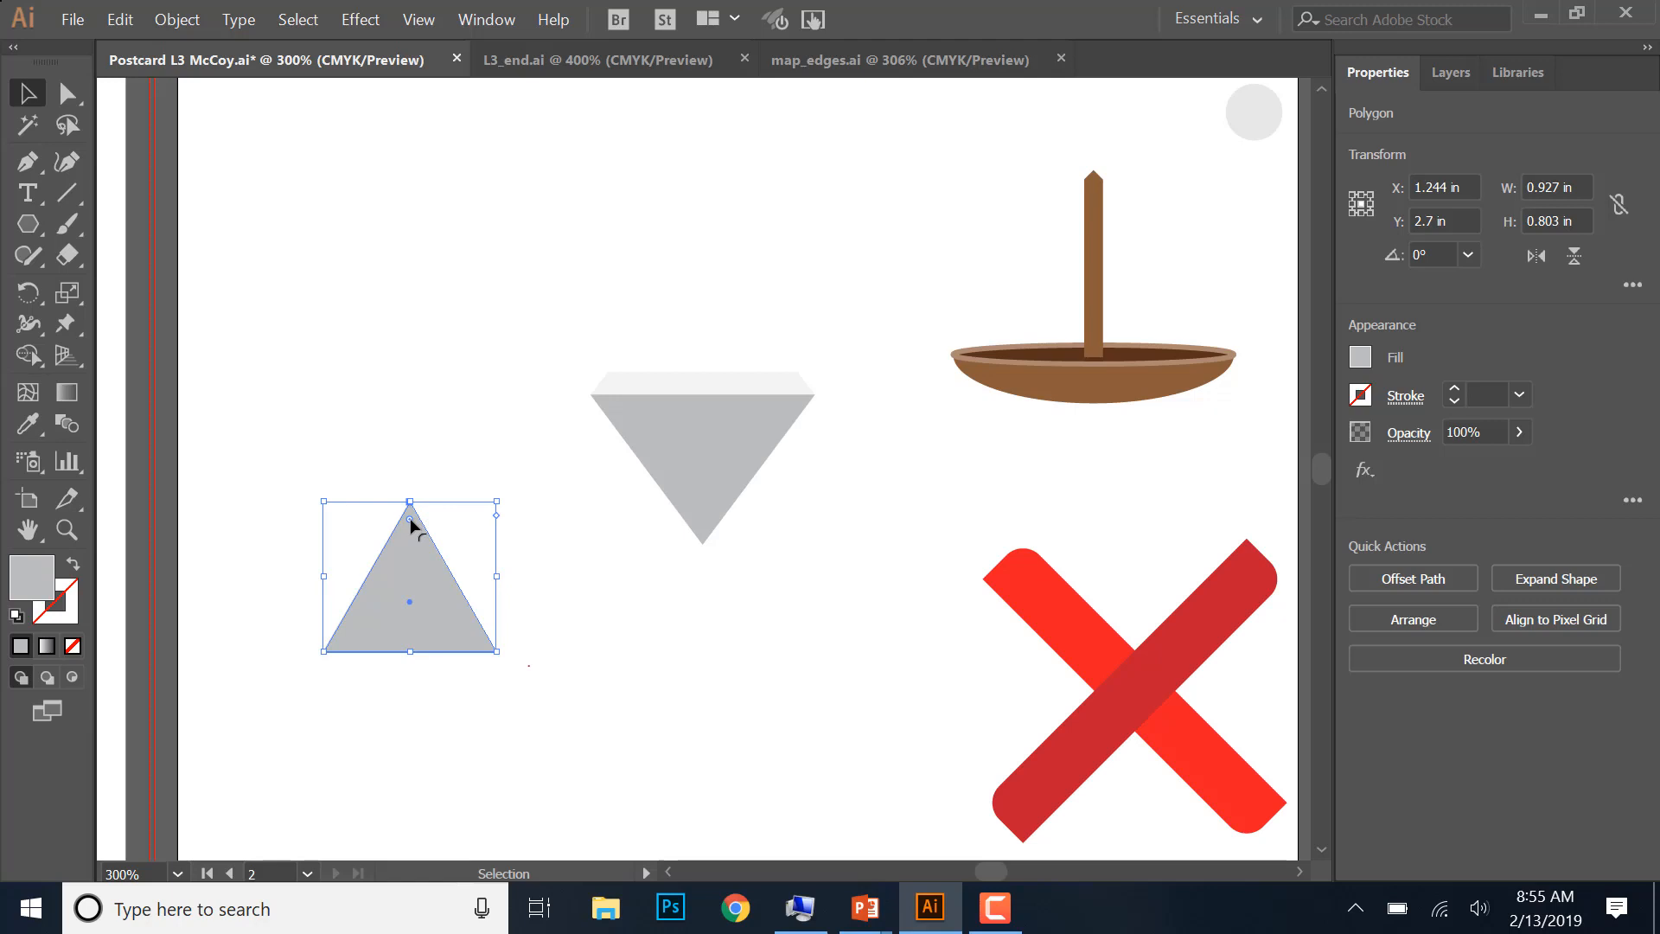
left_click_drag(411, 521, 413, 528)
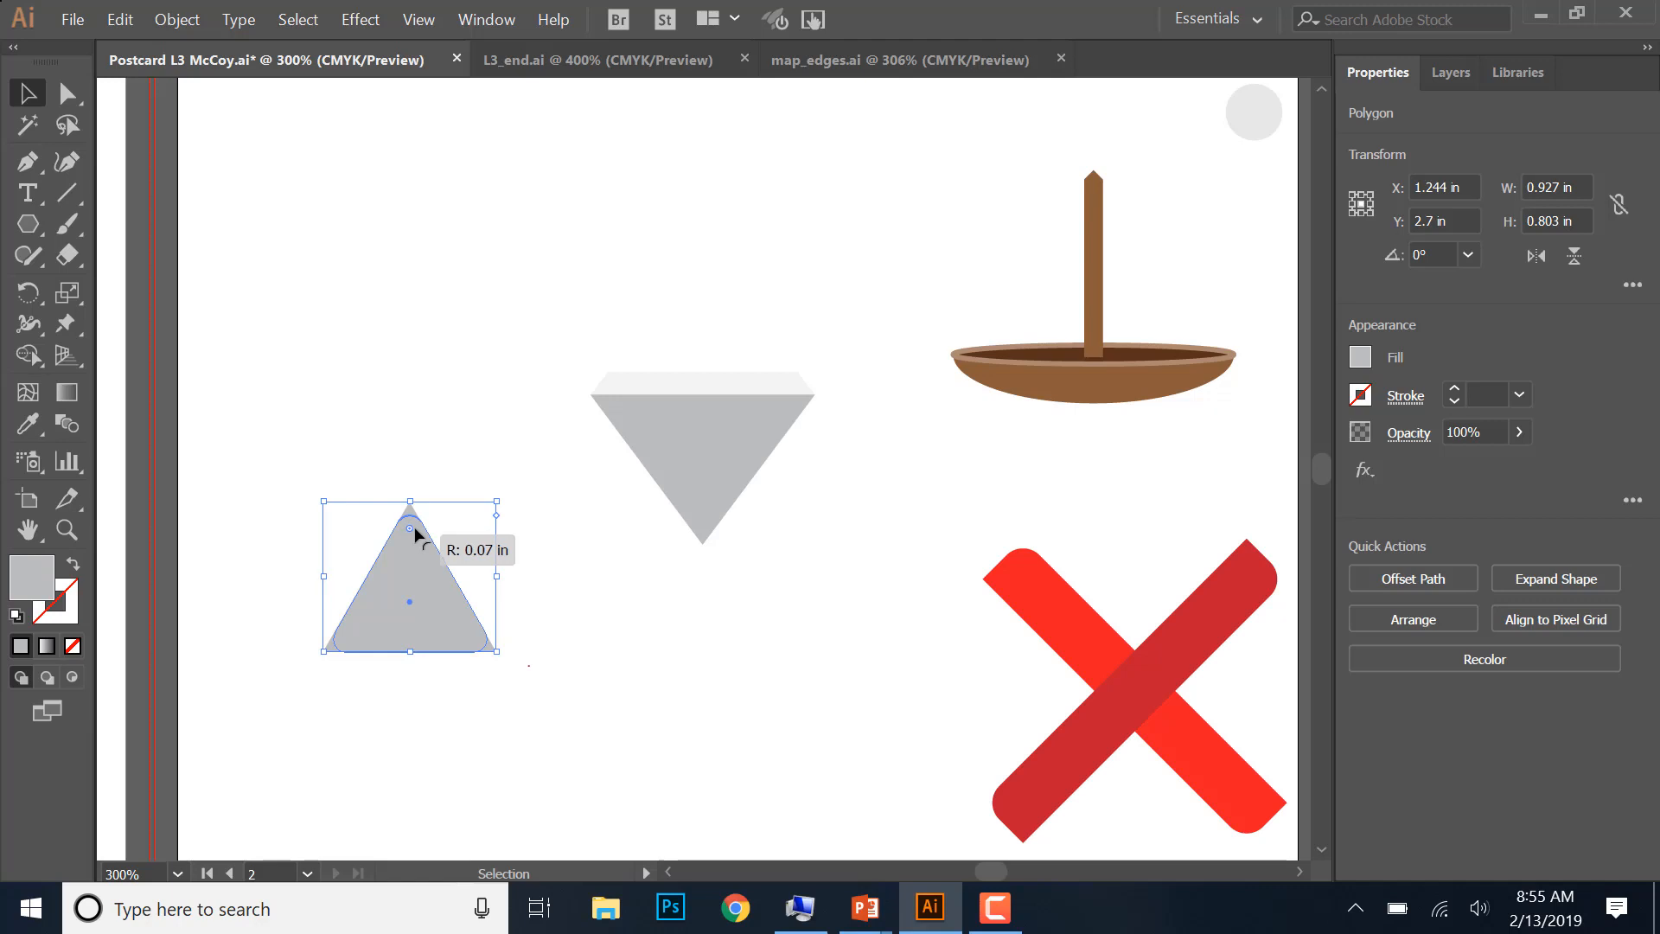
mouse_move(415, 529)
left_mouse_down()
mouse_move(415, 514)
mouse_move(423, 551)
left_mouse_up()
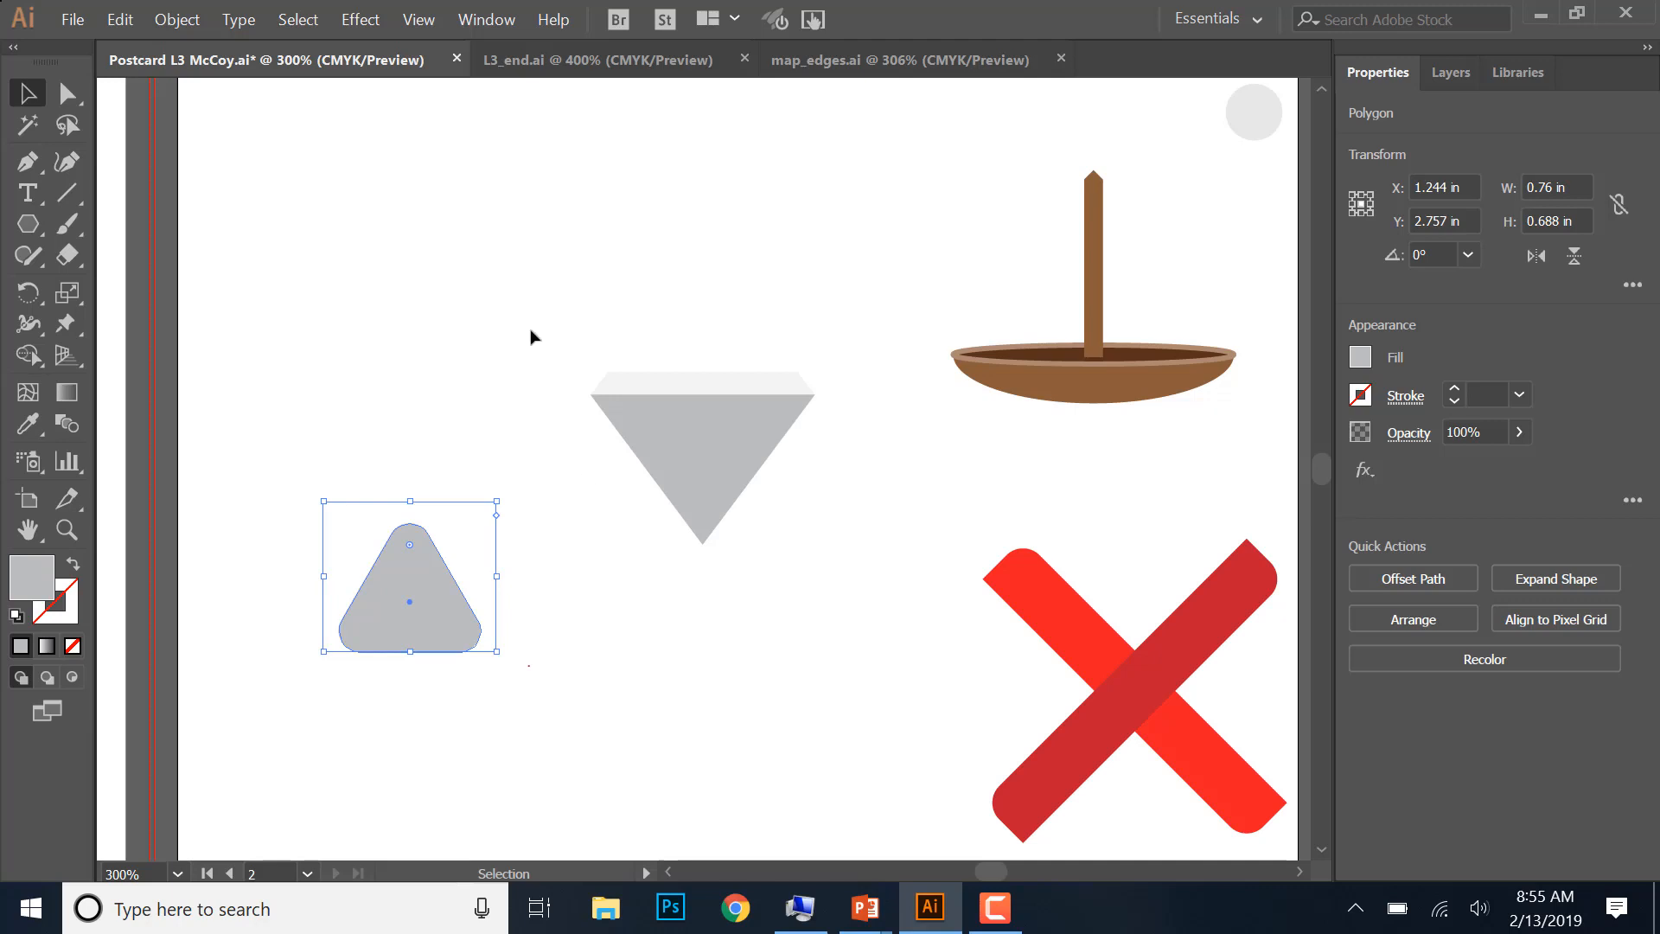
- Move the rounded triangle to the empty area above the diamond, just left of the boat's mast
left_click_drag(574, 758, 694, 713)
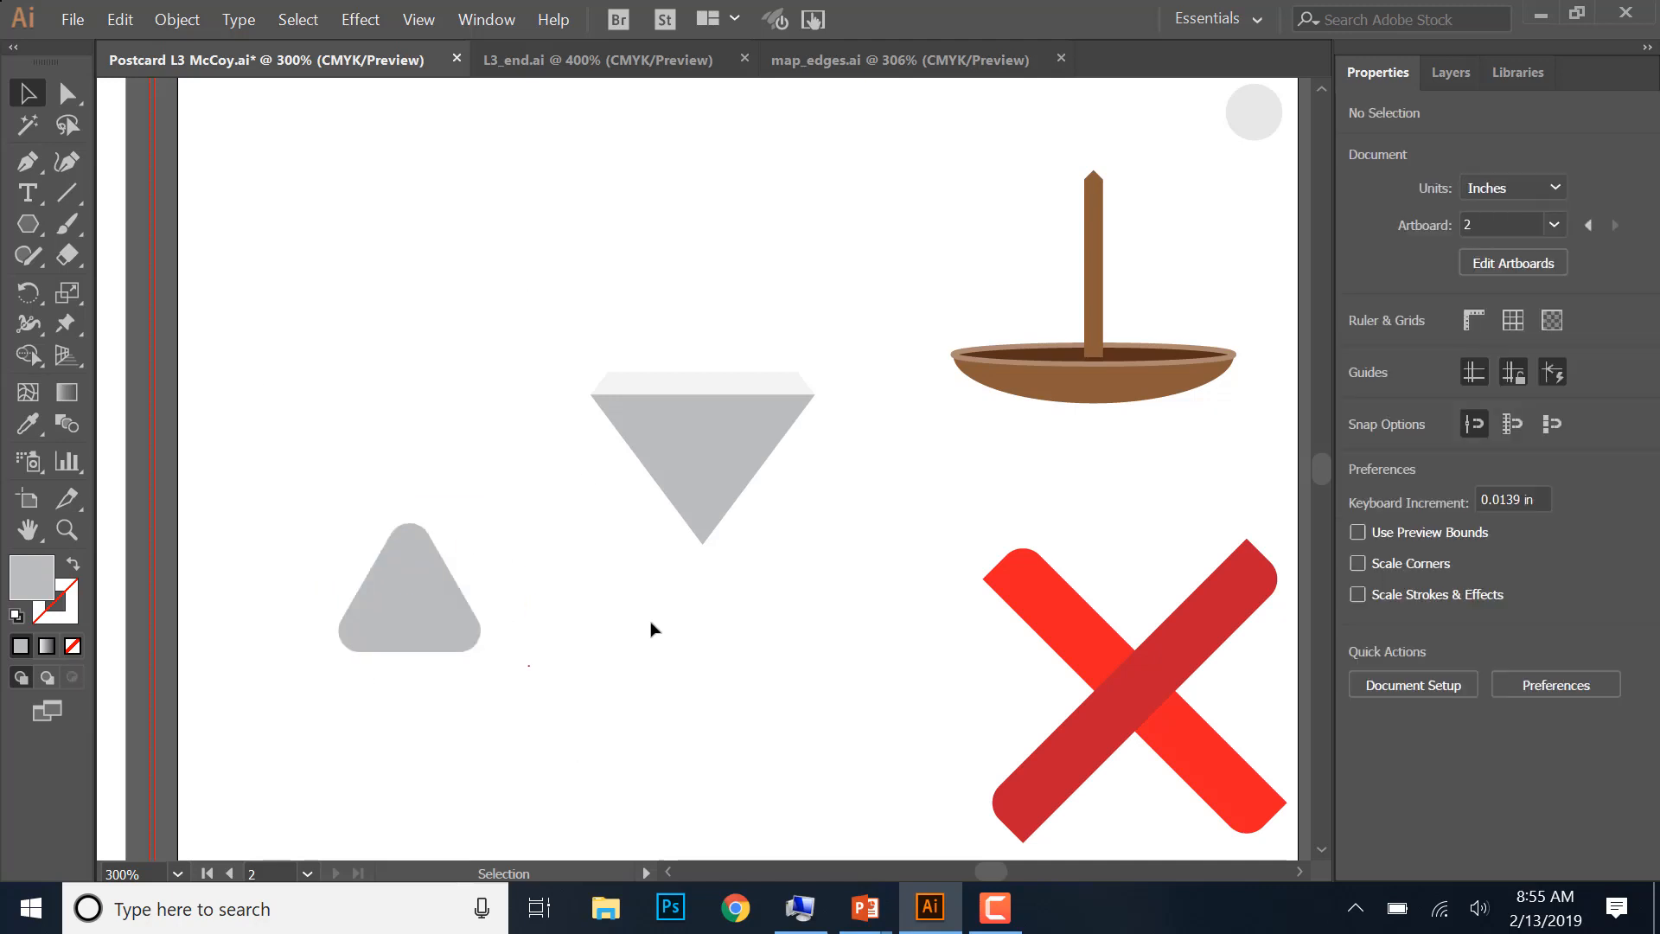
left_click(454, 593)
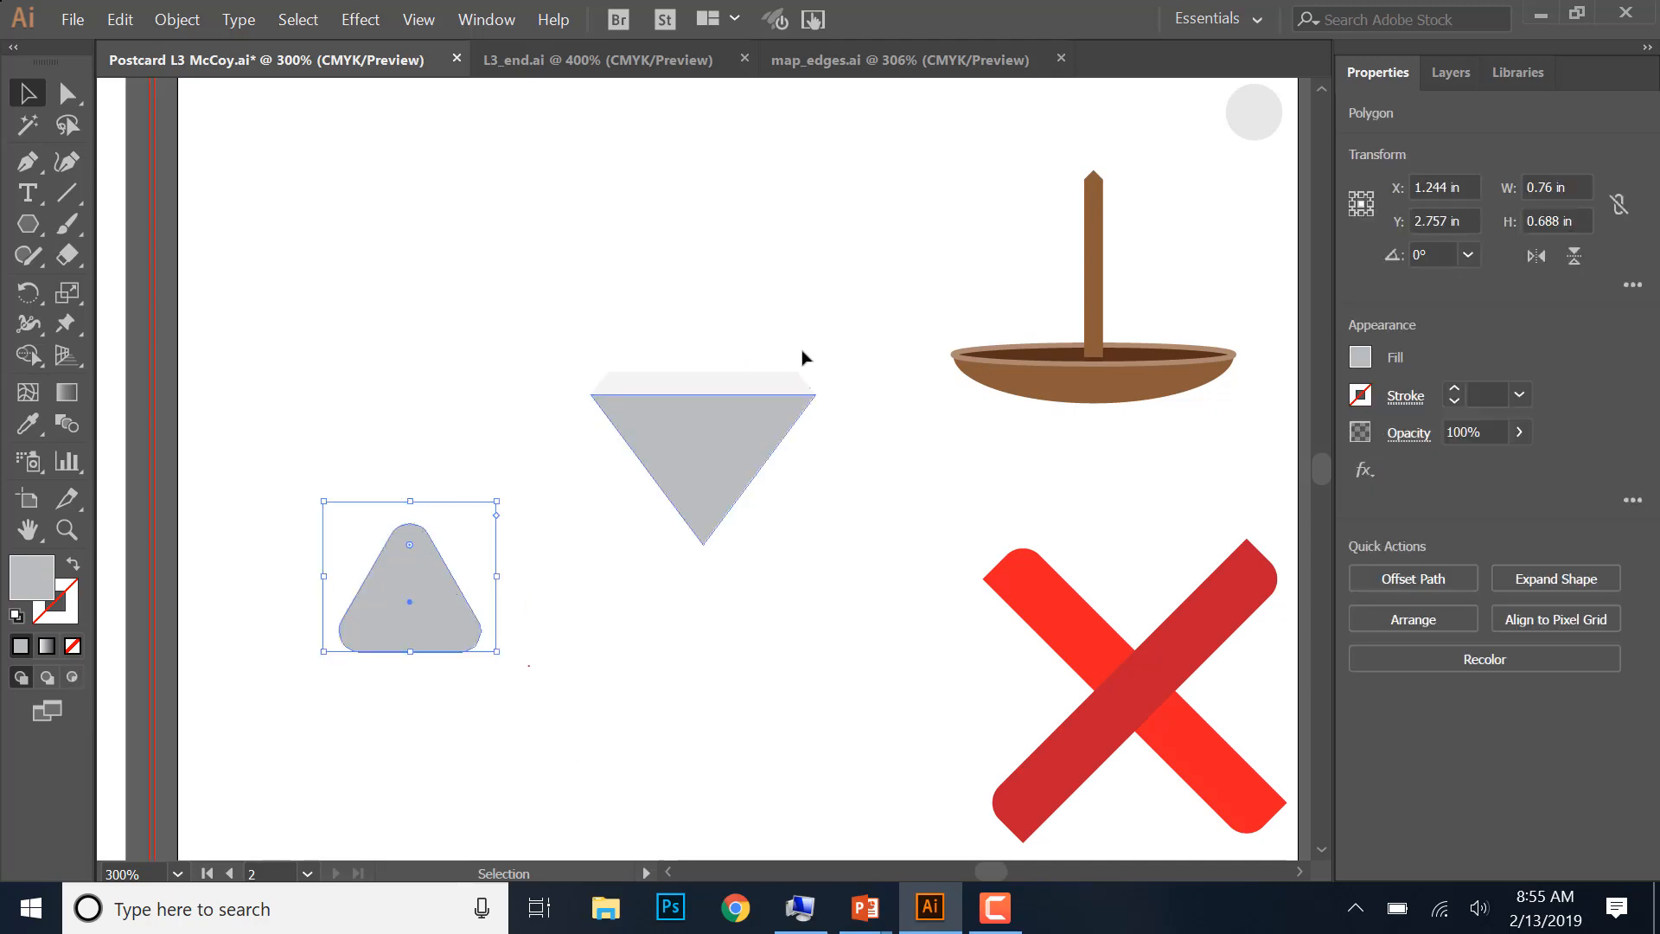
left_click_drag(397, 610, 892, 221)
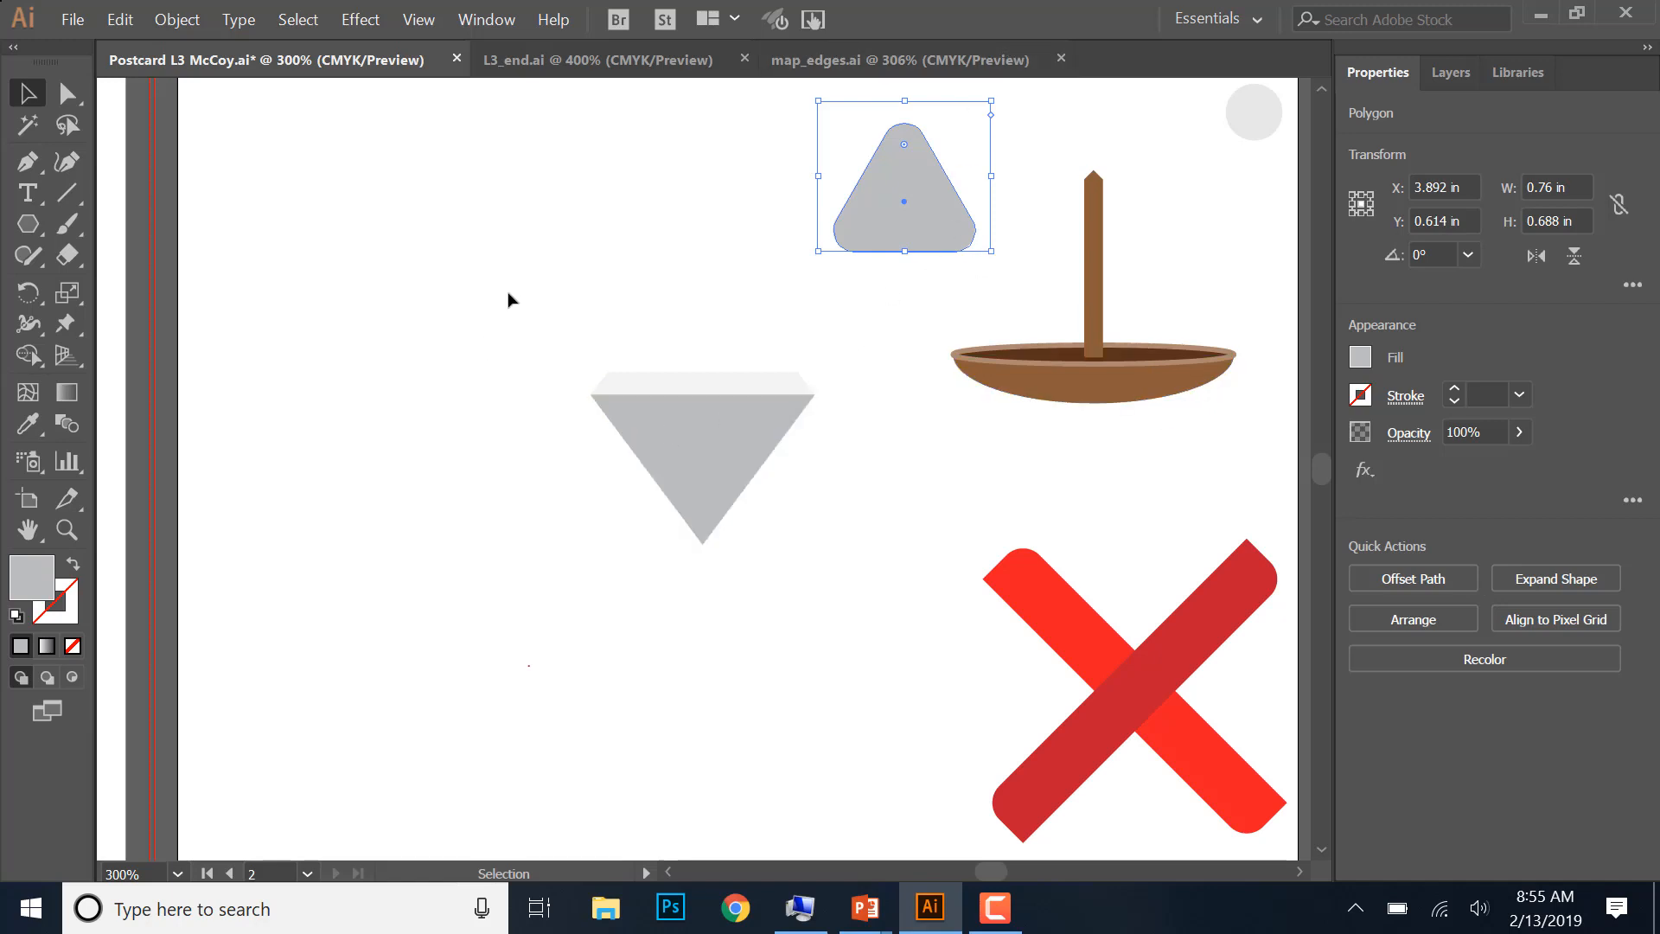
- Move both diamond shapes together down and to the left into the empty lower part of the artboard
left_click_drag(510, 298, 856, 577)
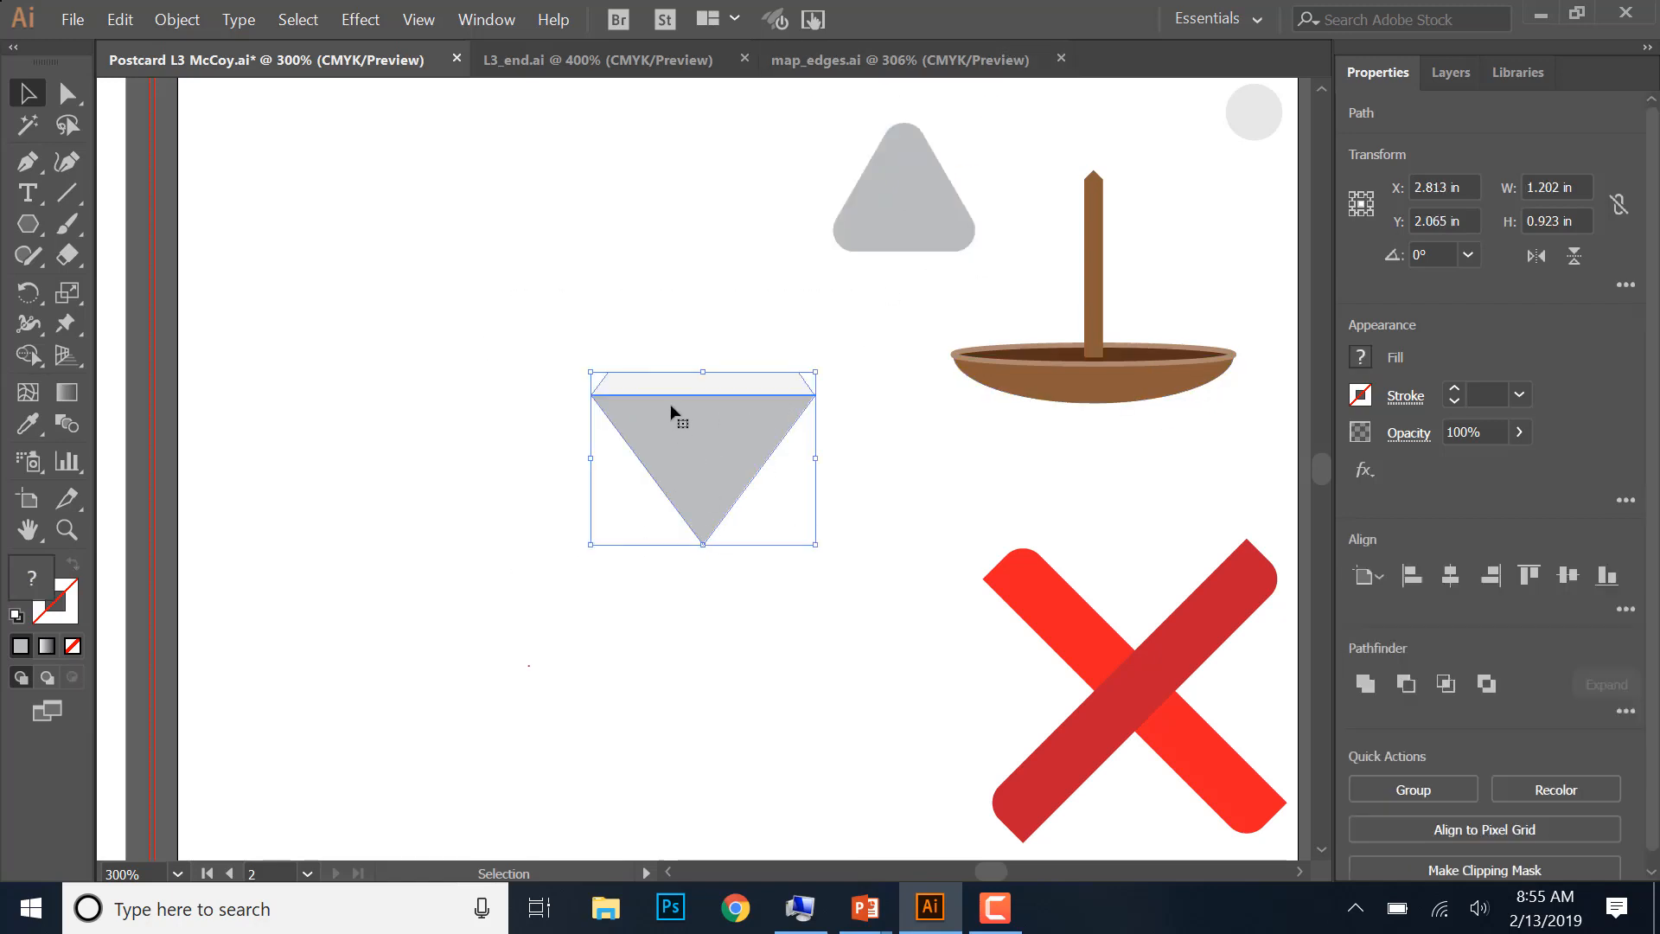
left_click_drag(671, 403, 375, 572)
left_click(559, 631)
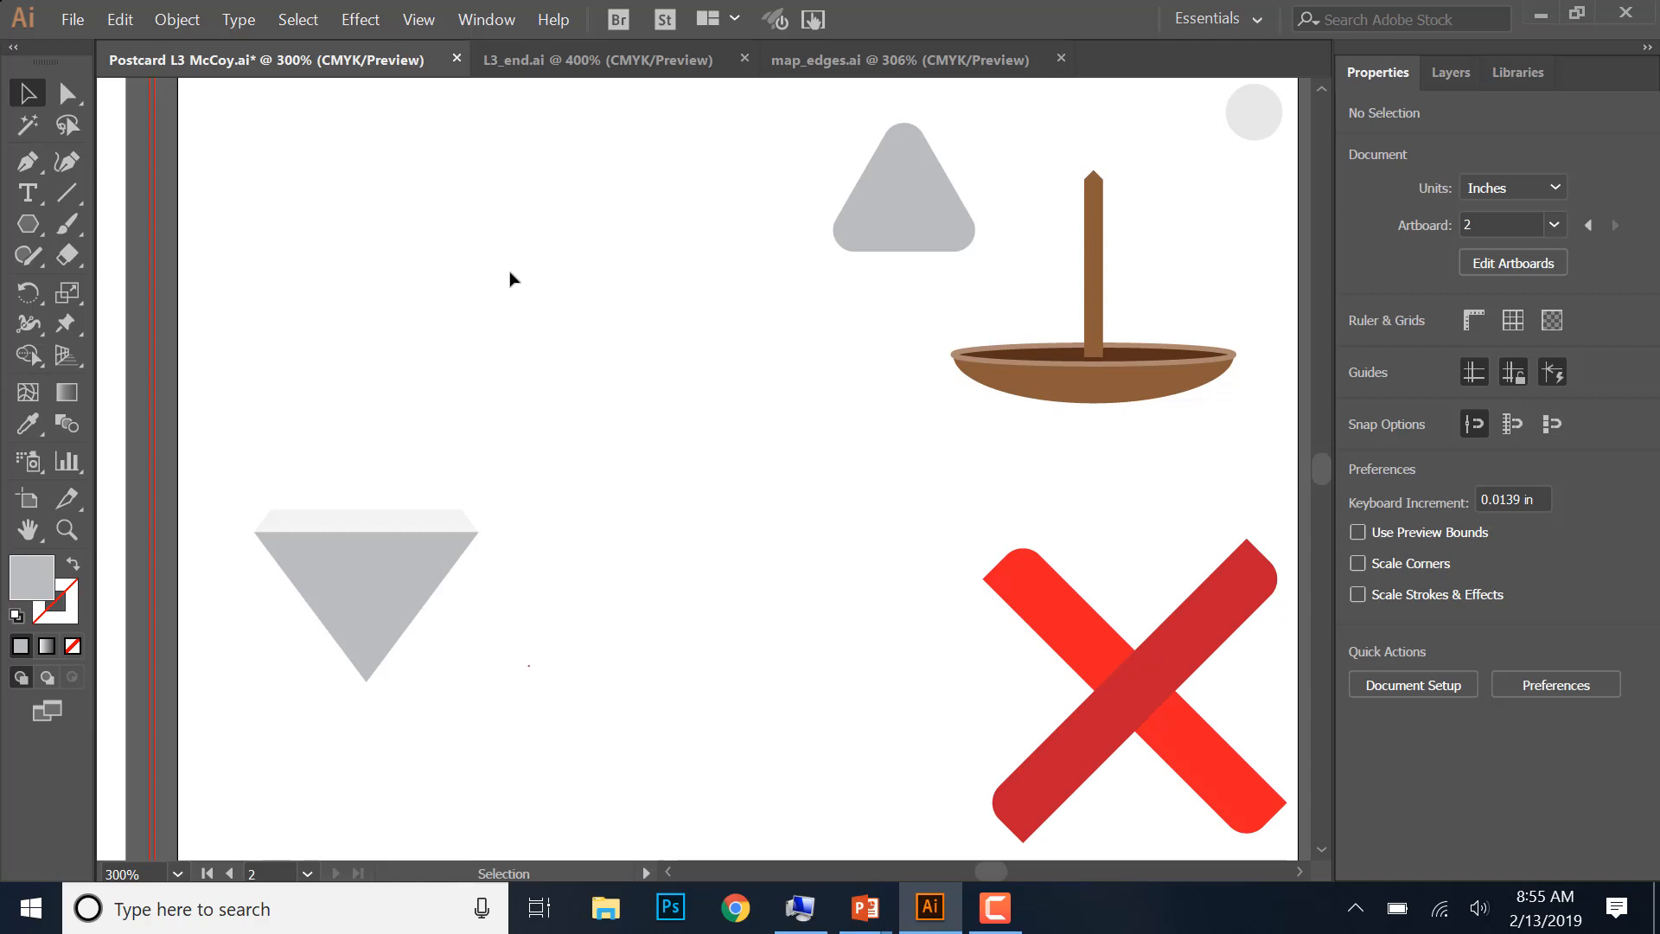
- Draw a trial six-pointed star about 1.09 by 0.97 in above the diamond, and delete it
left_click(26, 228)
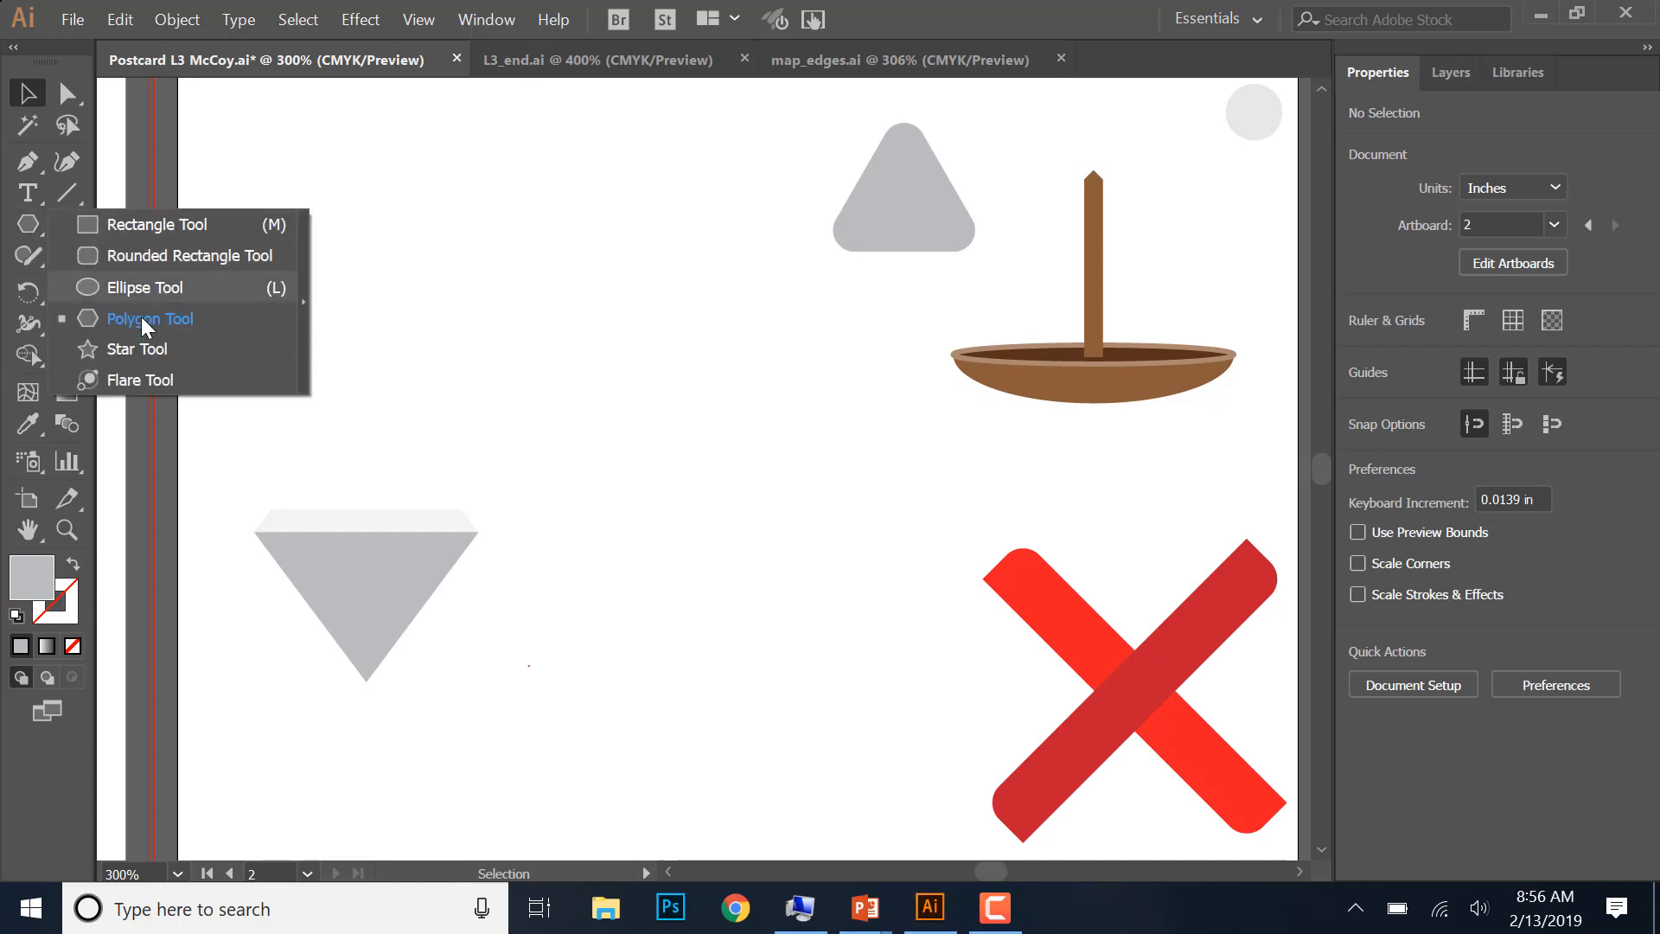
left_click(139, 349)
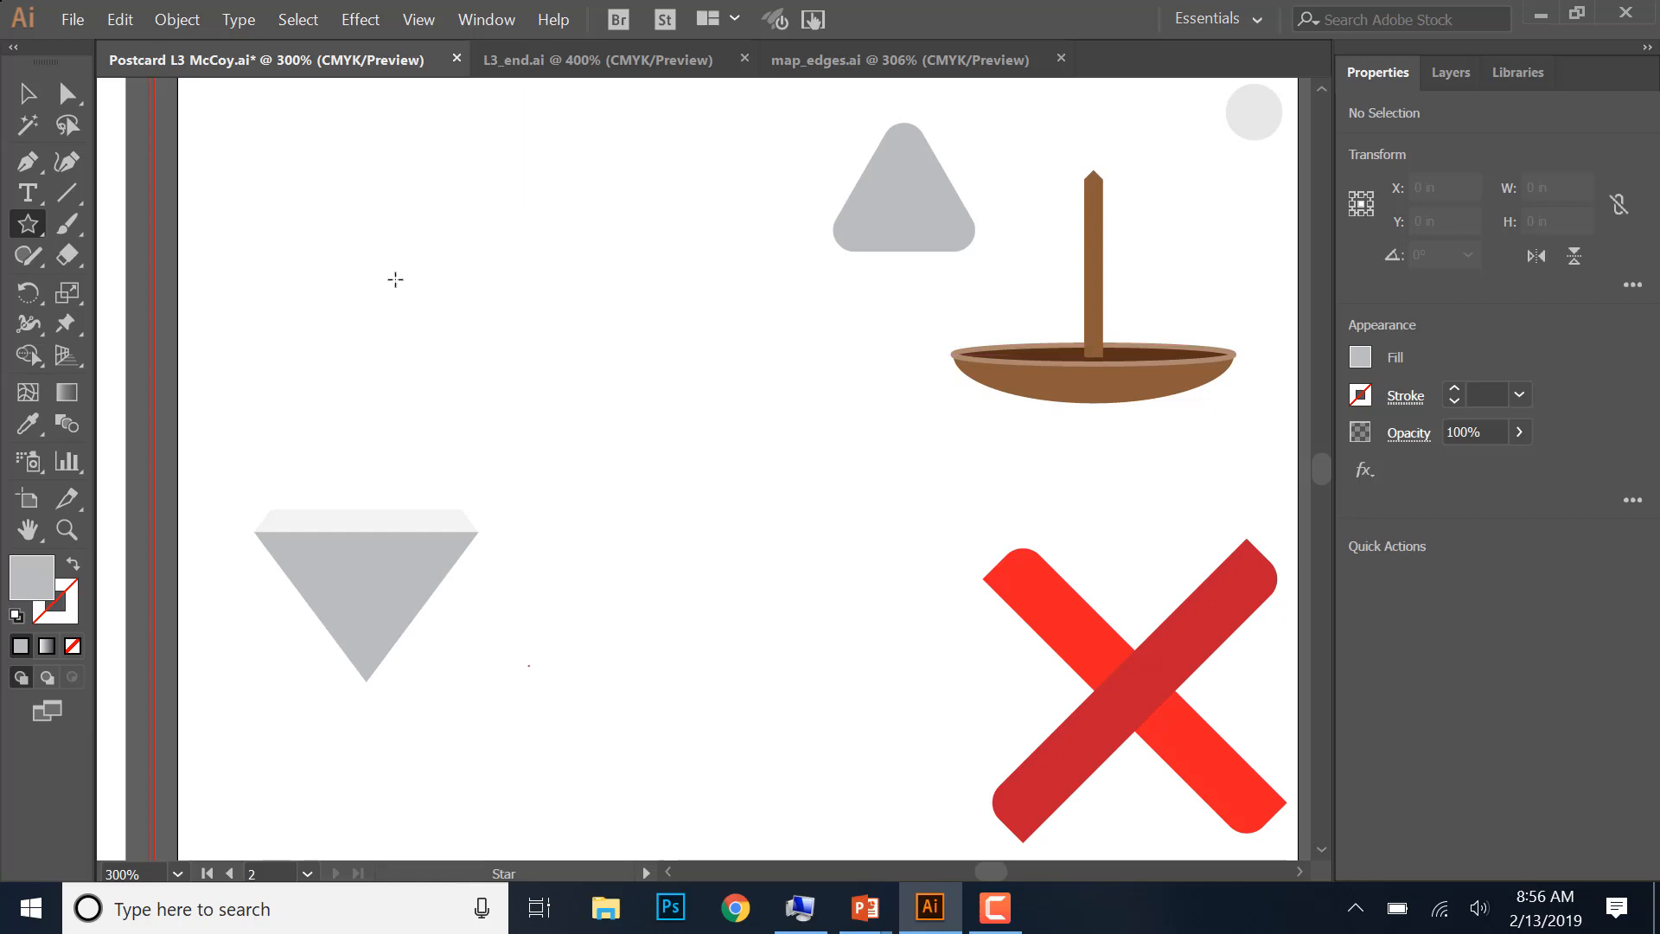
left_click_drag(395, 279, 450, 363)
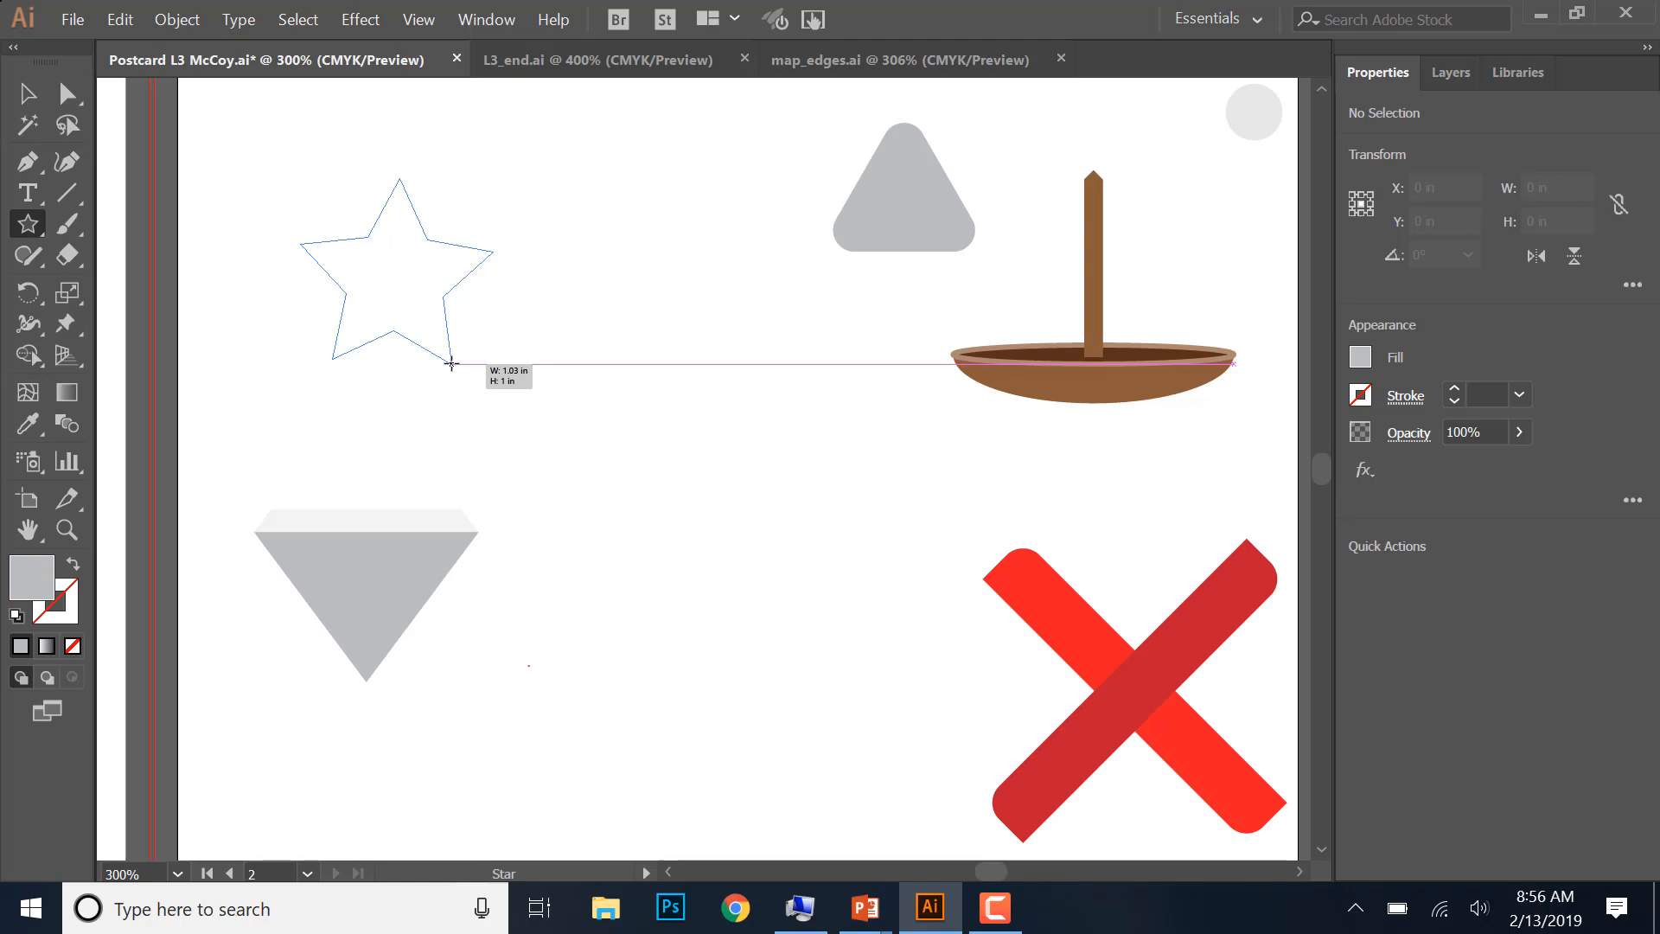
left_click_drag(451, 363, 451, 363)
key("Up")
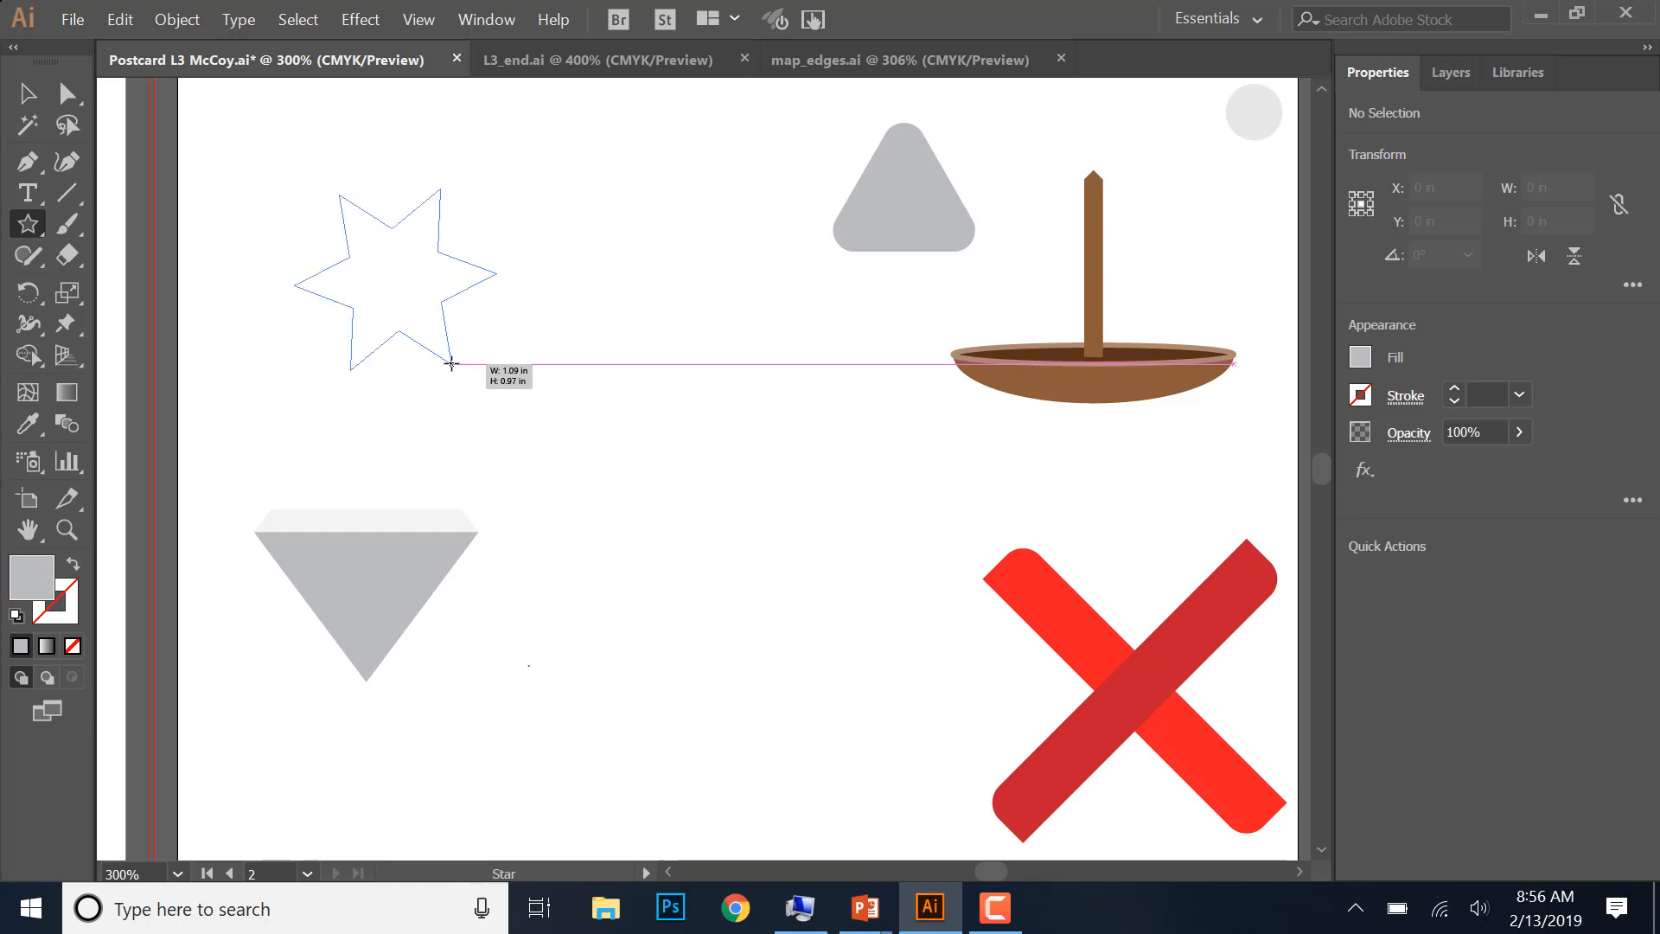
left_click_drag(450, 363, 451, 363)
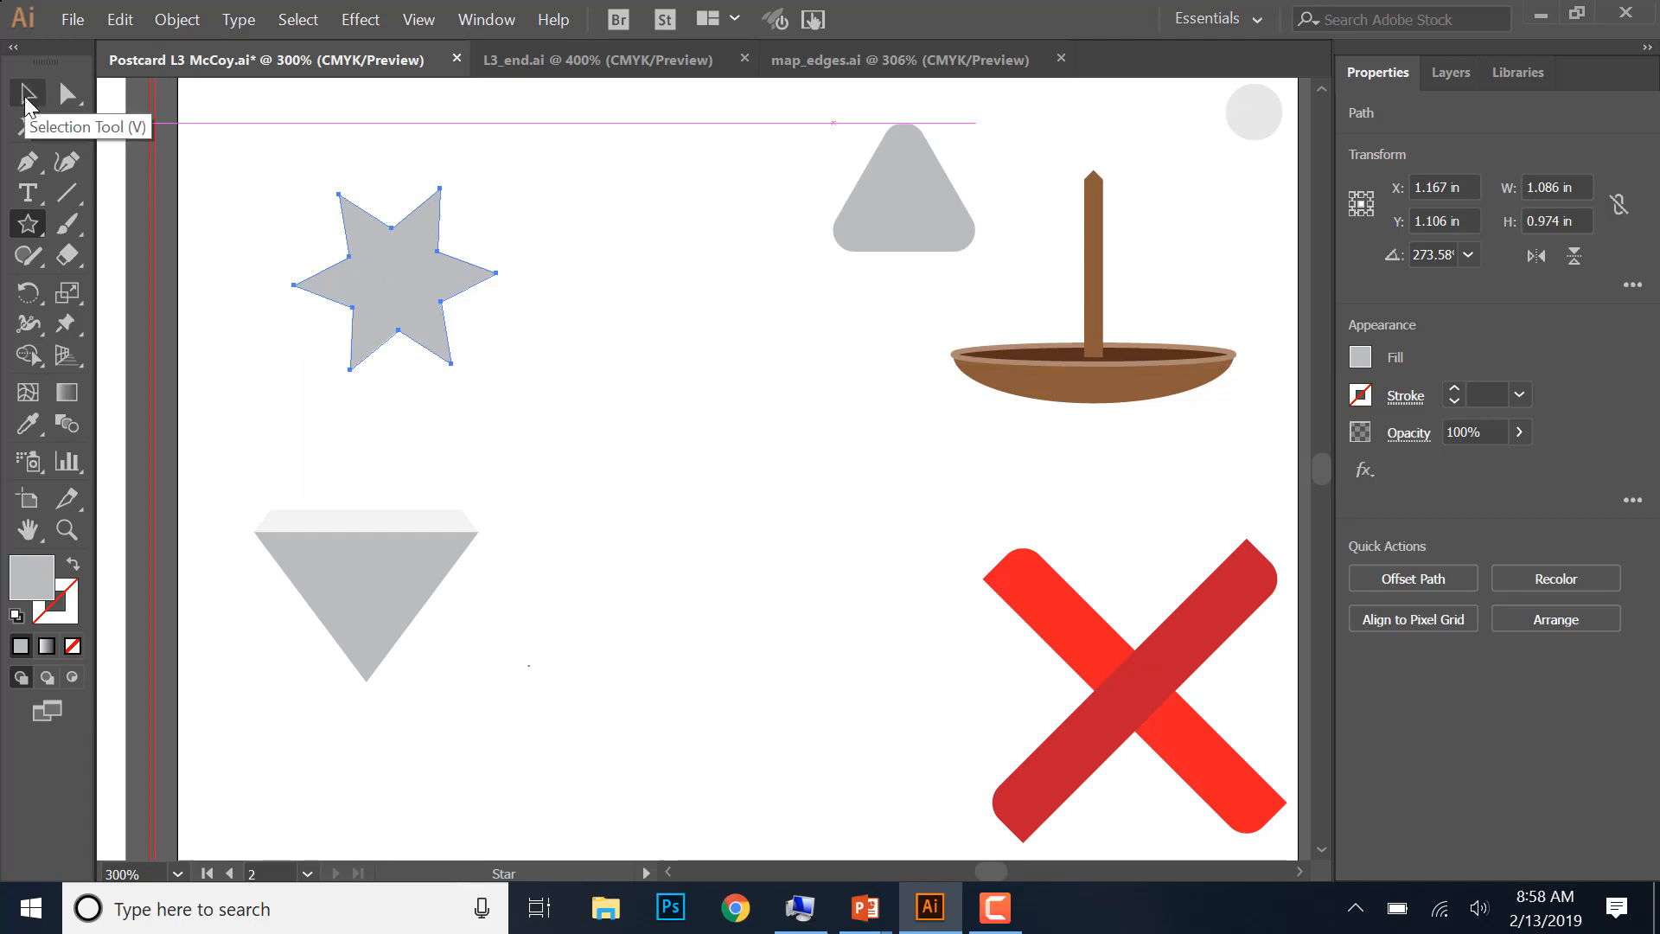
left_click(26, 101)
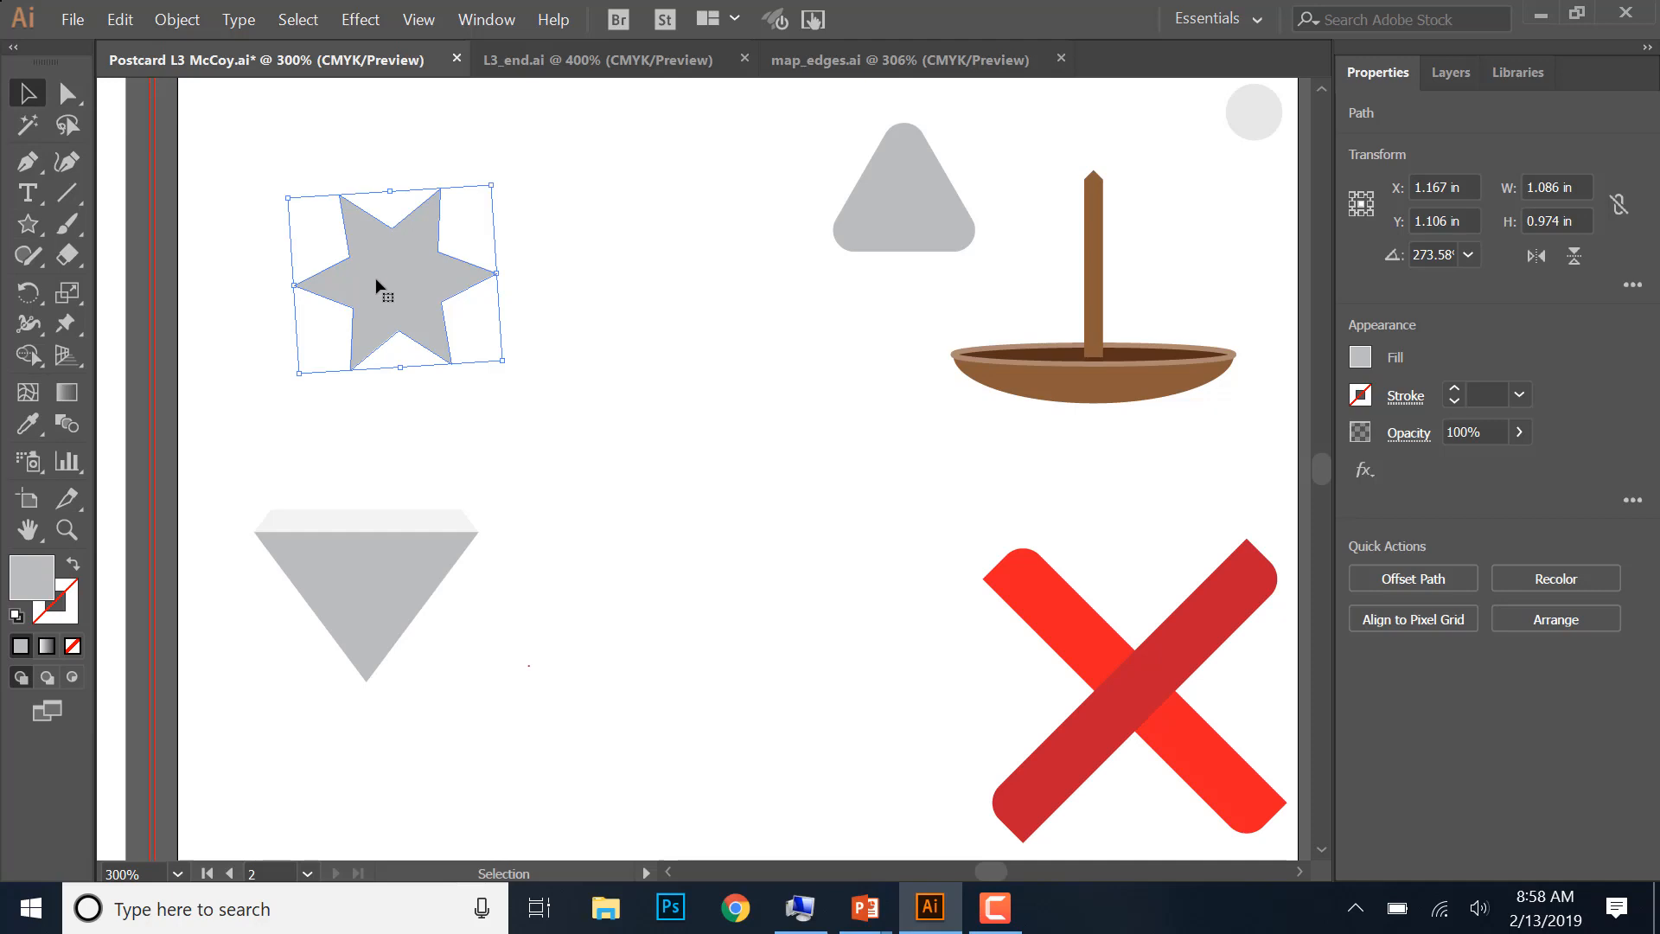
key("Delete")
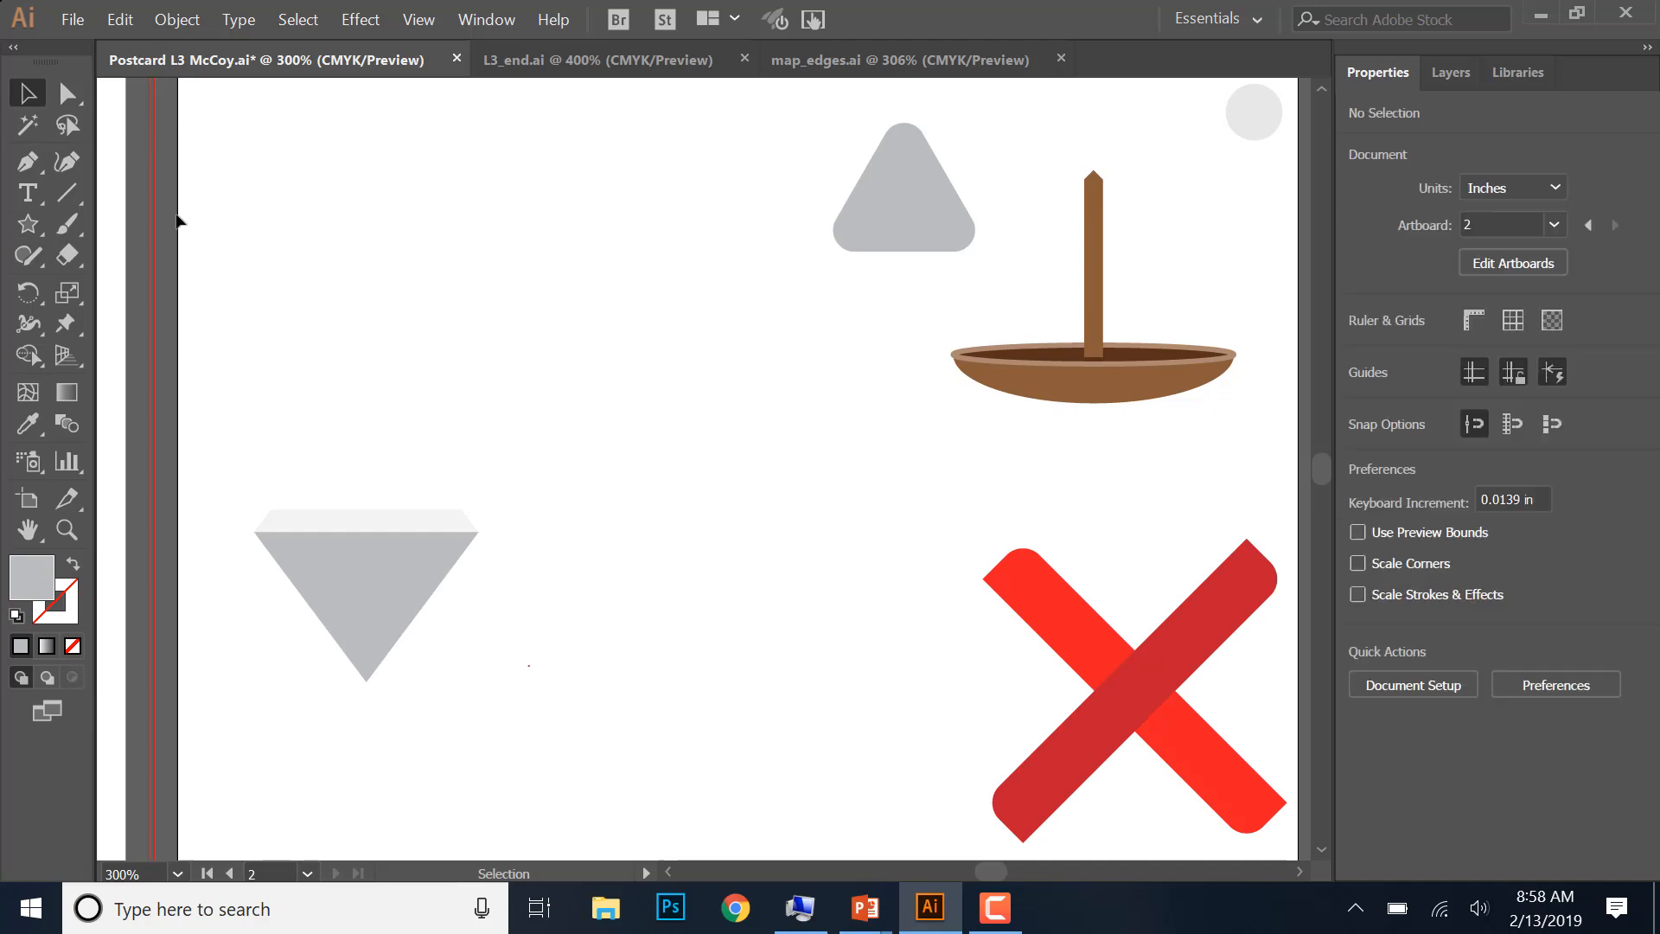
- Draw a six-pointed star with longer, sharper points, about 1.5 in wide and 1.45 in high, near the artboard's upper-left corner
left_click(28, 224)
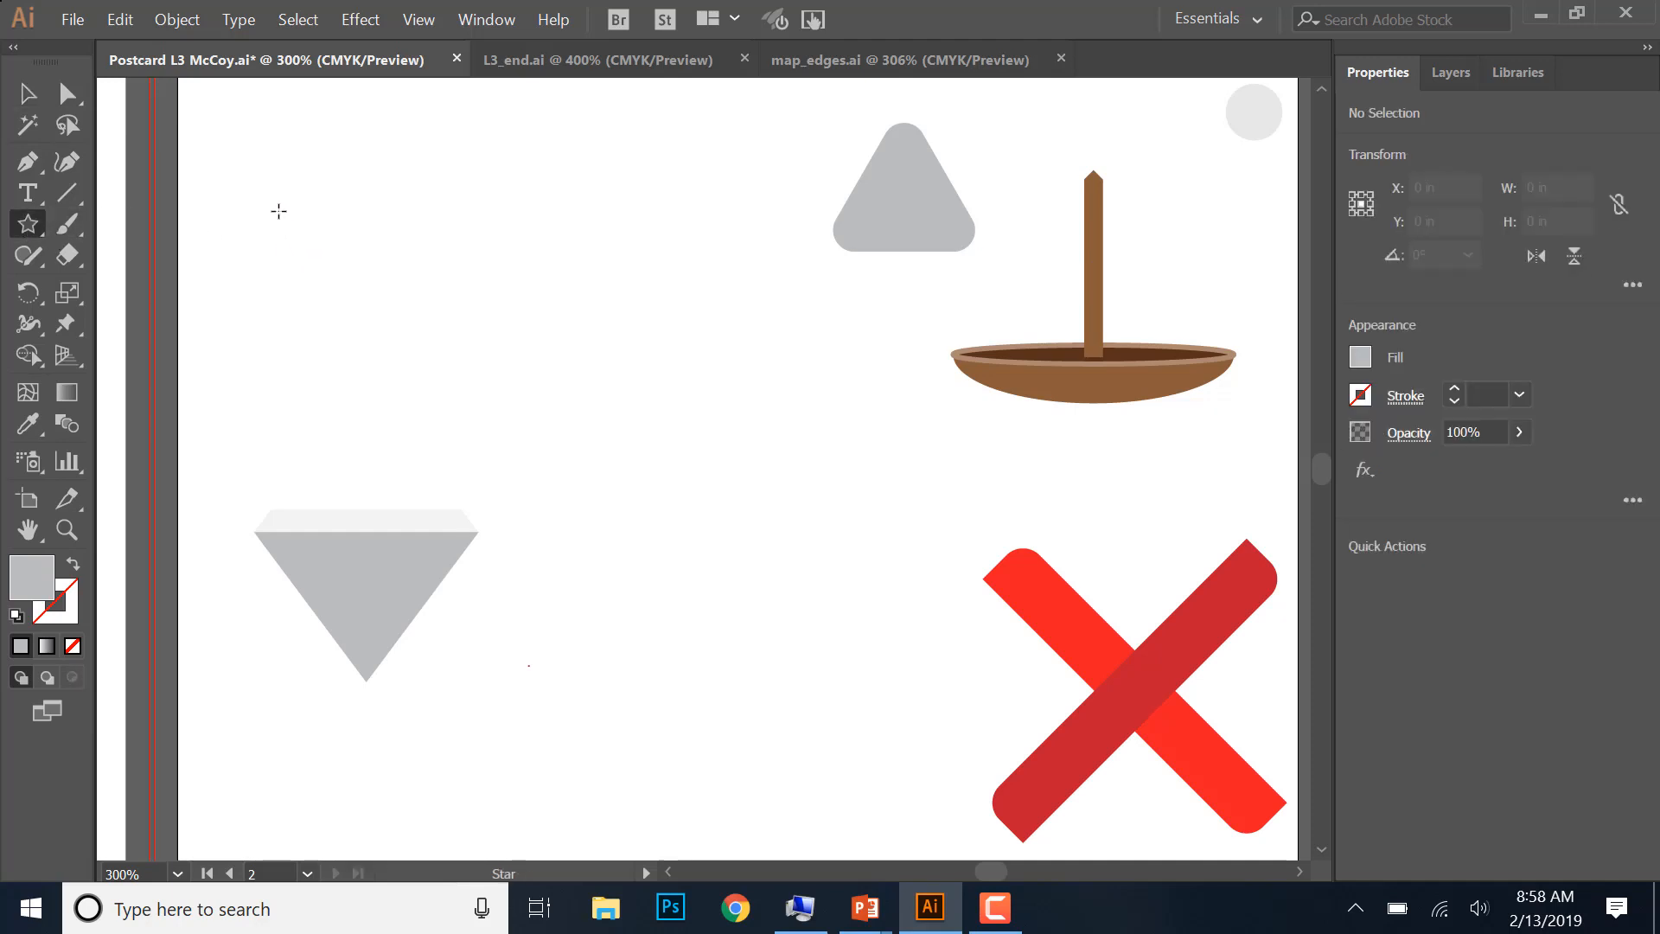
left_click_drag(279, 211, 326, 281)
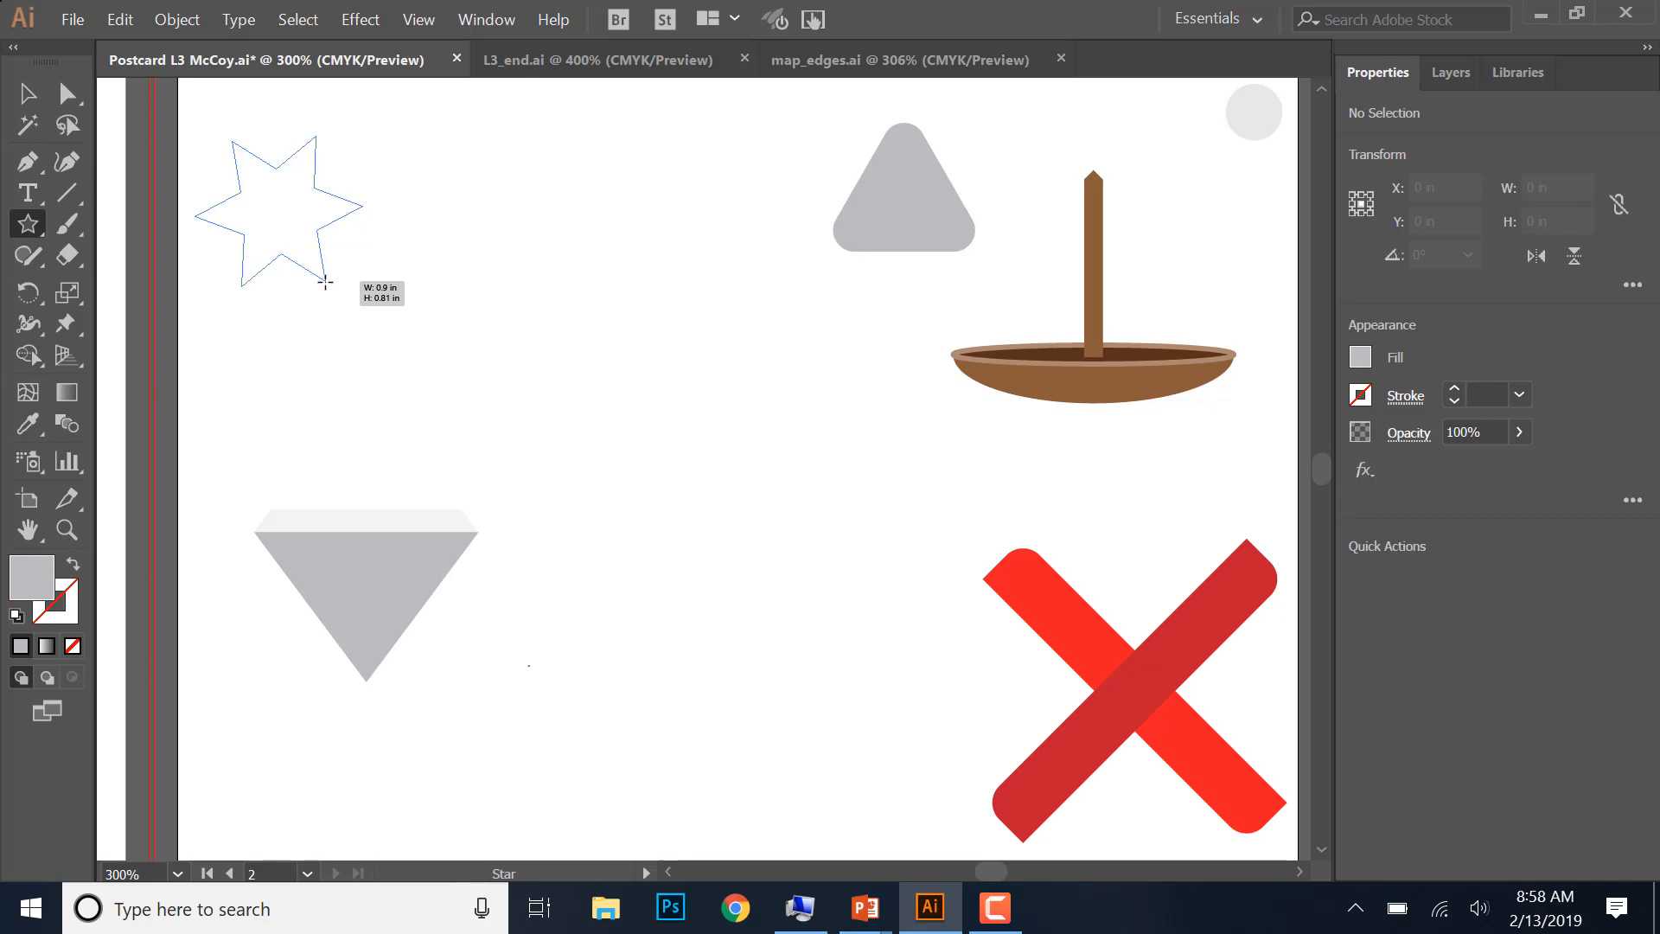
left_click_drag(325, 281, 339, 294)
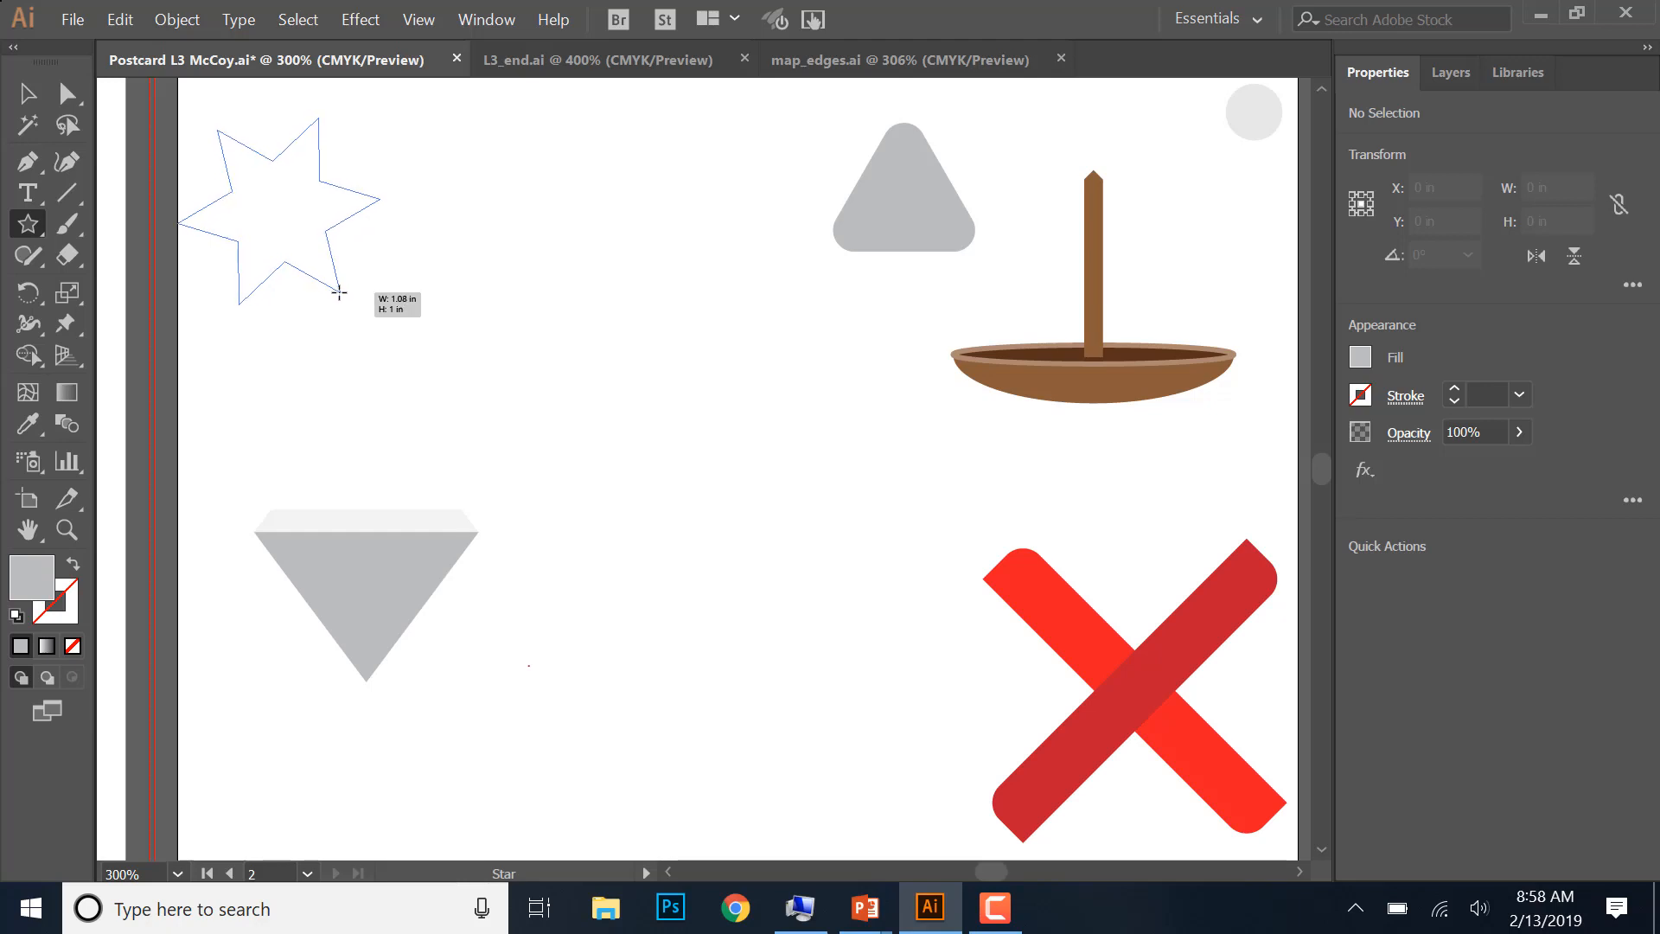
left_click_drag(339, 293, 339, 294)
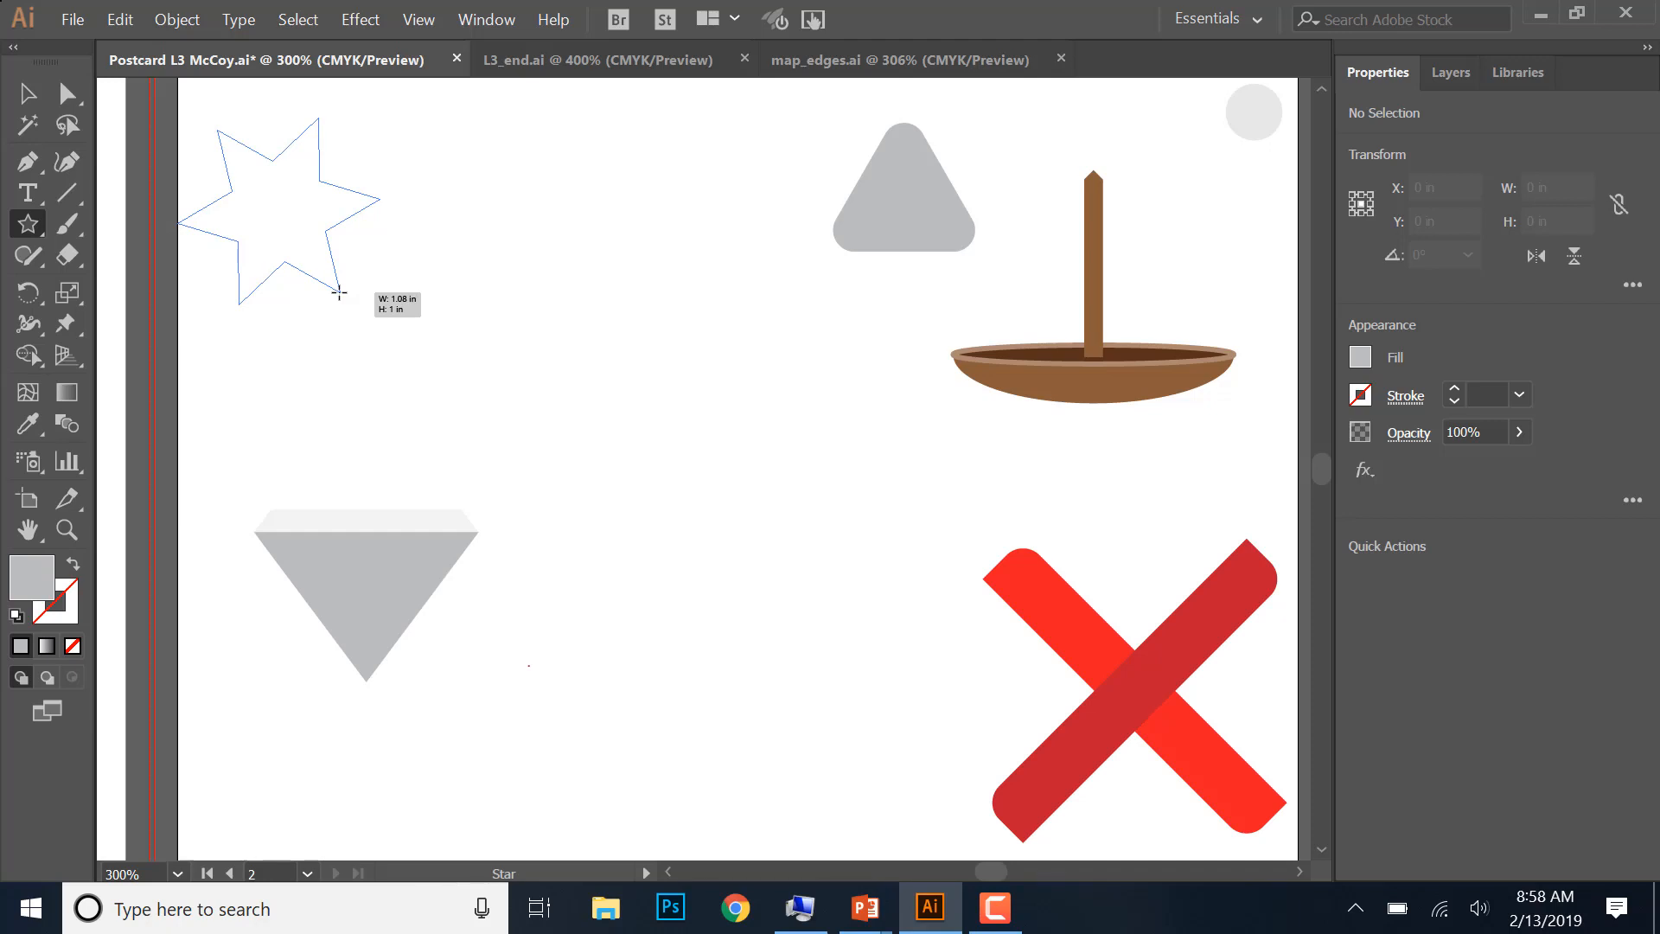
left_click_drag(339, 292, 338, 292)
left_click_drag(339, 296, 376, 318)
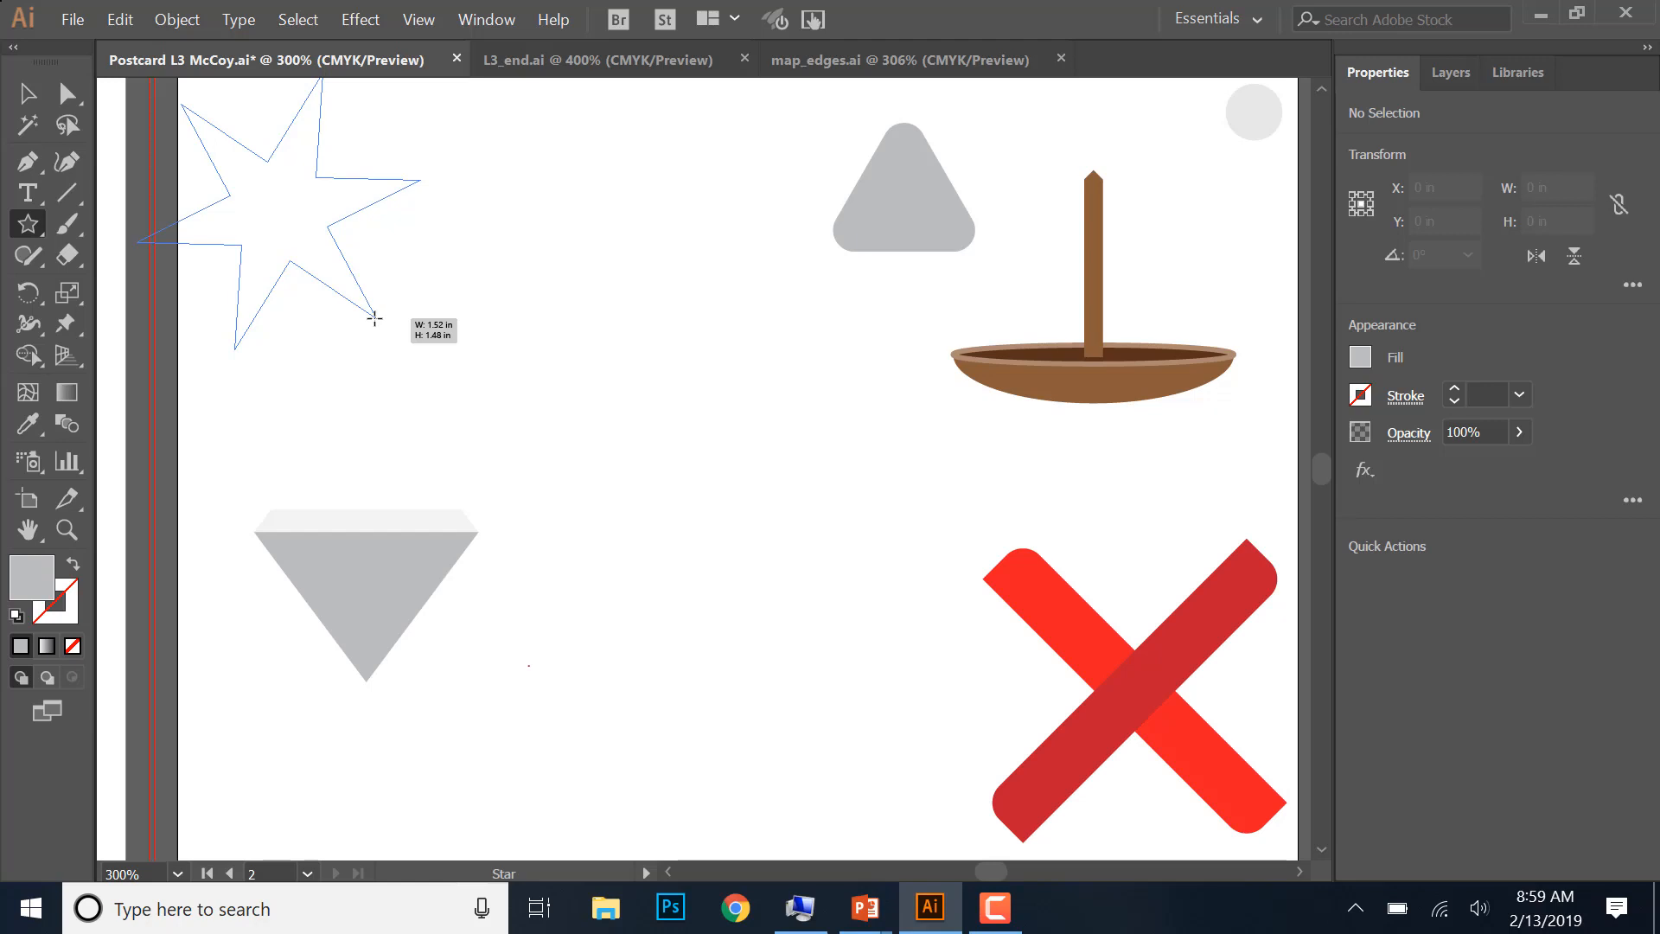
left_click_drag(374, 318, 374, 318)
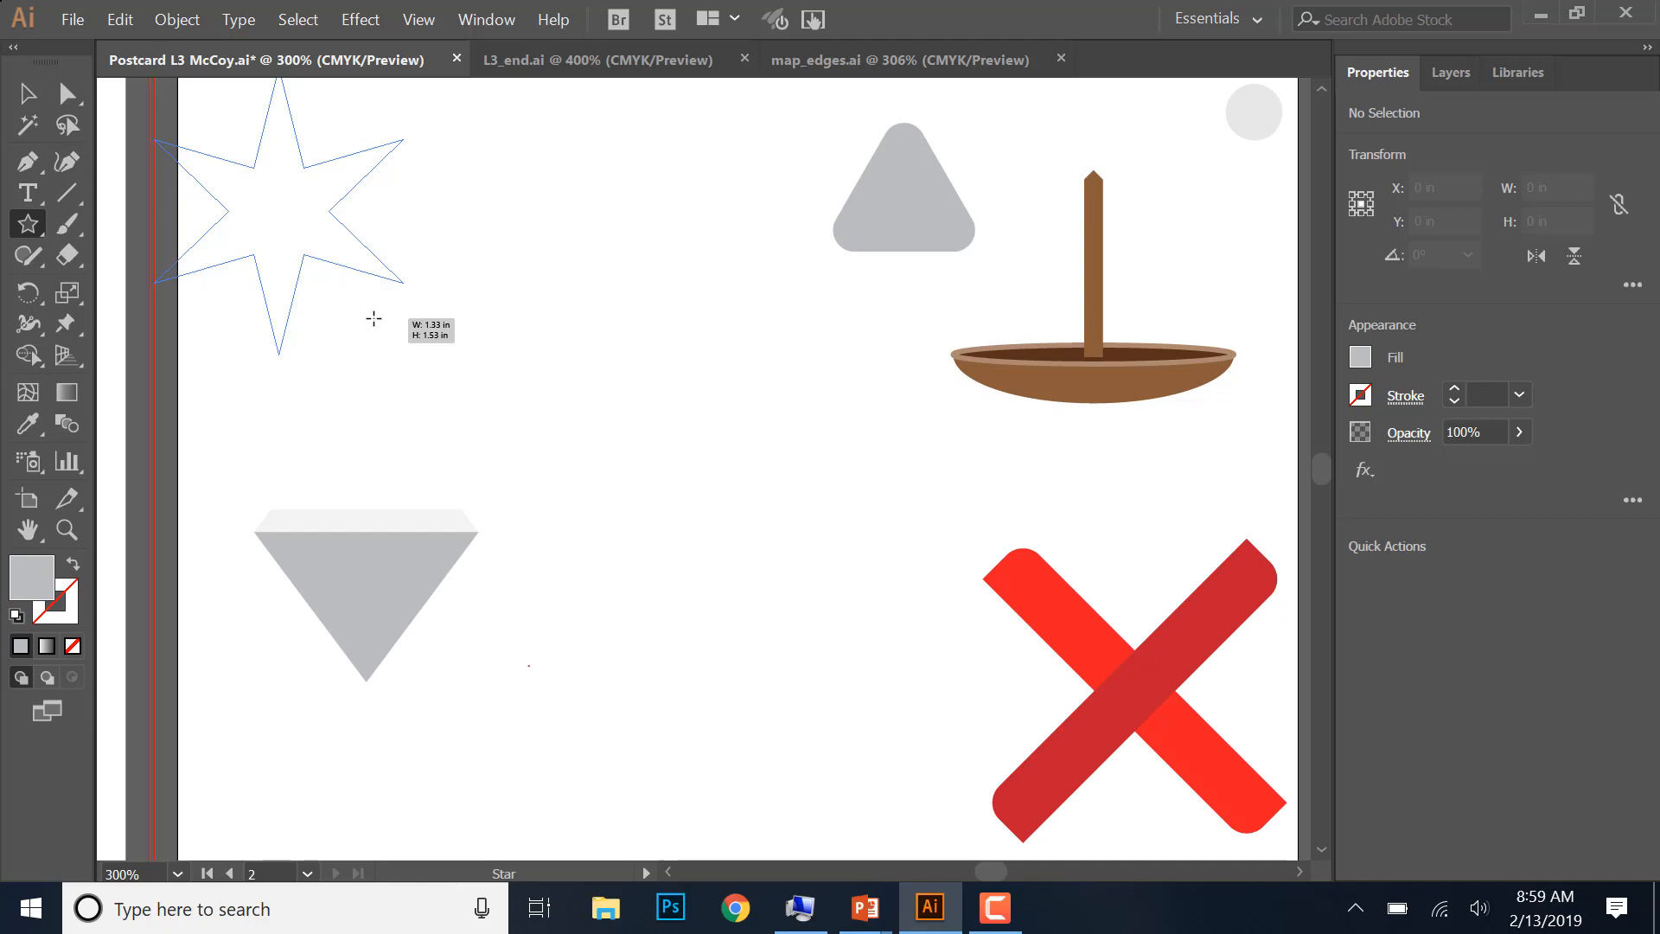
left_click_drag(373, 318, 373, 318)
- Move the star to just above the diamond and rotate it to about 301° so one point faces nearly straight up
key("v")
left_click_drag(260, 210, 405, 286)
left_click(574, 209)
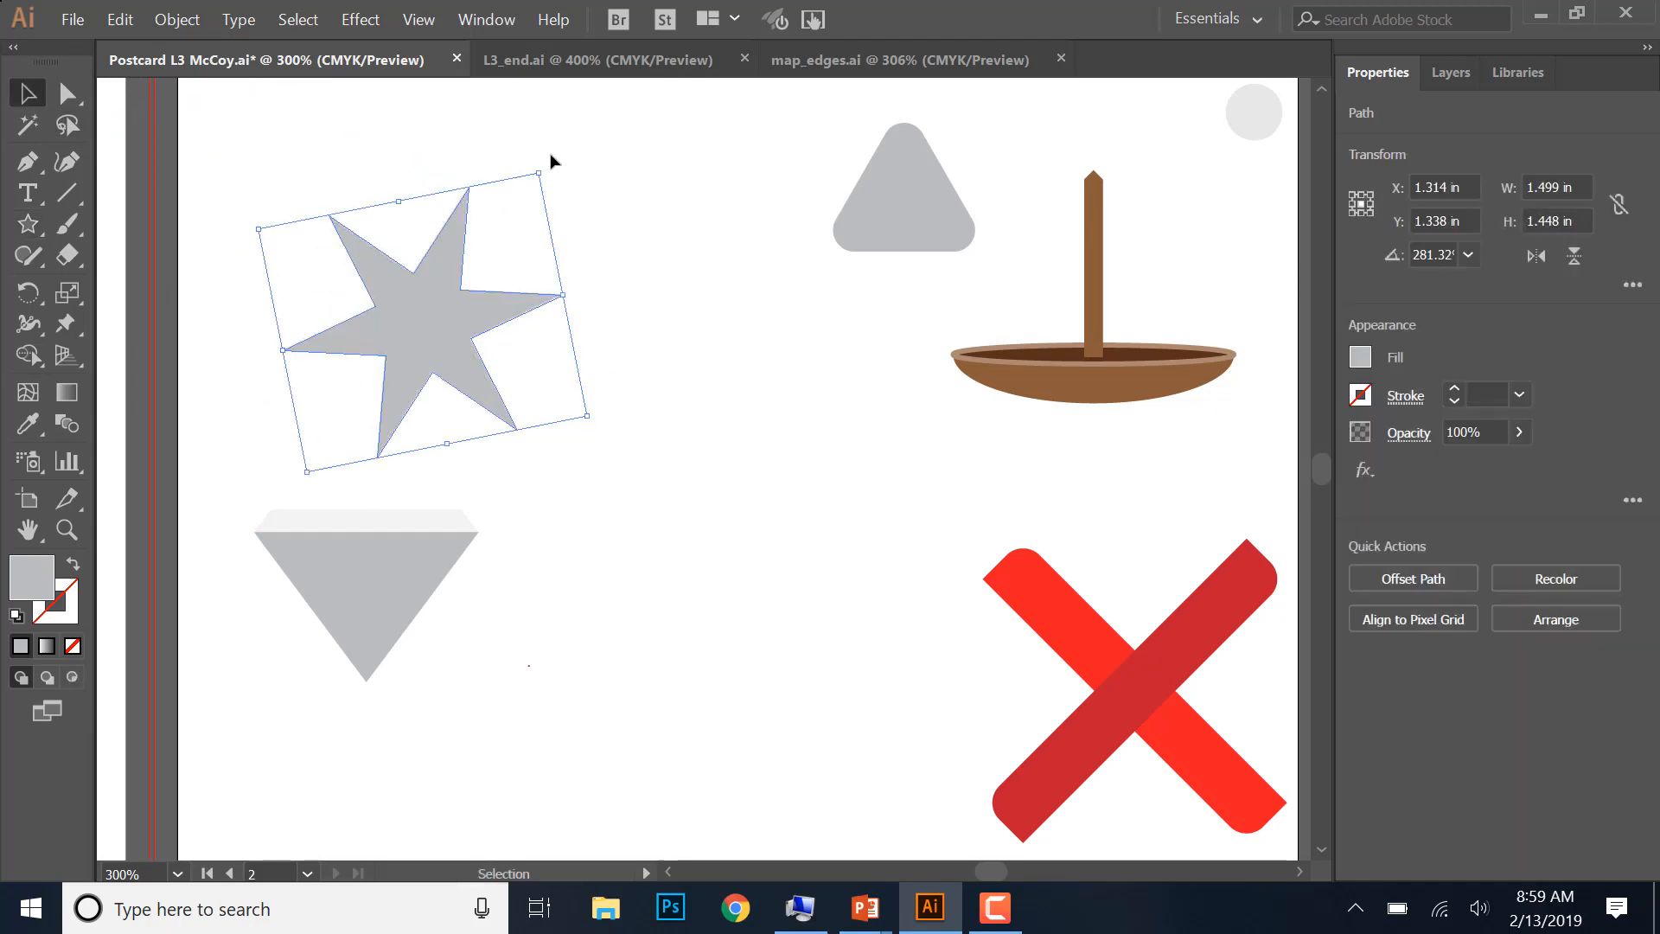
left_click_drag(546, 162, 495, 120)
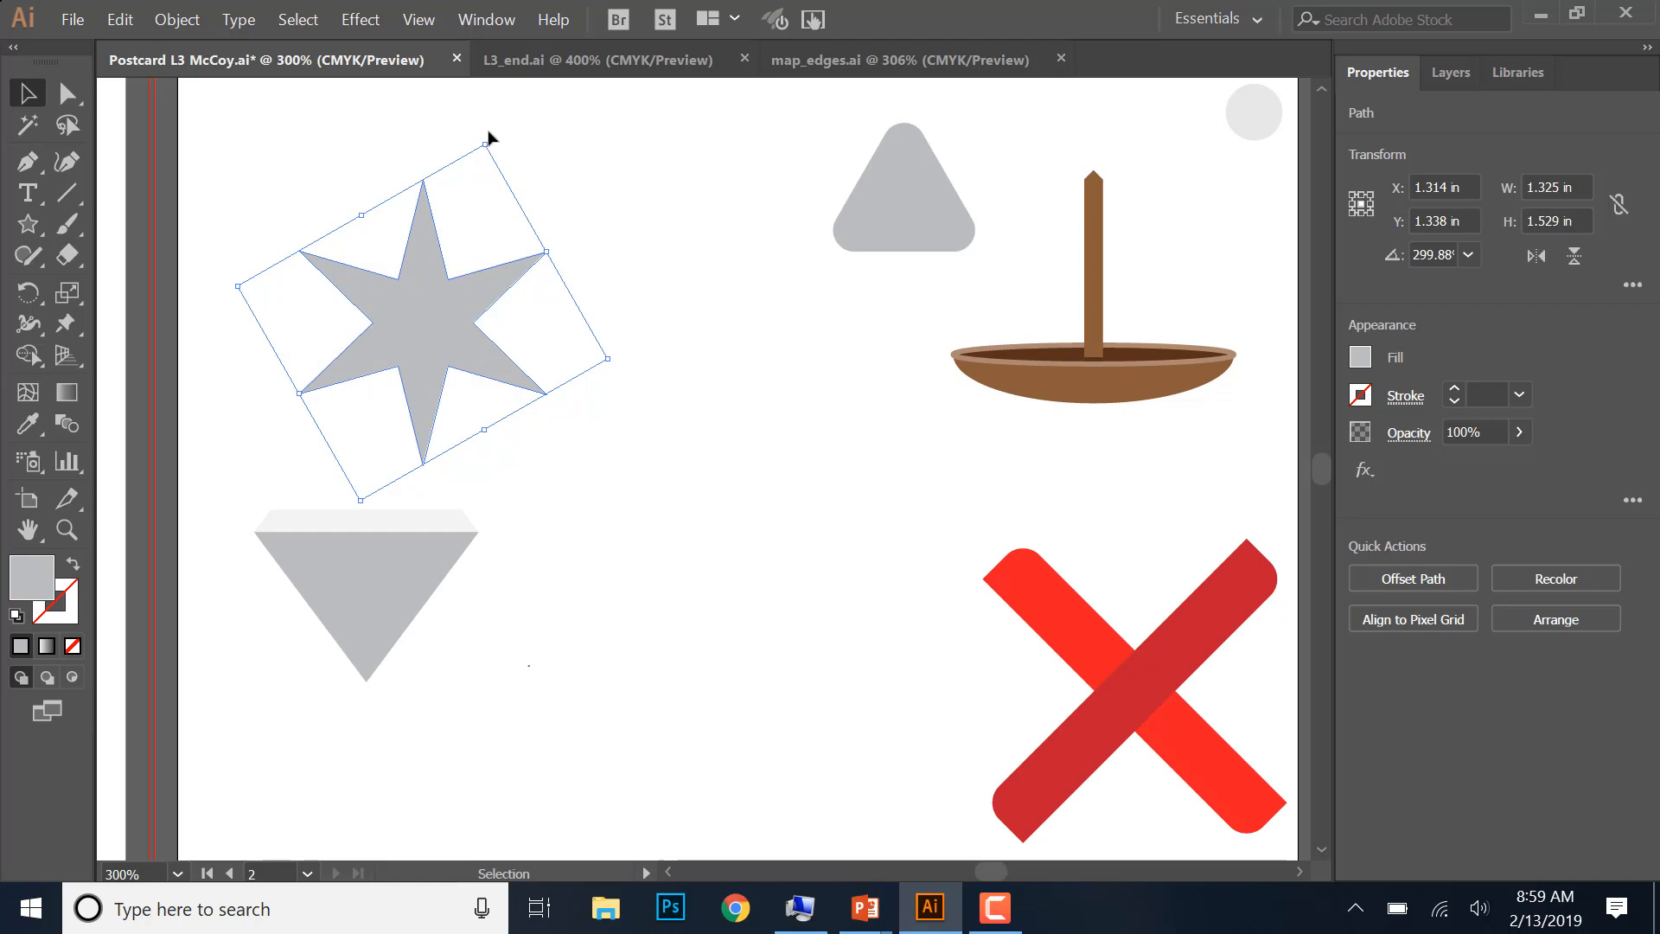
left_click_drag(488, 137, 481, 134)
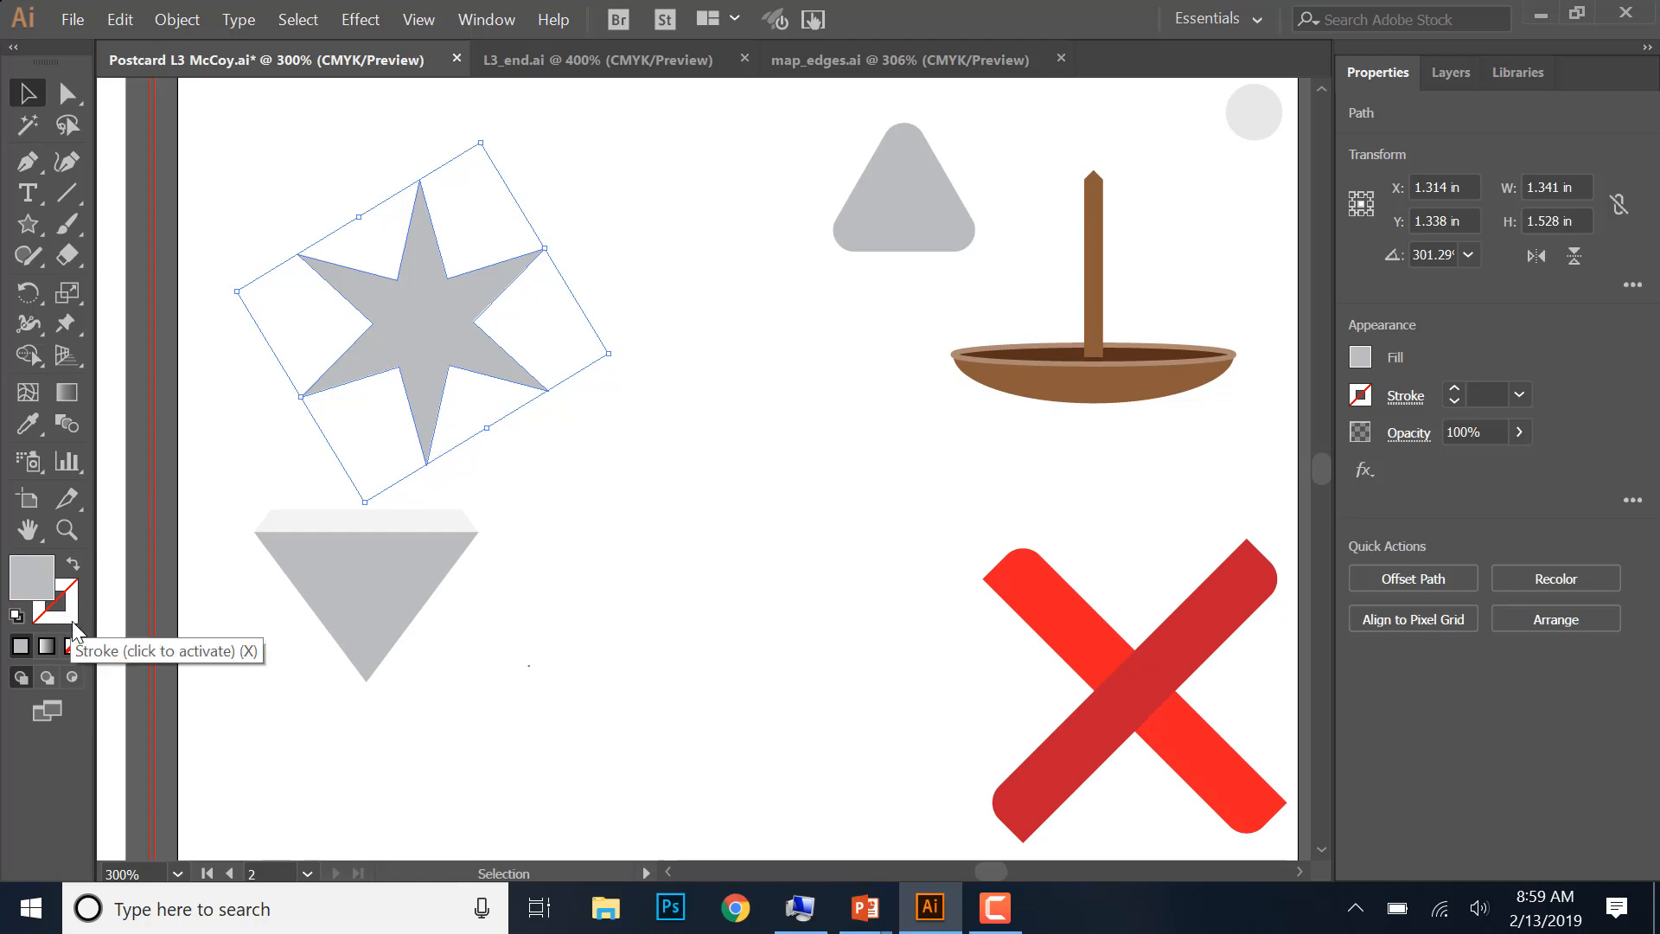
- Fill the large six-pointed star above the diamond with the White swatch
double_click(34, 577)
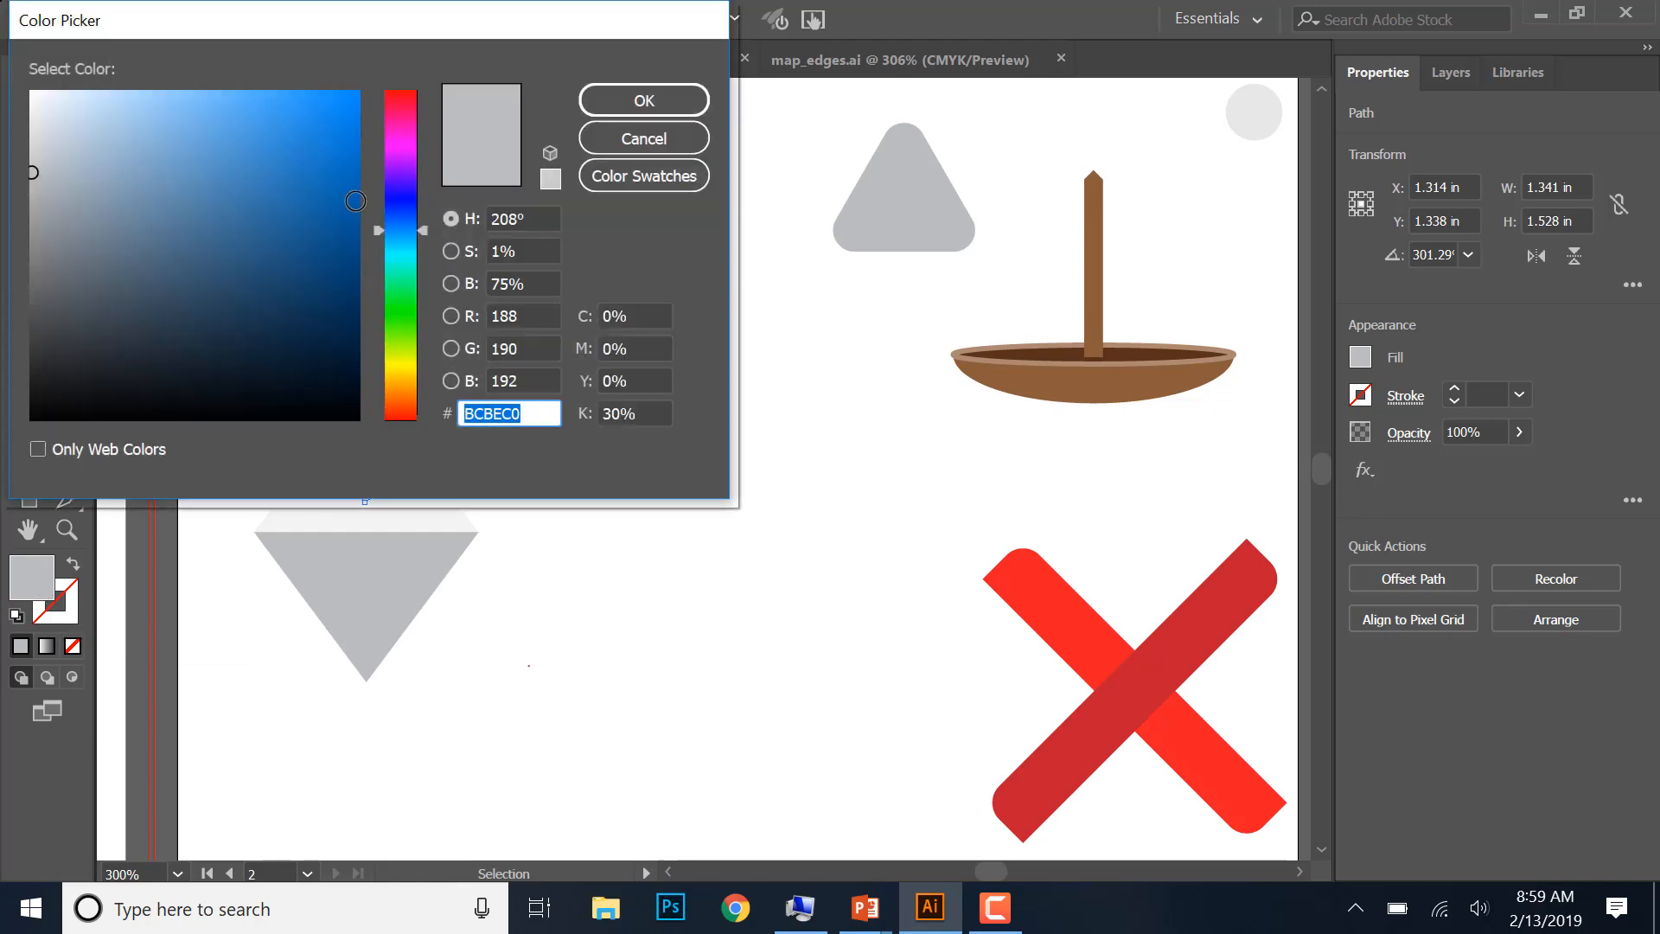
left_click(645, 175)
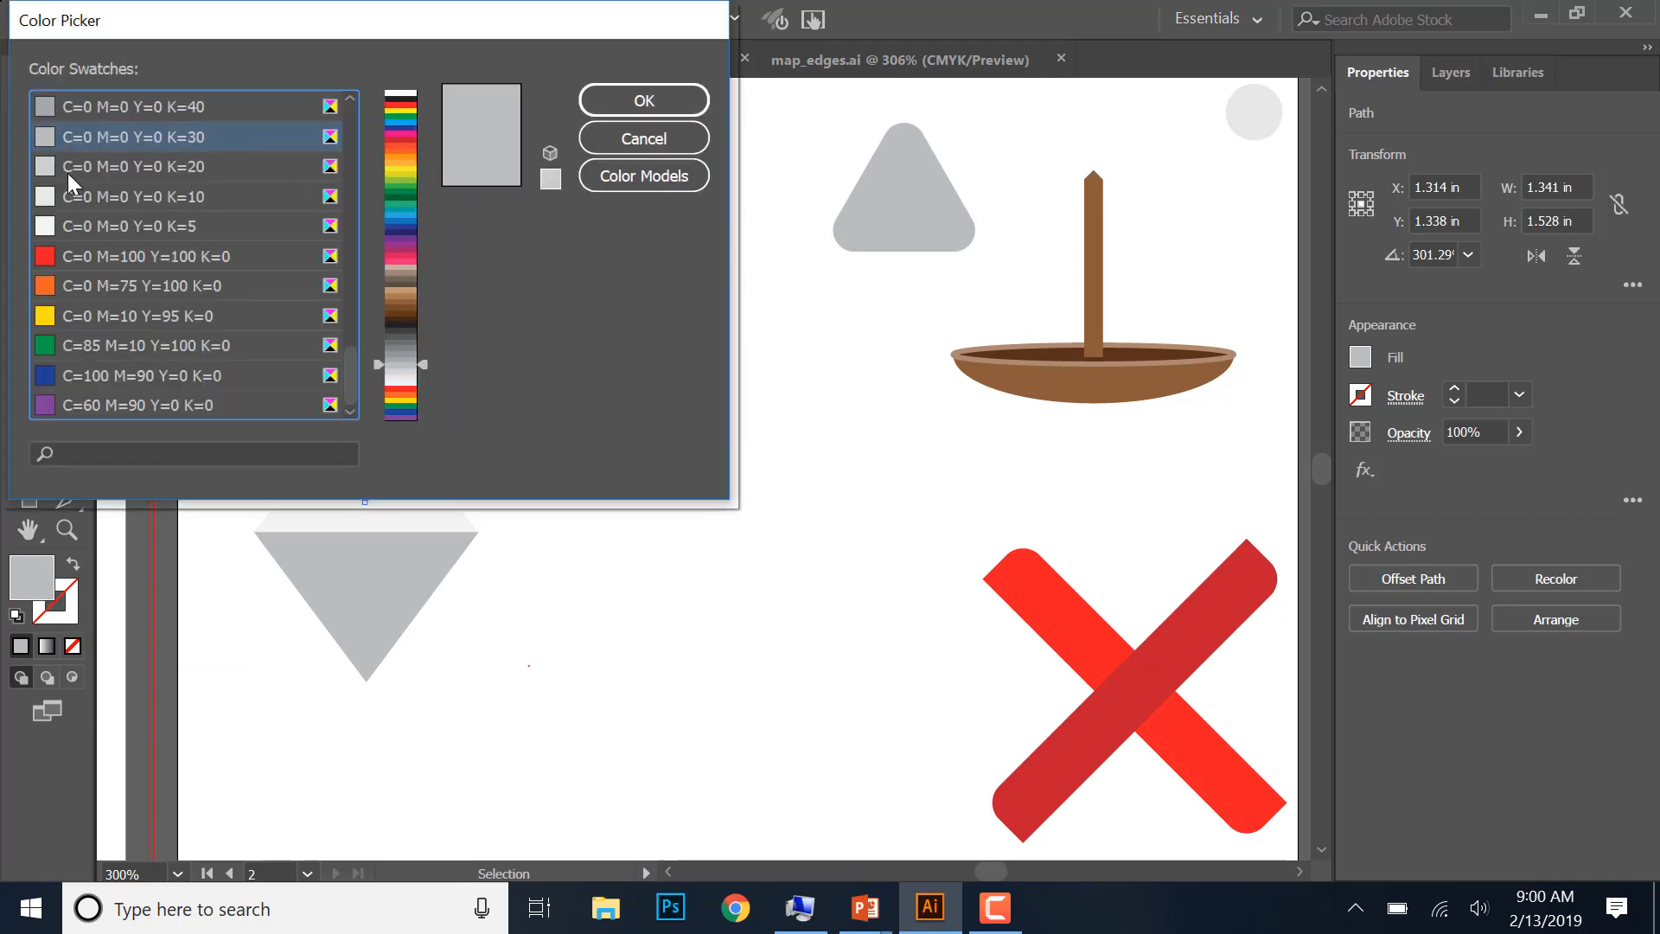
scroll(229, 221, "up", 10)
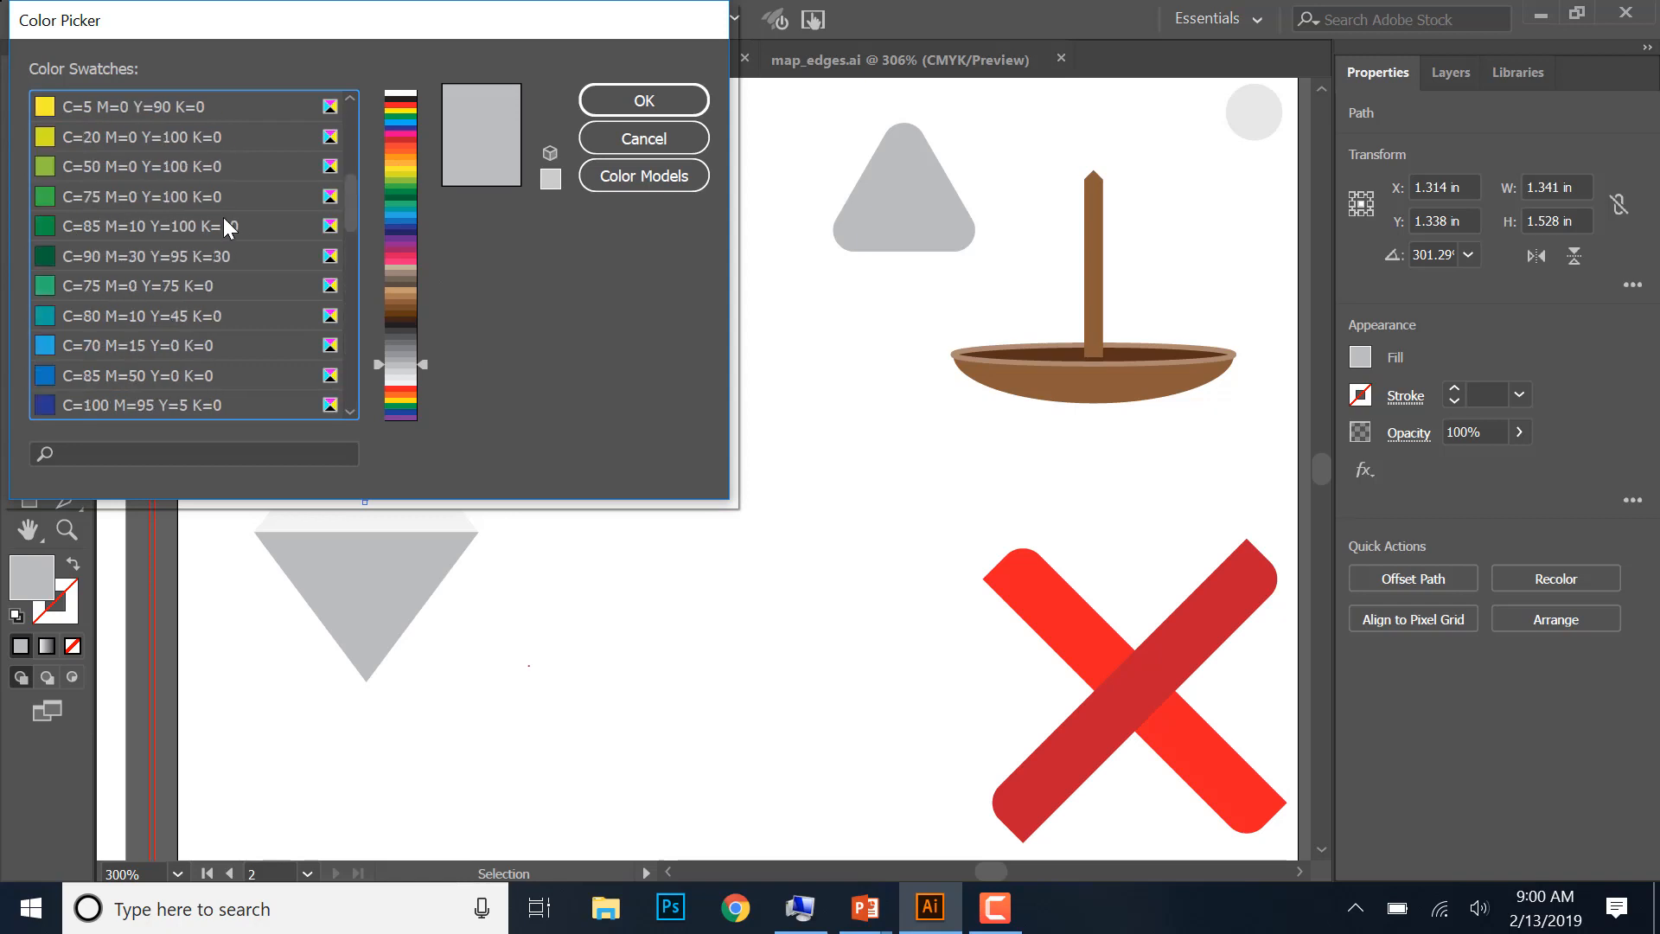
scroll(227, 226, "up", 4)
left_click(116, 101)
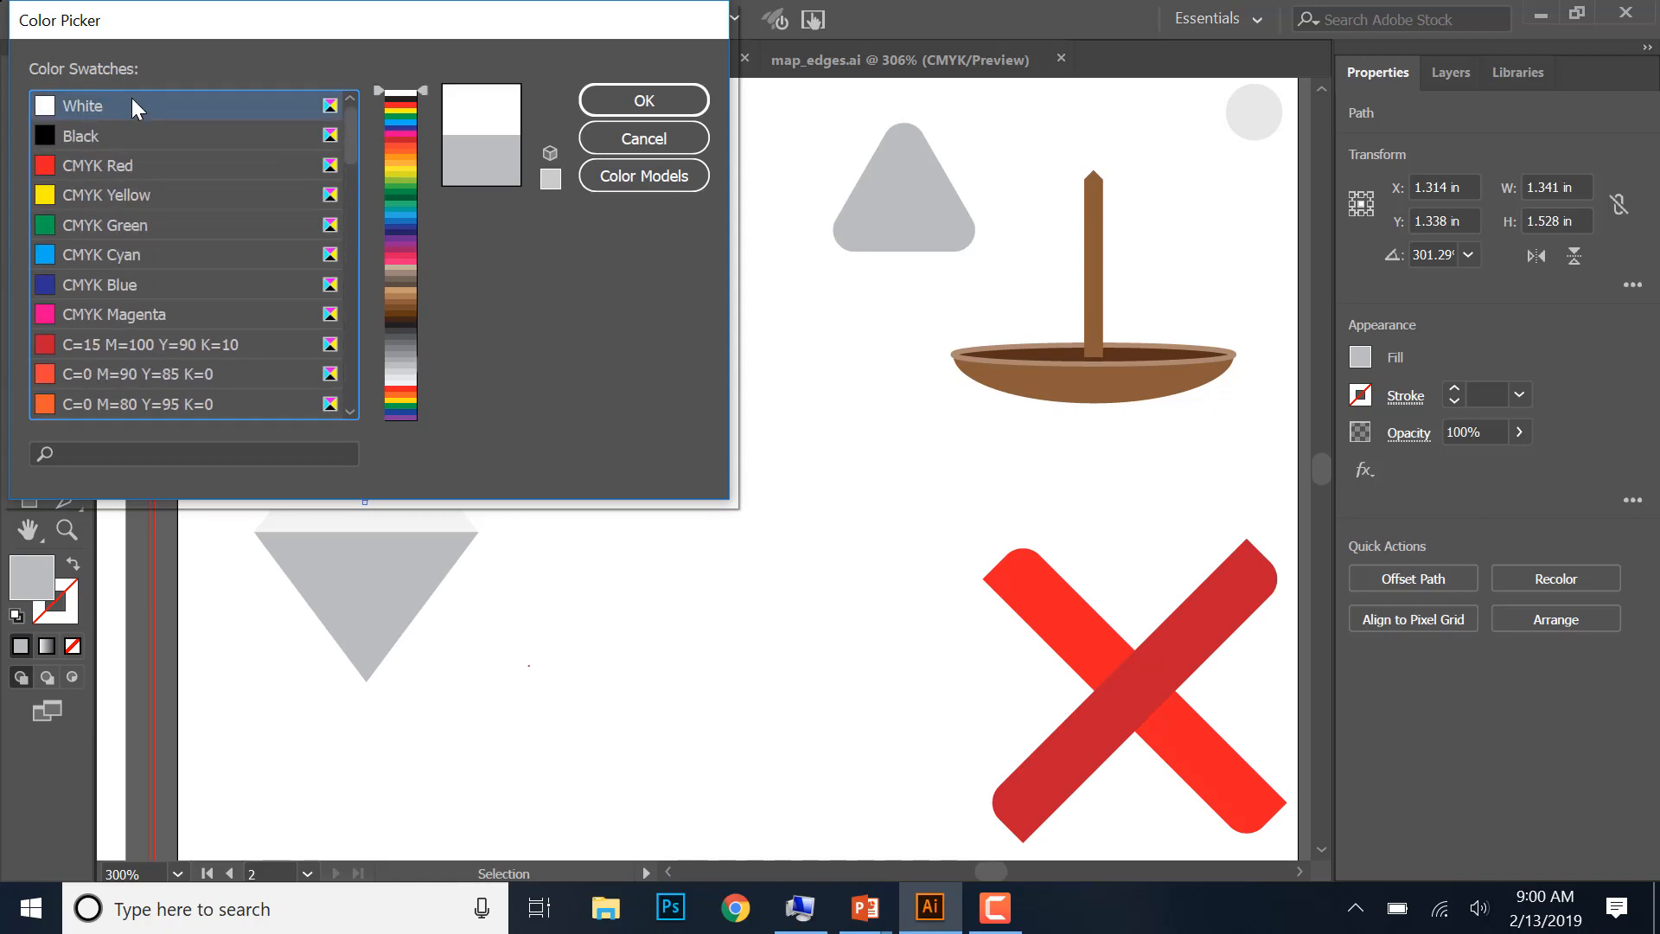
left_click(623, 104)
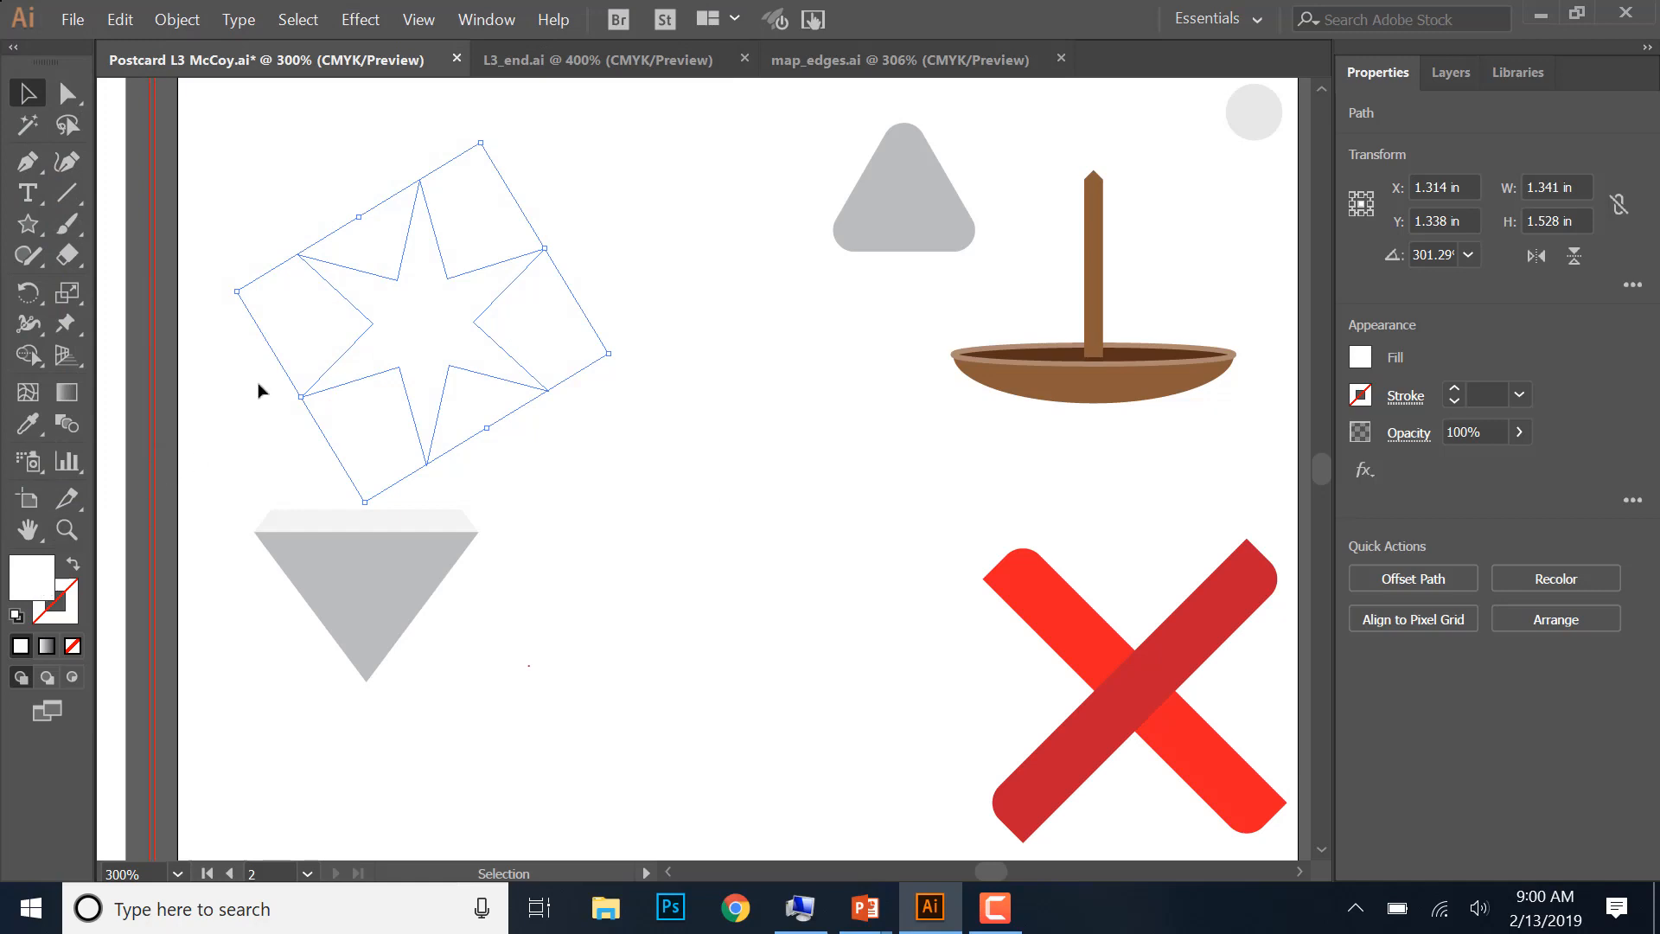
double_click(32, 588)
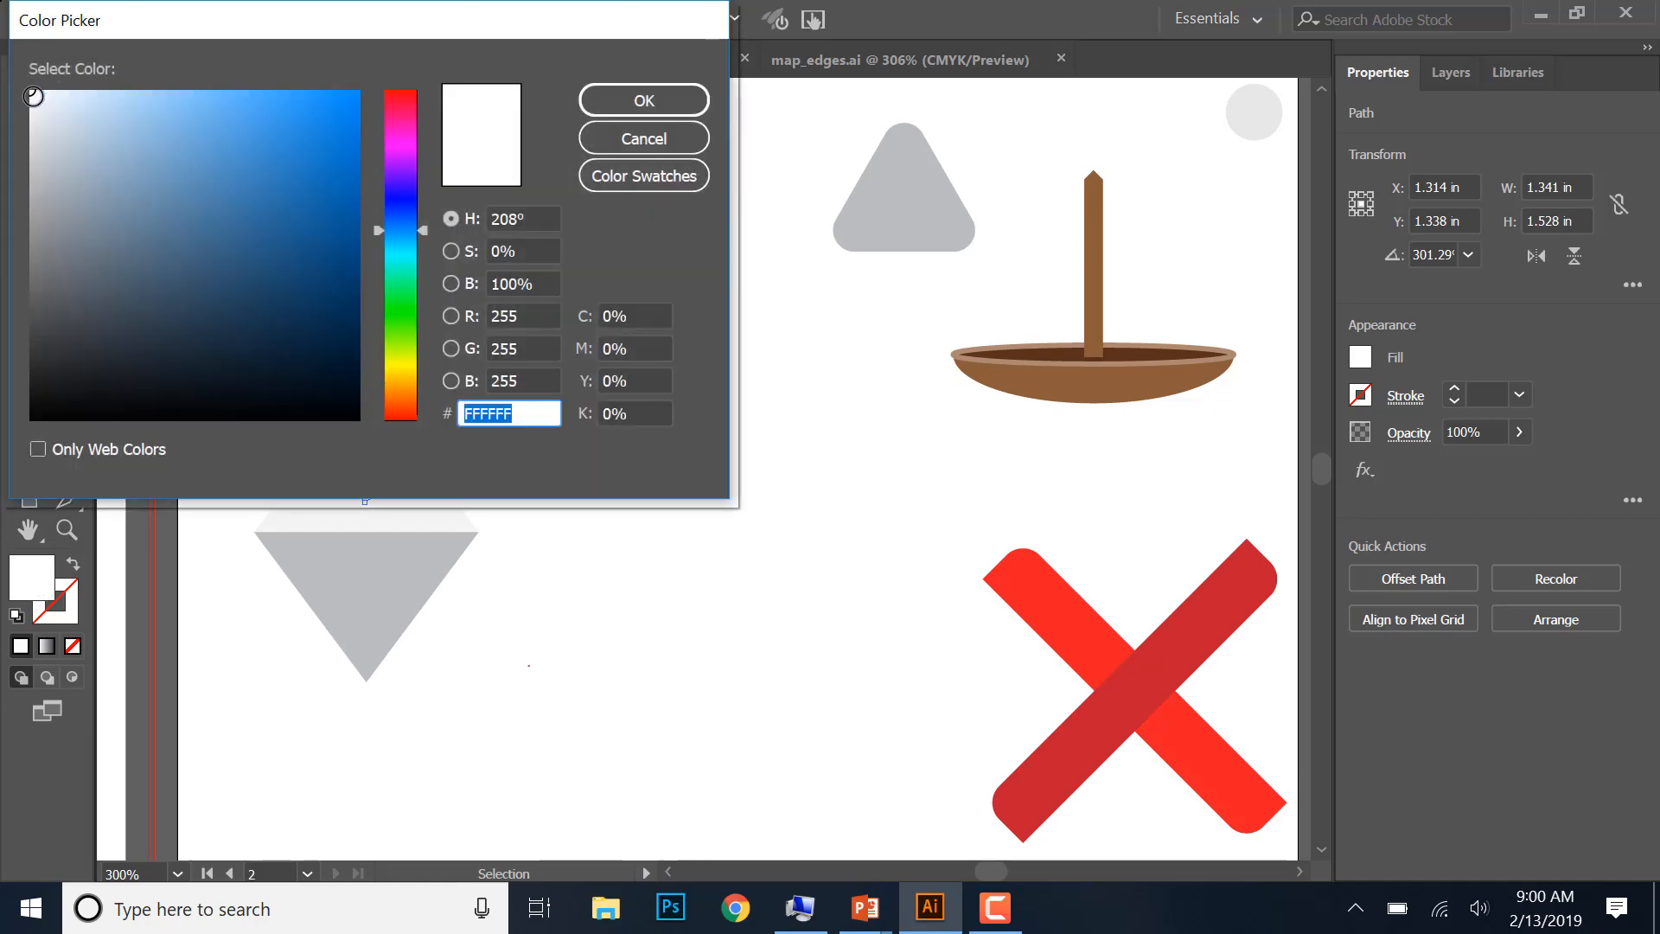
left_click(619, 144)
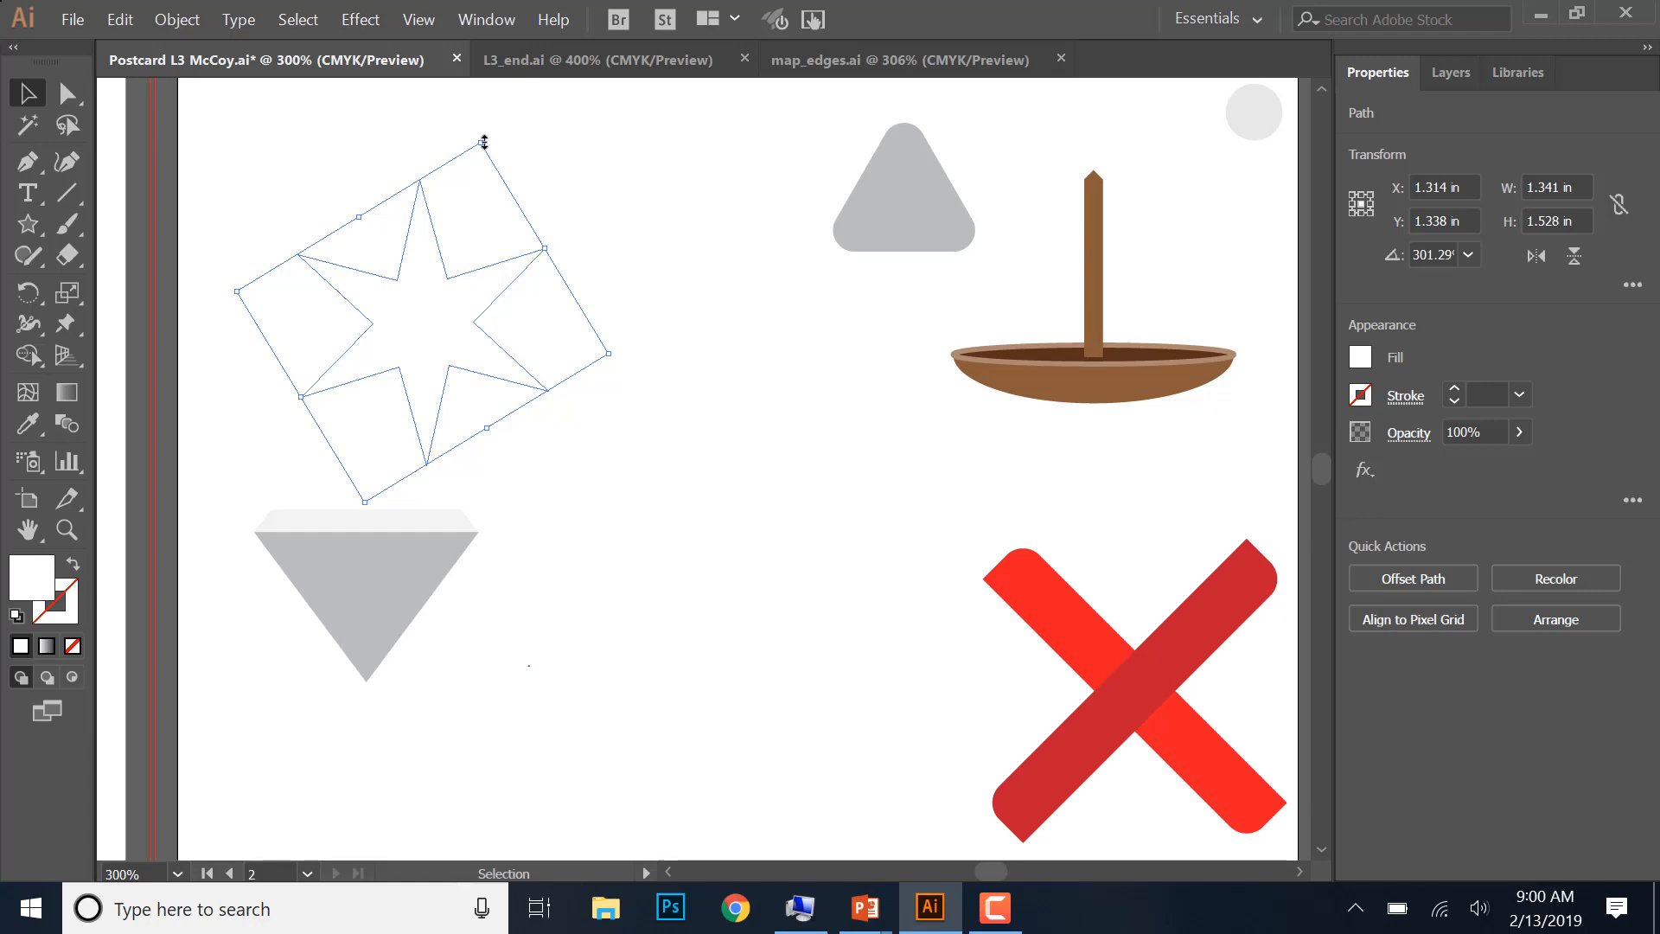
- Shrink the white star proportionally to about 0.43 by 0.49 in, and draw a smaller star about 0.27 by 0.25 in beside it
key("shift")
left_click_drag(484, 142, 370, 330)
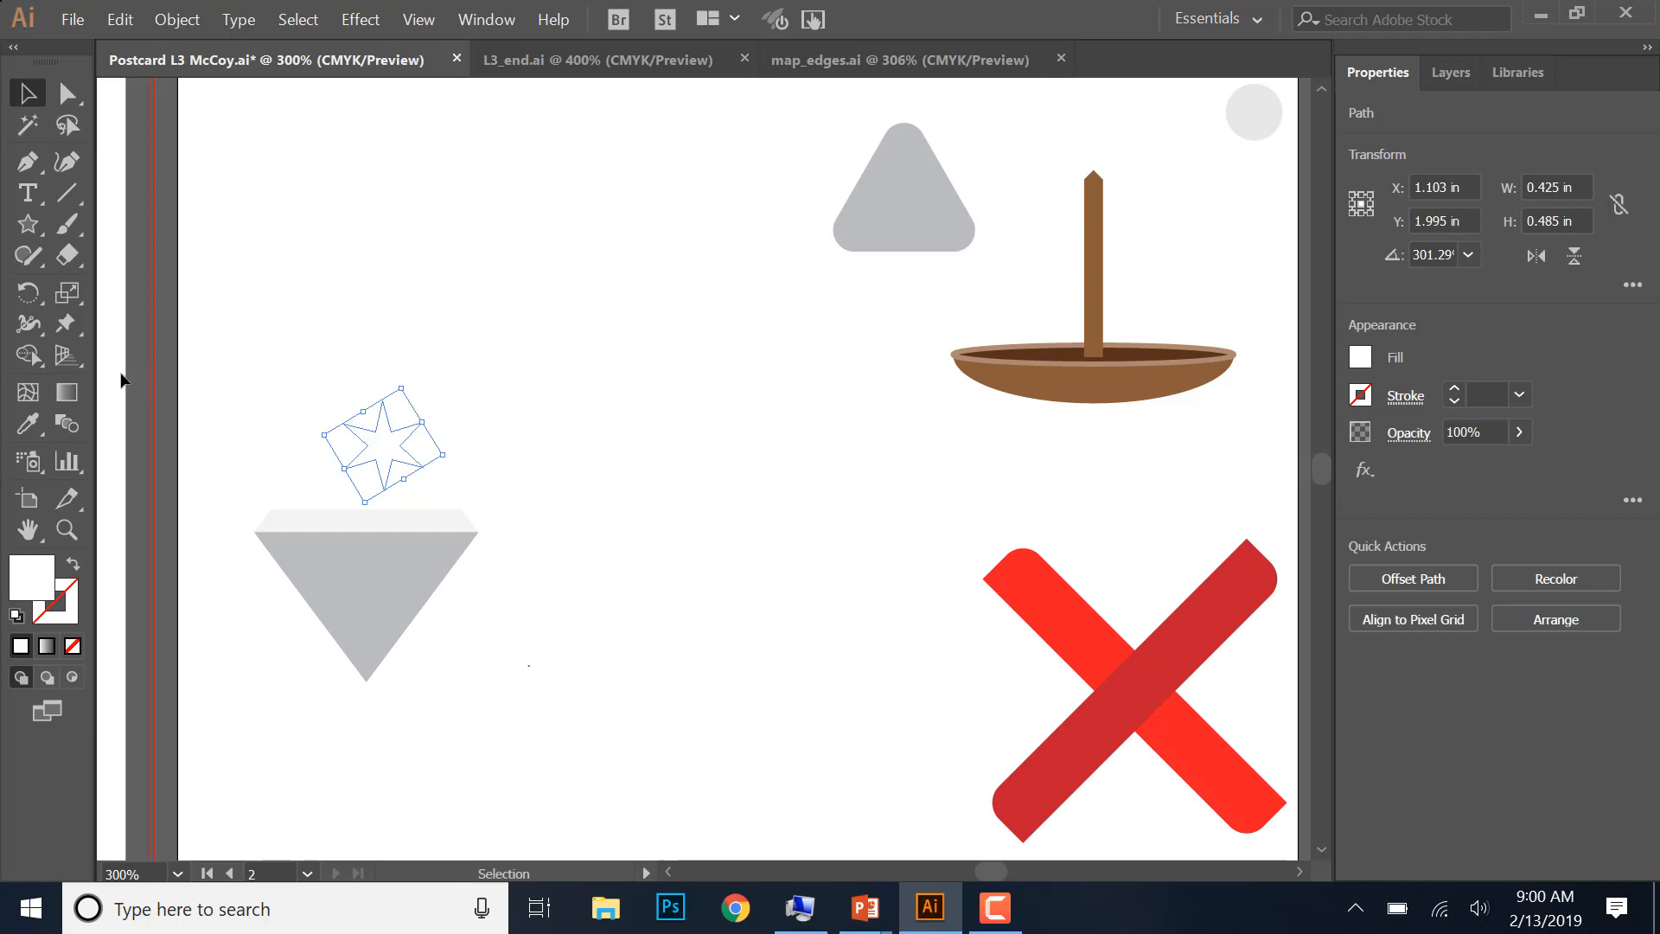
left_click(28, 224)
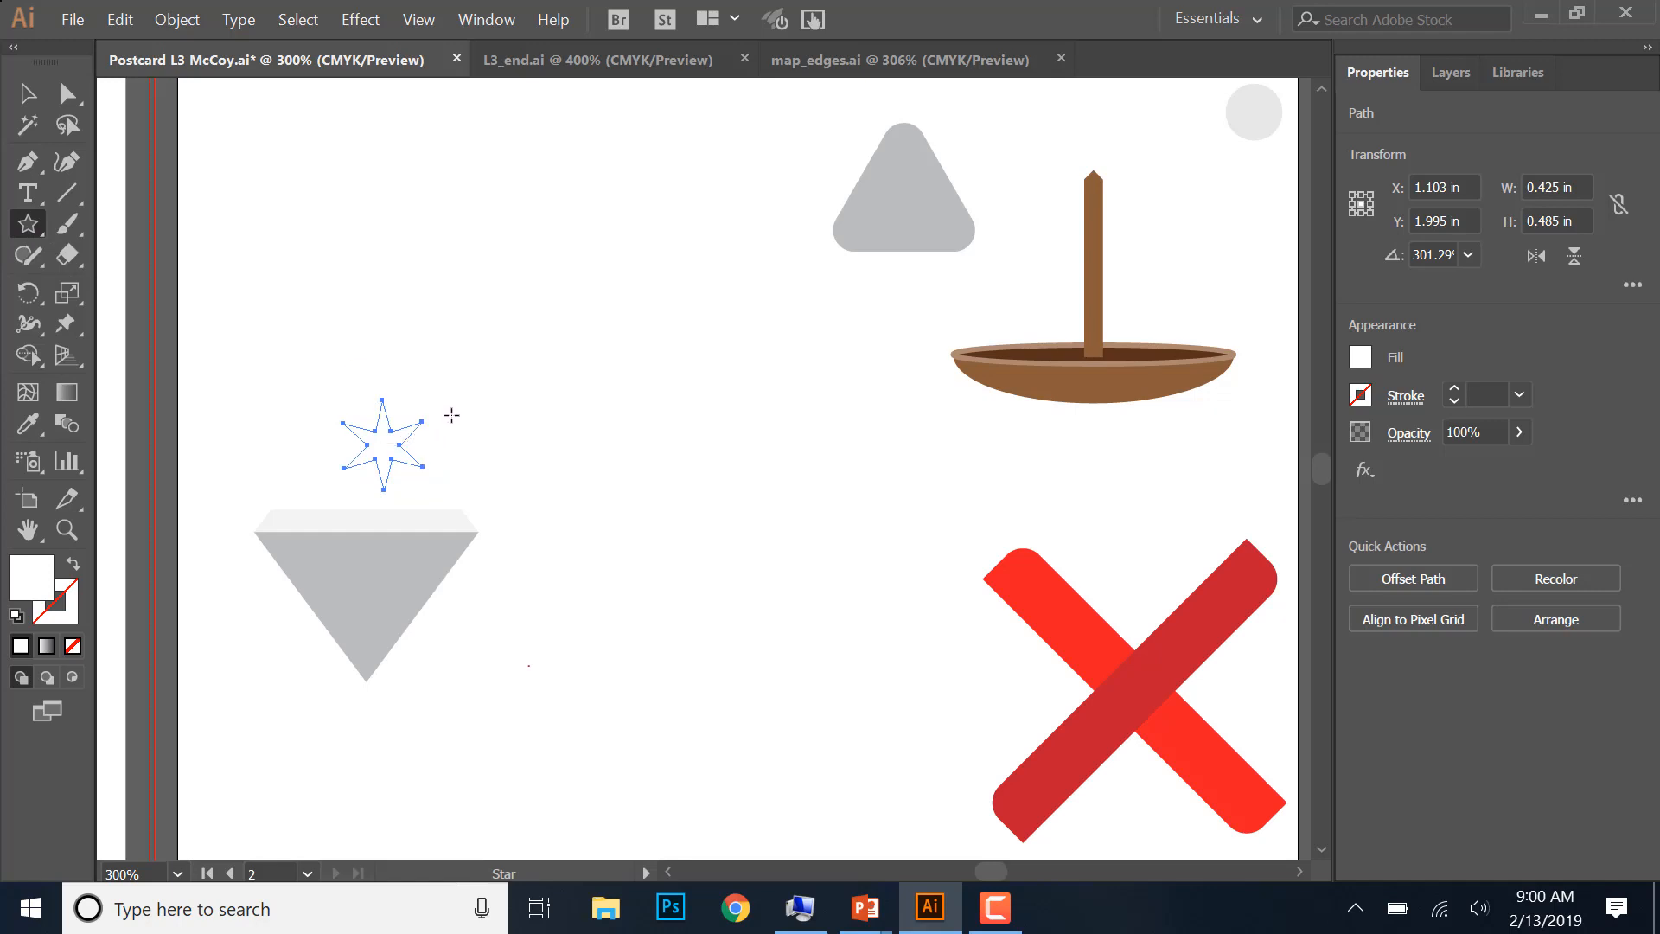
left_click_drag(451, 415, 465, 436)
left_click(28, 92)
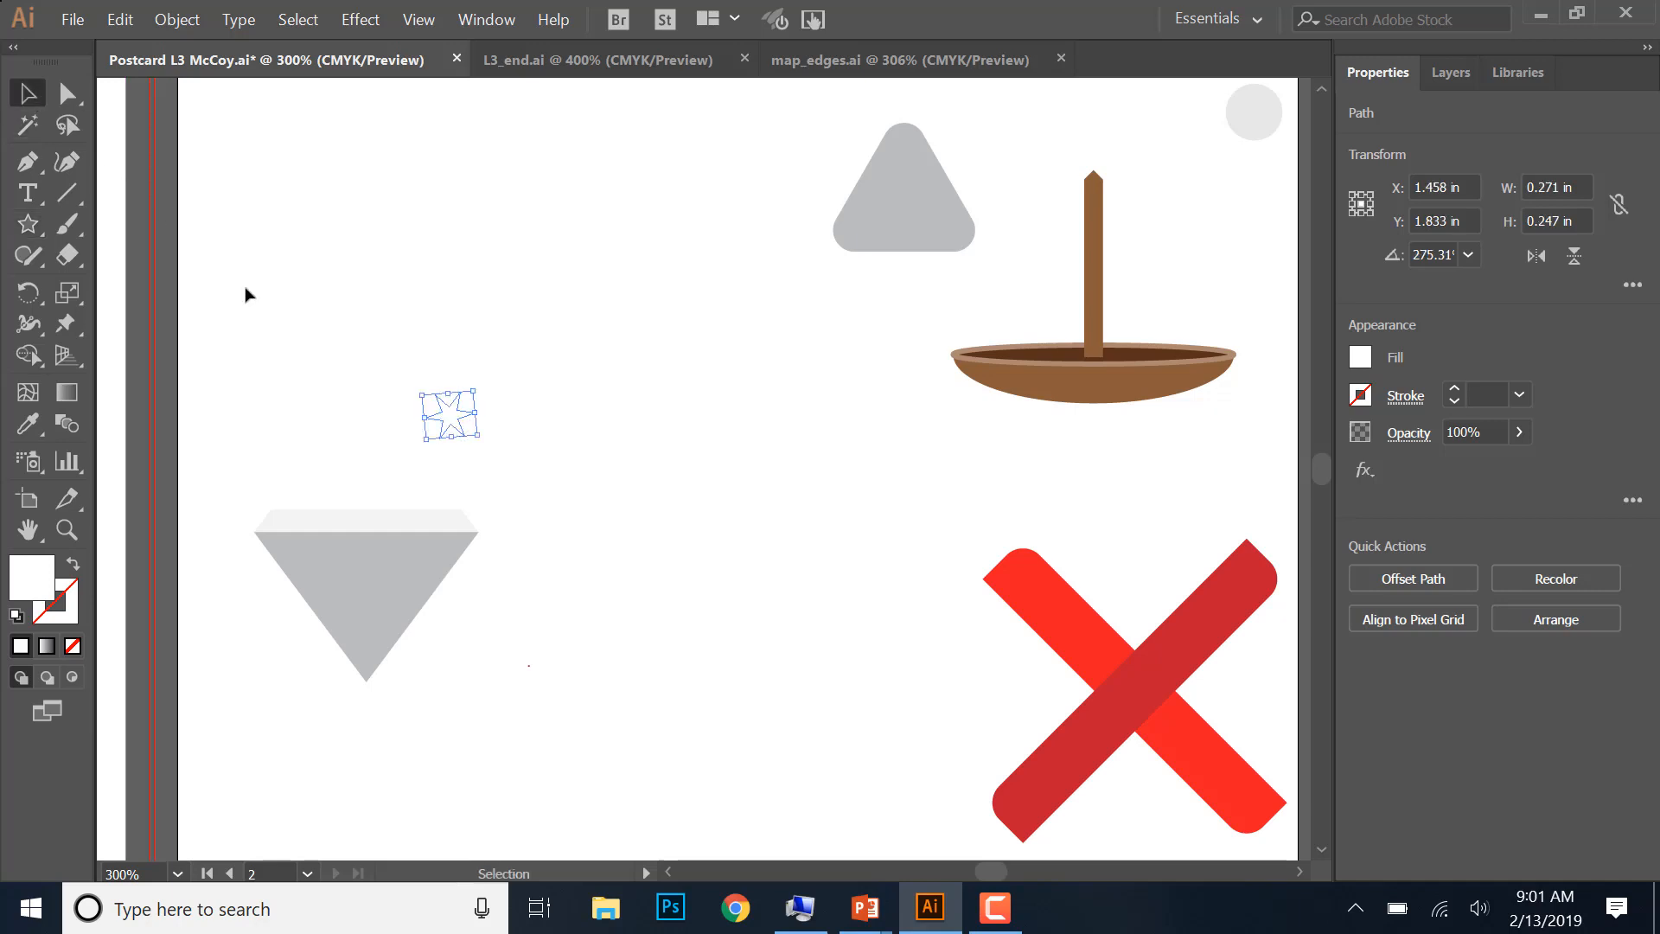
- Using Outline view, place the larger star over the left part of the diamond's upper facet and the smaller one on its upper-right edge, and return to Preview
left_click_drag(302, 331, 501, 493)
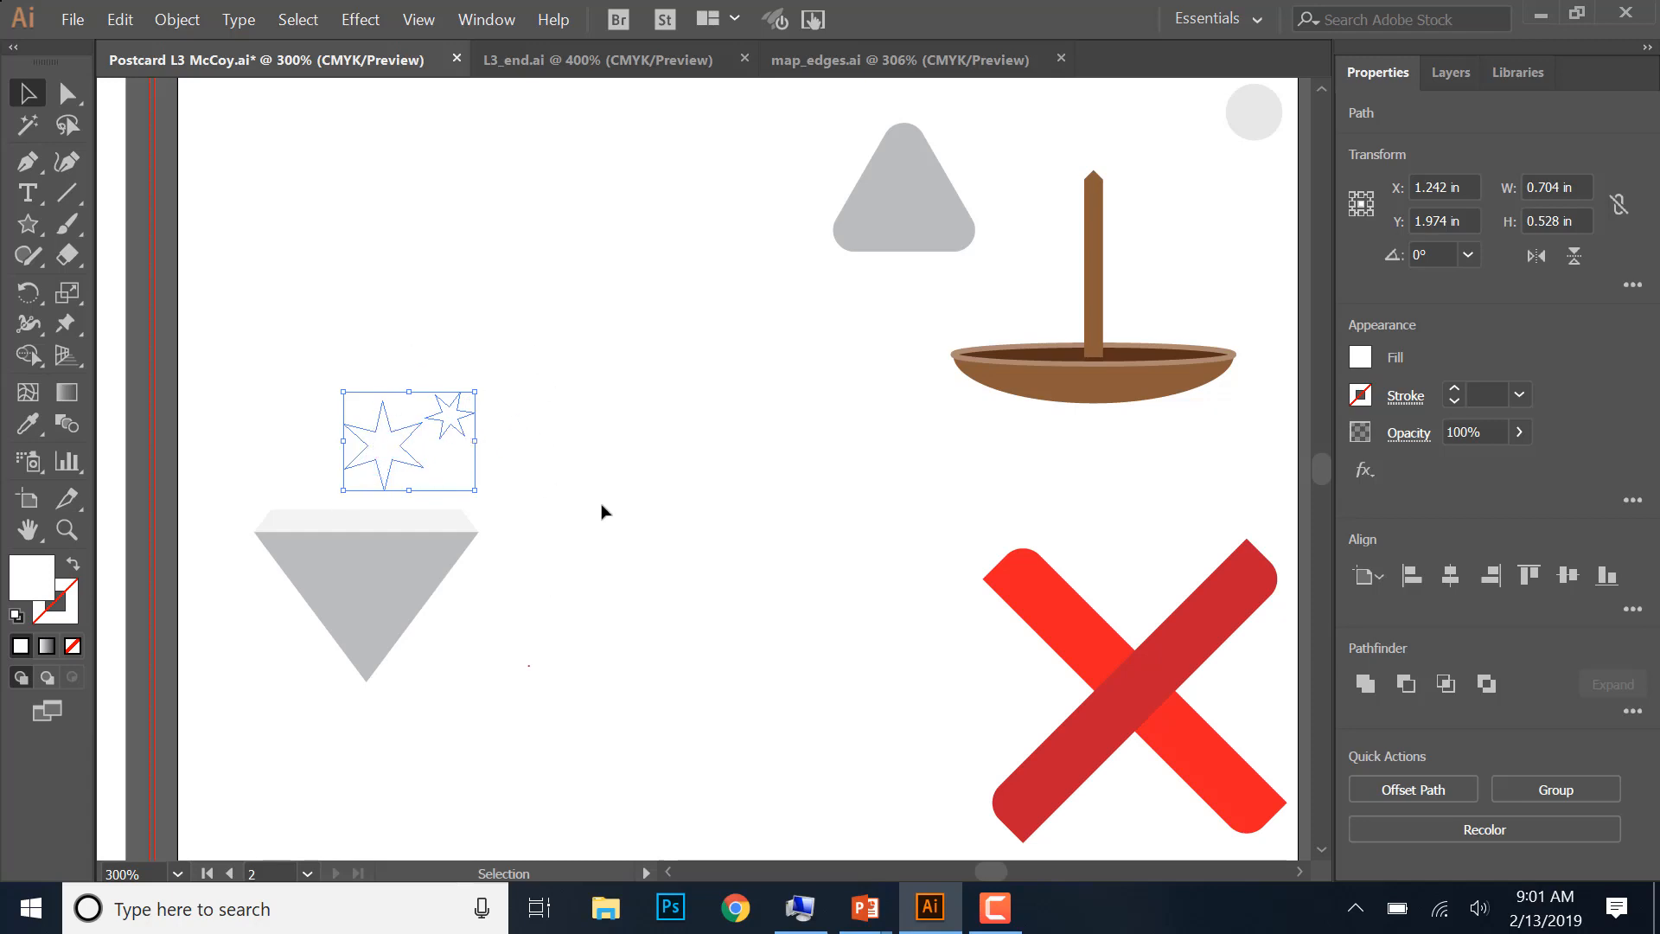
left_click(412, 19)
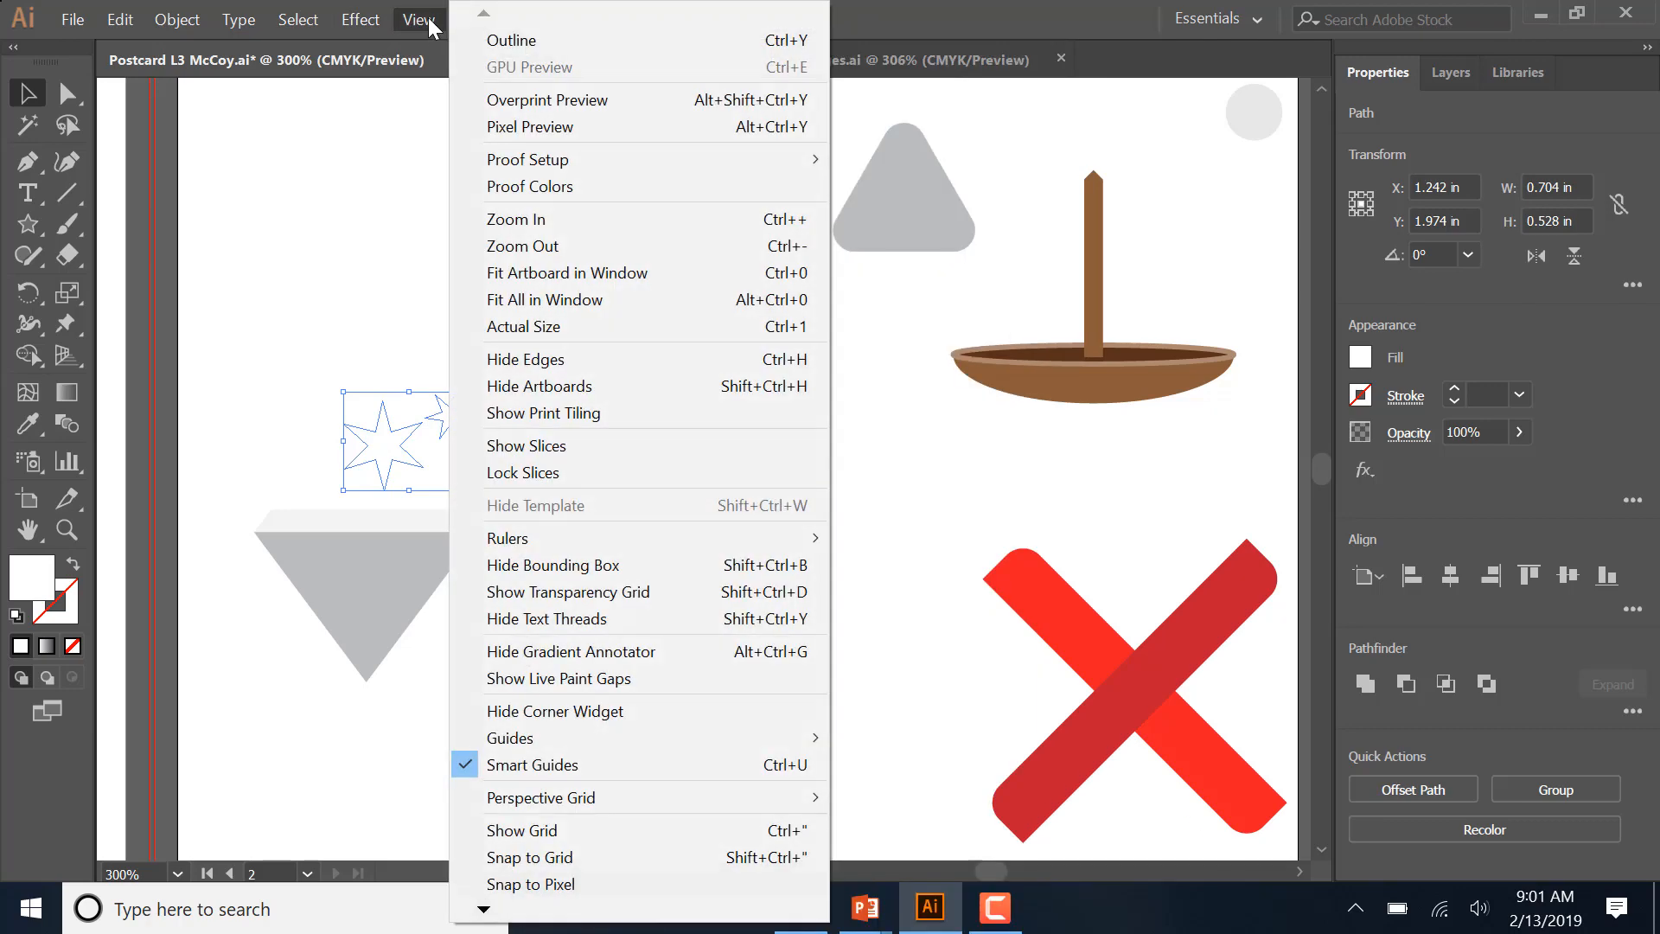
left_click(511, 42)
left_click(624, 390)
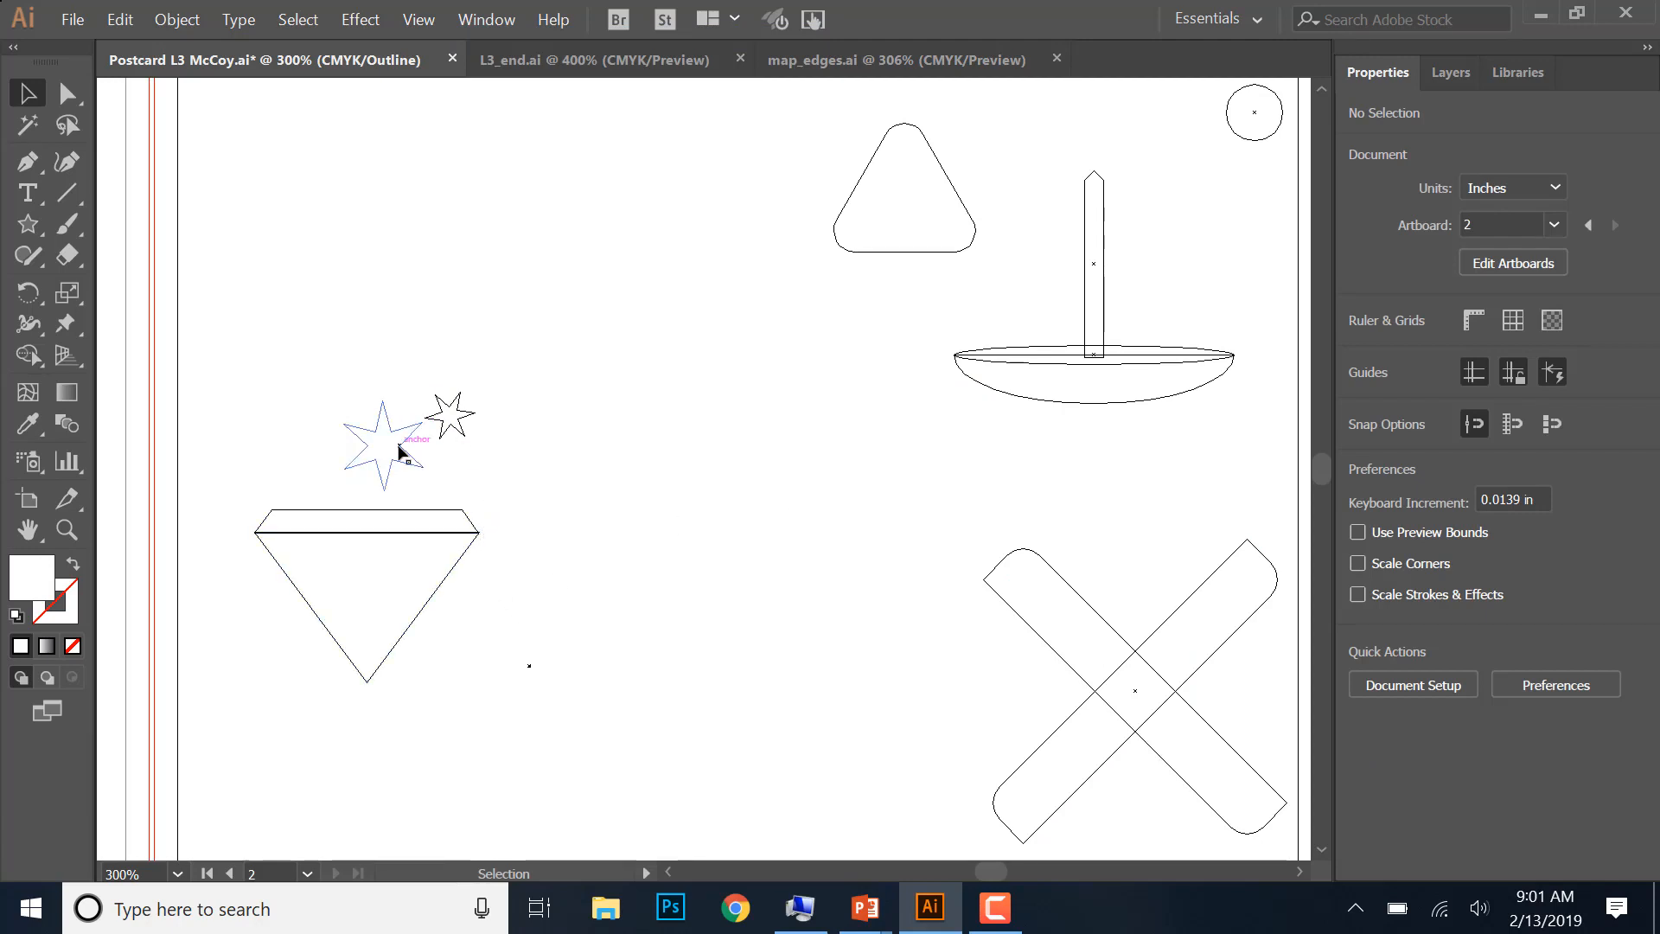
left_click_drag(415, 428, 351, 536)
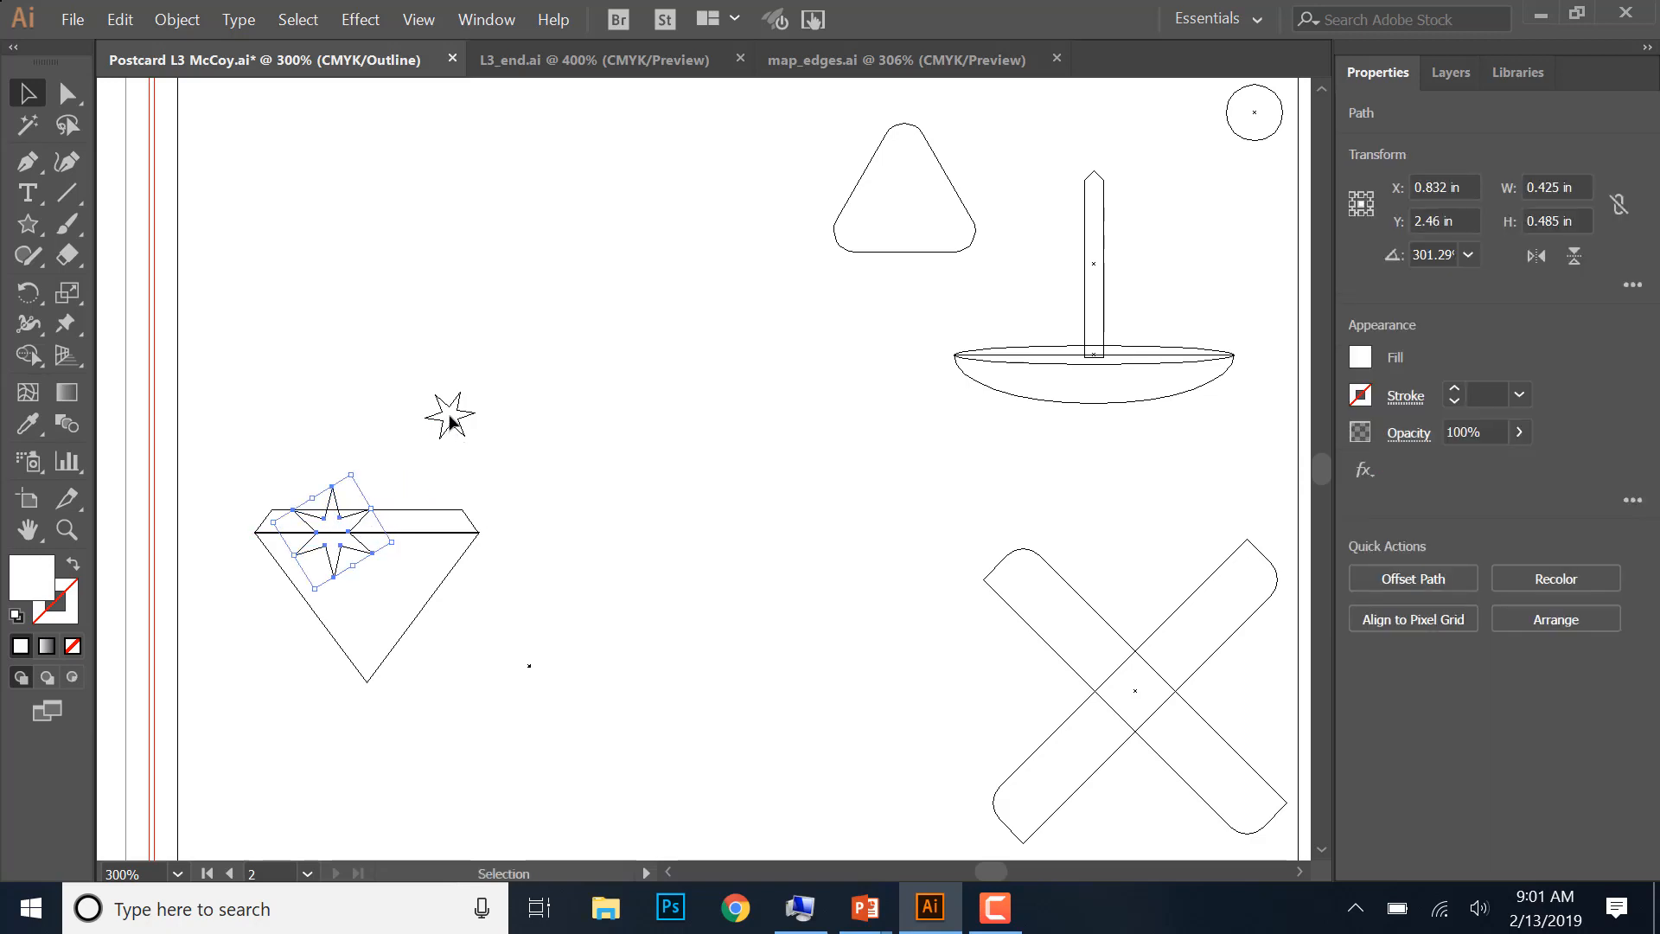
left_click_drag(452, 422, 424, 510)
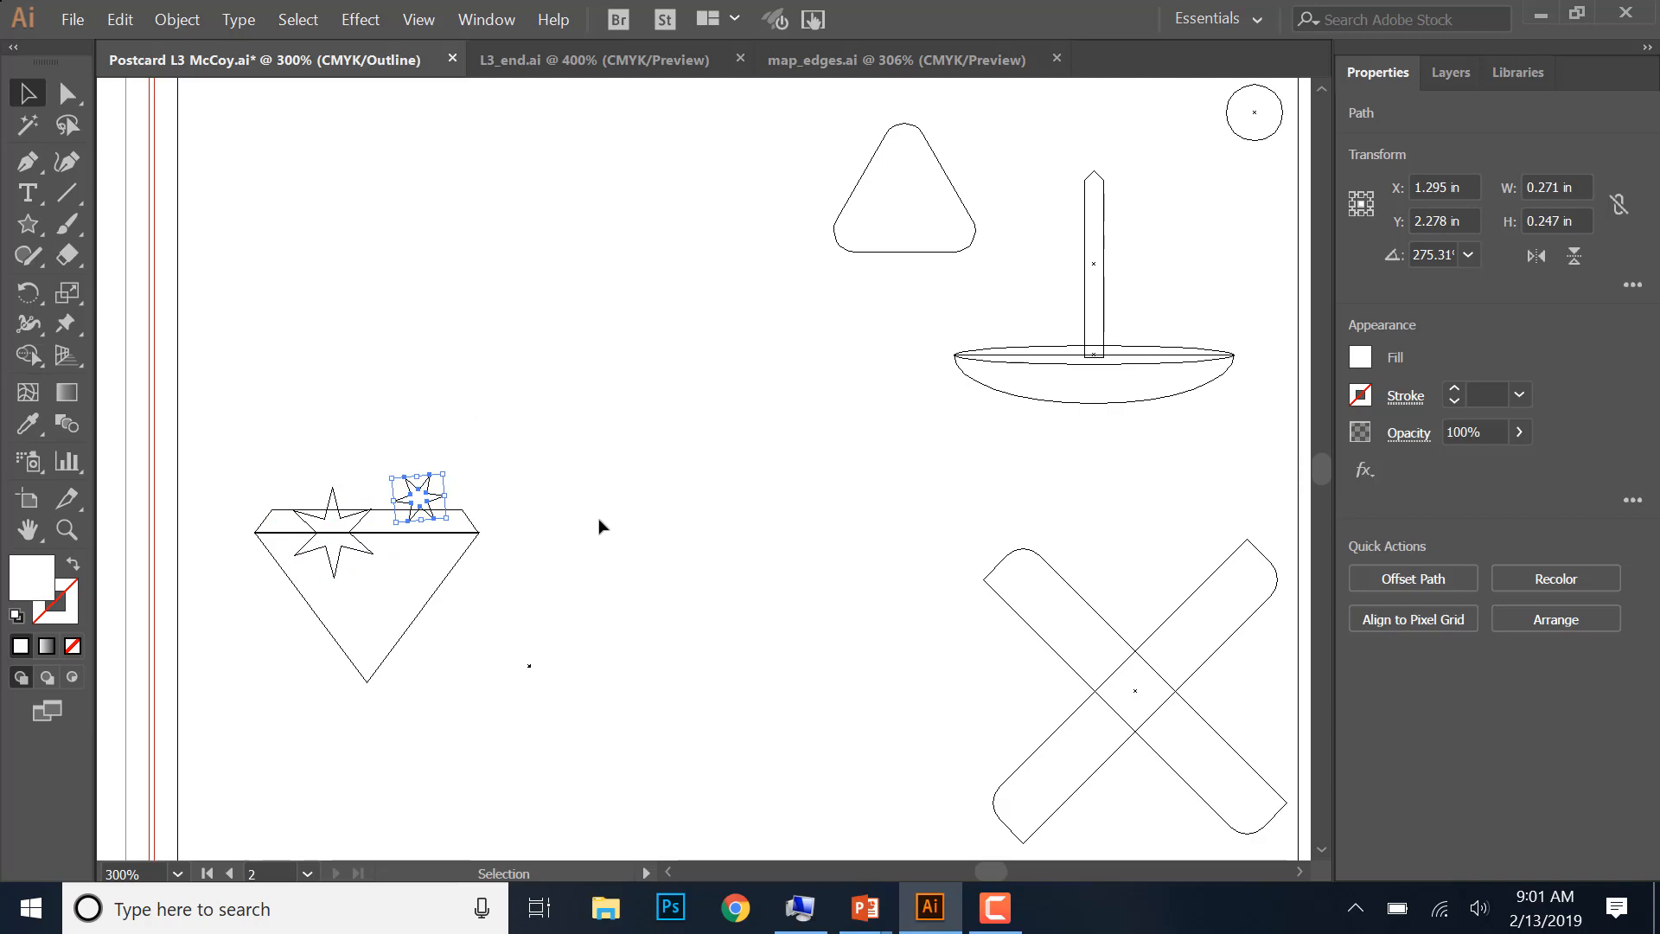
left_click(416, 22)
left_click(516, 40)
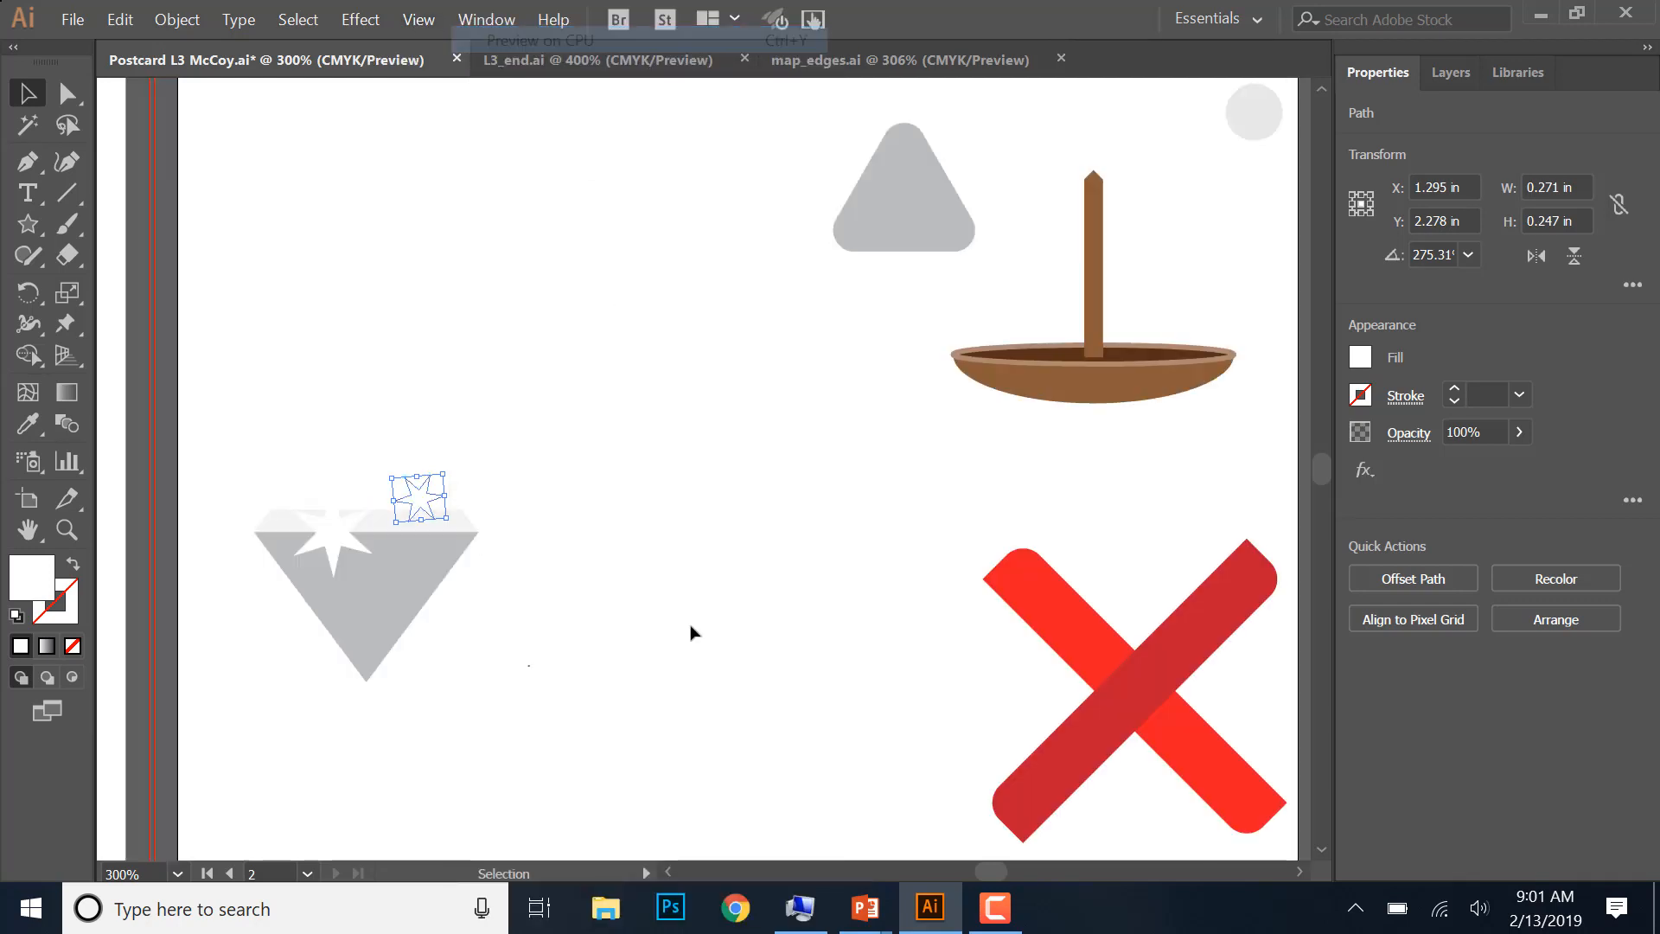
left_click(583, 670)
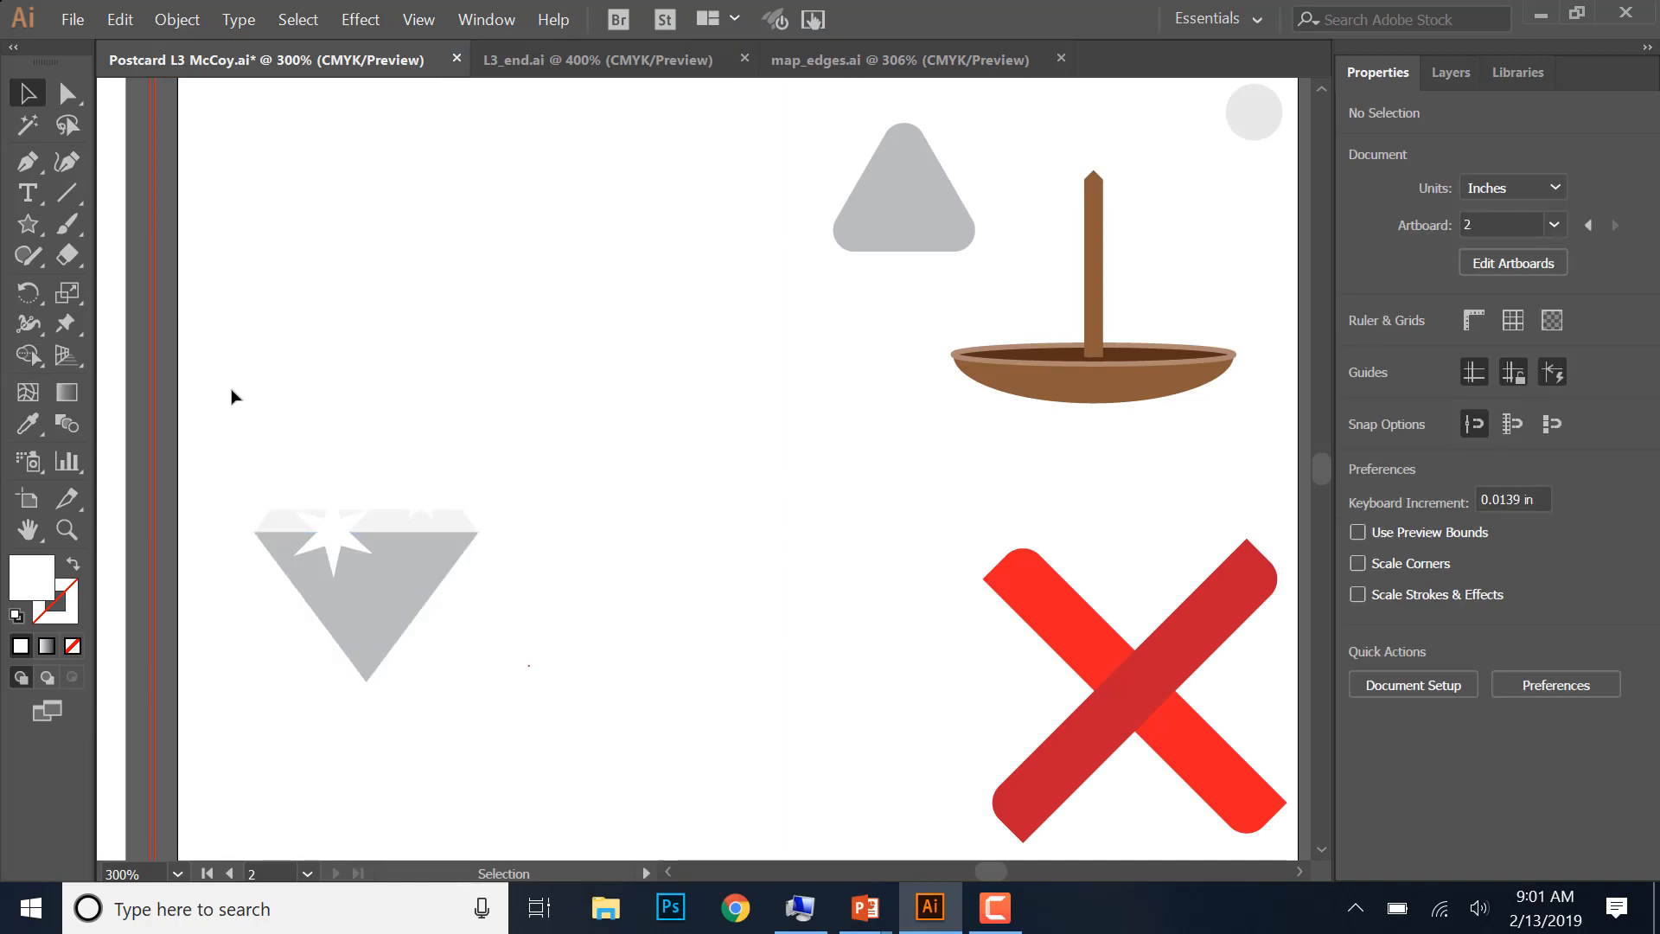
- Group the two diamond shapes and both white stars into one object
left_click_drag(238, 387, 530, 741)
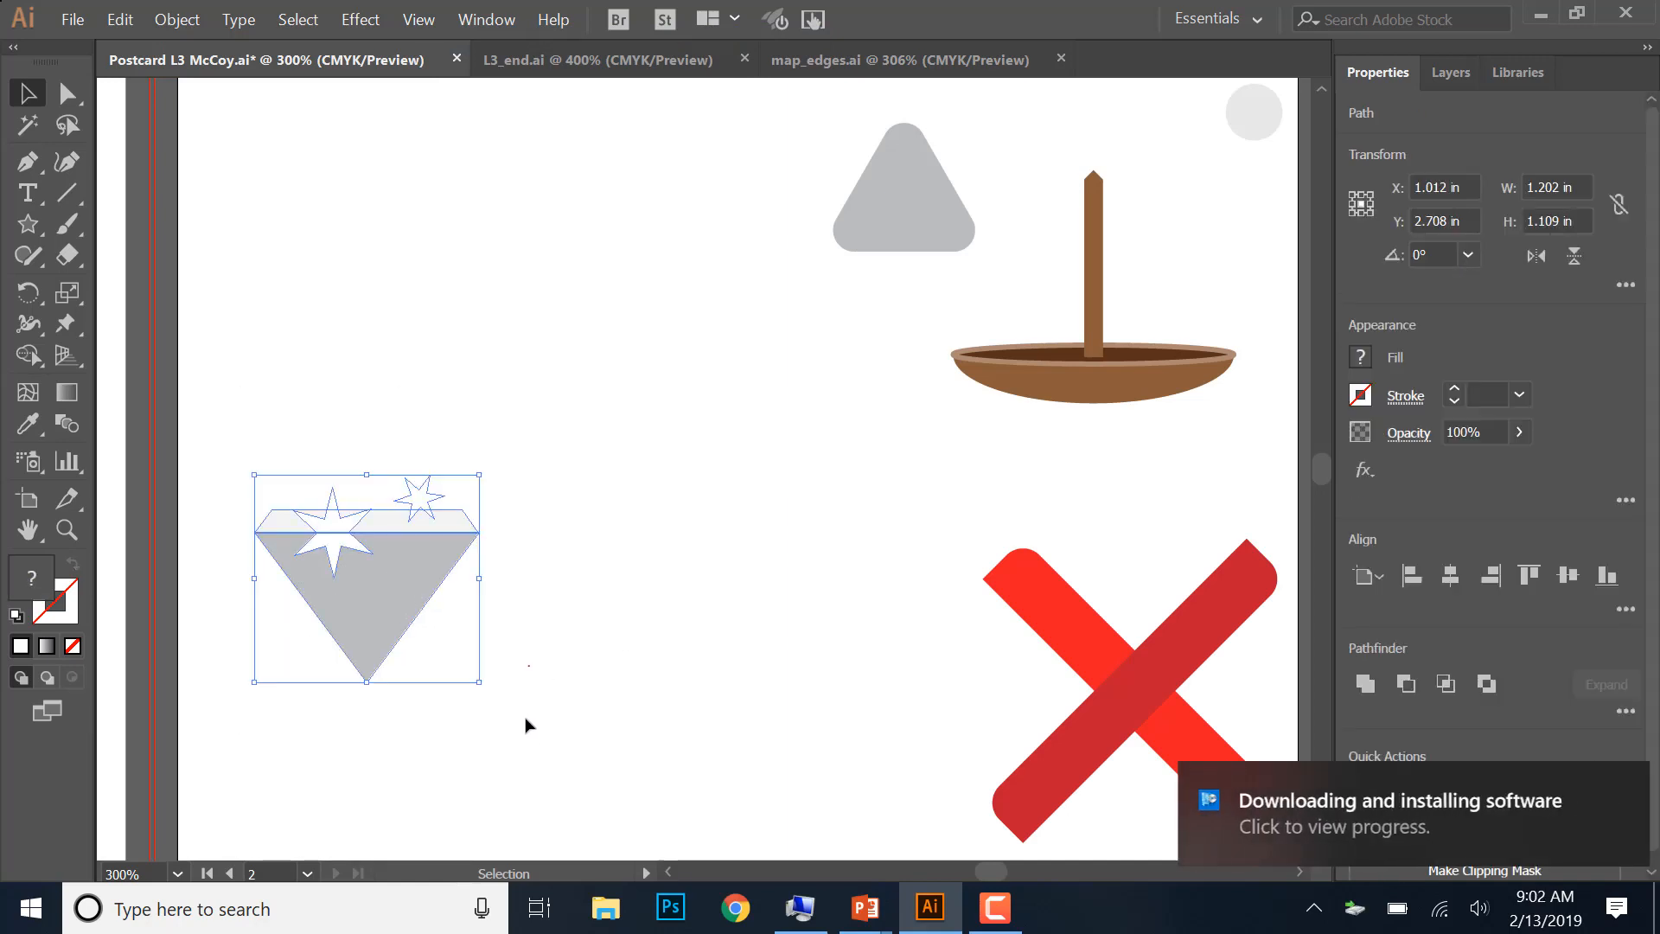
left_click(1615, 785)
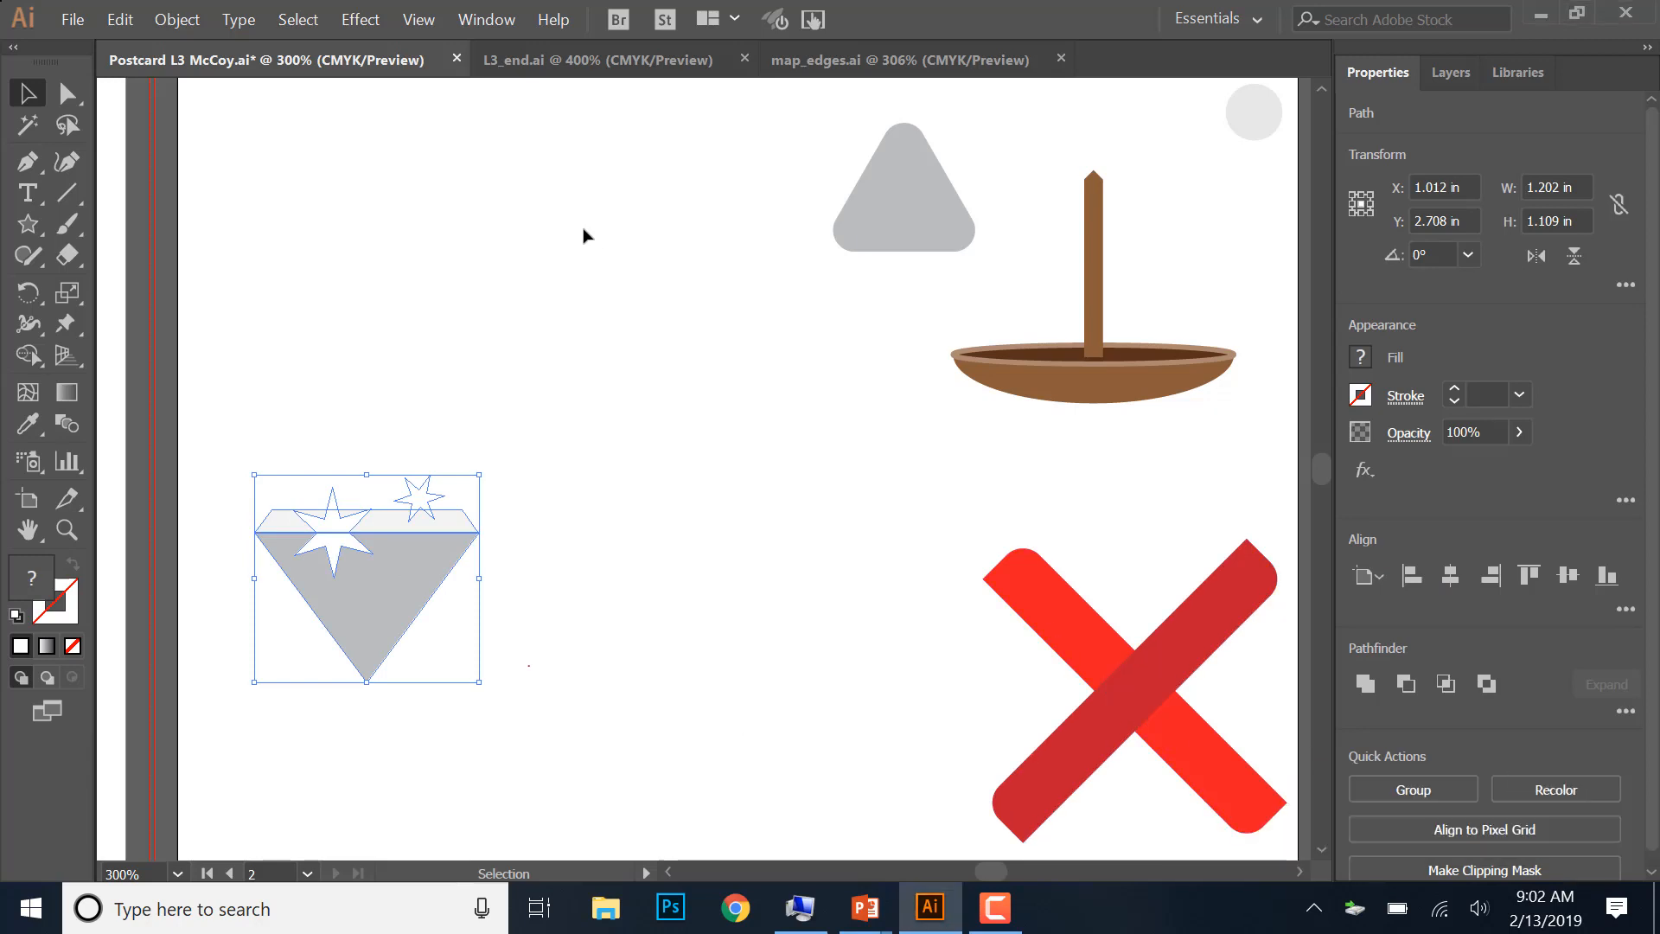
left_click(181, 19)
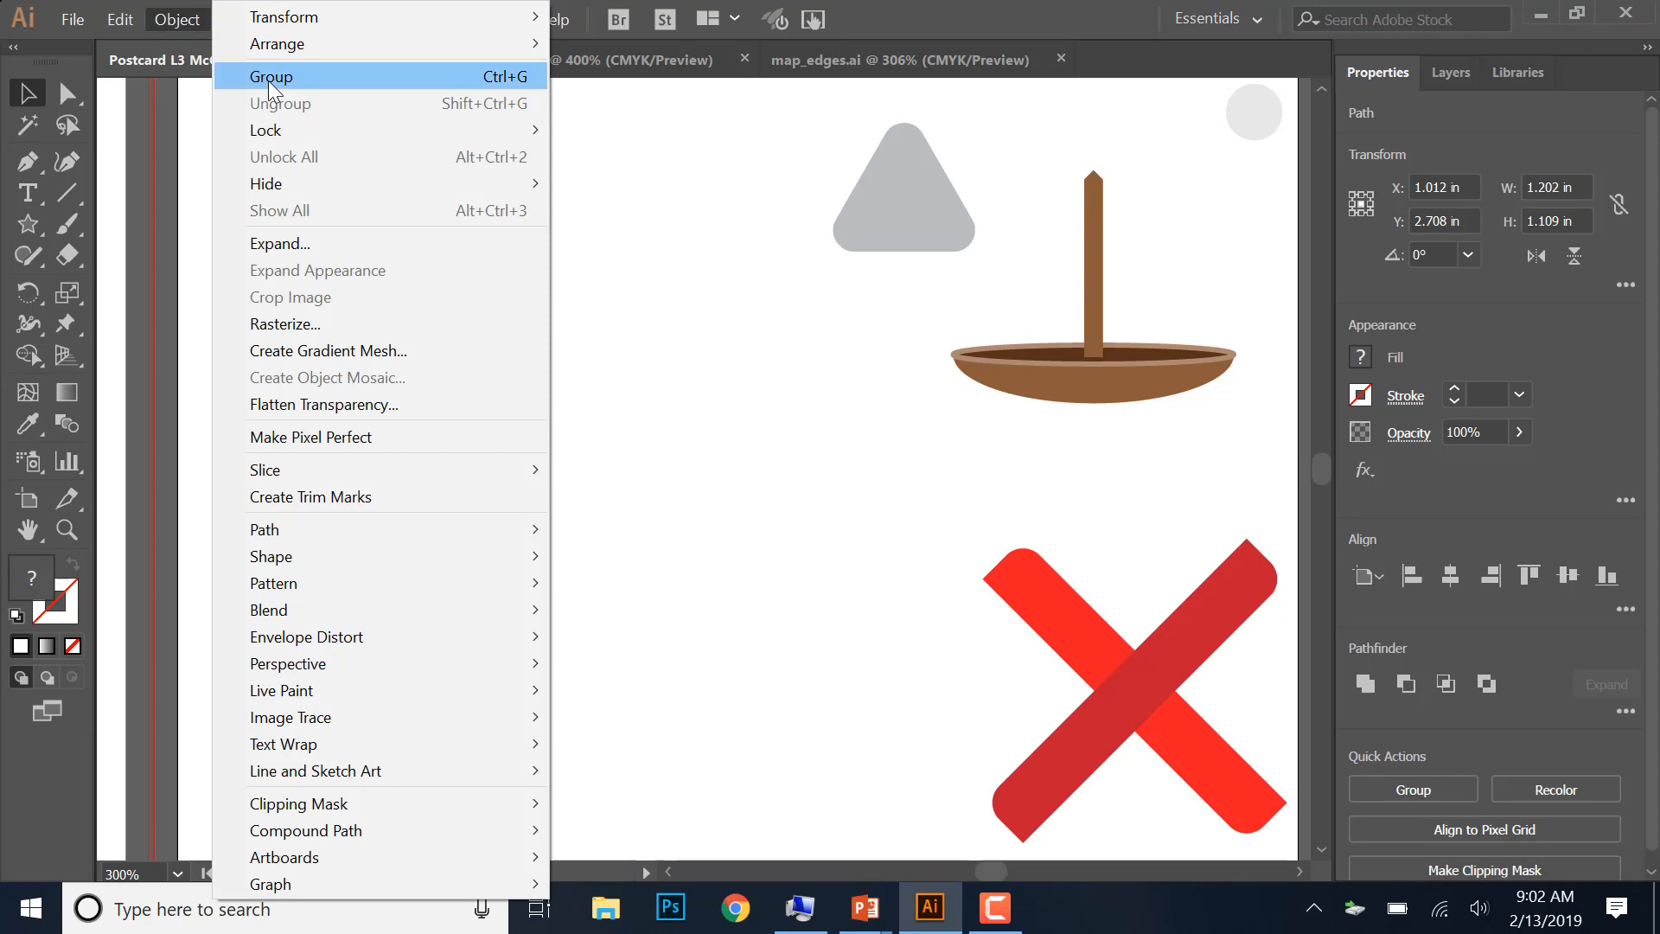
left_click(268, 78)
left_click(530, 637)
- Move the diamond group off the artboard into the gray canvas area just below it
left_click_drag(398, 605, 464, 593)
key("a")
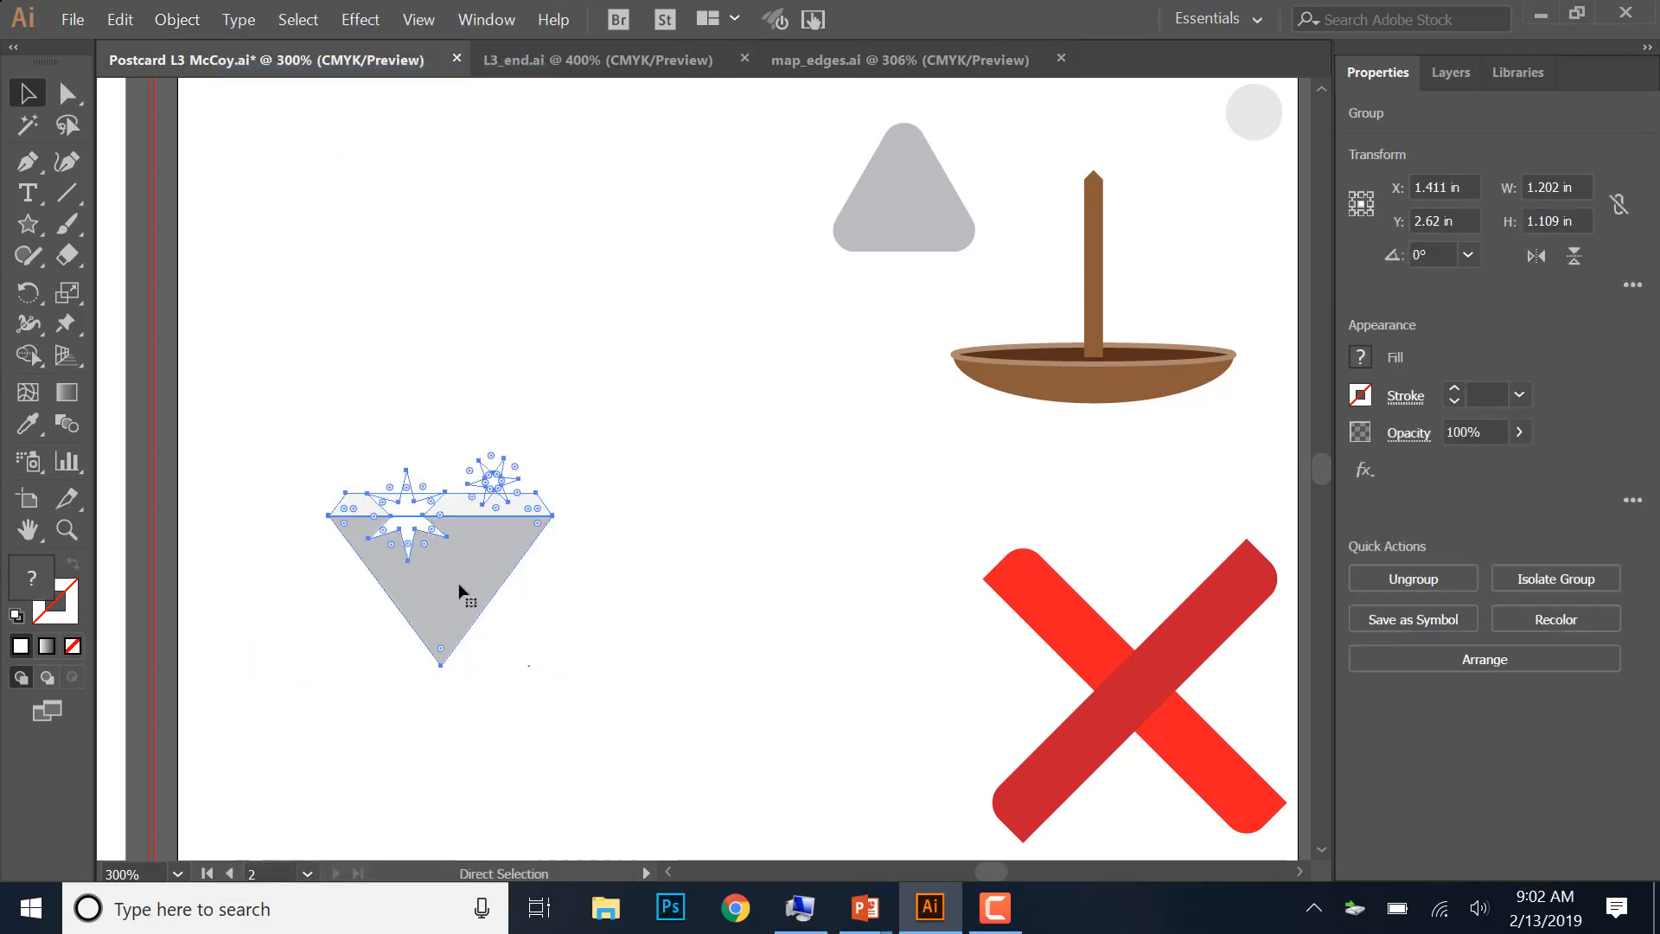
key("v")
scroll(458, 583, "down", 1)
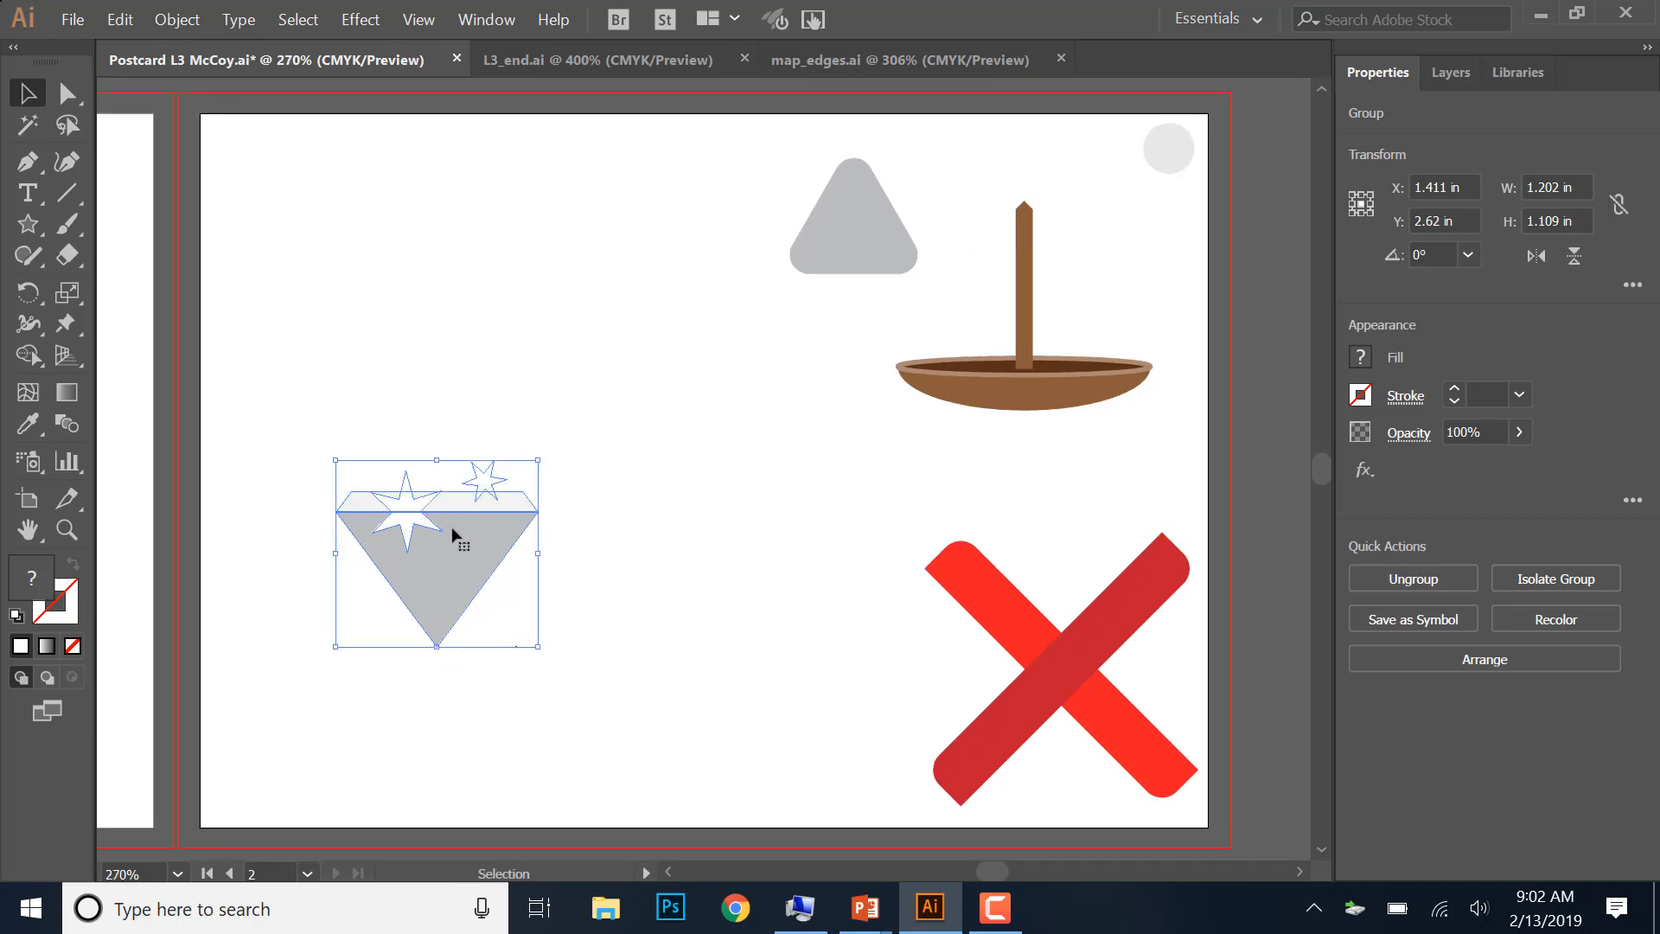
key("a")
key("ctrl+minus")
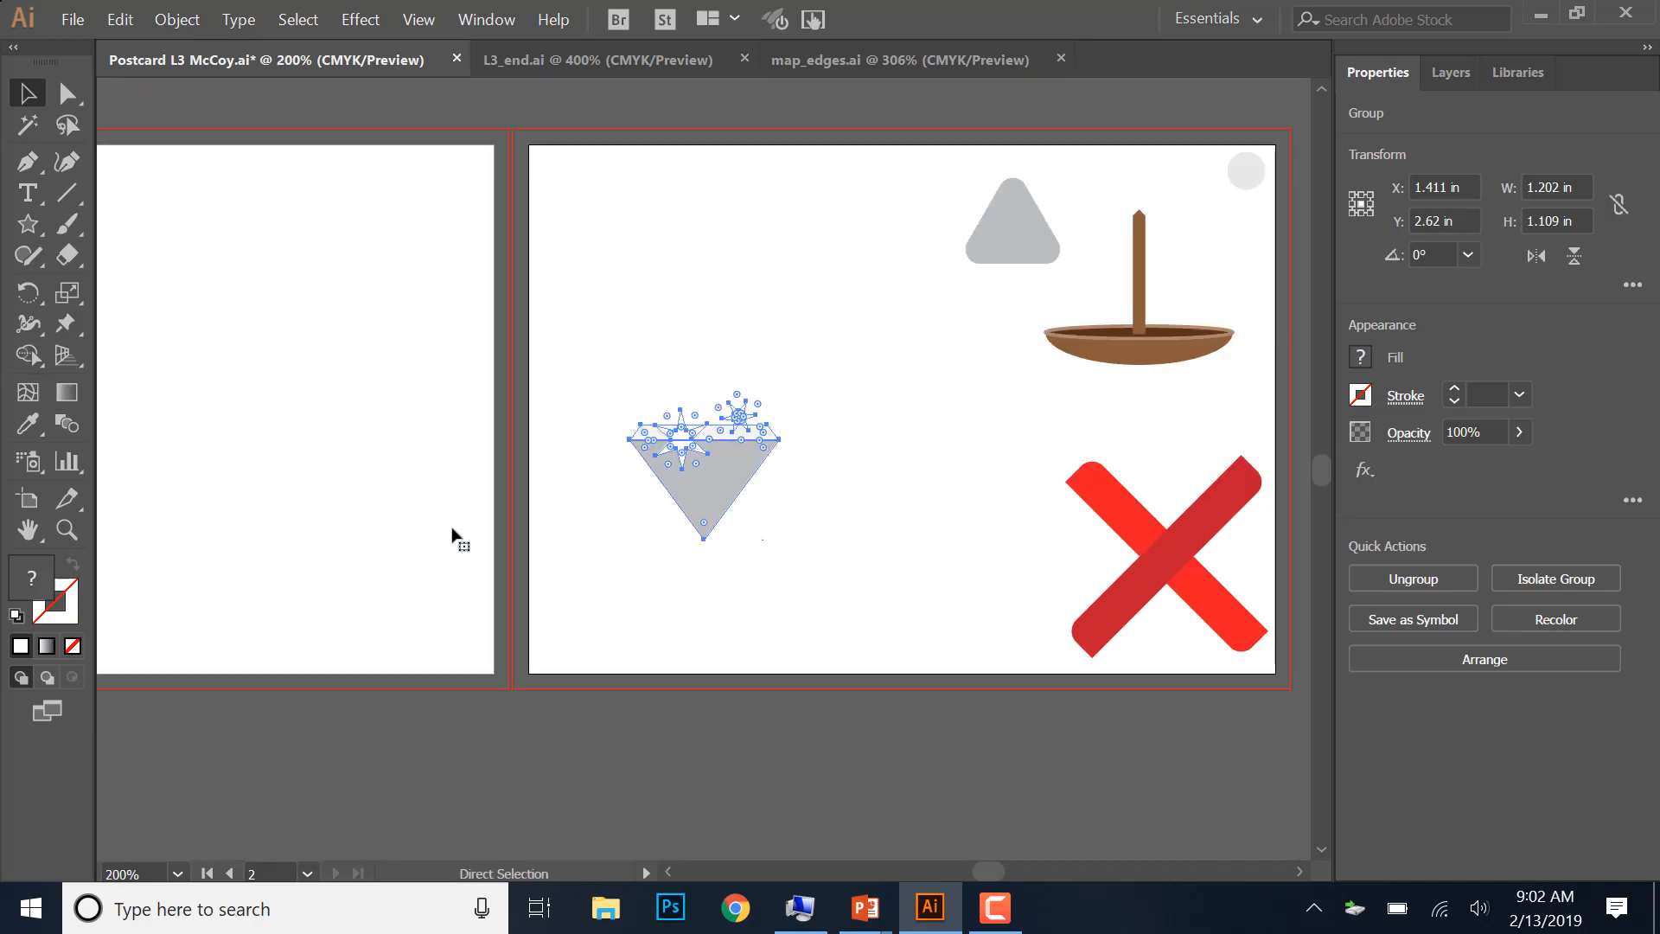
key("v")
left_click_drag(671, 485, 718, 806)
left_click(811, 797)
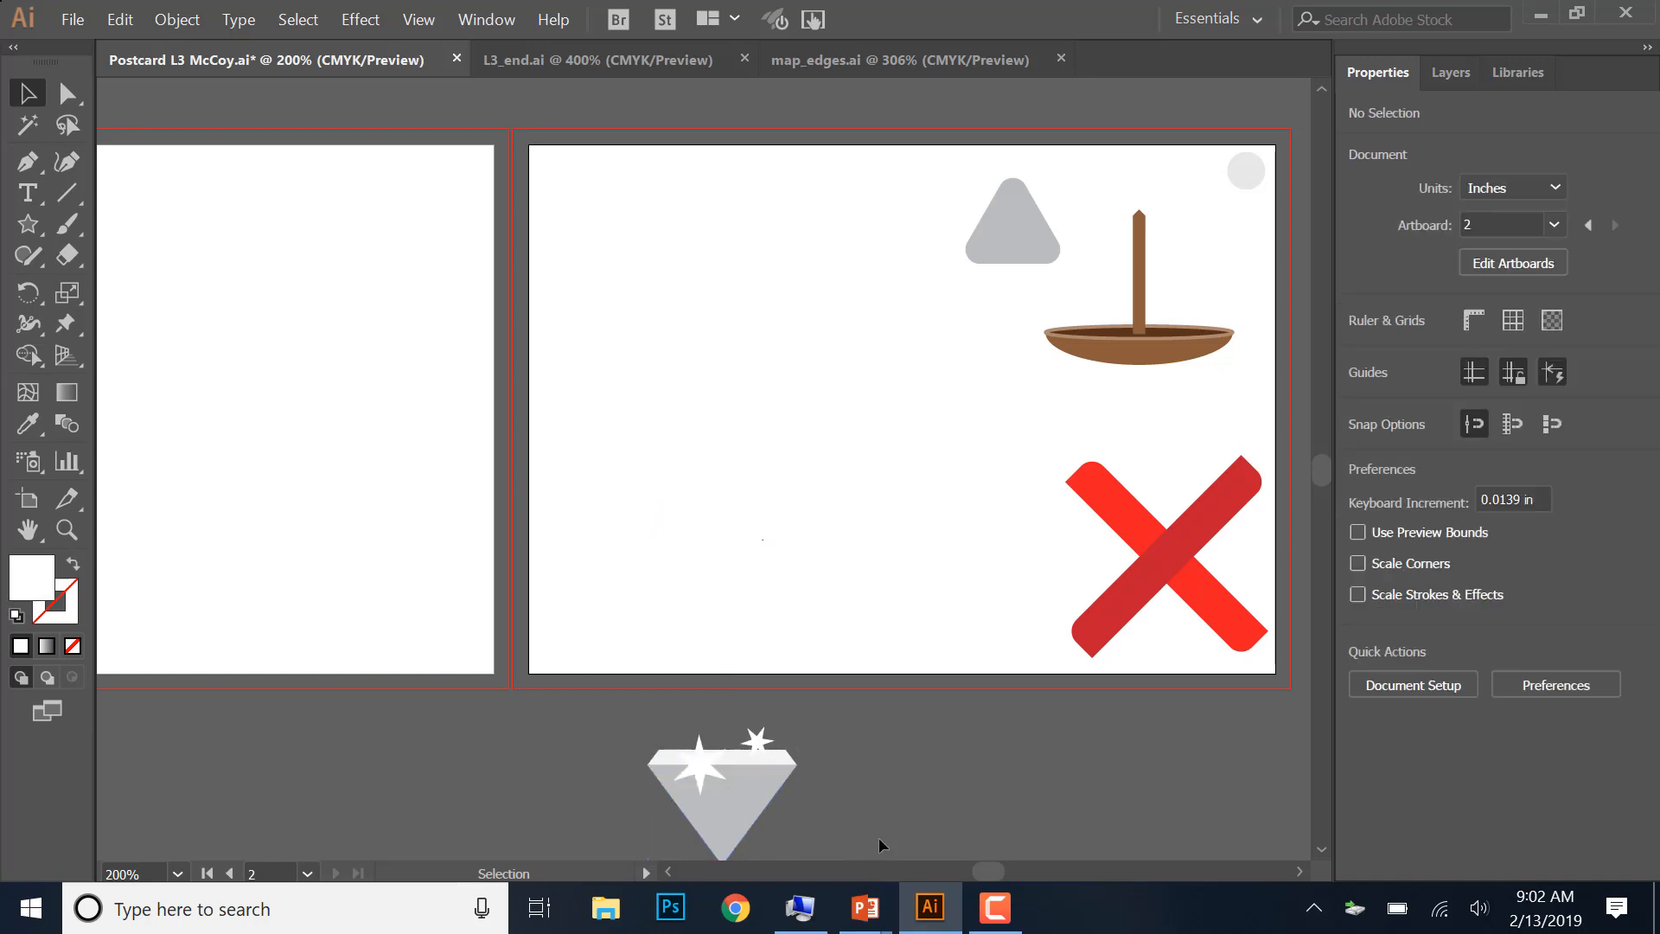
left_click_drag(754, 778, 756, 779)
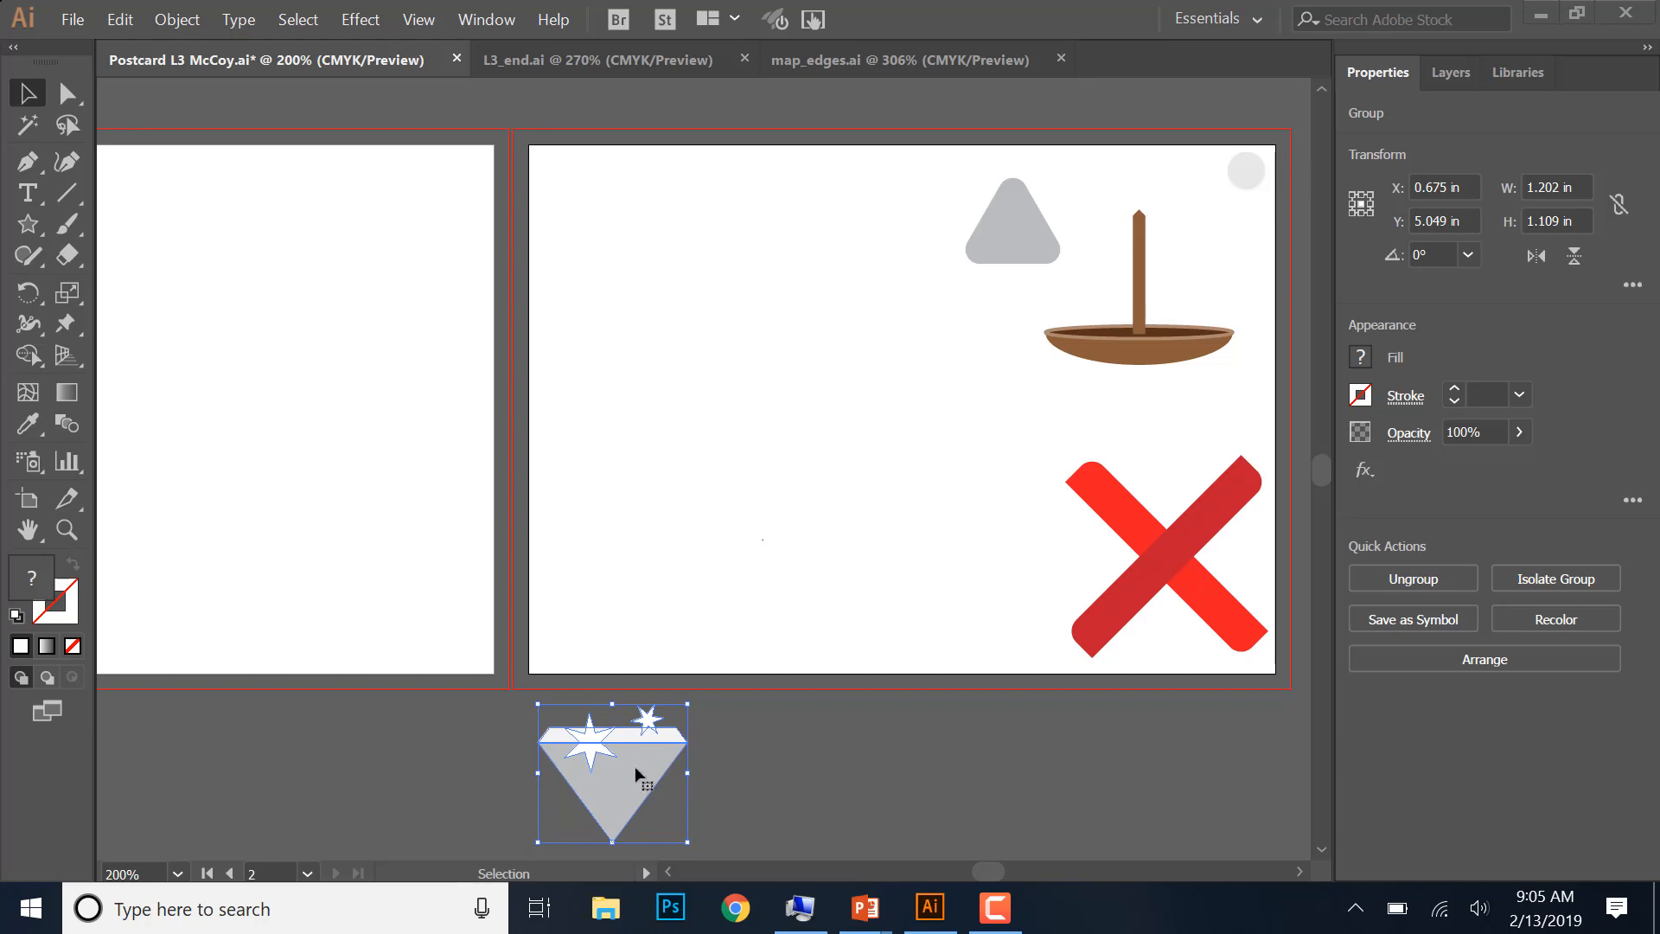
- Move the diamond group onto the artboard beside the red X, and the light gray circle near the artboard's left edge
left_click_drag(620, 778, 992, 565)
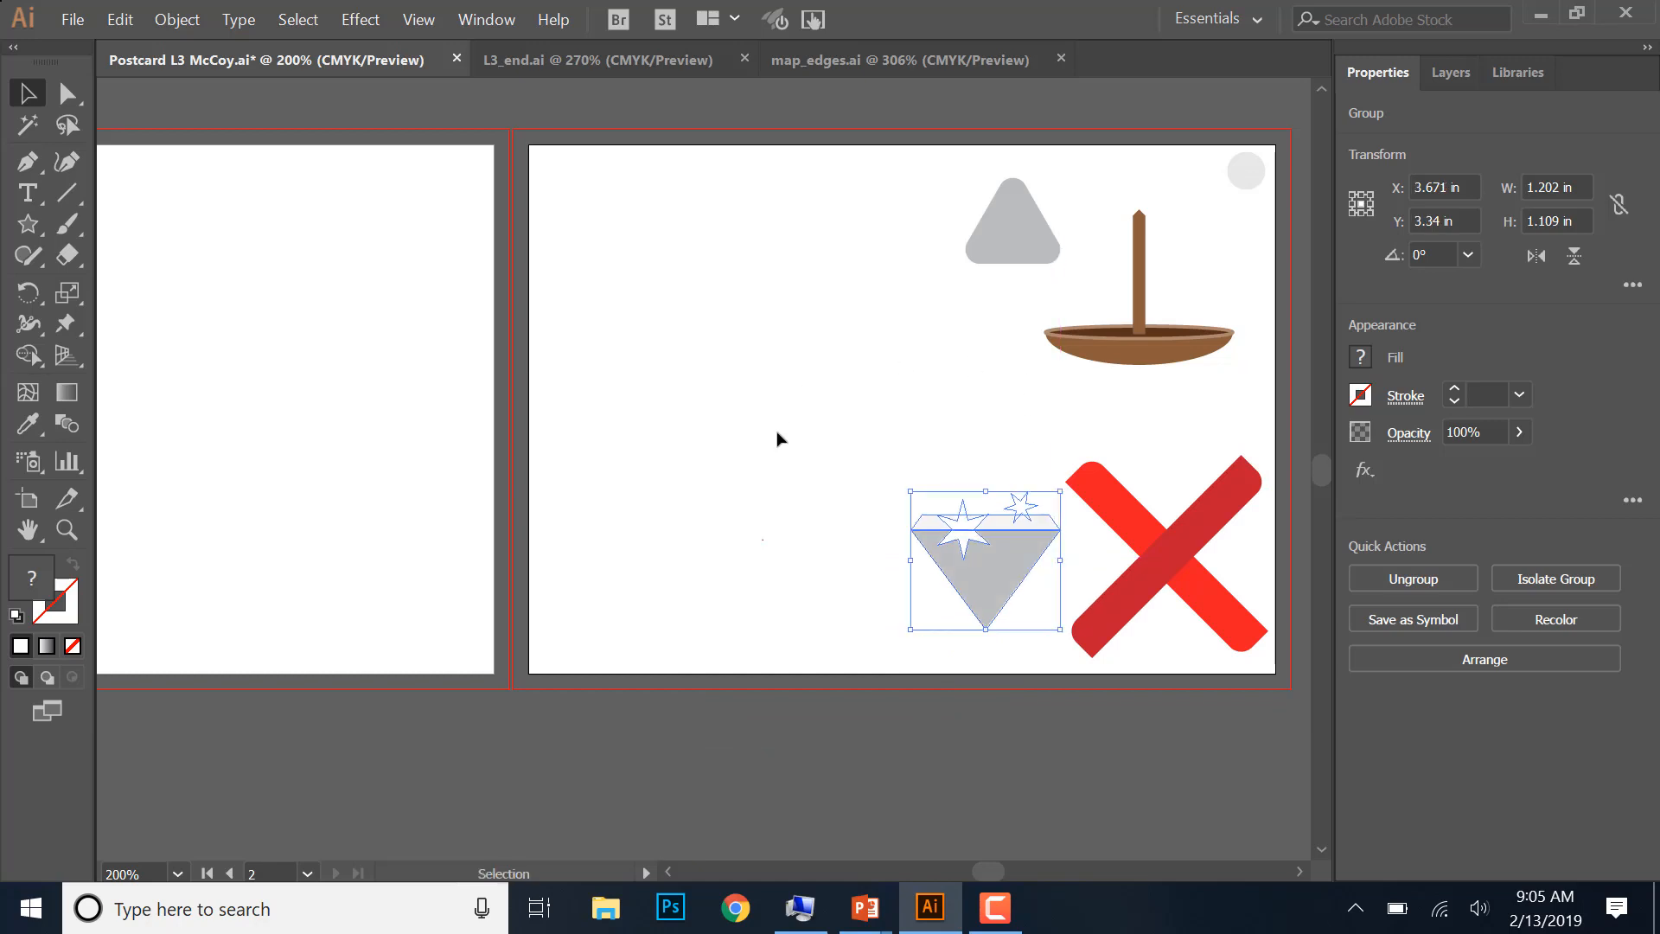
left_click_drag(1251, 188, 572, 291)
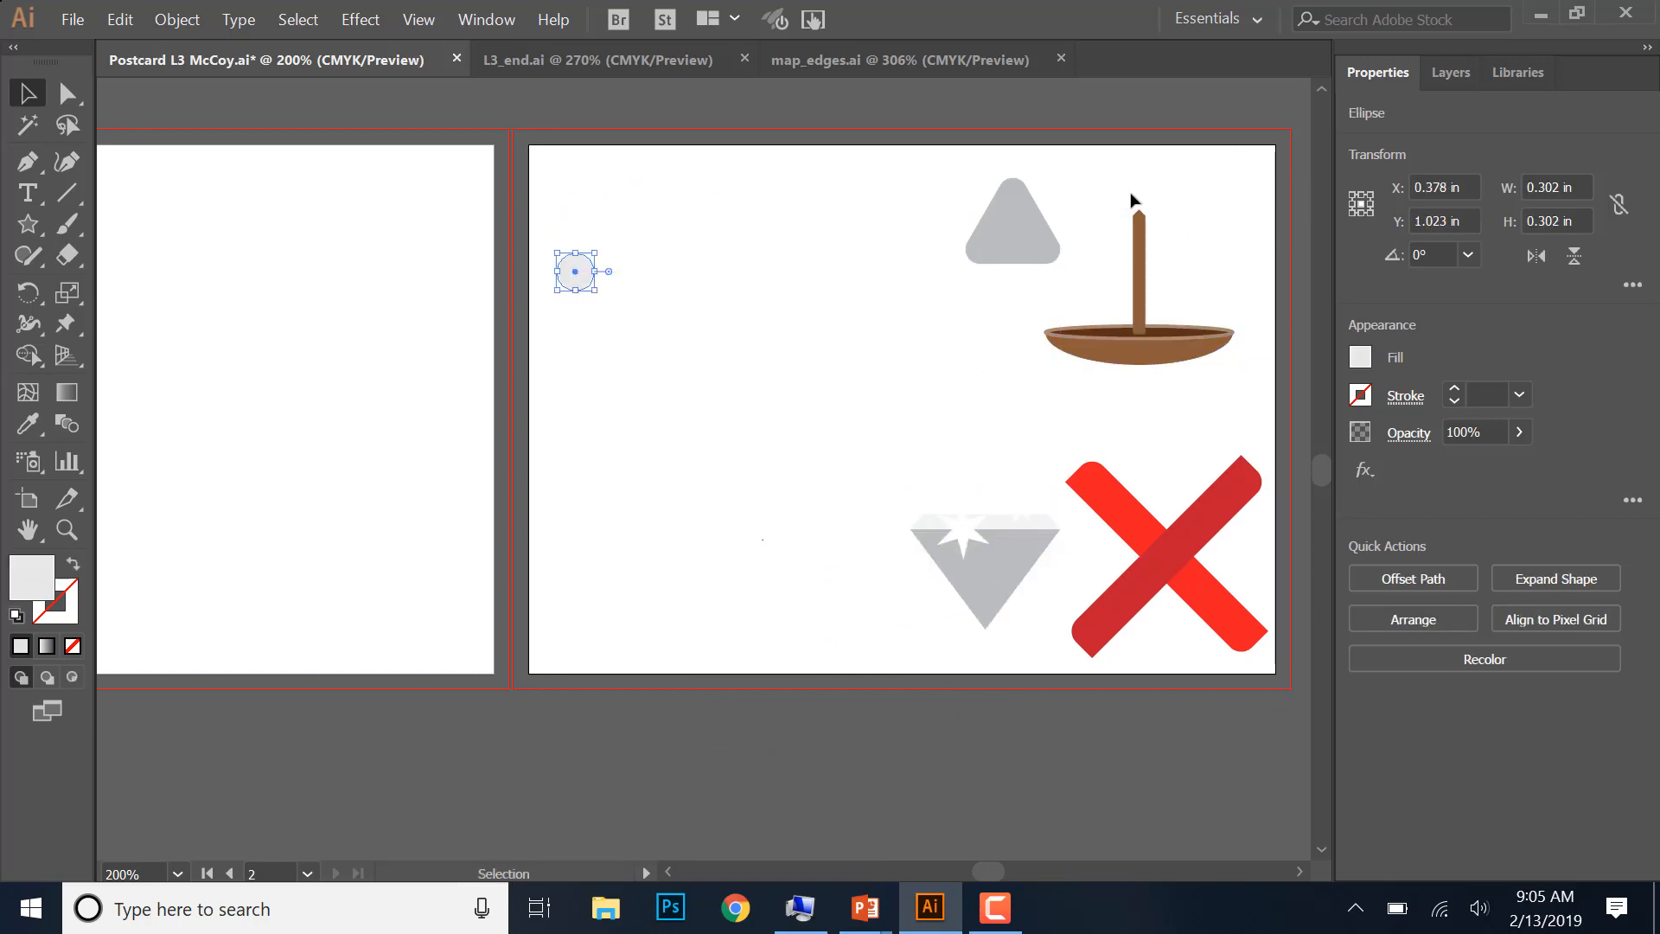
- Group the boat hull and mast, and shift the boat and the rounded triangle toward the artboard's upper-right corner
left_click_drag(1097, 176, 1228, 391)
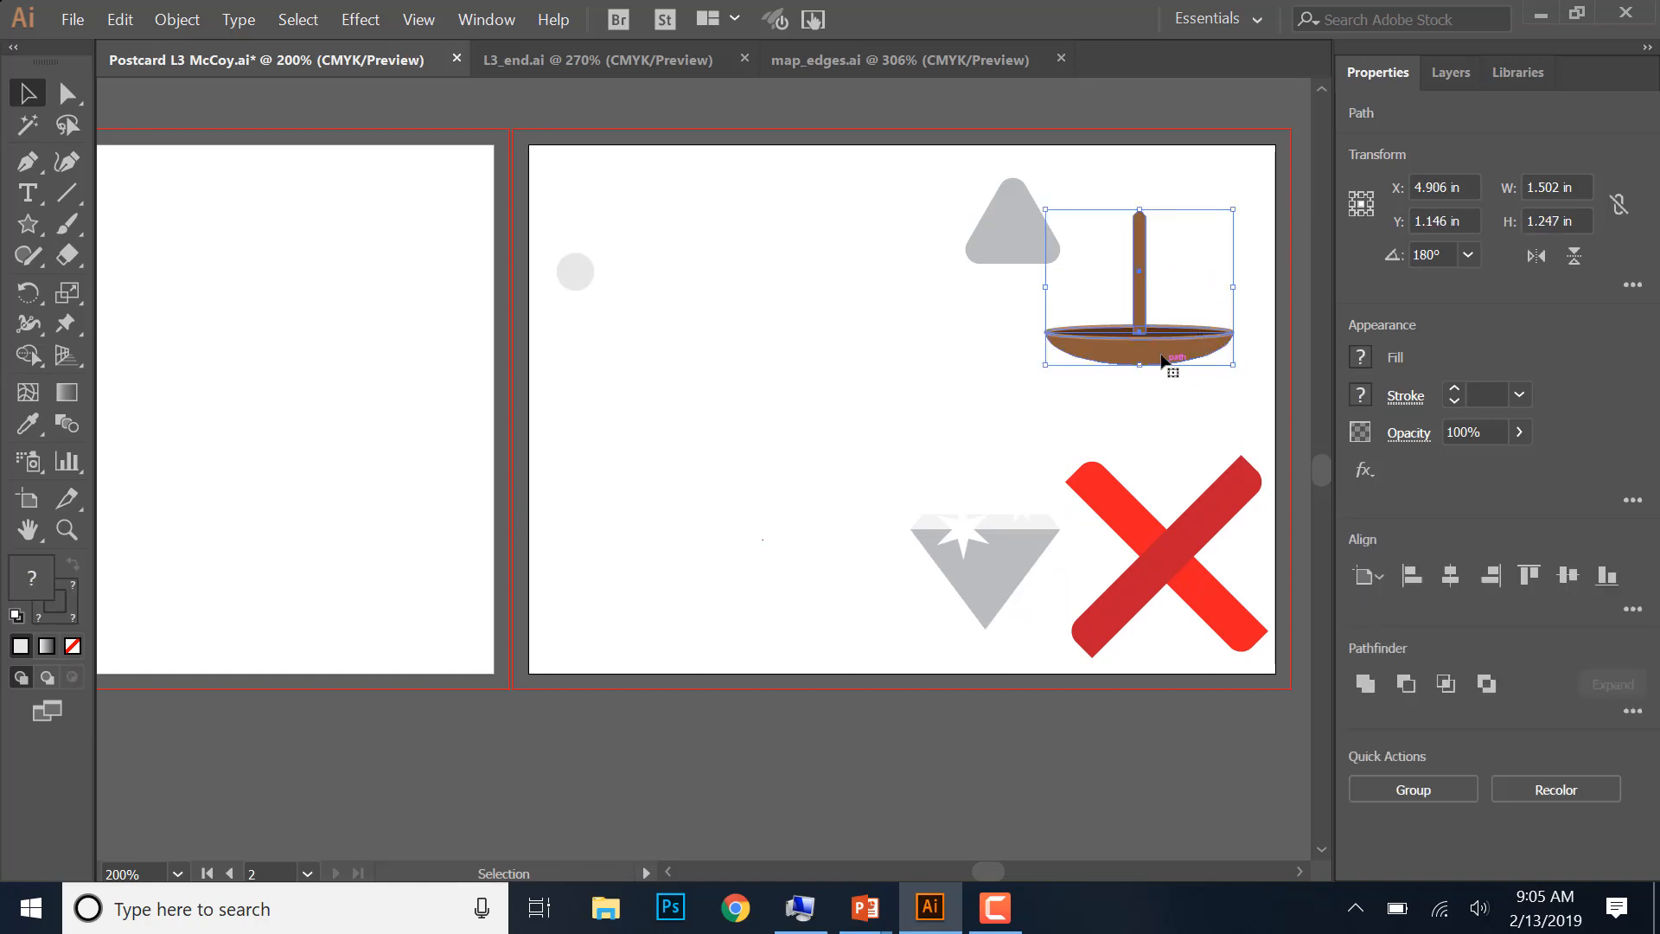
left_click(1418, 791)
left_click(1020, 437)
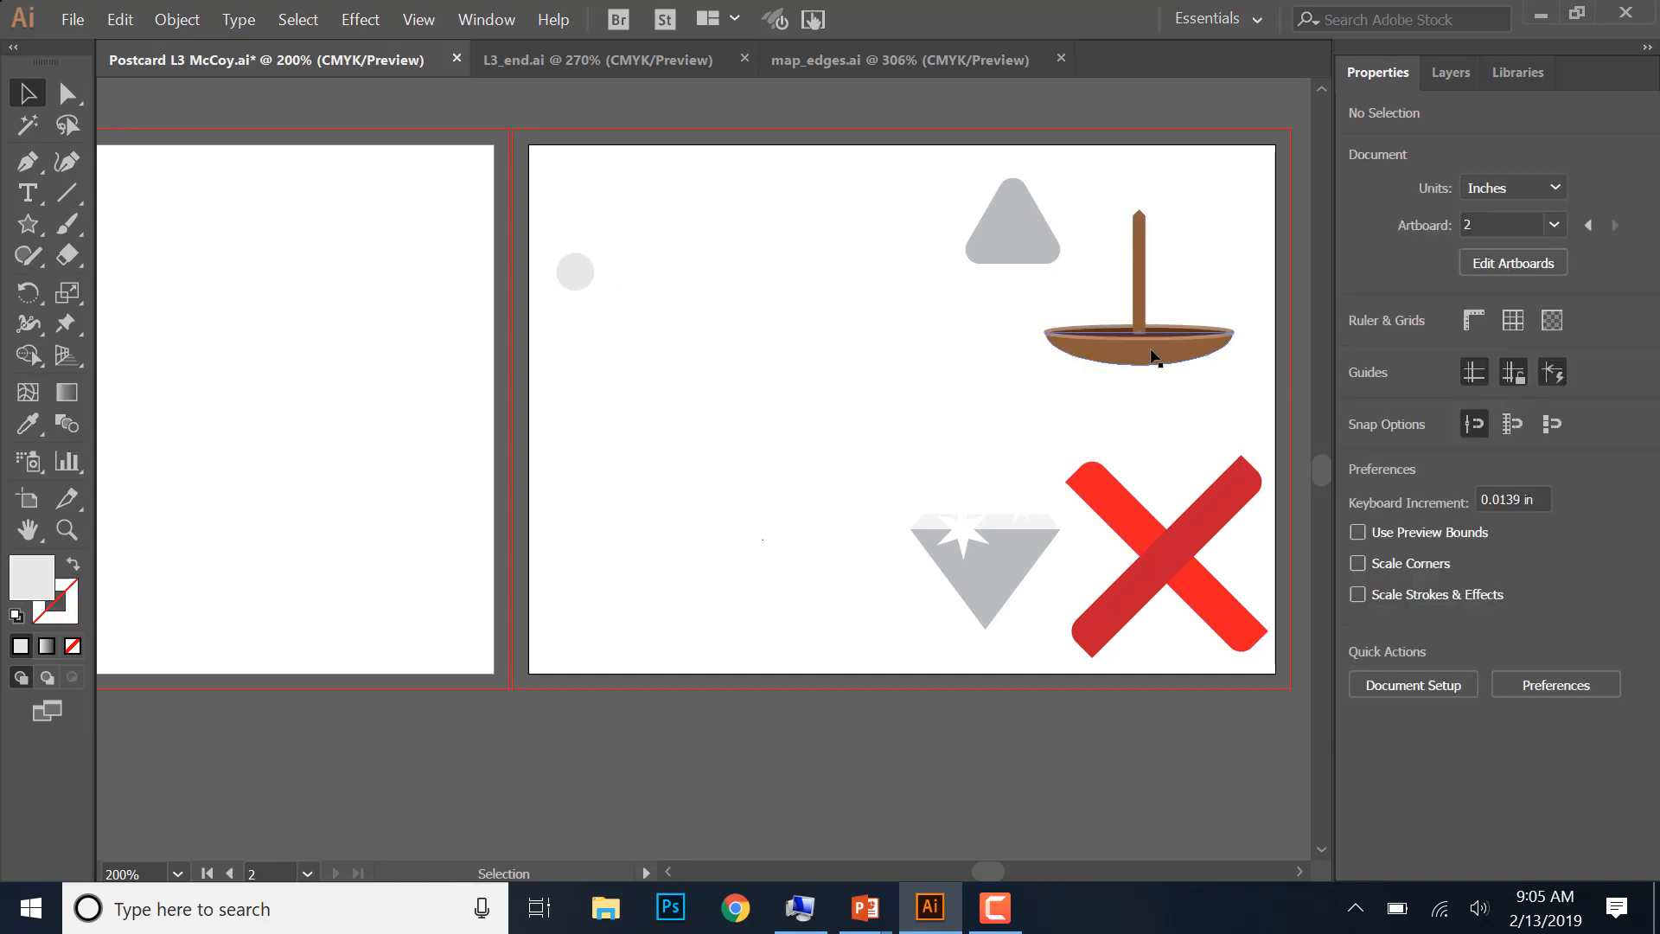
left_click_drag(1152, 355, 1211, 303)
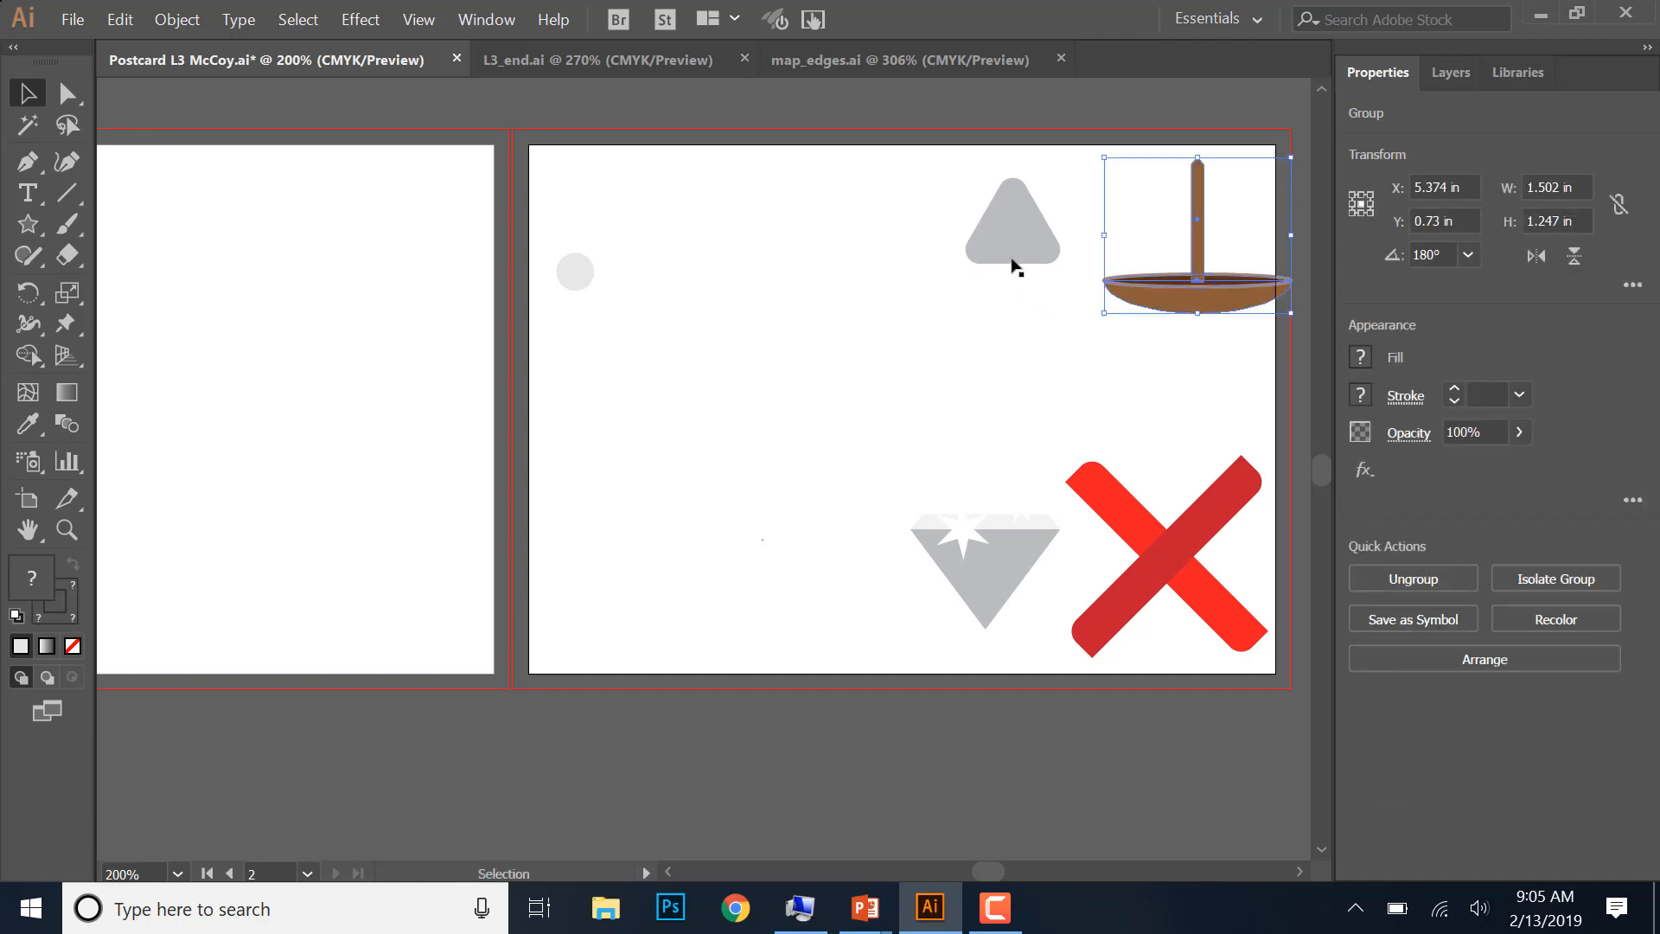
left_click_drag(1015, 263, 1053, 241)
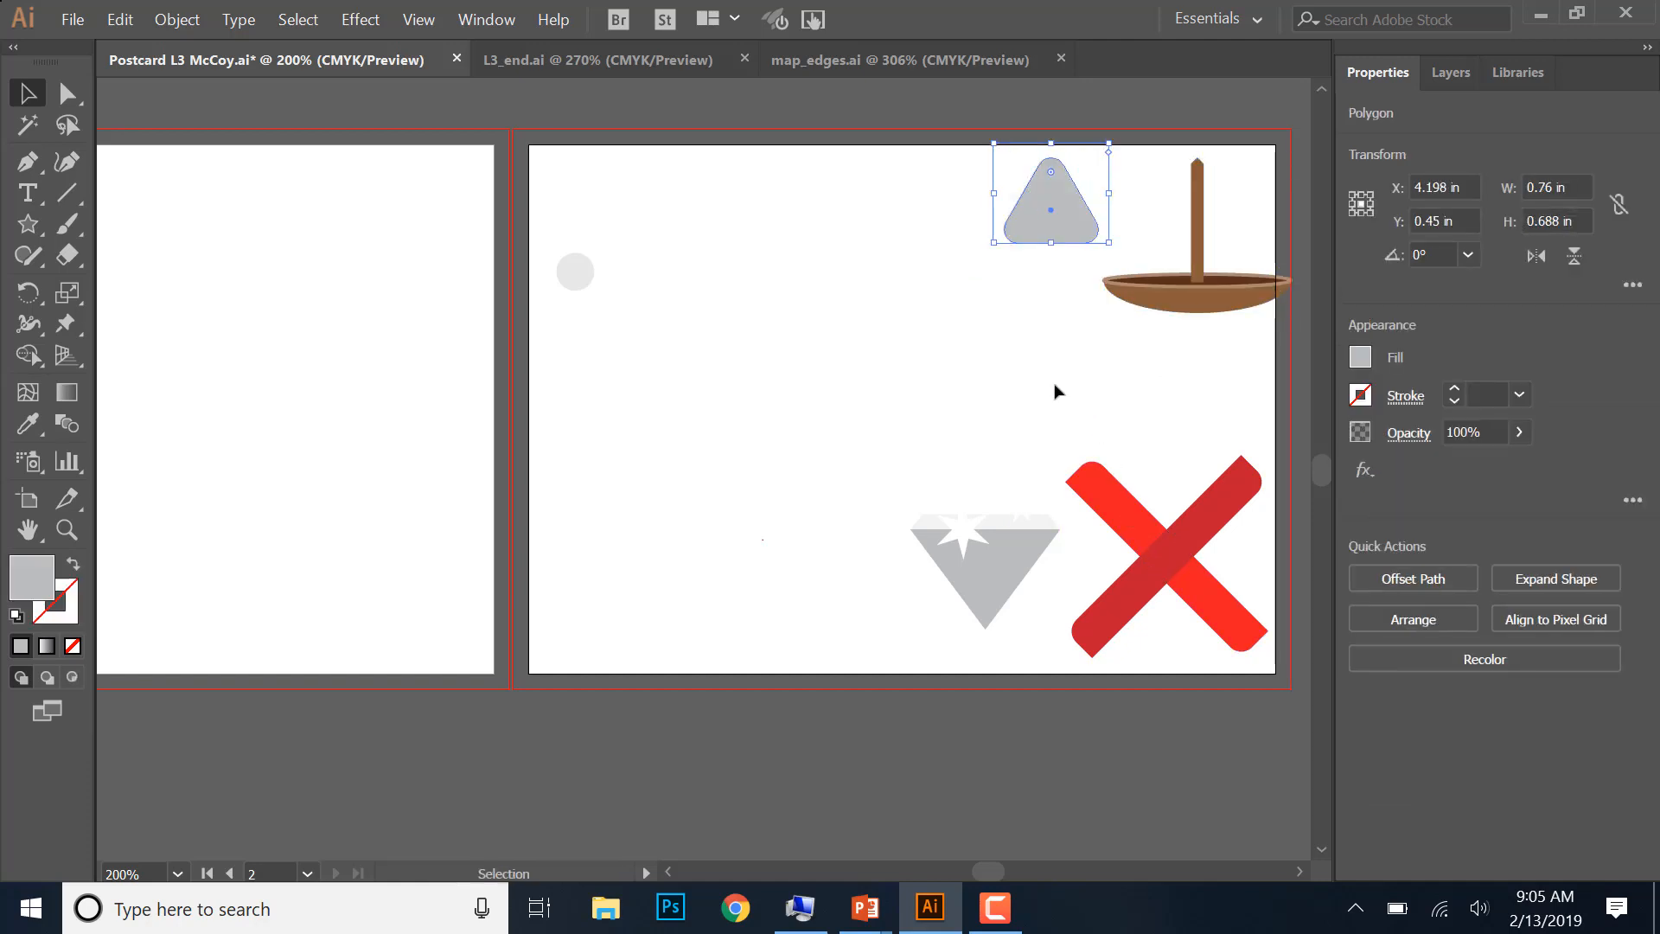
- Place the red X directly below the boat and the diamond group below the X, and shift the gray circle toward the artboard's middle
left_click_drag(1060, 390, 1231, 569)
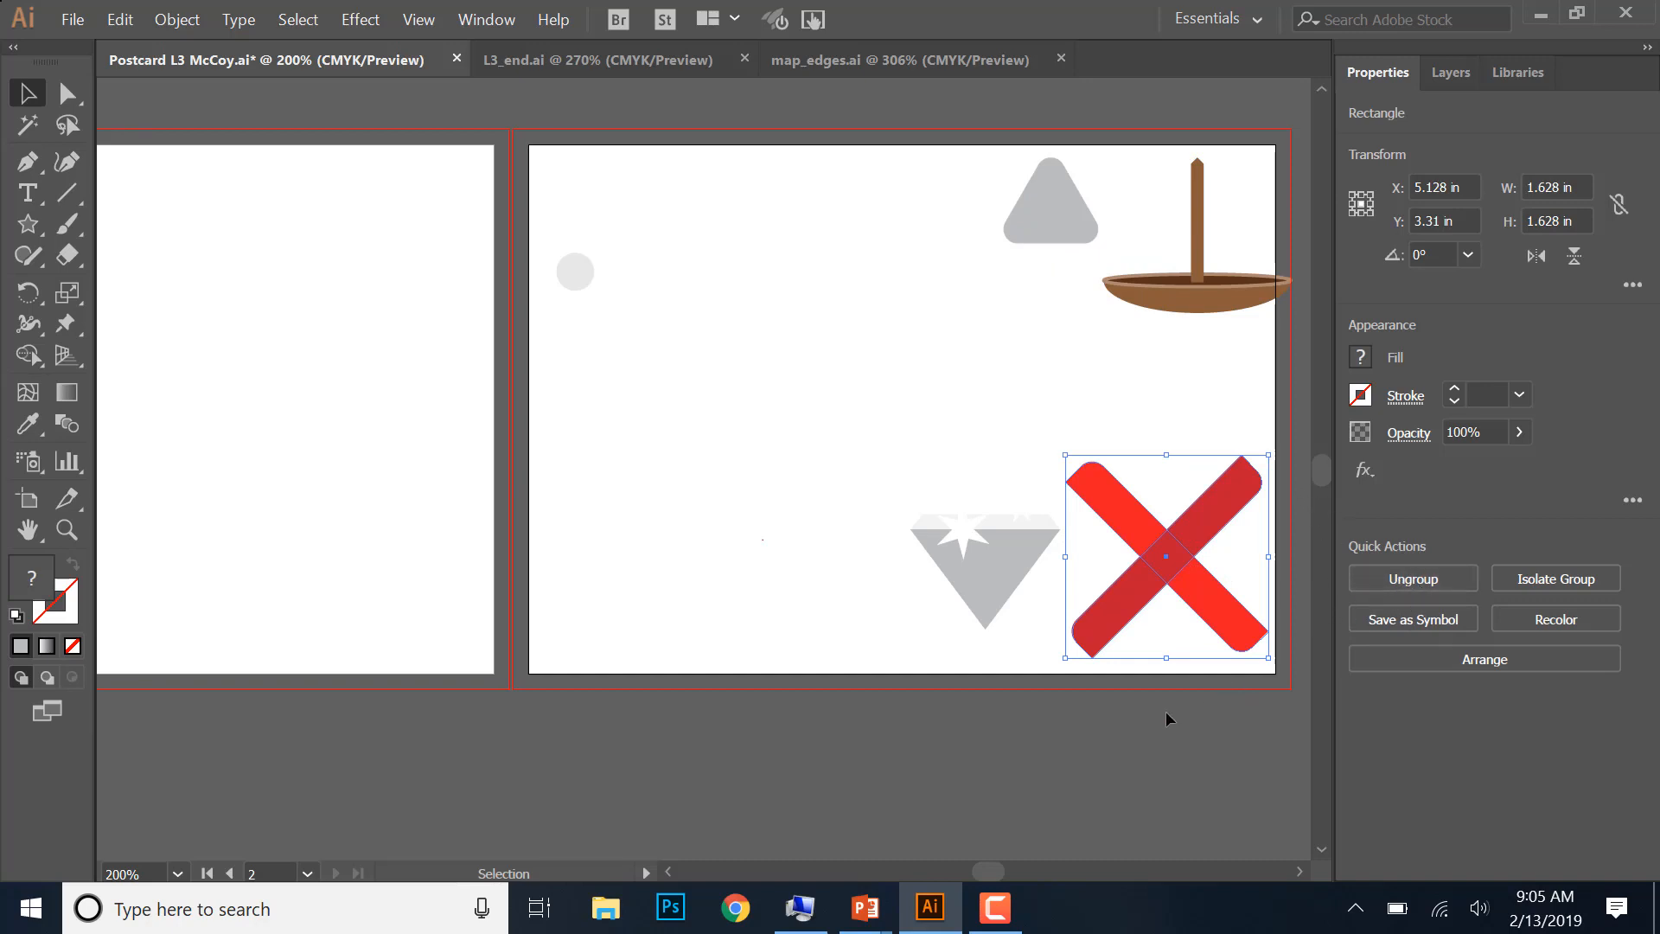
left_click(1175, 667)
left_click_drag(1208, 524, 1219, 386)
left_click_drag(1008, 574, 1161, 637)
left_click_drag(587, 275, 760, 304)
left_click(596, 444)
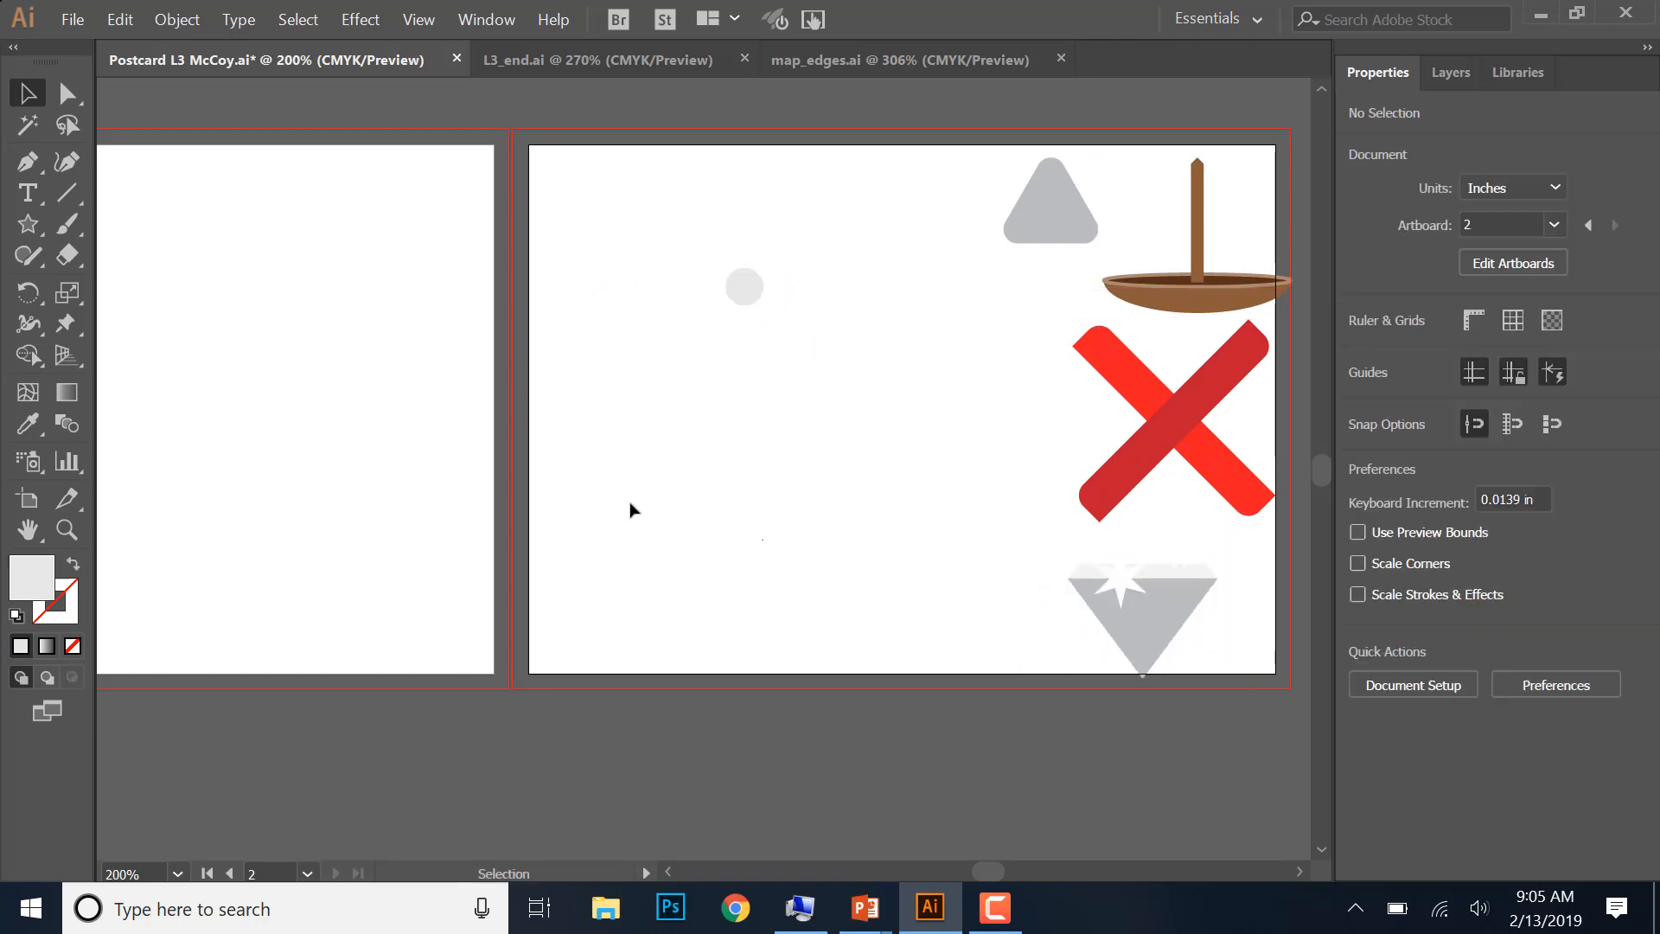
- Draw a diagonal line segment about 1.22 in wide and 0.88 in high, at about 36°, in the artboard's empty left half
left_click(68, 202)
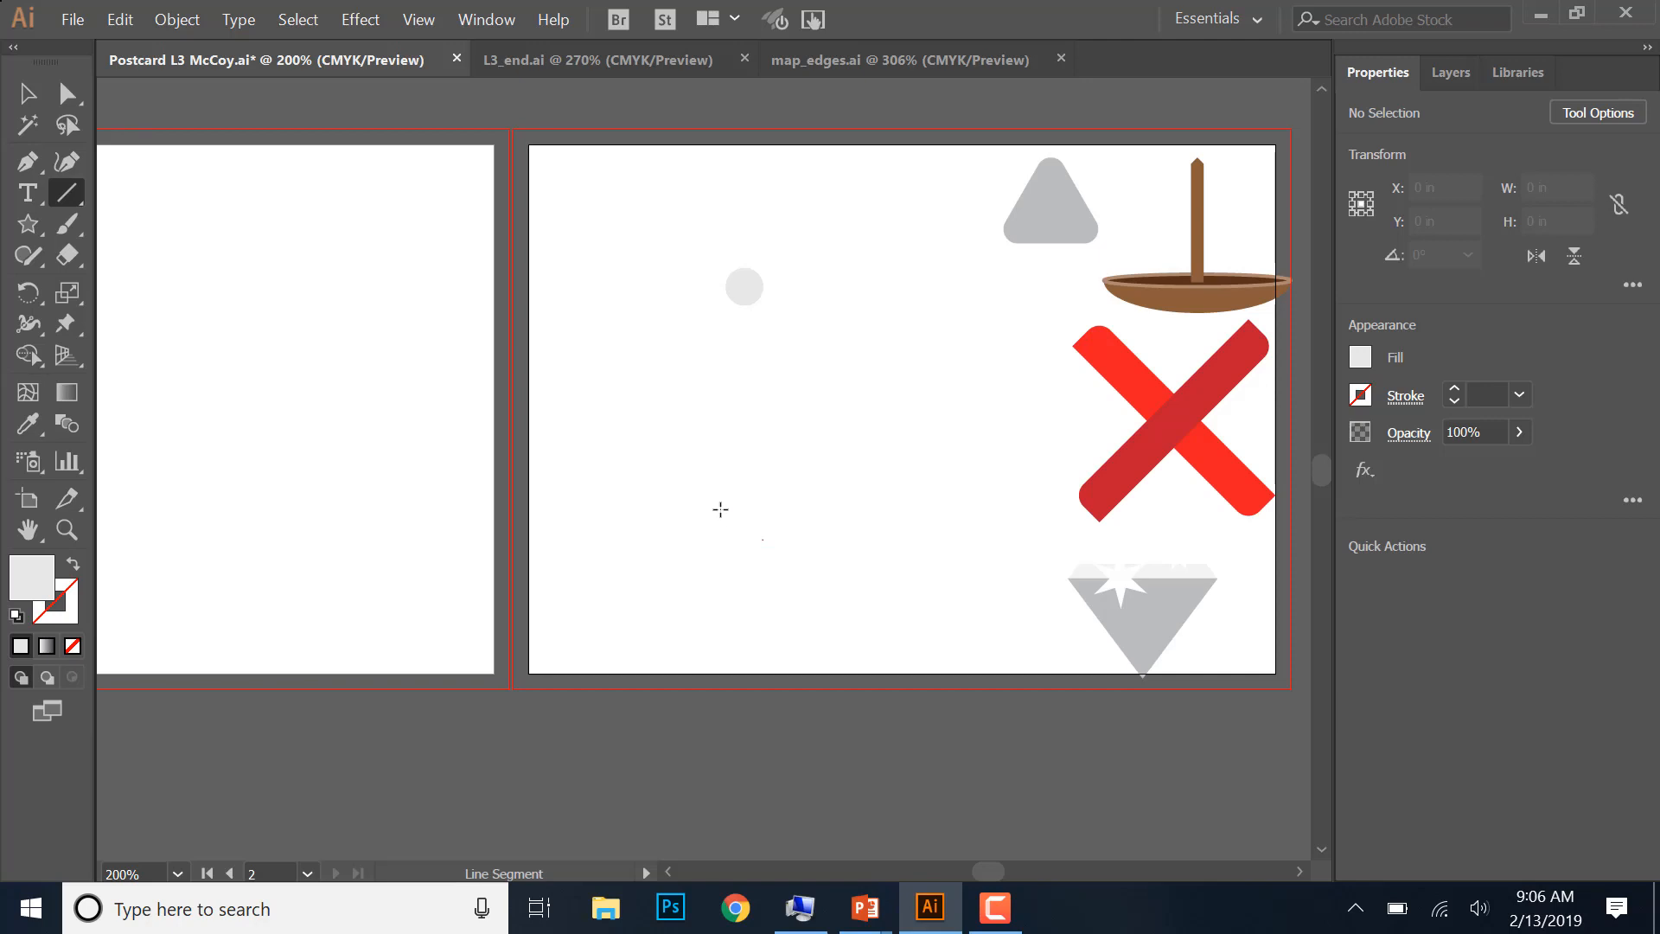
left_click_drag(725, 268, 727, 515)
left_click_drag(619, 535, 771, 426)
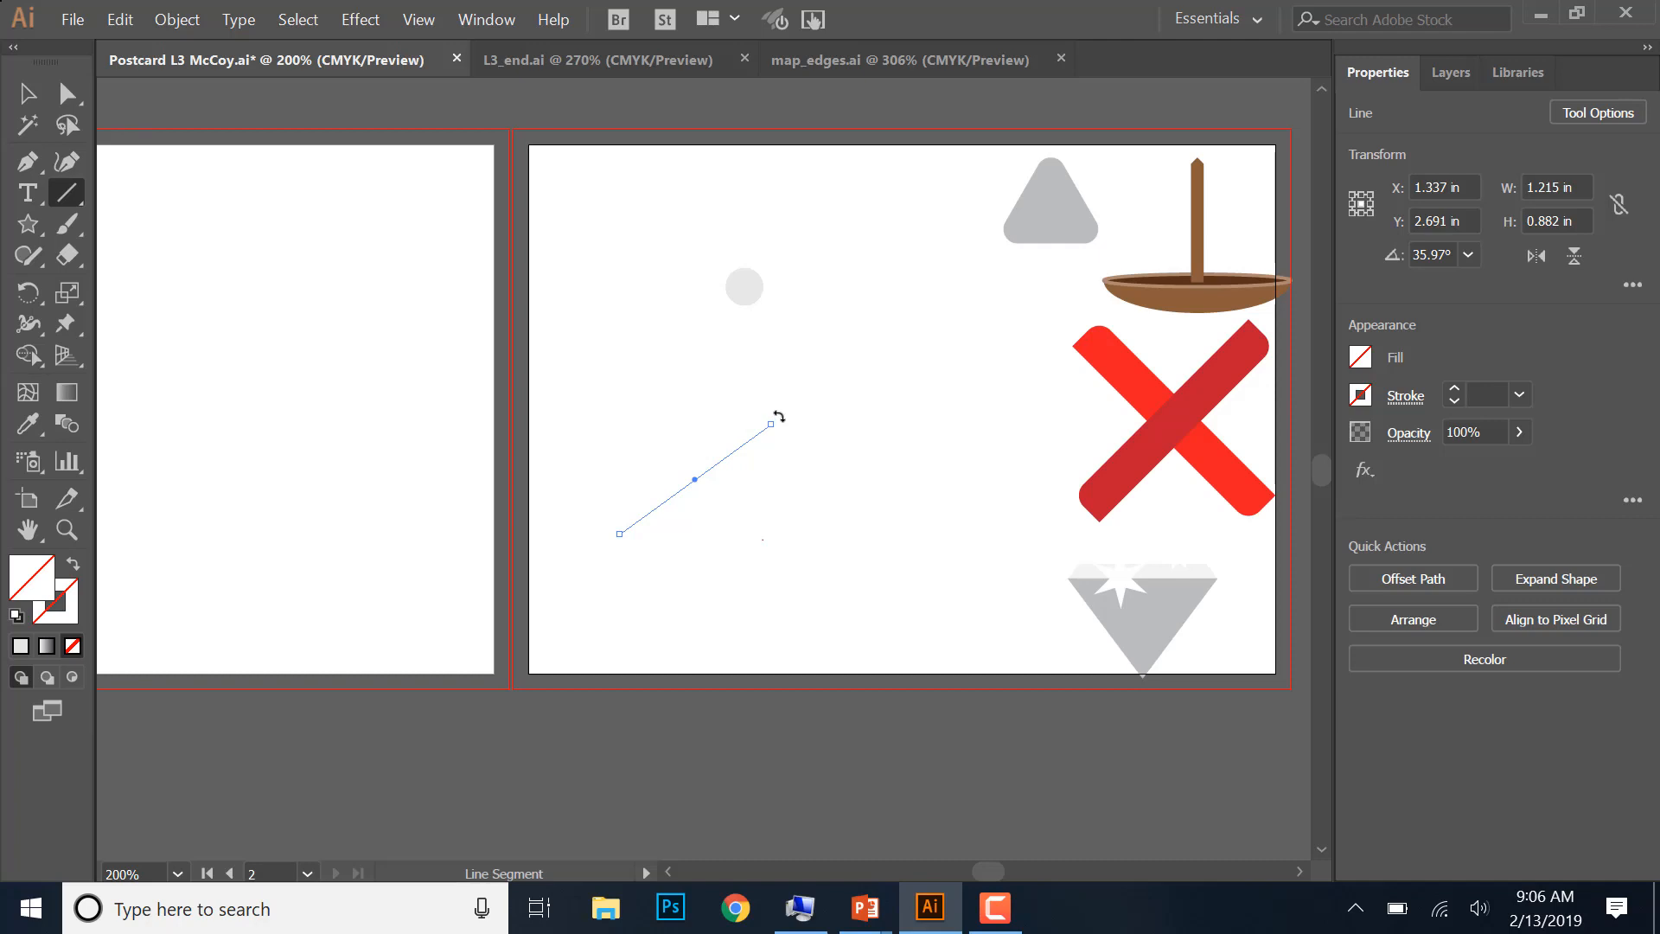
- Rotate the diagonal line to horizontal at 0° and give it a 15 pt black stroke
left_click_drag(779, 417, 804, 479)
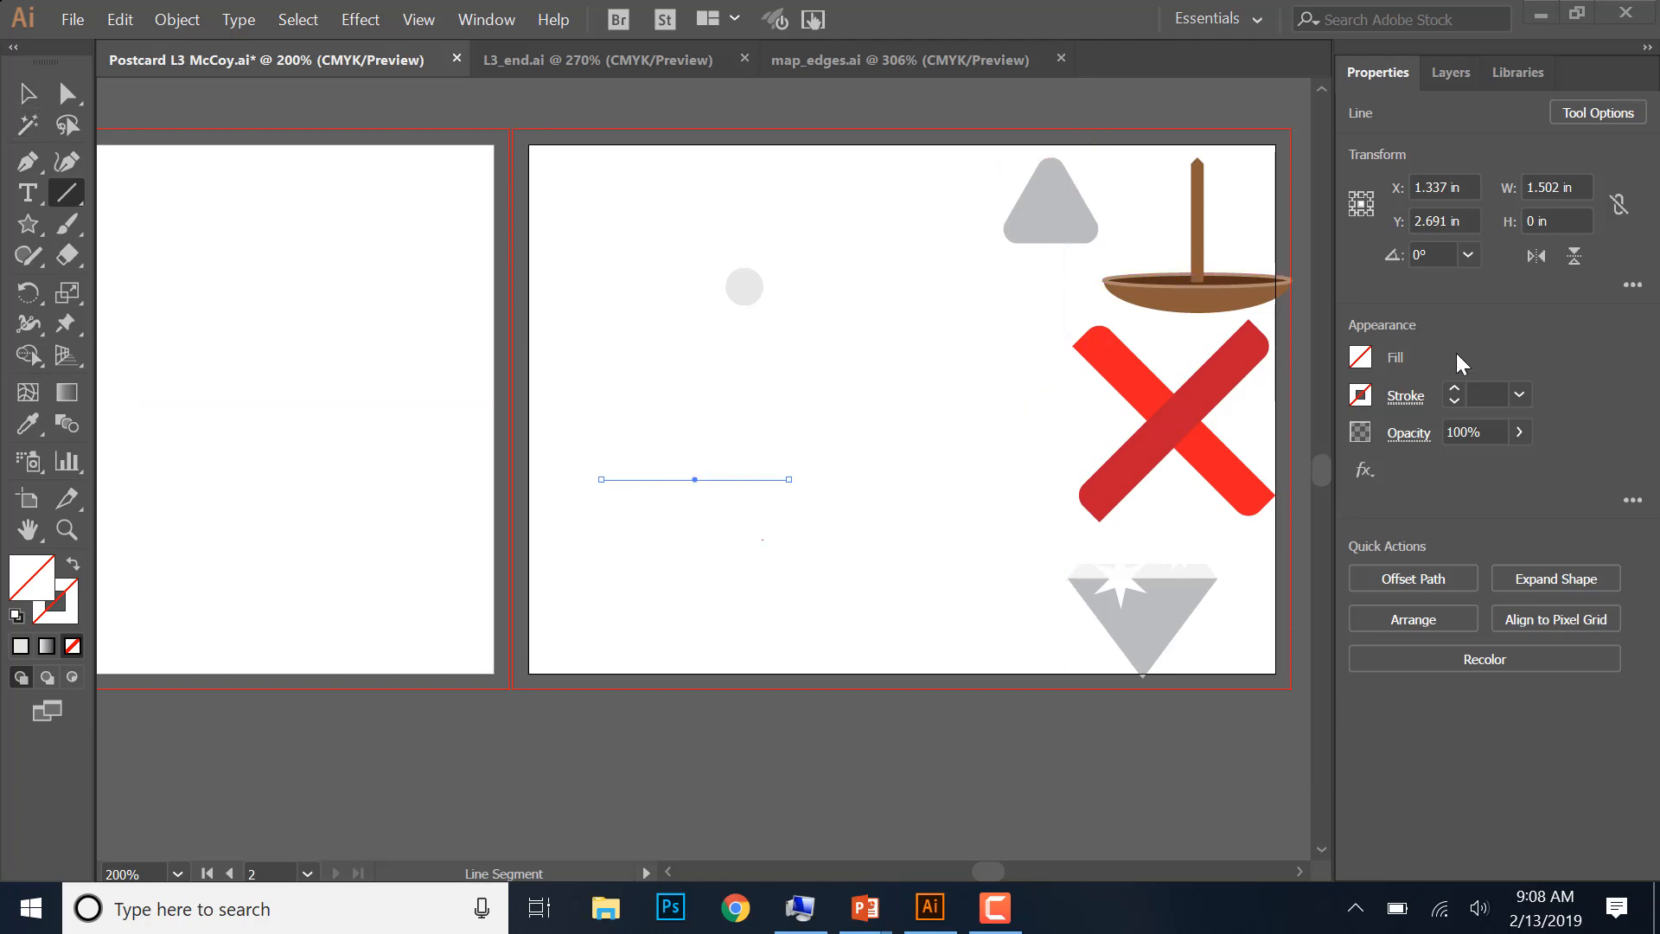
left_click(1453, 387)
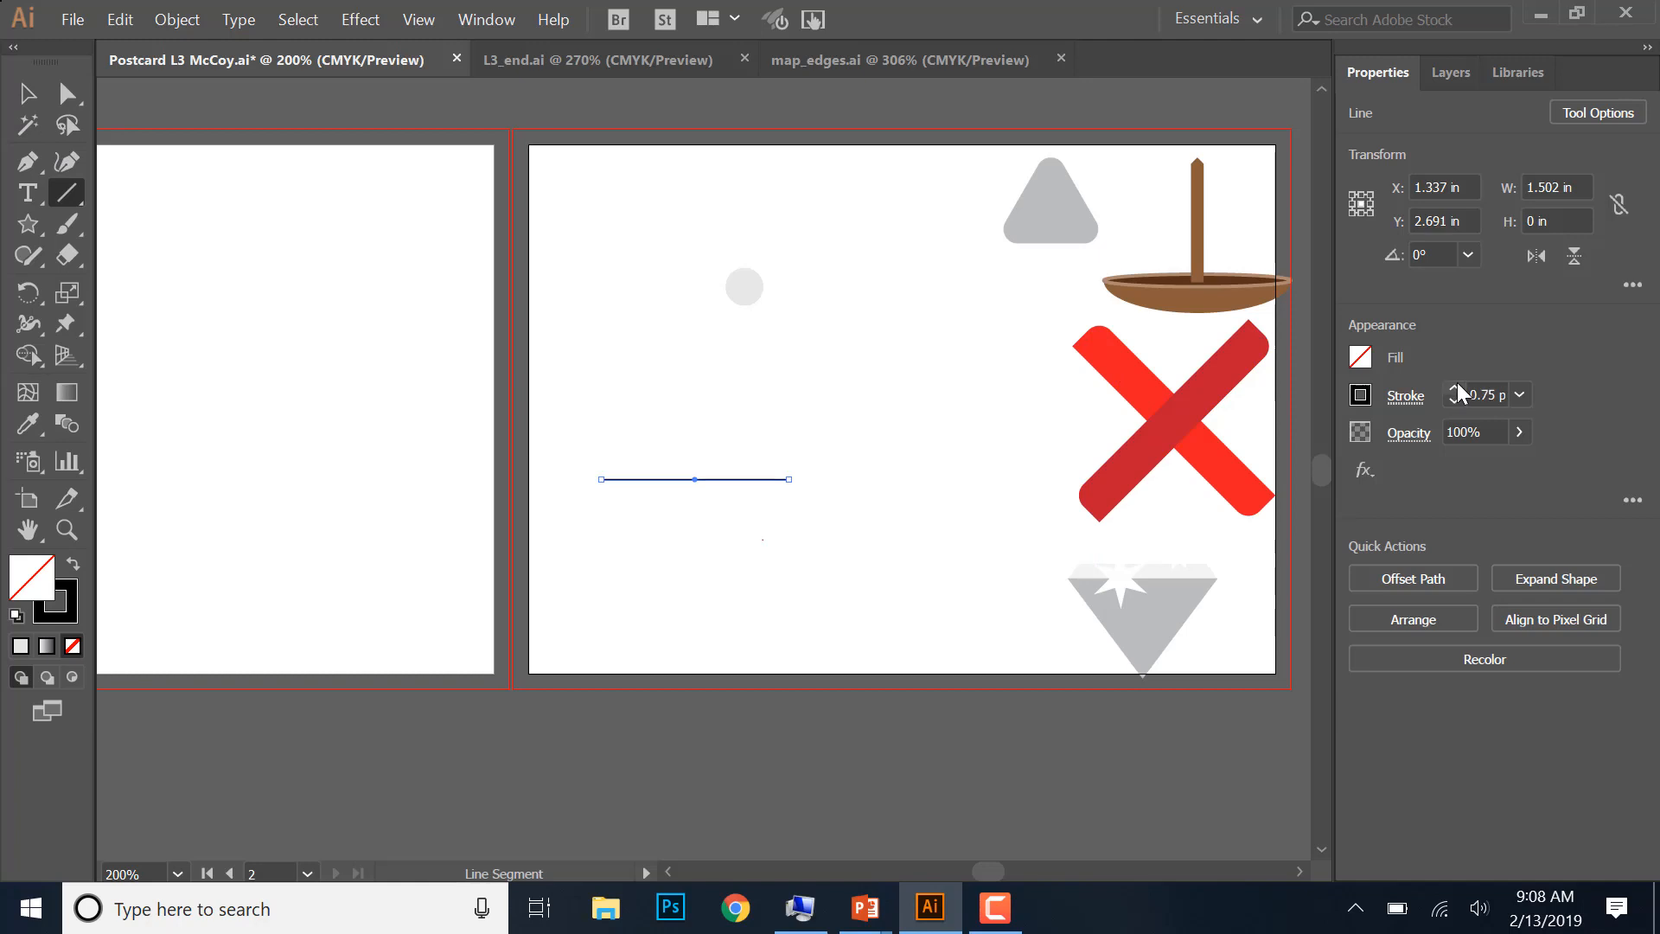
left_click(1453, 387)
left_click(1453, 388)
left_click(1453, 388)
left_click(1453, 388)
left_click(1453, 387)
left_click(1453, 388)
left_click(1453, 387)
left_click(1453, 388)
left_click(1453, 388)
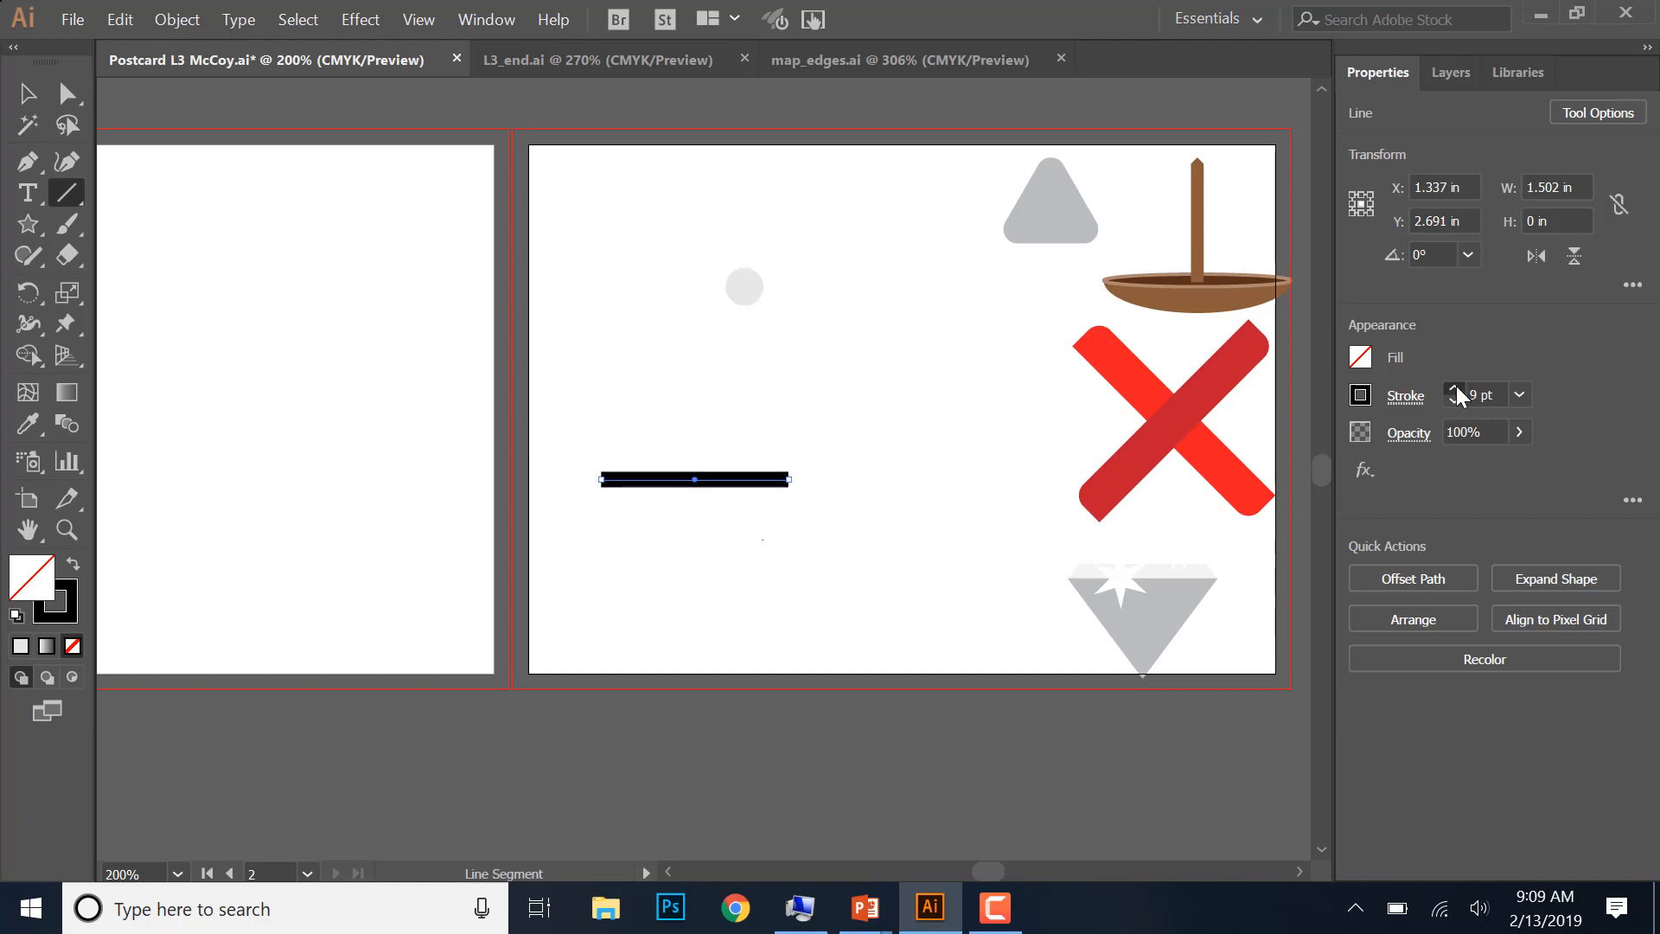
left_click(1454, 387)
left_click(1453, 388)
left_click(1453, 387)
left_click(1453, 387)
left_click(1453, 387)
left_click(1453, 387)
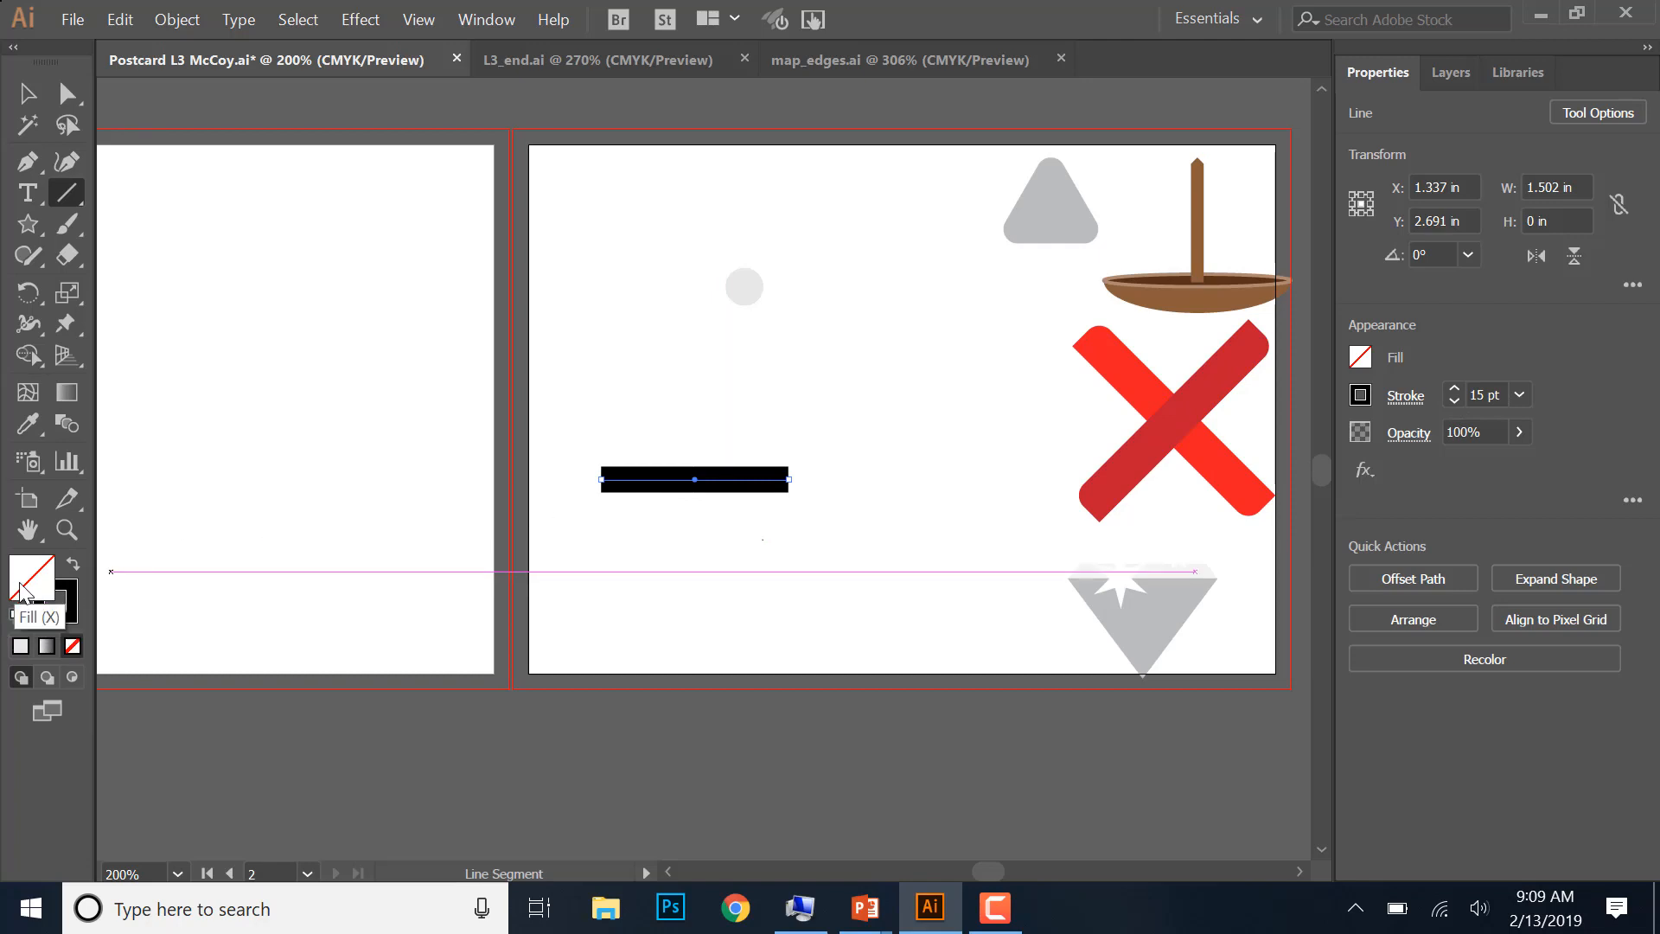
- Change the horizontal line's stroke color to light gray with C, M and Y at 0 and K at 10, and deselect it
left_click(67, 619)
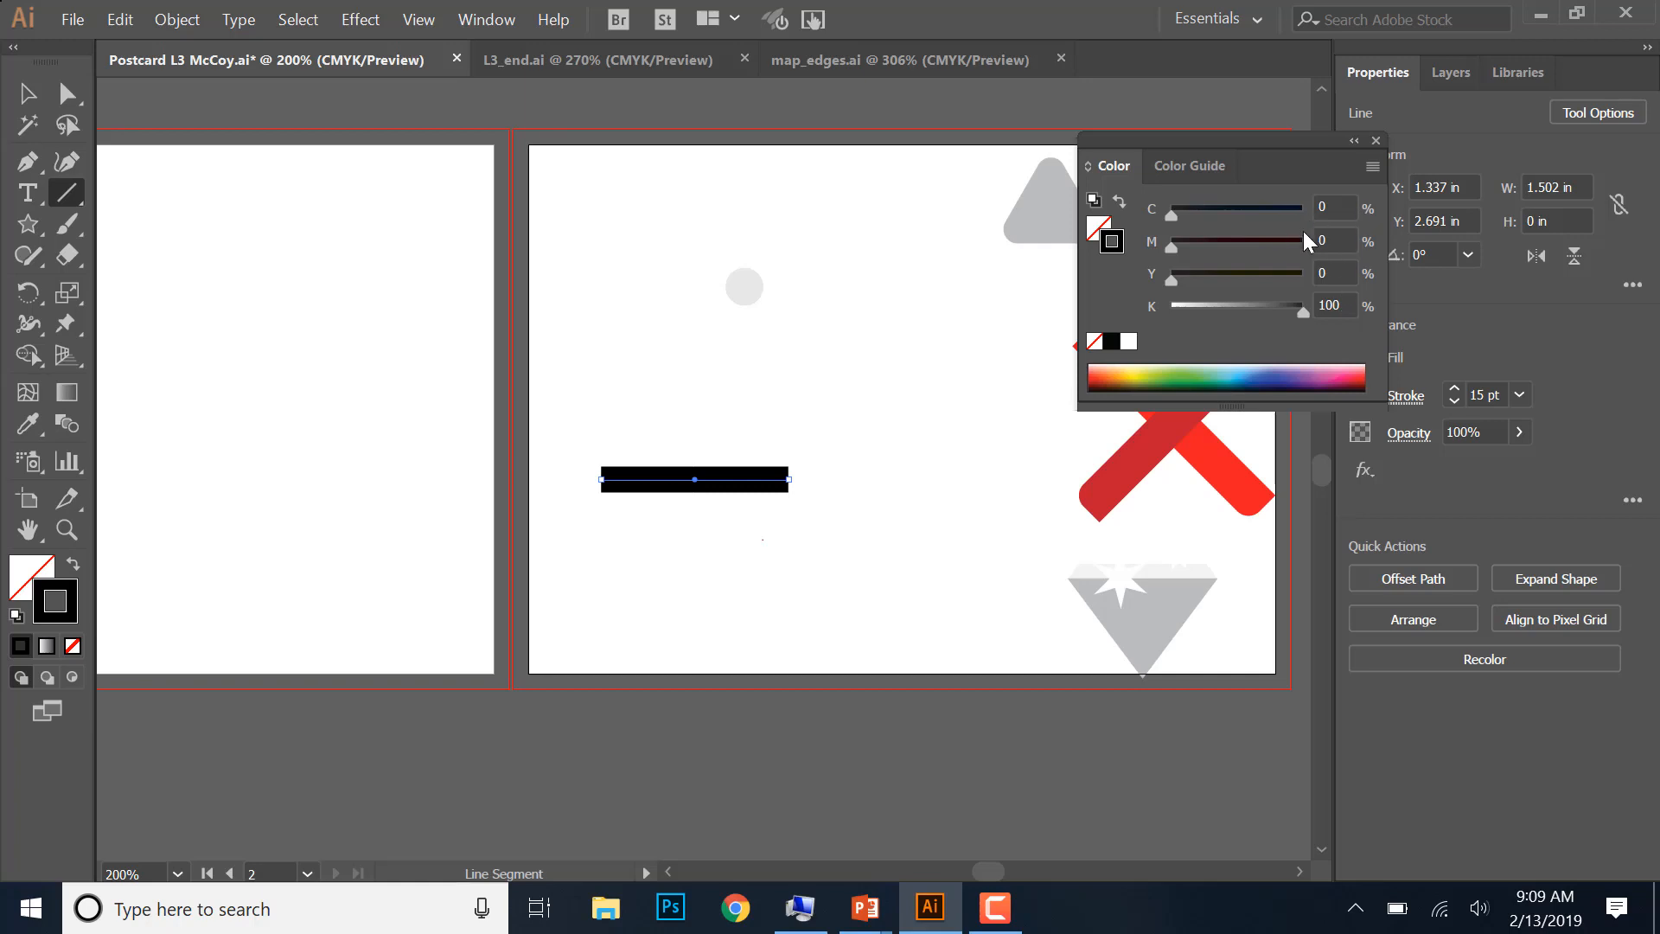
left_click(1332, 305)
type("10")
left_click(913, 372)
left_click(858, 529)
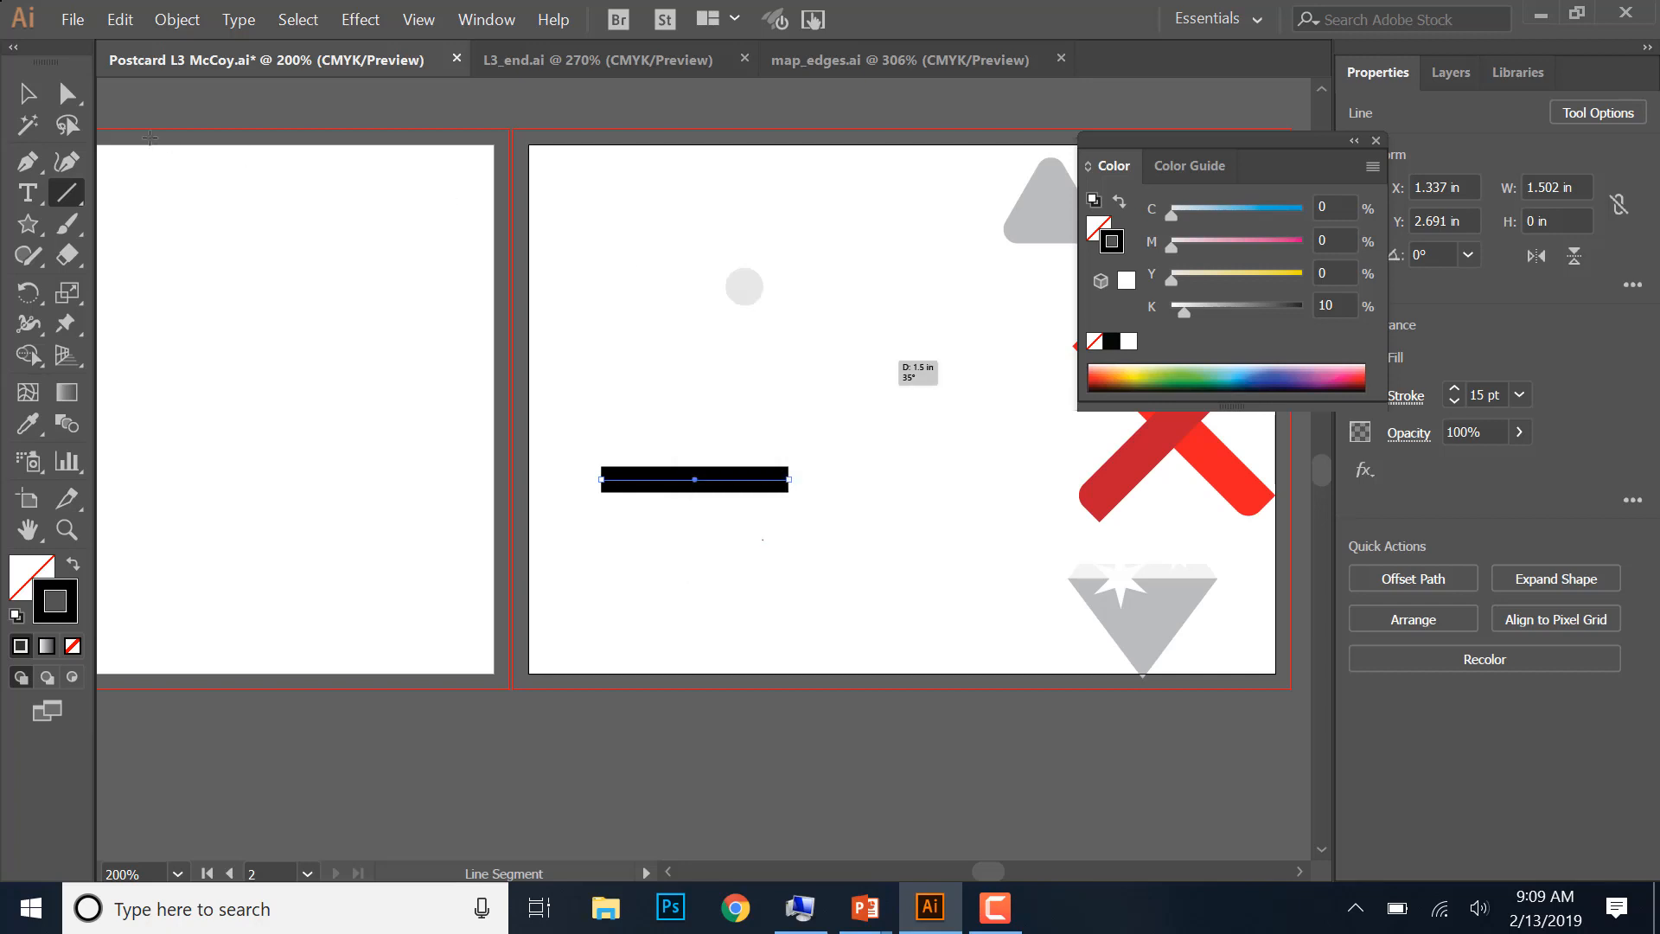
left_click(24, 93)
left_click(796, 459)
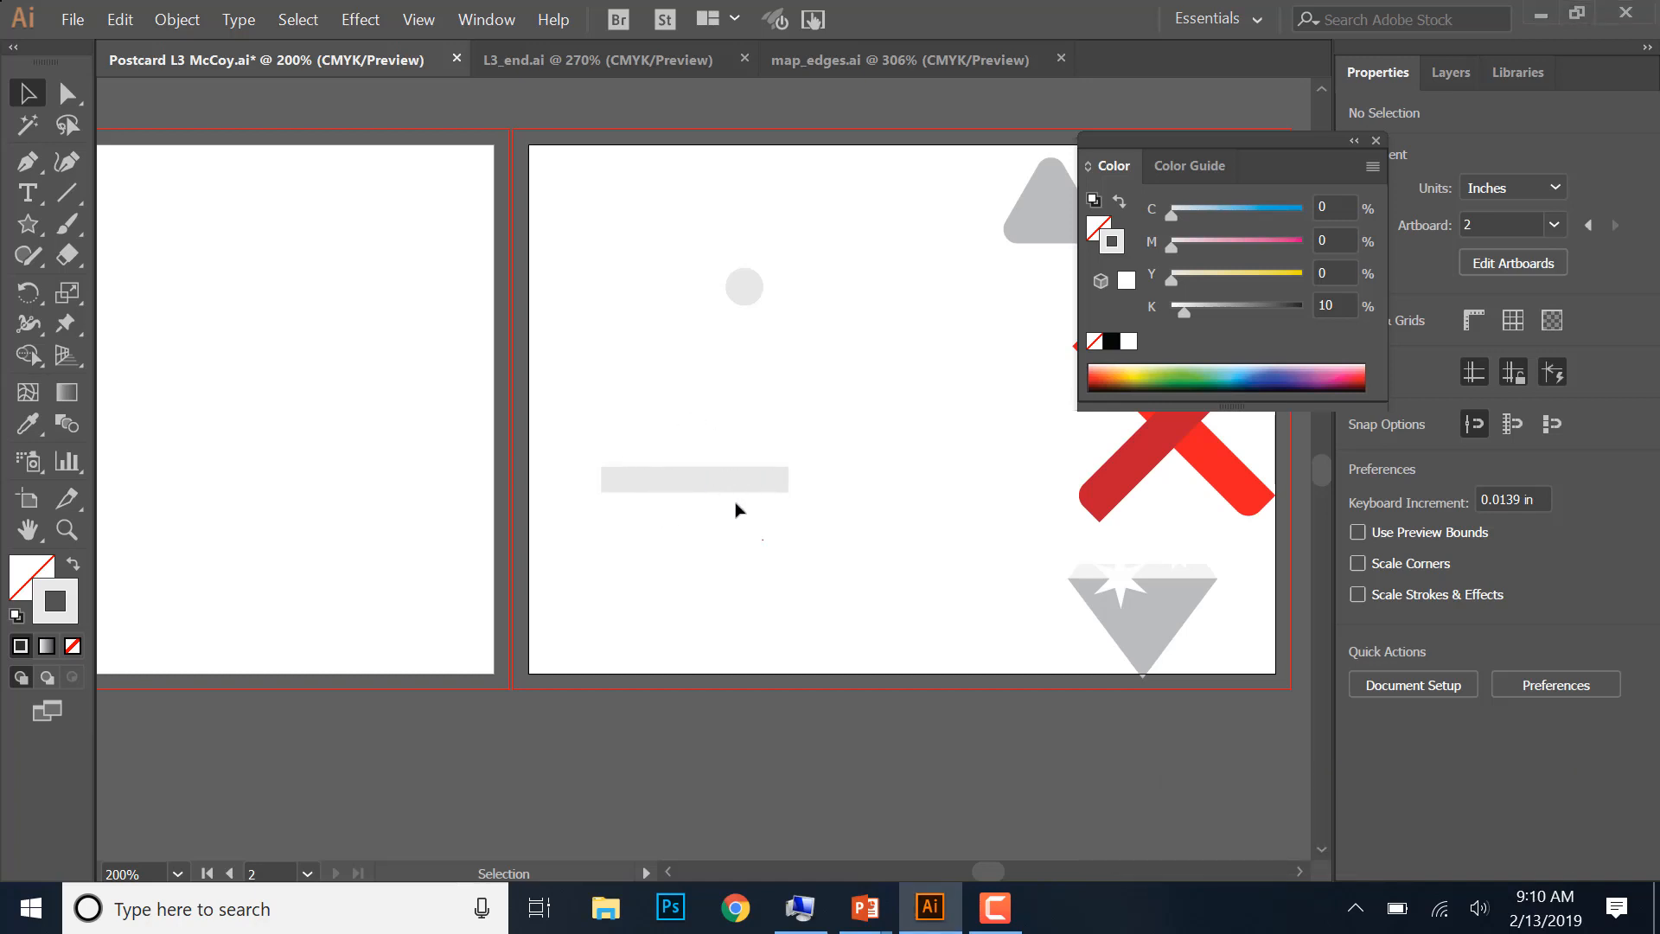
- Convert the light gray line into a filled bar with Outline Stroke
left_click(177, 17)
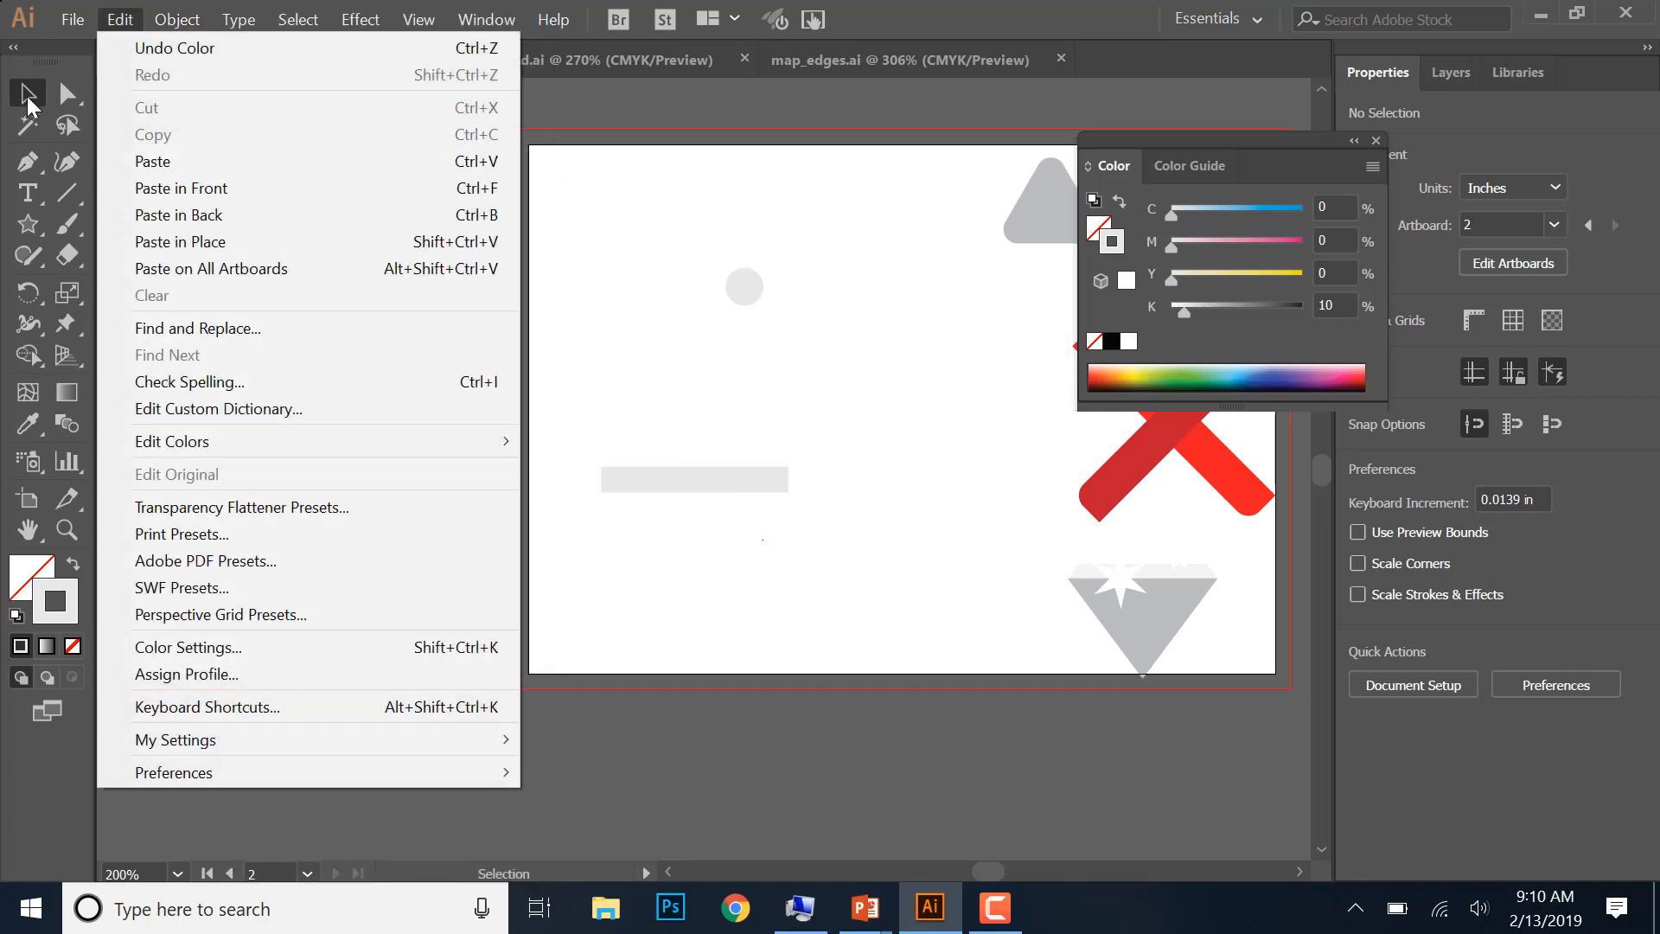
left_click(30, 95)
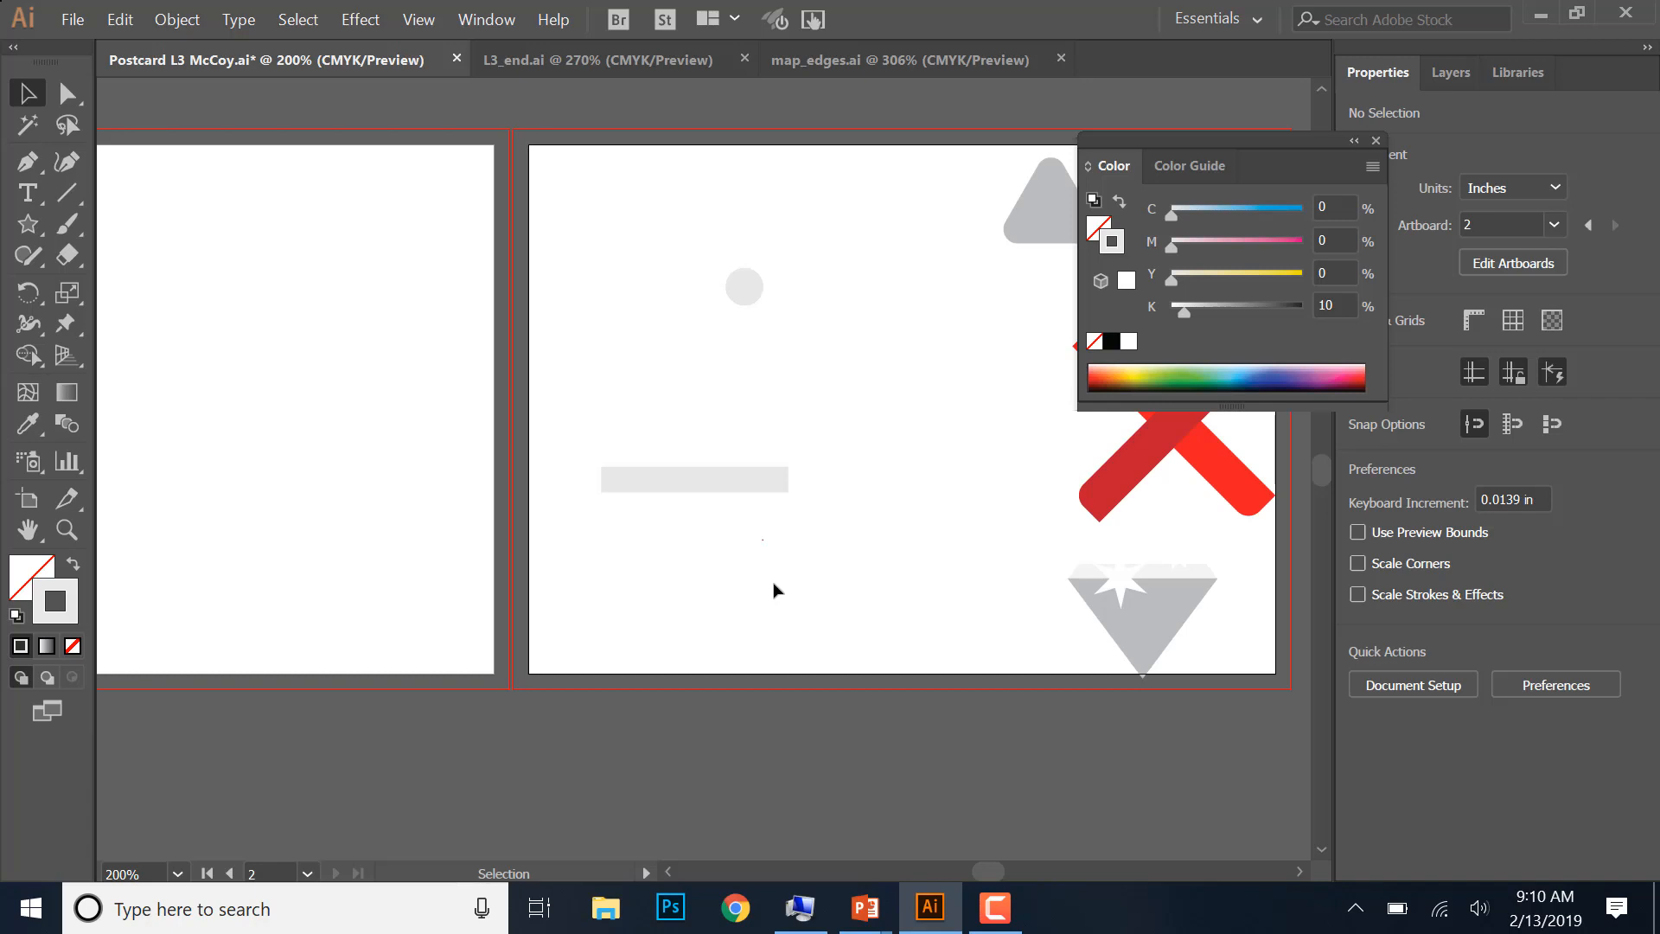
left_click(705, 481)
left_click(182, 19)
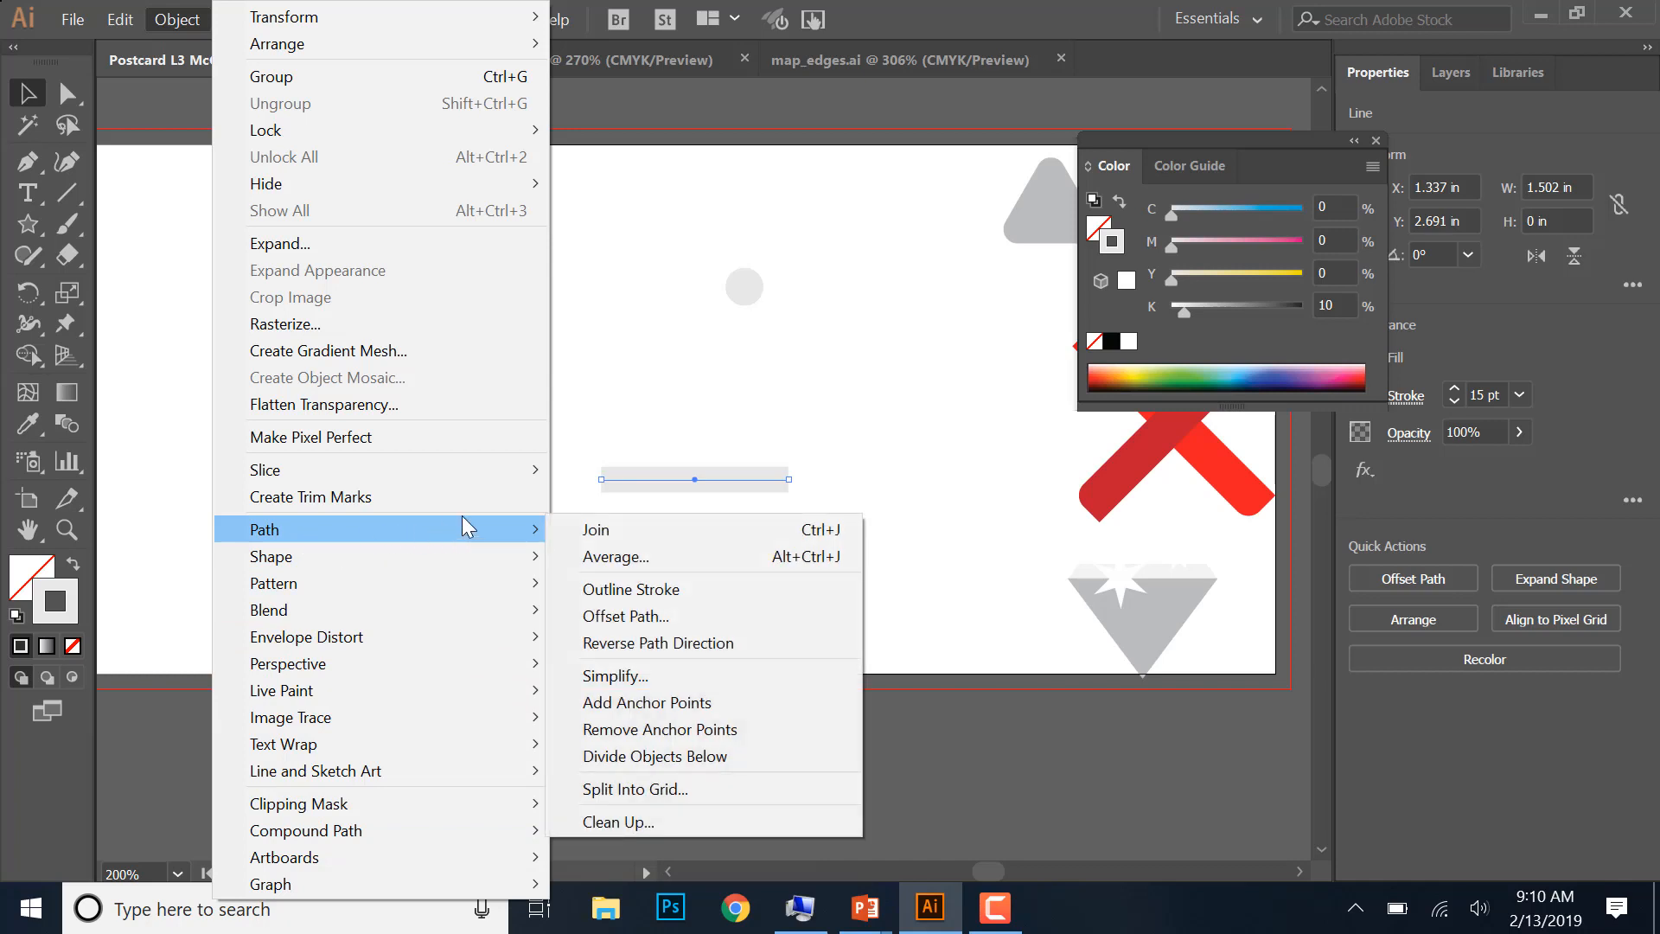
mouse_move(517, 535)
left_click(610, 589)
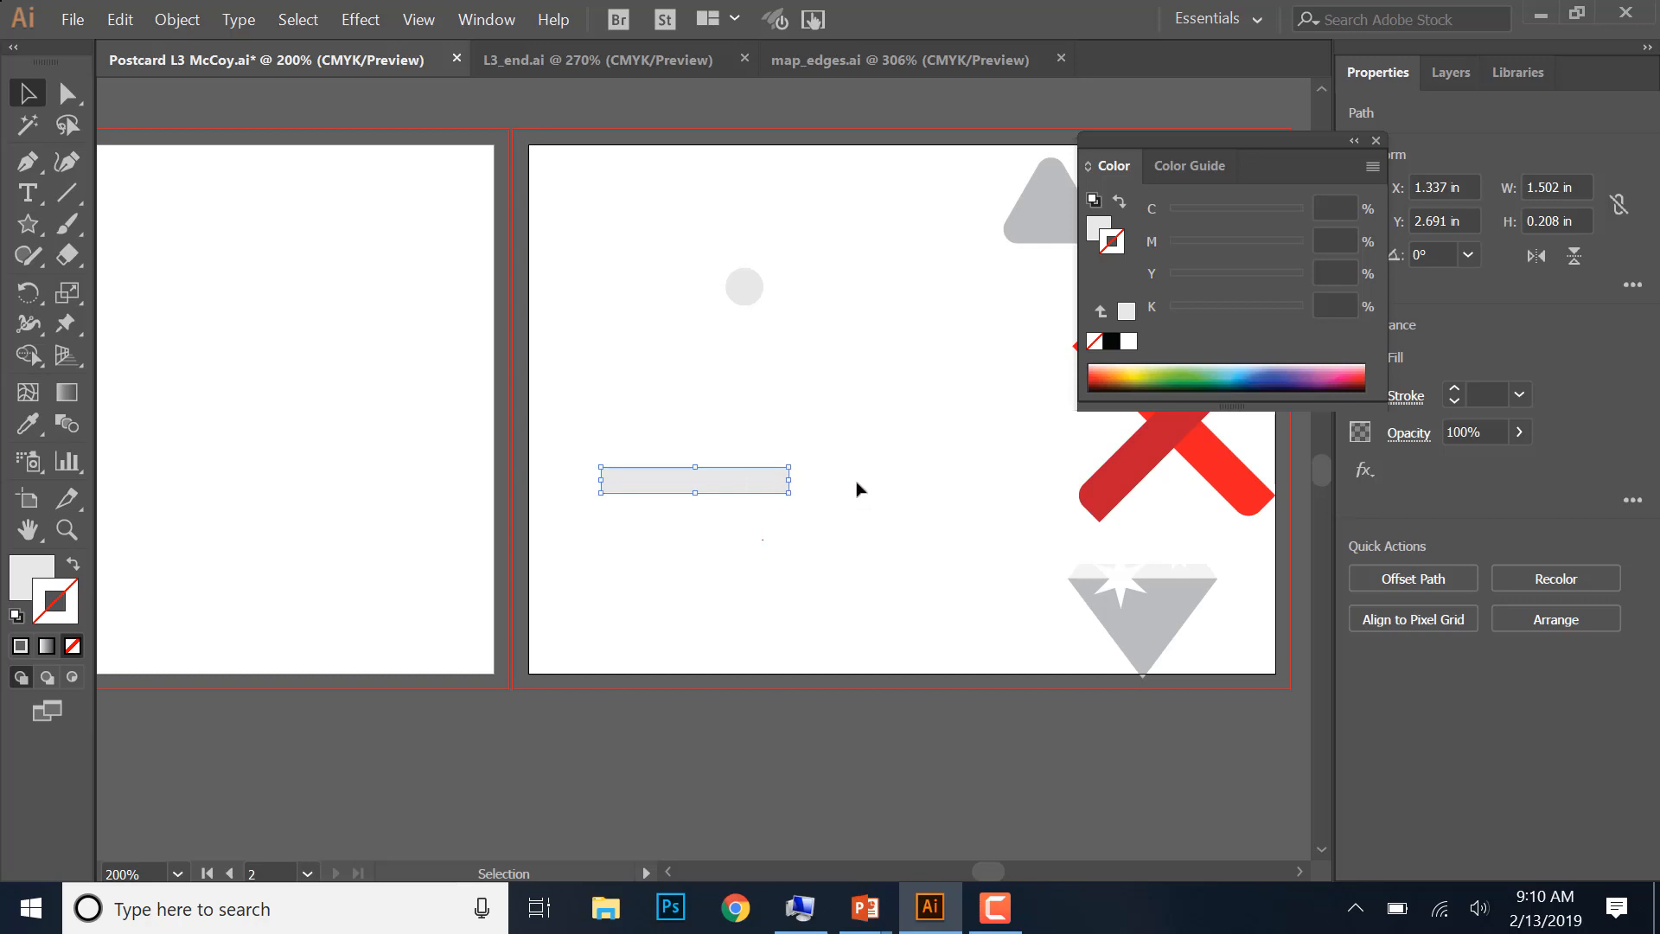
- Move the light gray circle to the empty area above and to the right of the bar, at about X 2.81 in, Y 1.73 in
left_click_drag(754, 292, 805, 383)
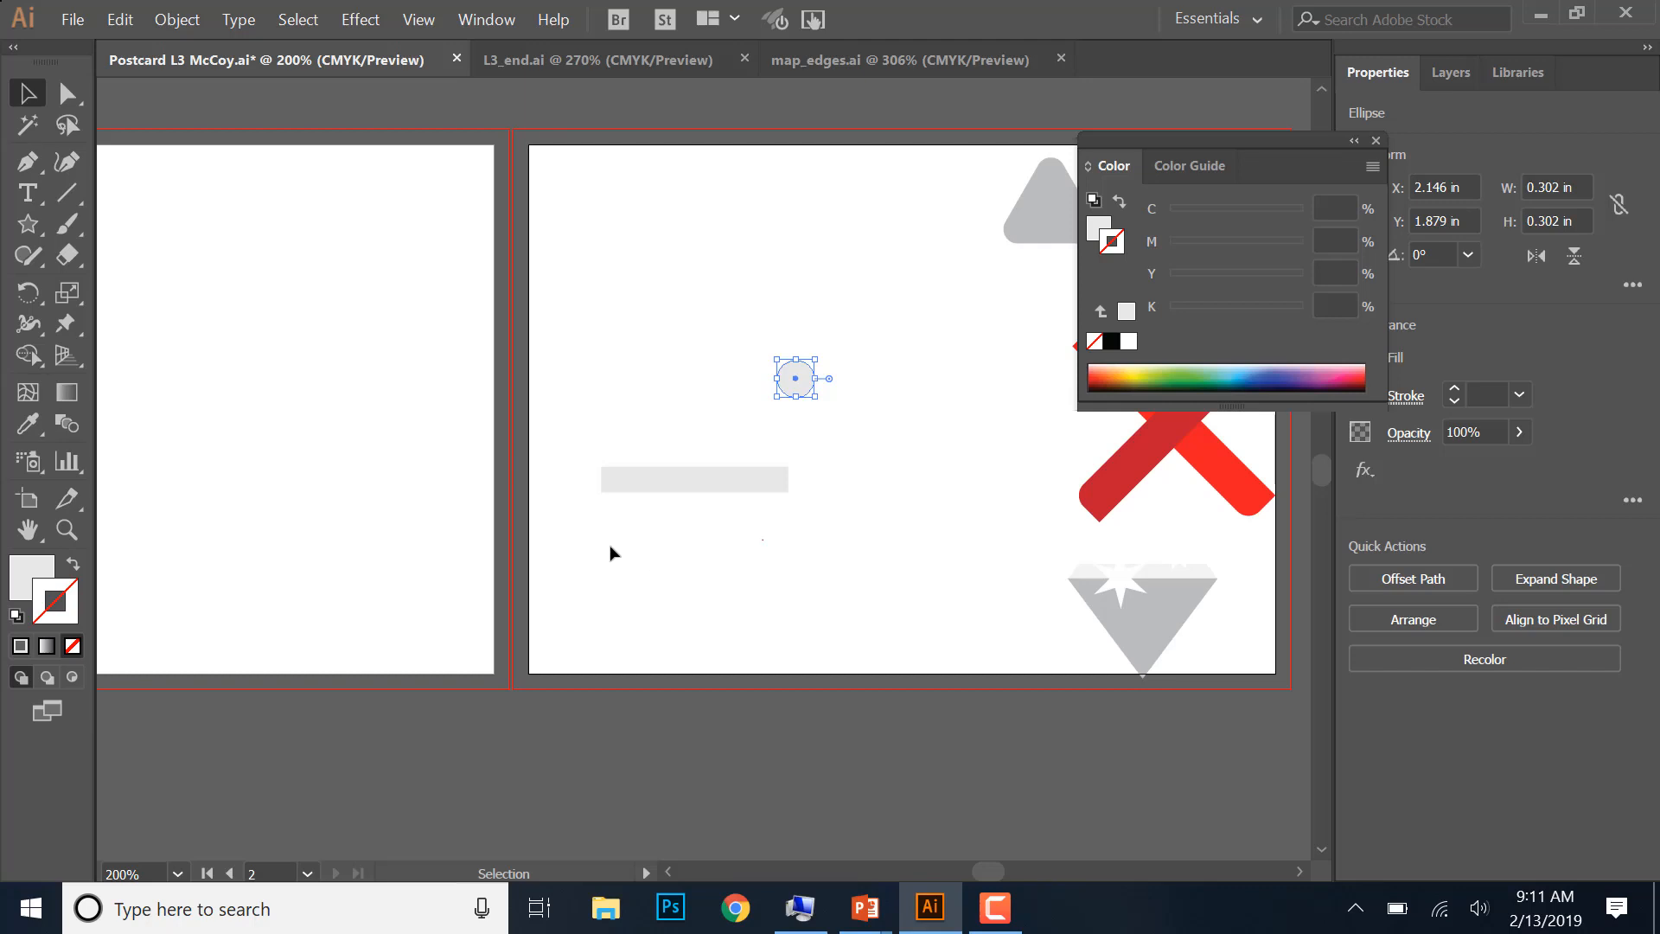
left_click(725, 480)
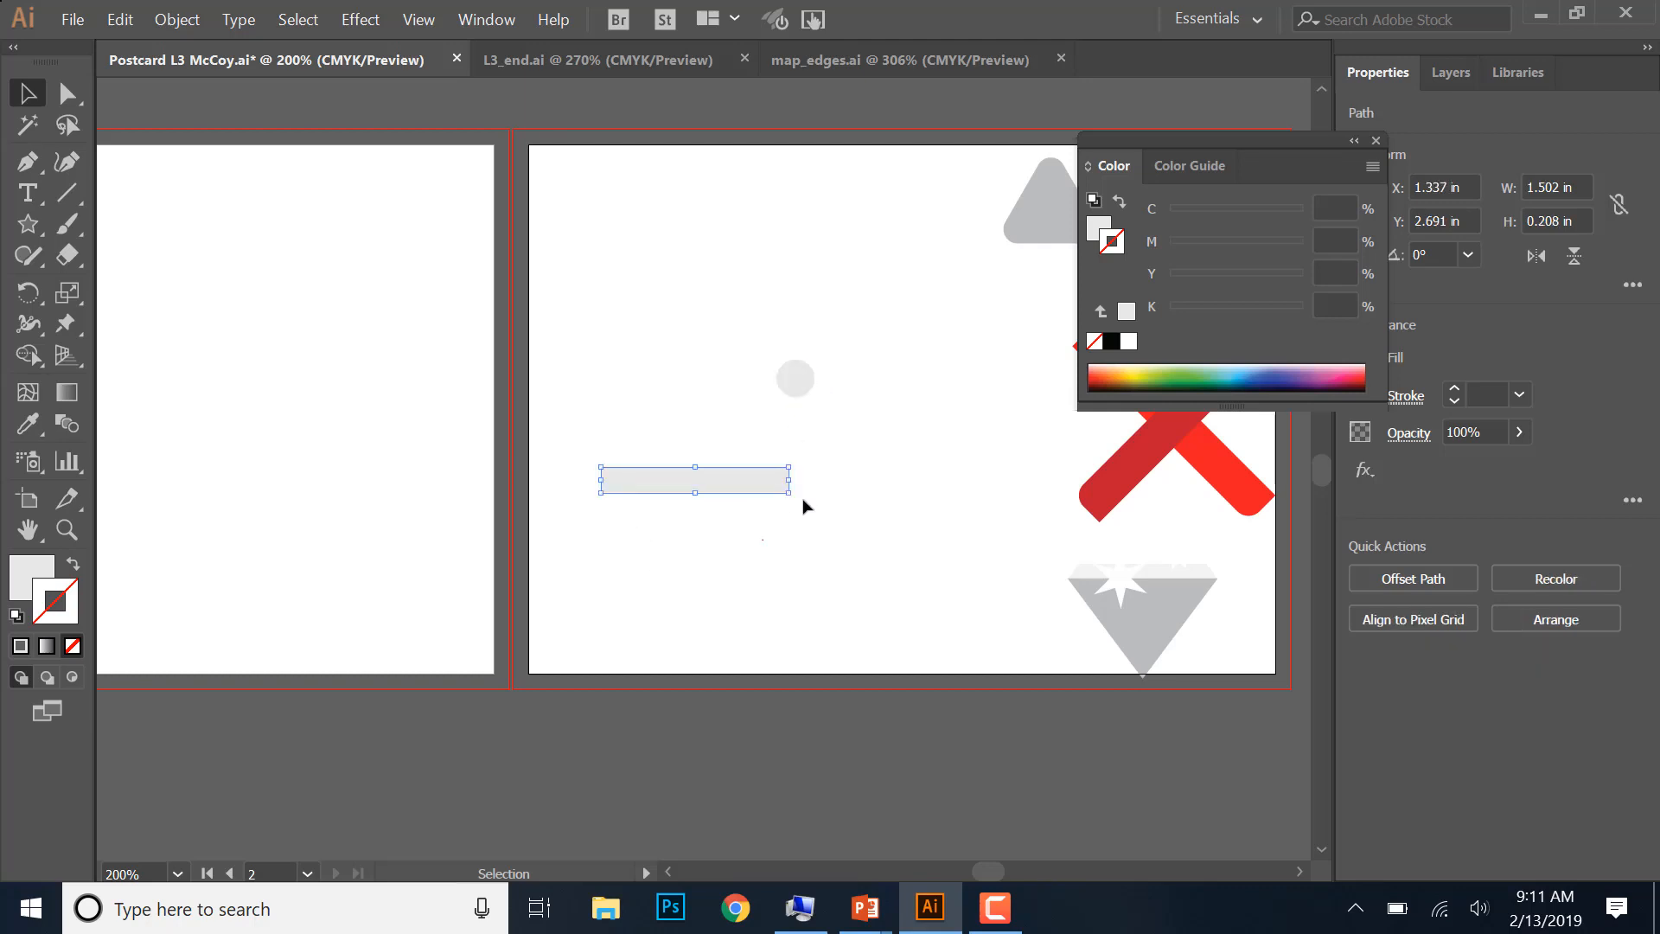
left_click_drag(795, 379, 879, 359)
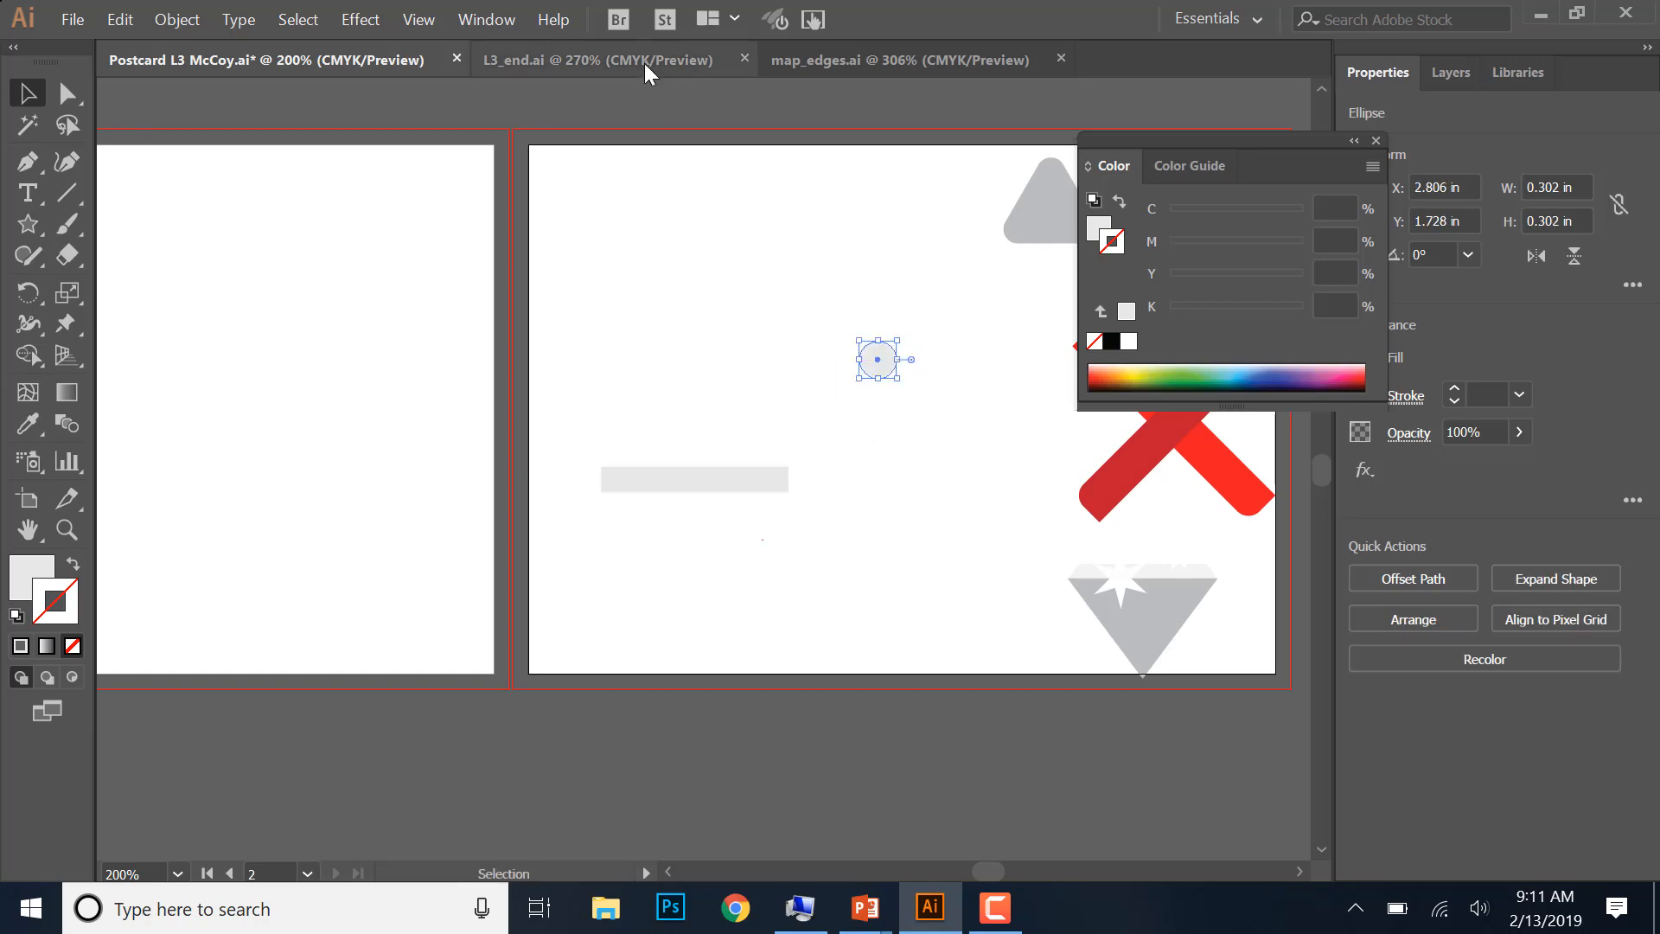
- Check the crossed bones in L3_end.ai, and duplicate the gray circle in the postcard file to get four circles
left_click(733, 66)
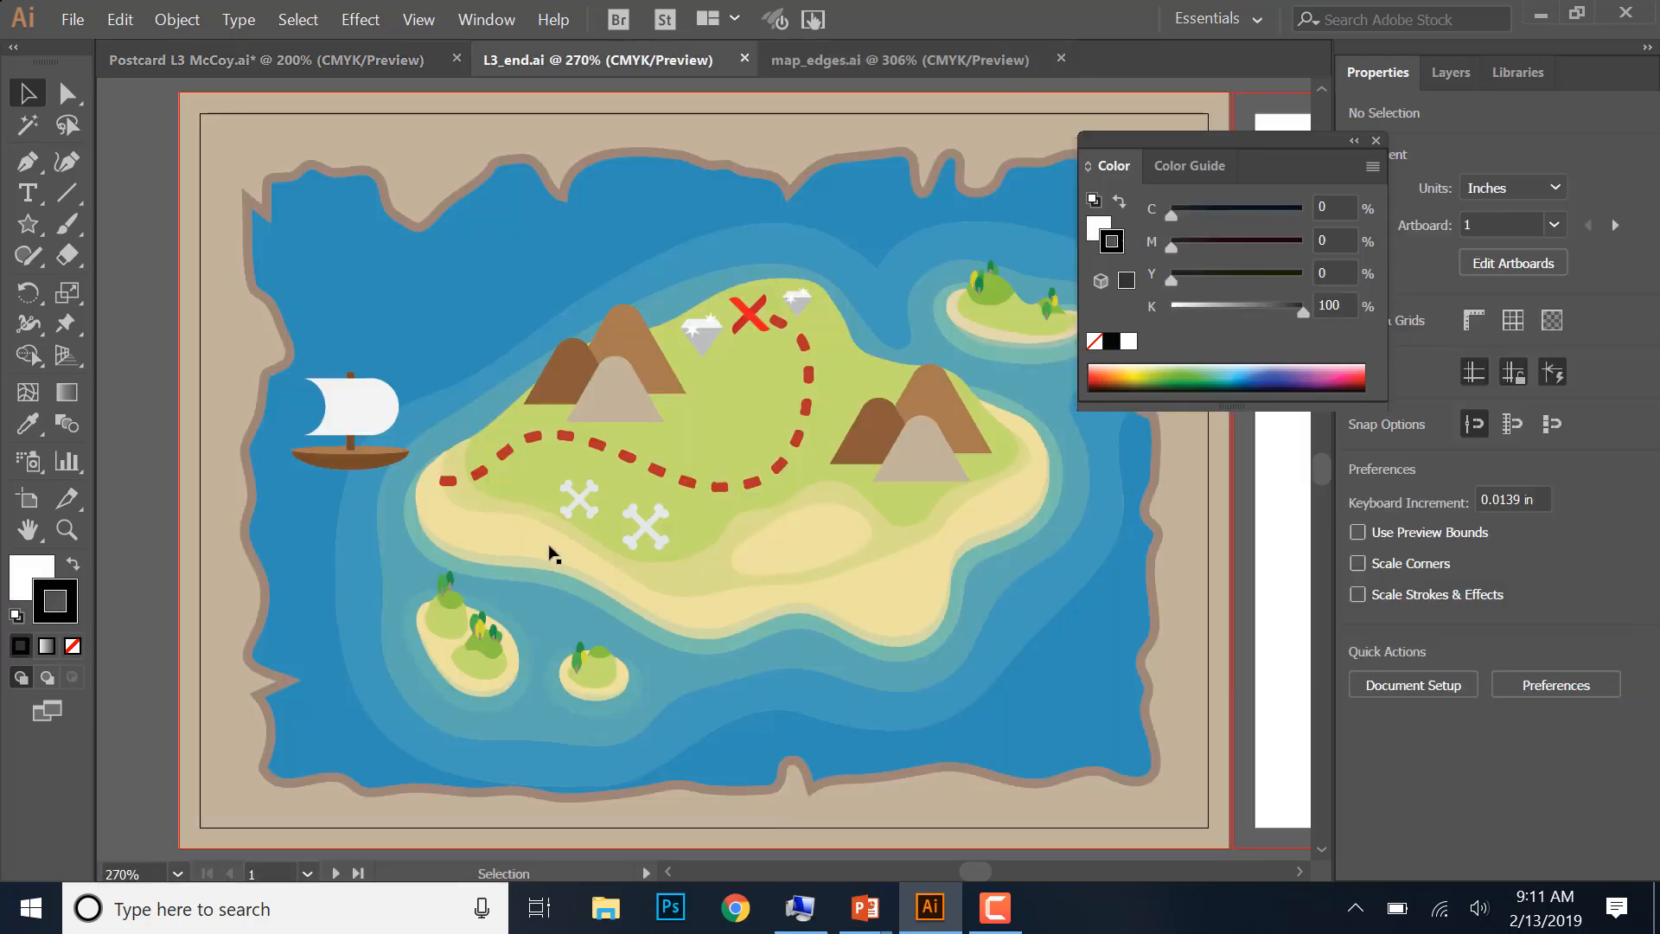
left_click(361, 59)
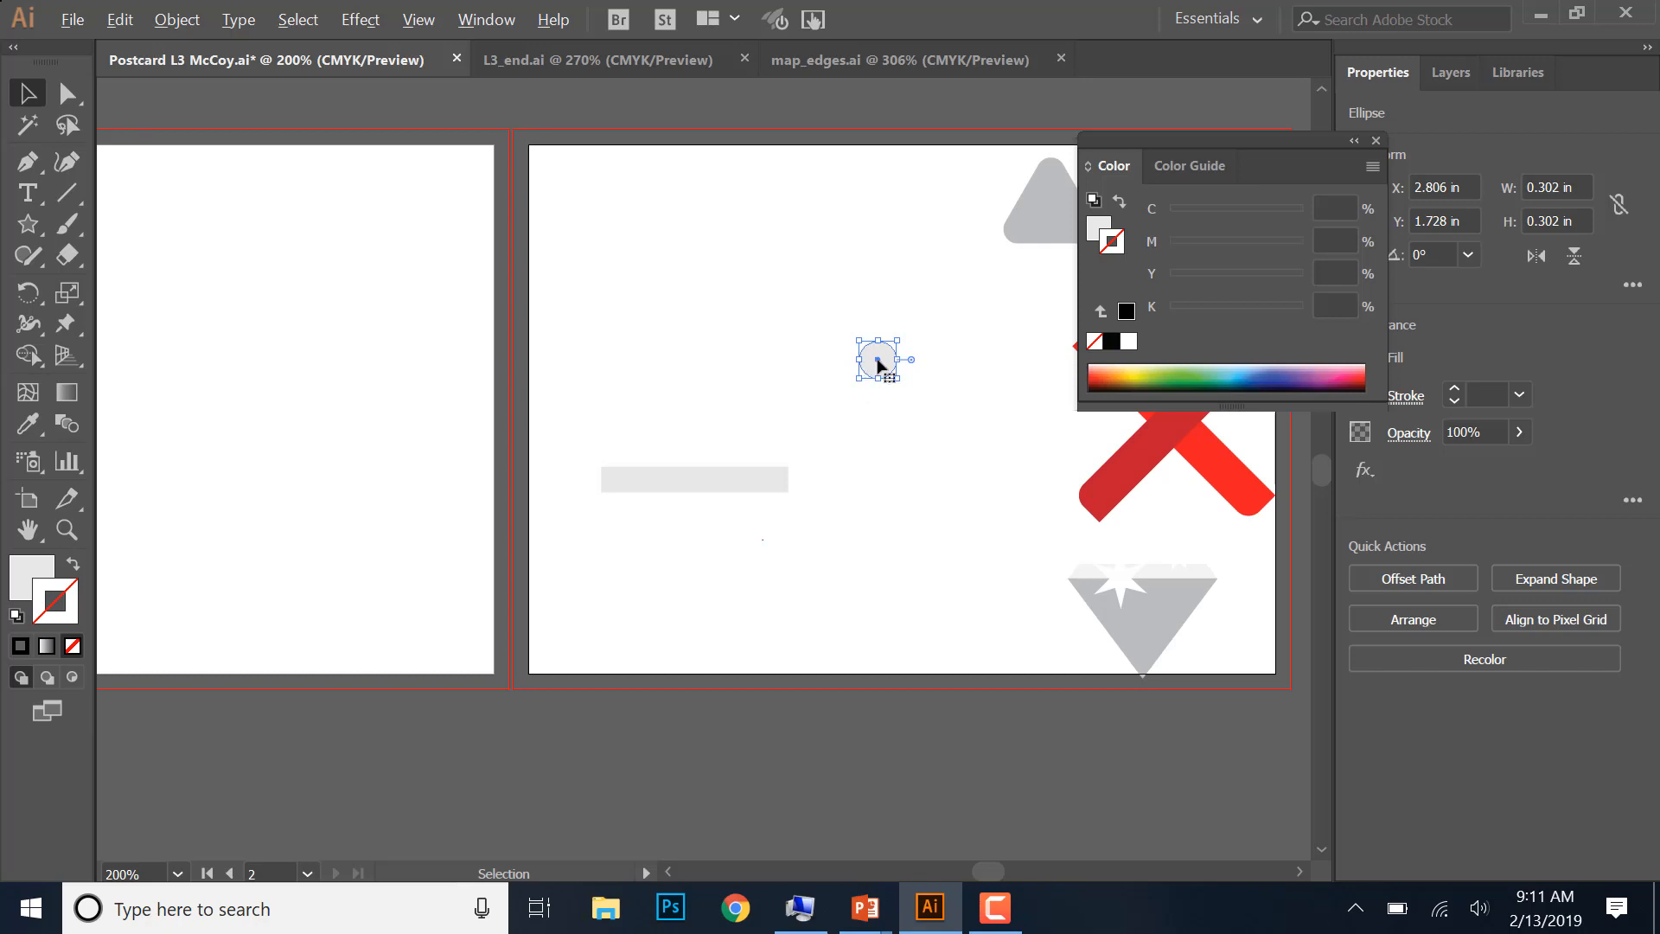
left_click_drag(877, 363, 858, 321)
left_click(895, 481)
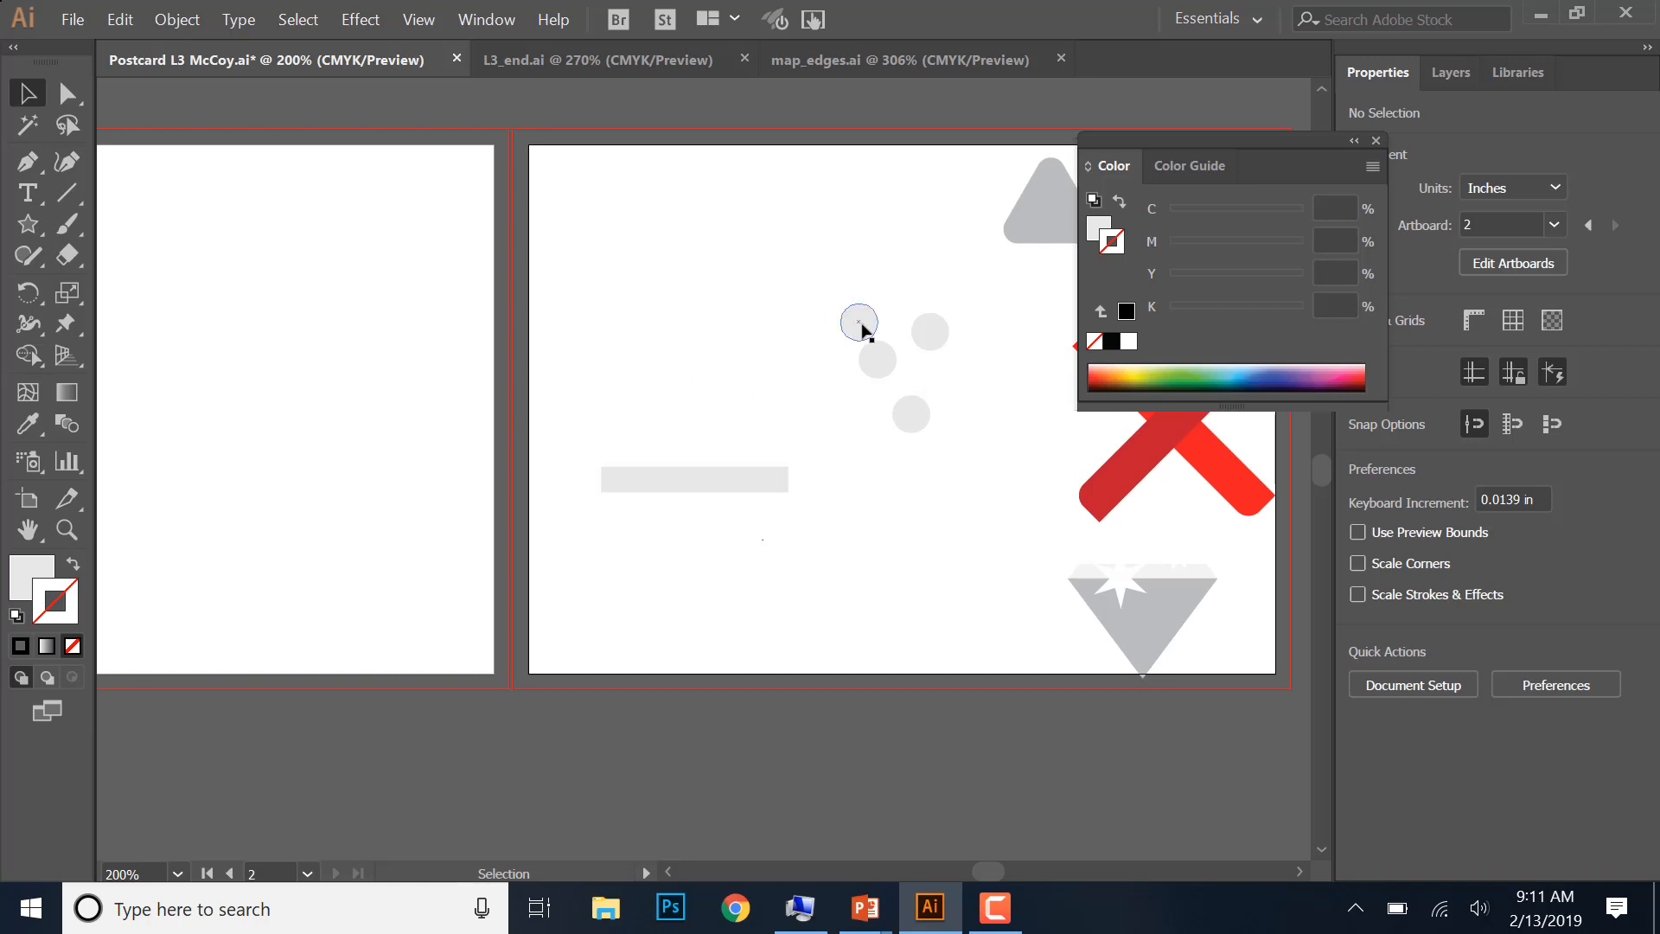
- Place two of the gray circles at each end of the bar to form a bone
left_click_drag(863, 329, 788, 462)
left_click_drag(908, 432, 817, 528)
left_click_drag(880, 370, 596, 467)
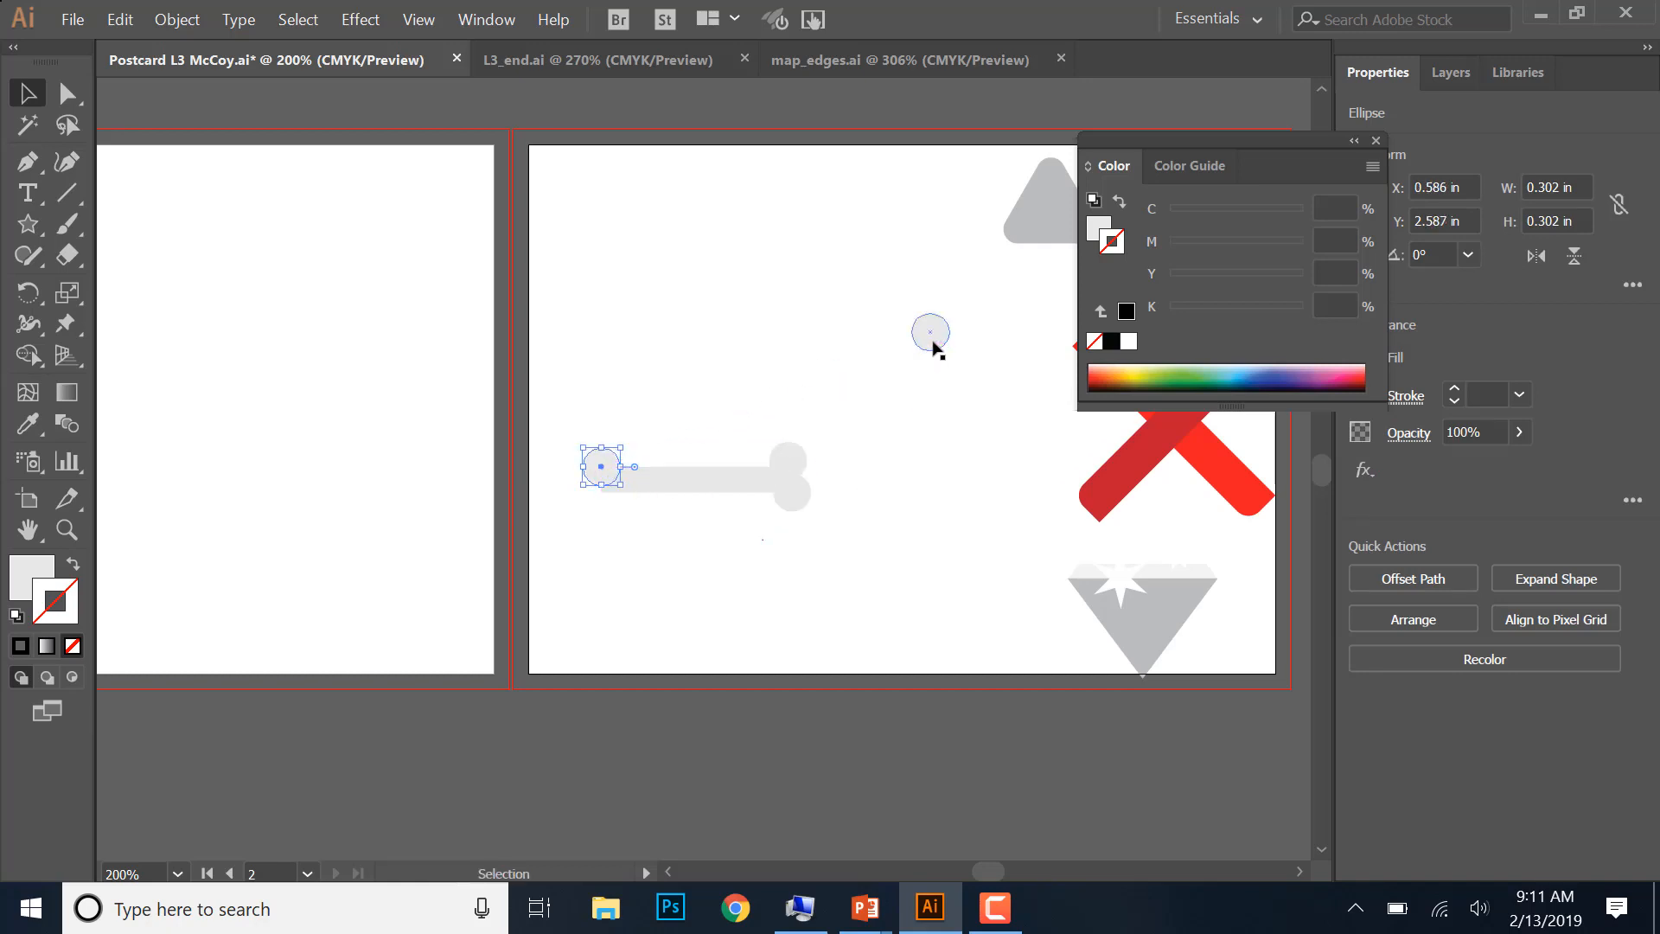
left_click_drag(934, 343, 611, 511)
left_click(899, 551)
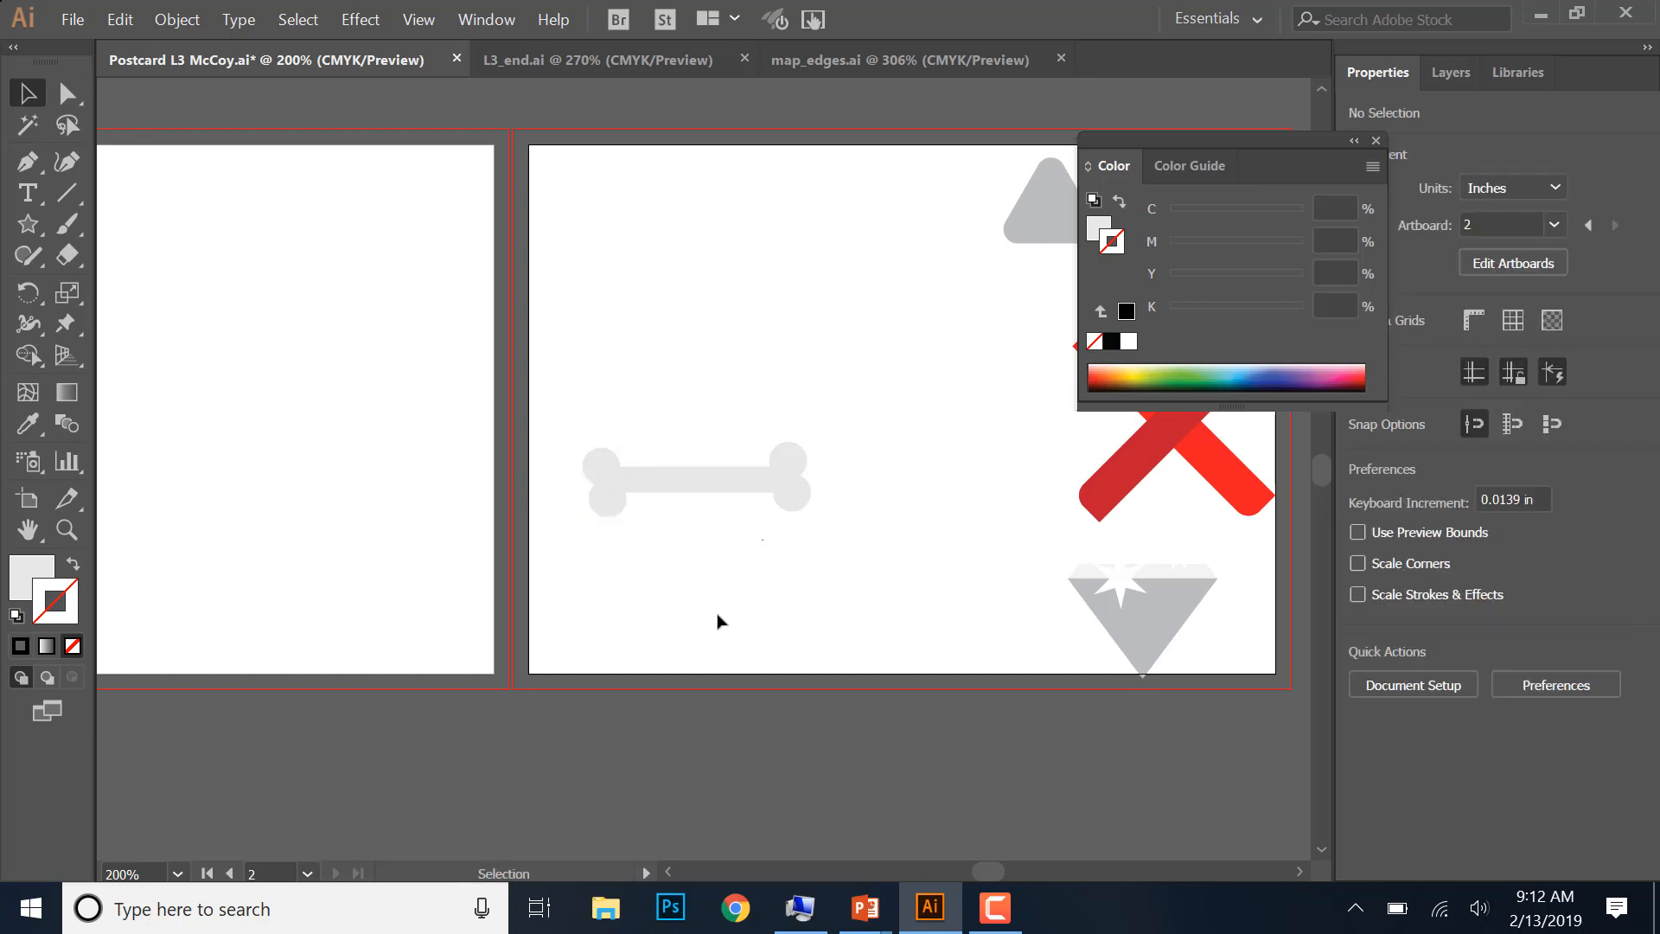
- Nudge the bone's end circles so that each pair is stacked vertically on the corners of the bar
left_click_drag(616, 511, 608, 510)
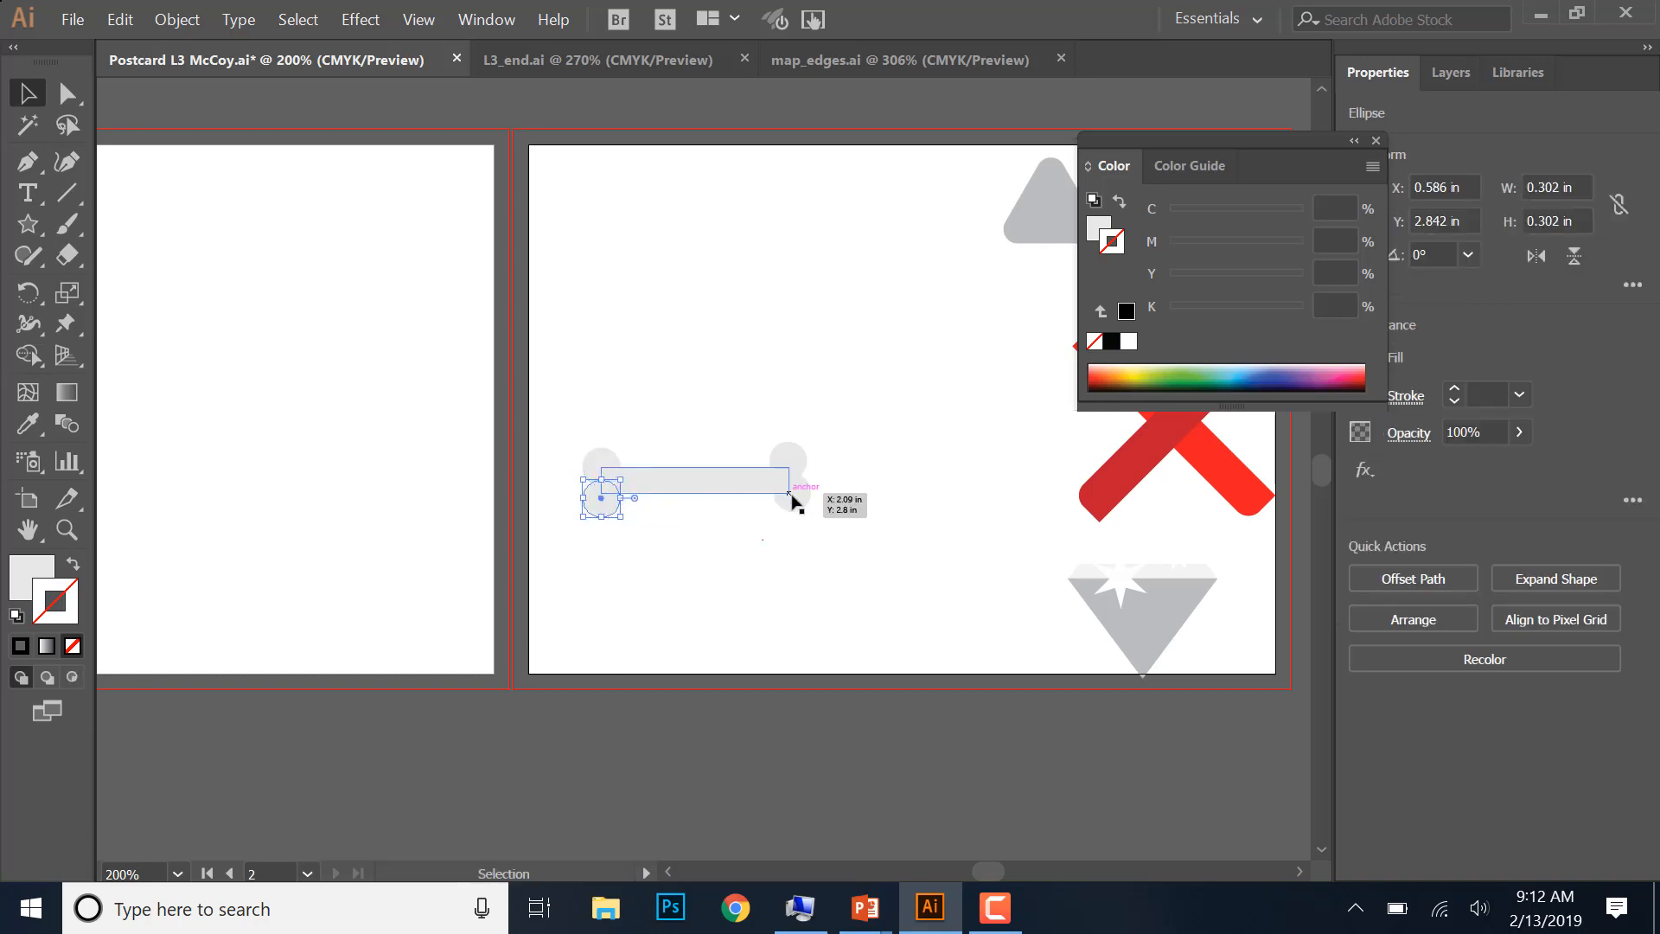
left_click_drag(794, 502, 794, 465)
left_click(858, 612)
left_click(908, 610)
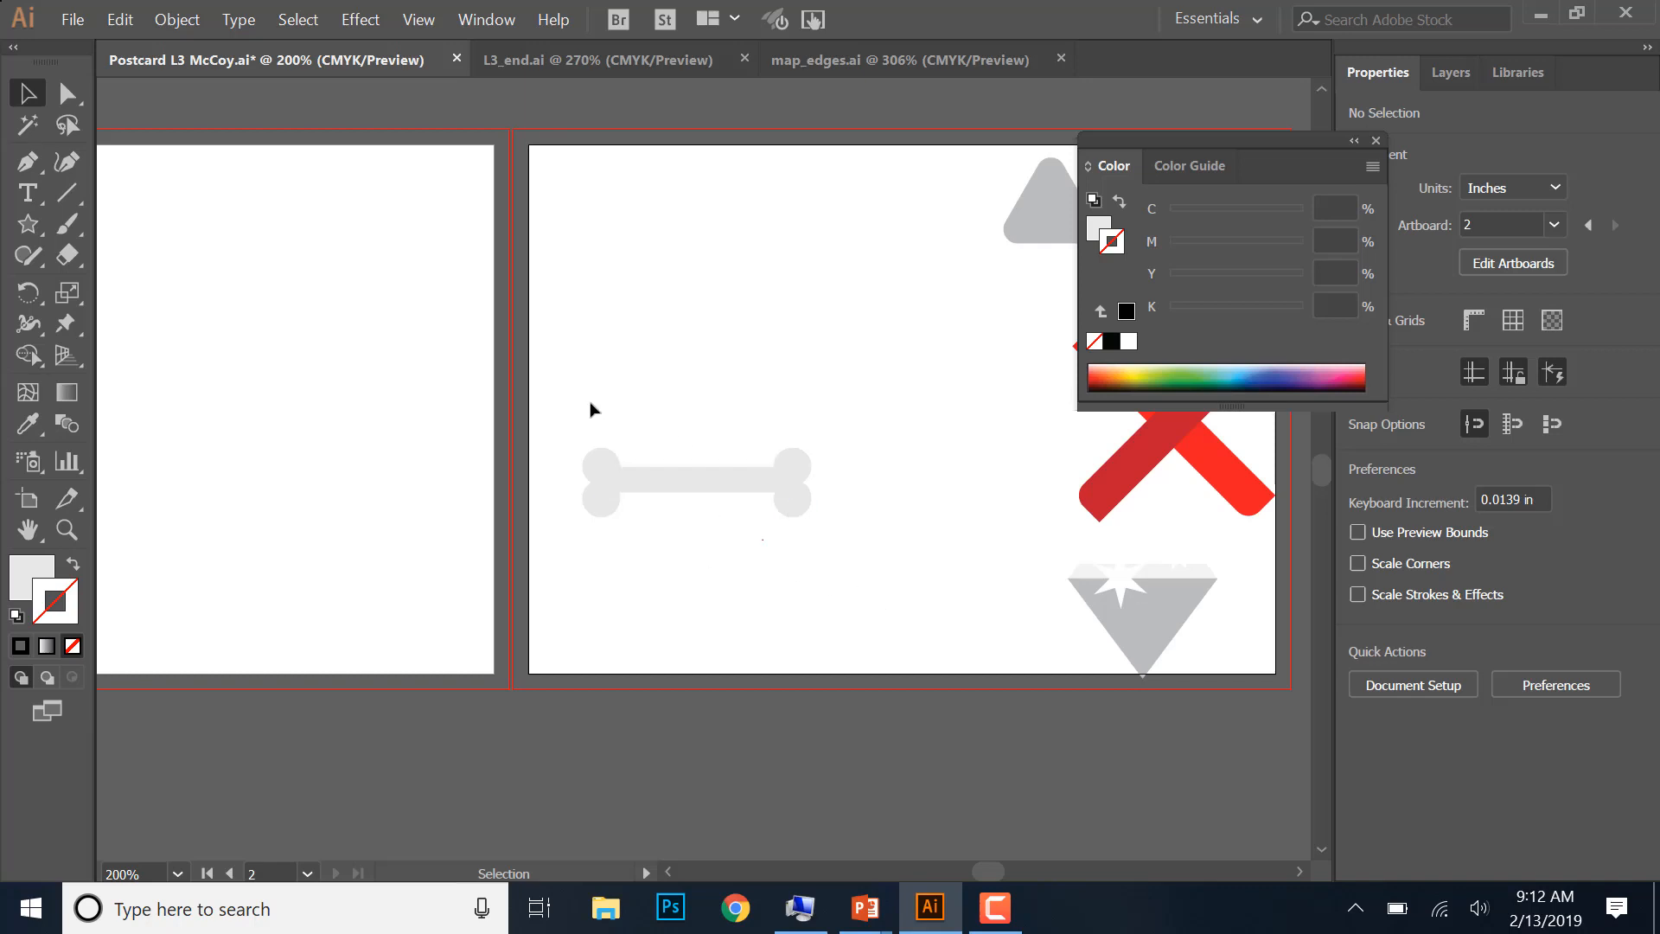
- Group the bar and its four end circles into one bone, and close the floating color settings
left_click_drag(575, 422, 855, 550)
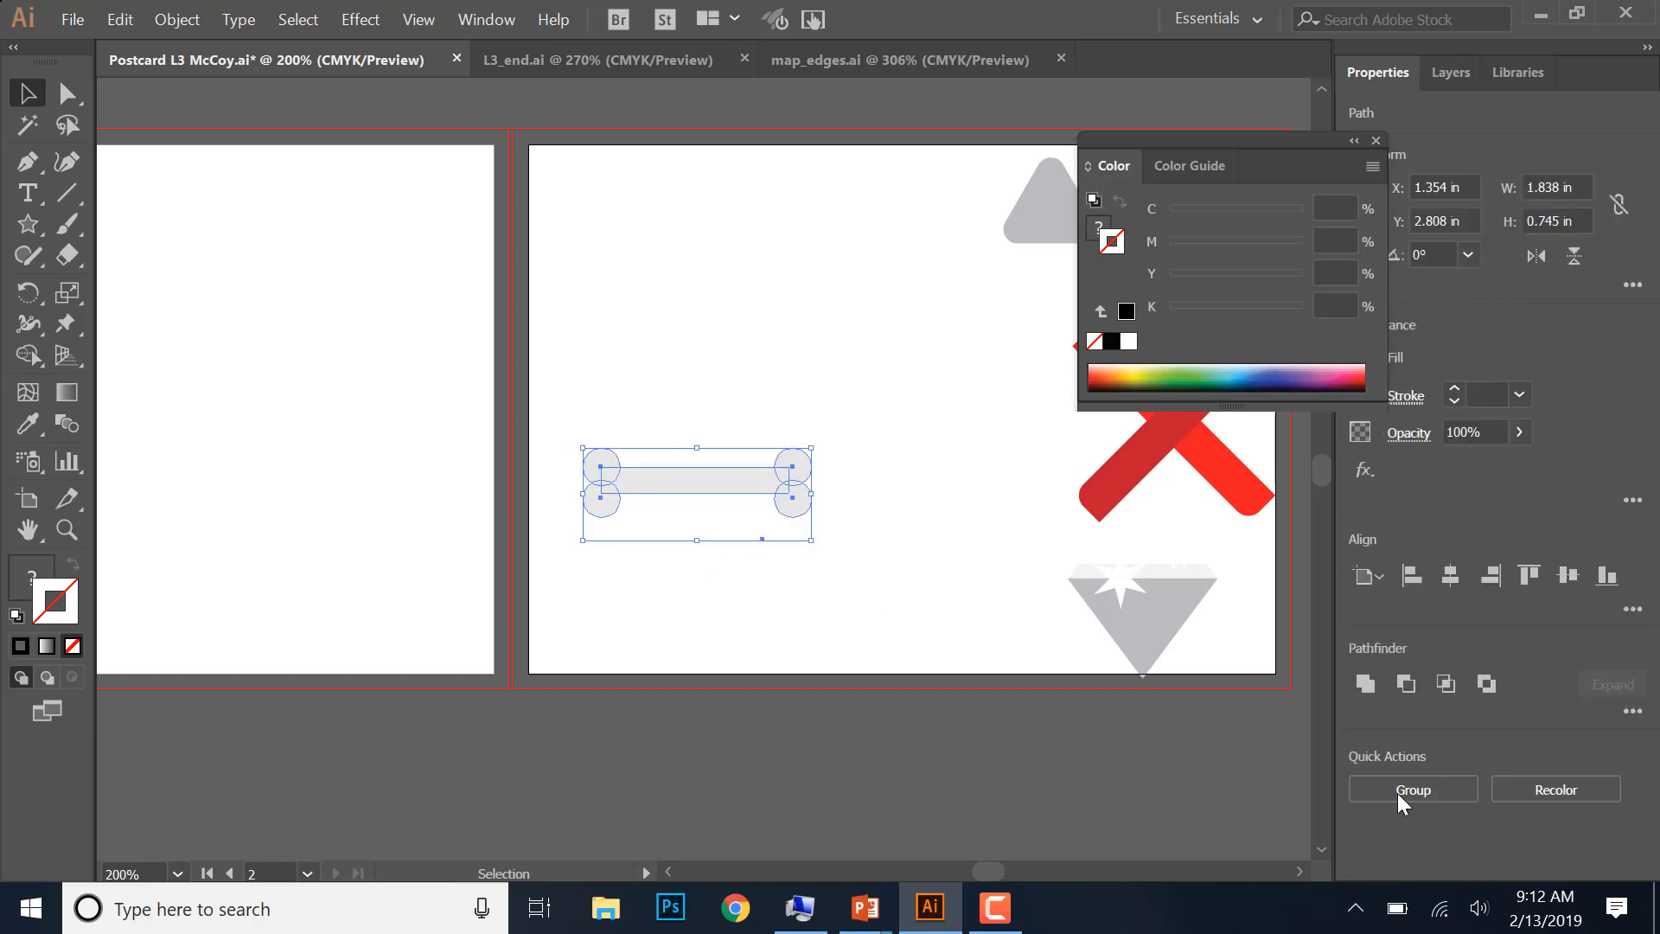
left_click(1376, 141)
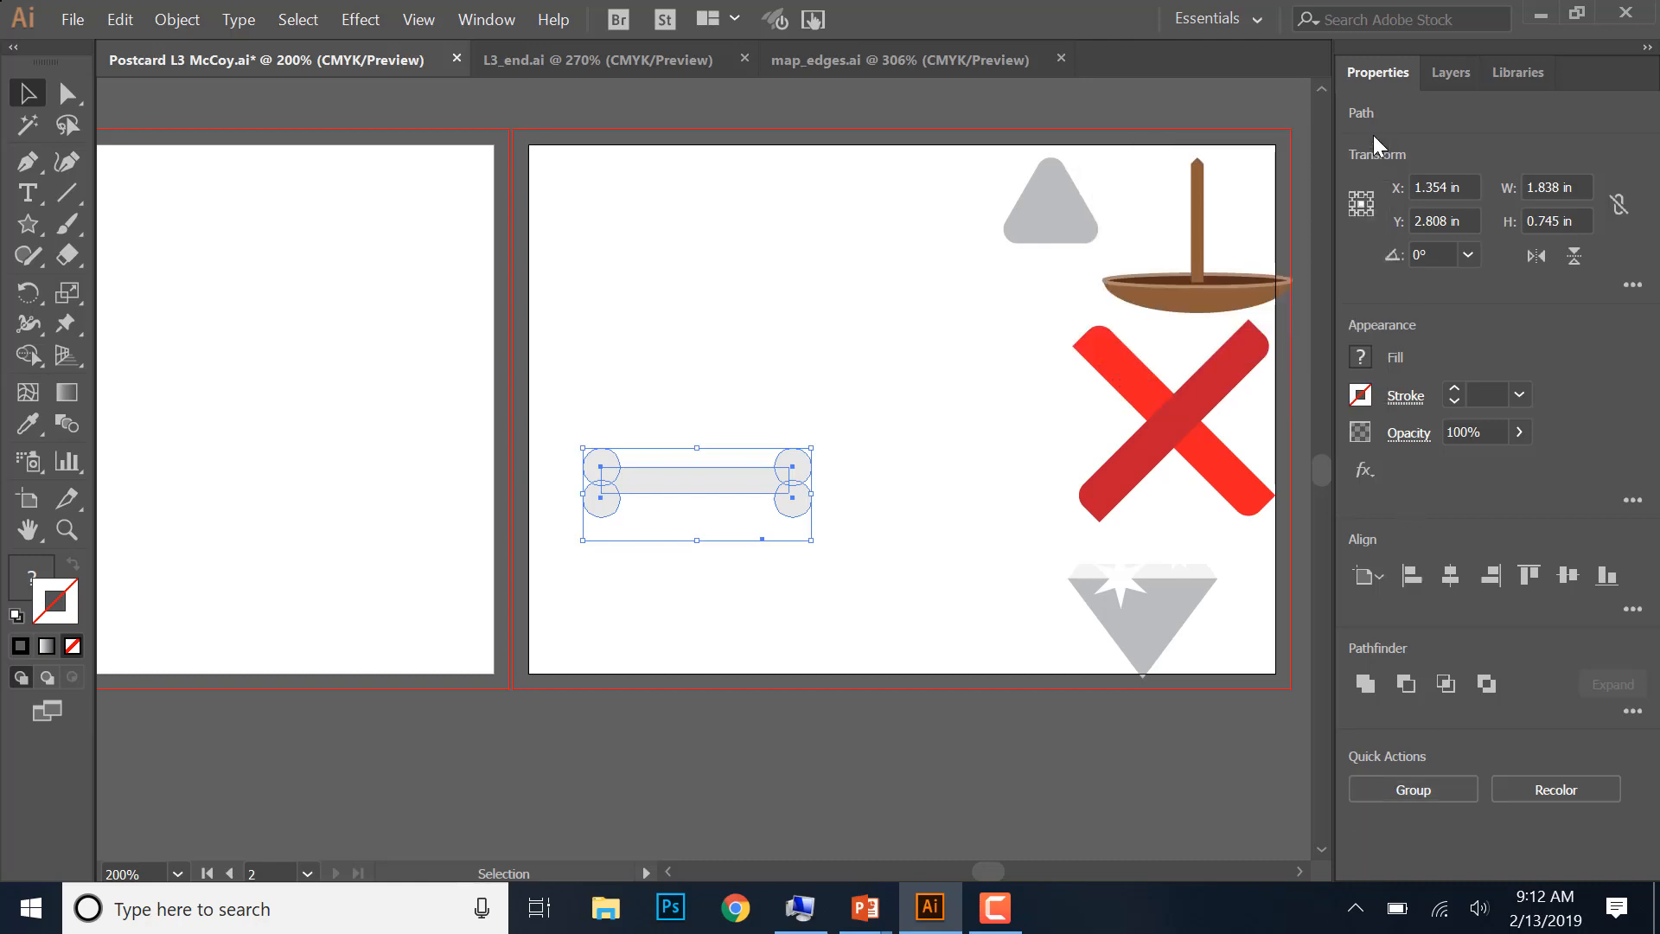
left_click(1418, 786)
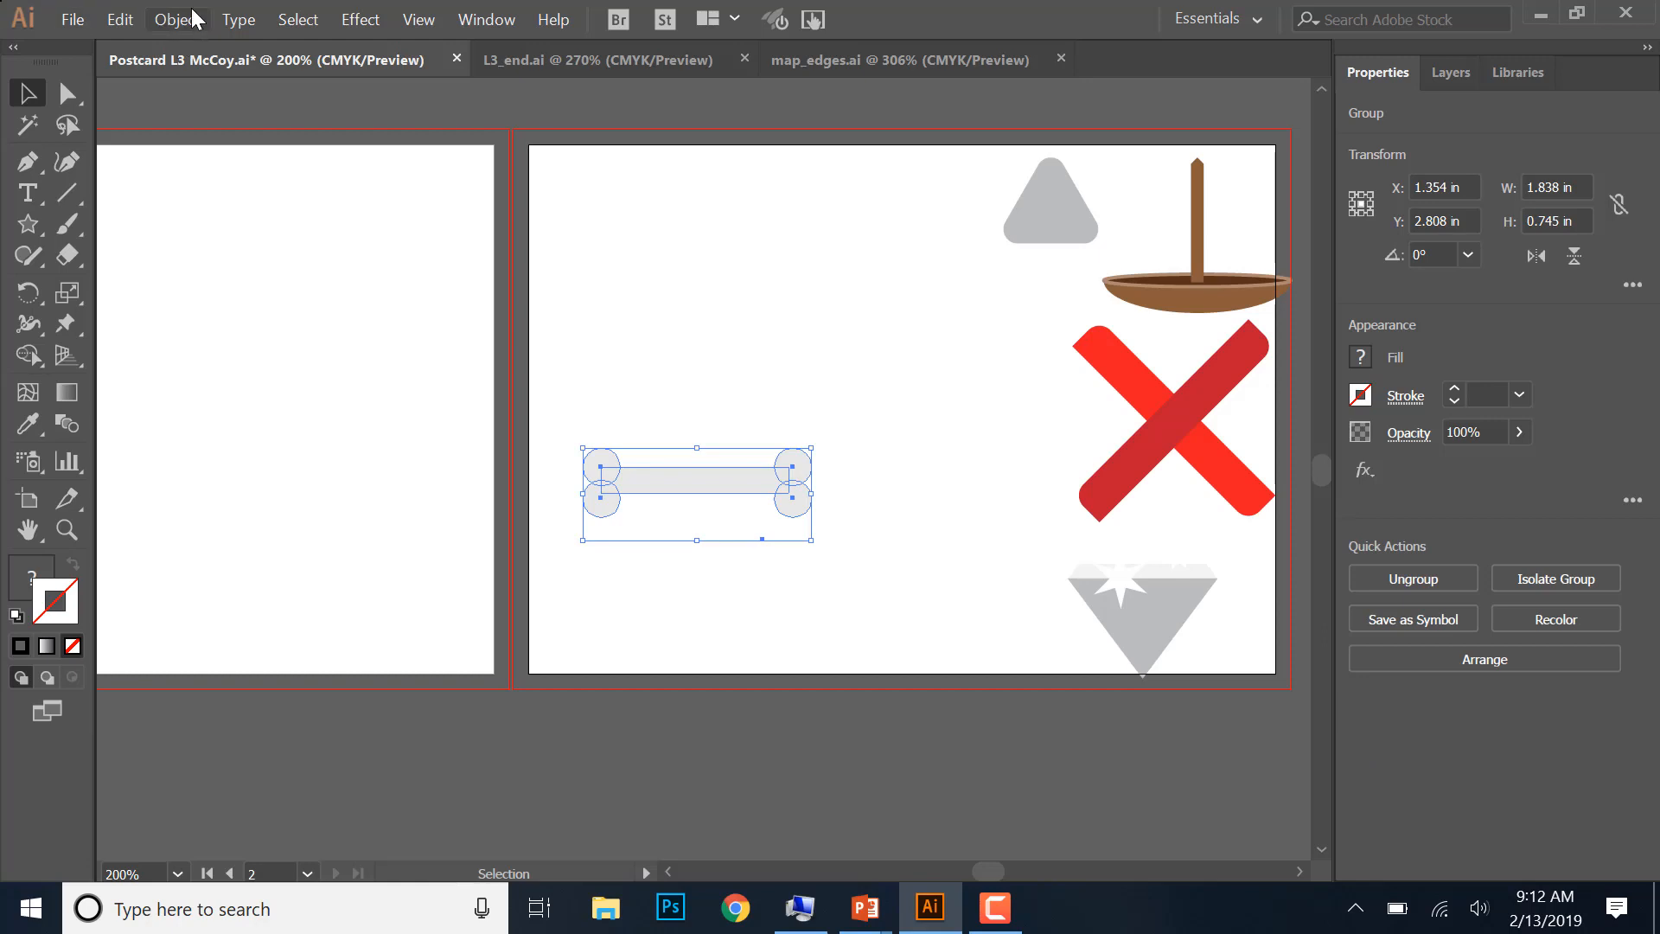
- Shift the bone group slightly upward and rotate it counterclockwise to about 46°
left_click(760, 498)
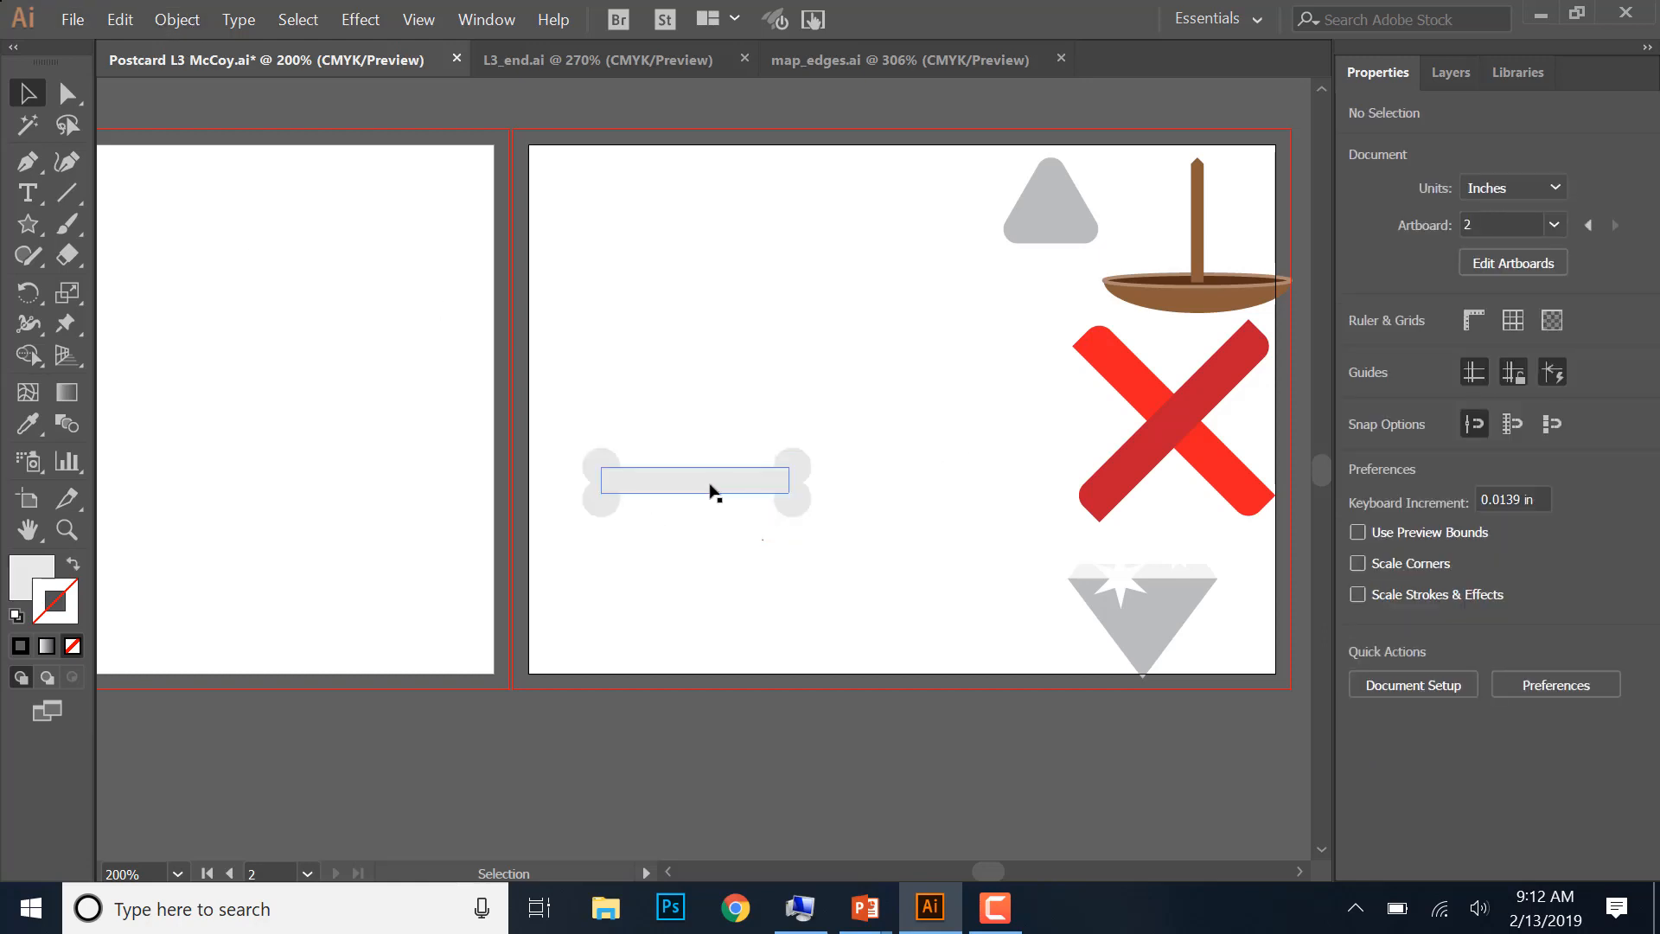
mouse_move(713, 484)
left_mouse_down()
mouse_move(711, 420)
mouse_move(716, 456)
left_mouse_up()
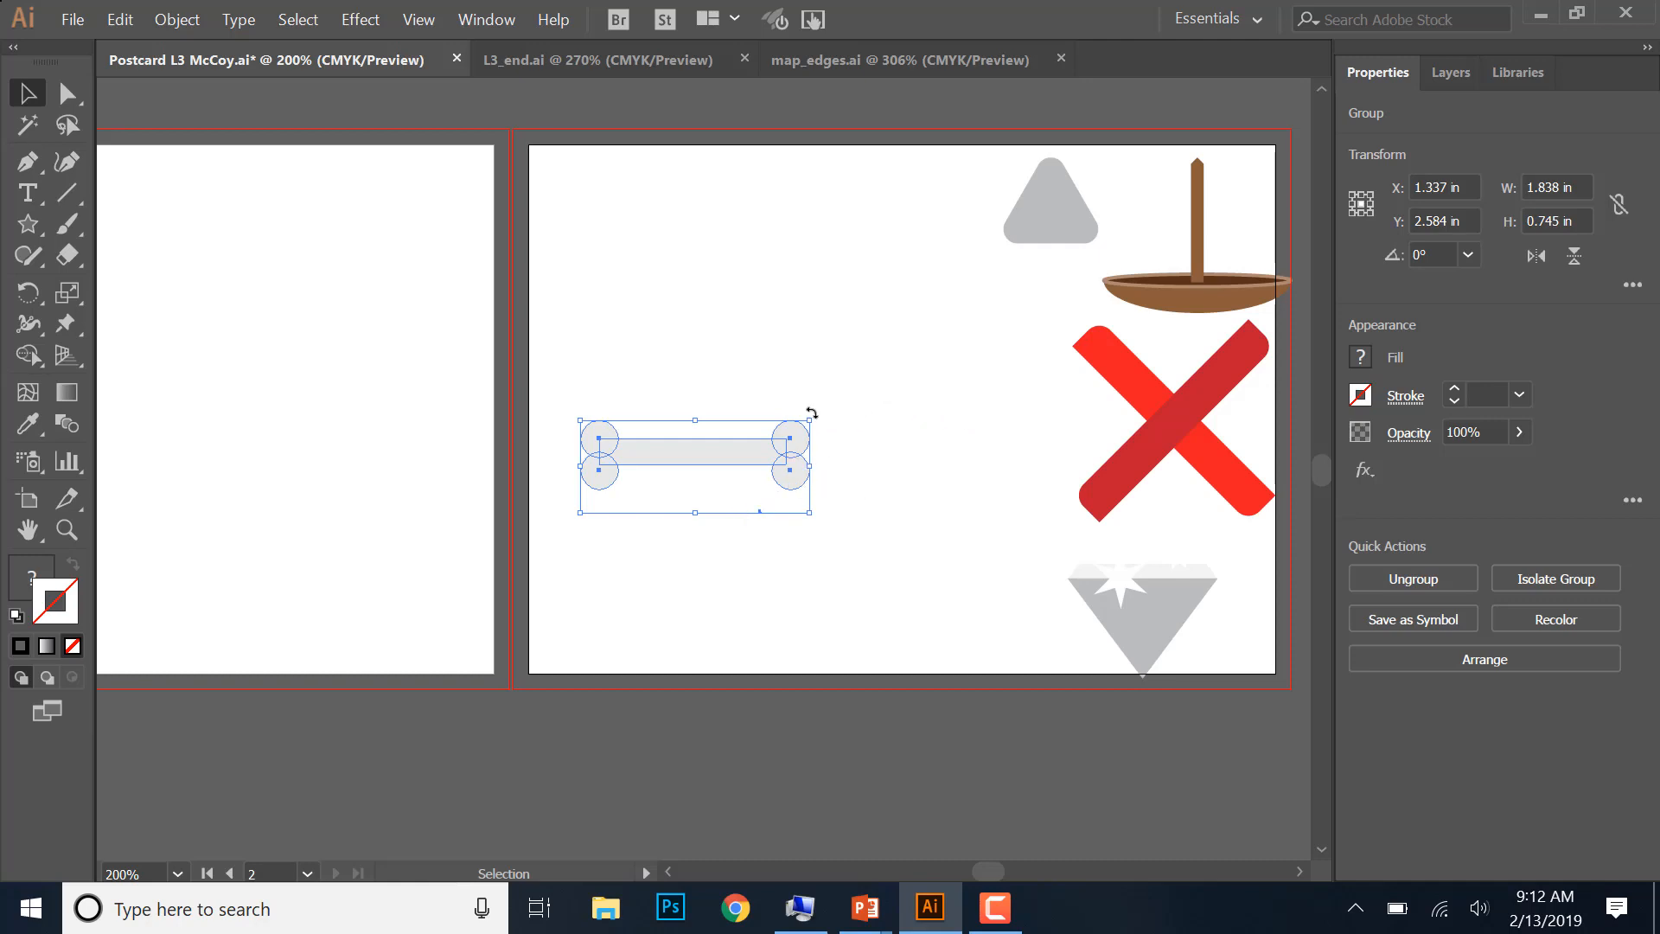
left_click_drag(812, 414, 745, 325)
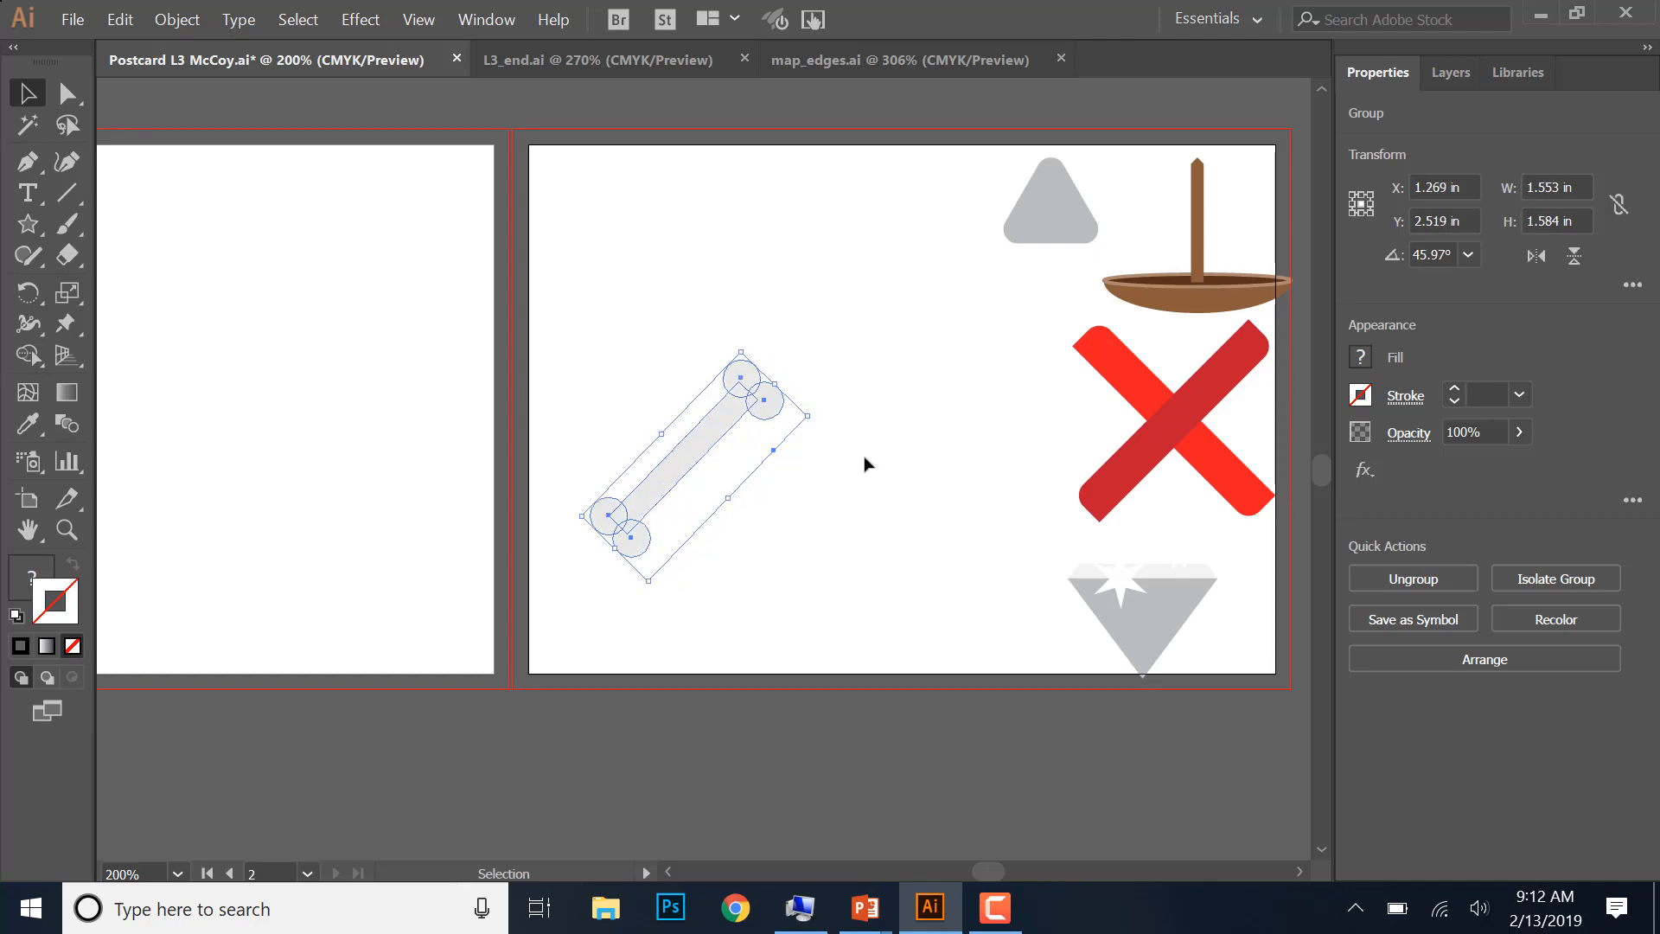
left_click(185, 24)
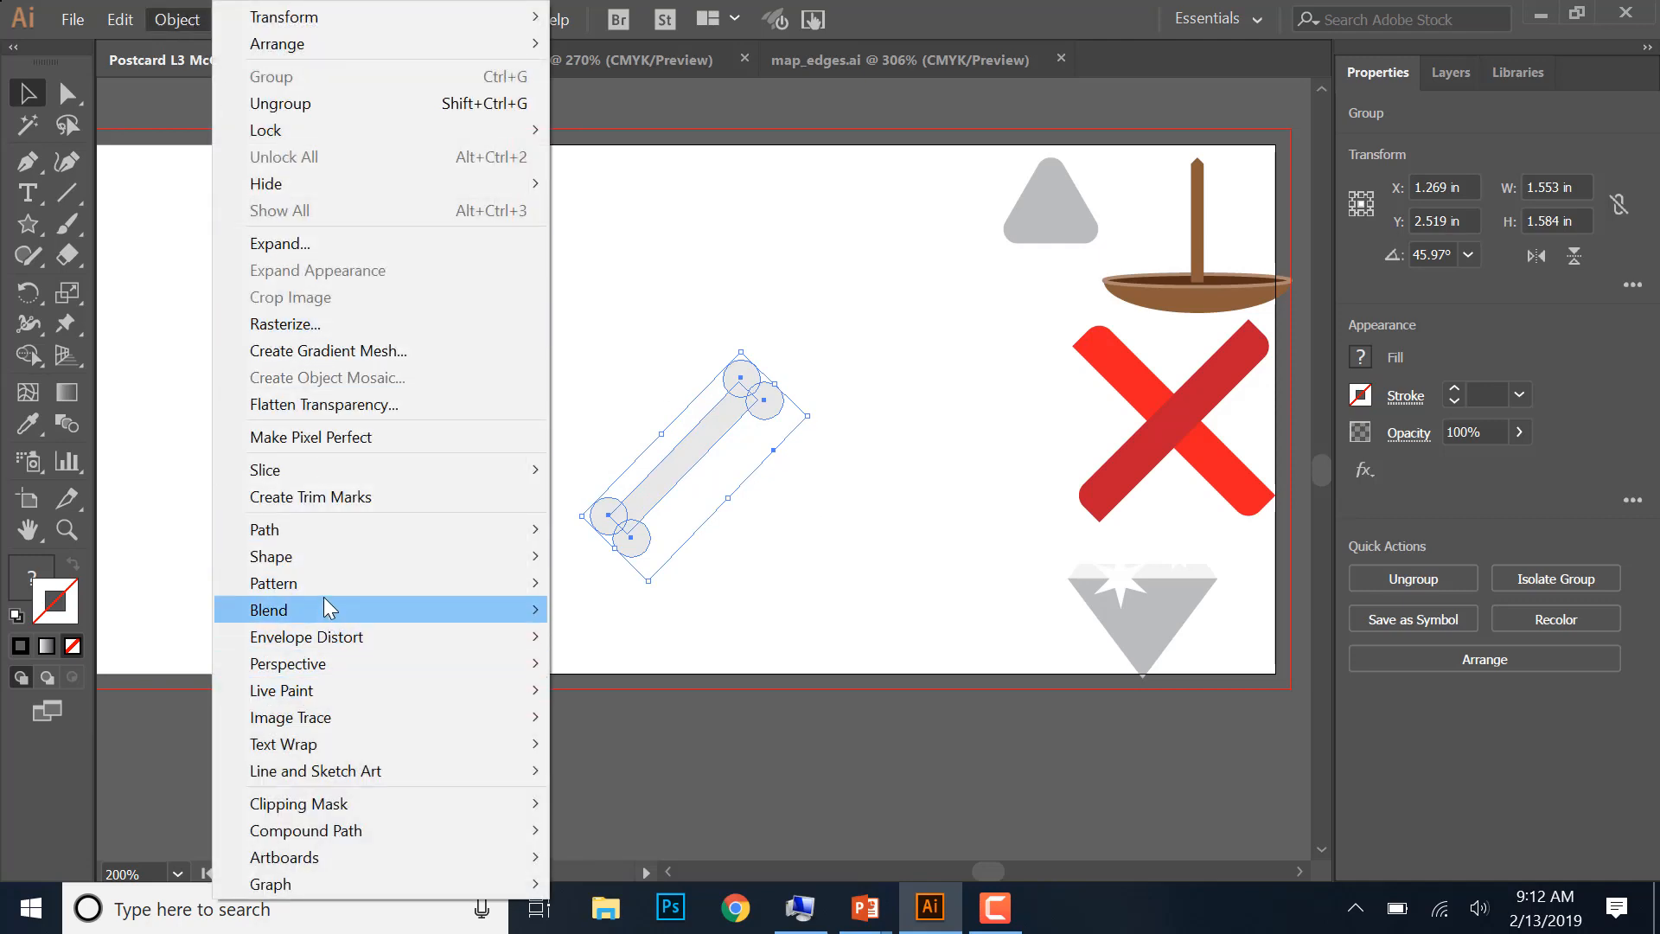
mouse_move(381, 18)
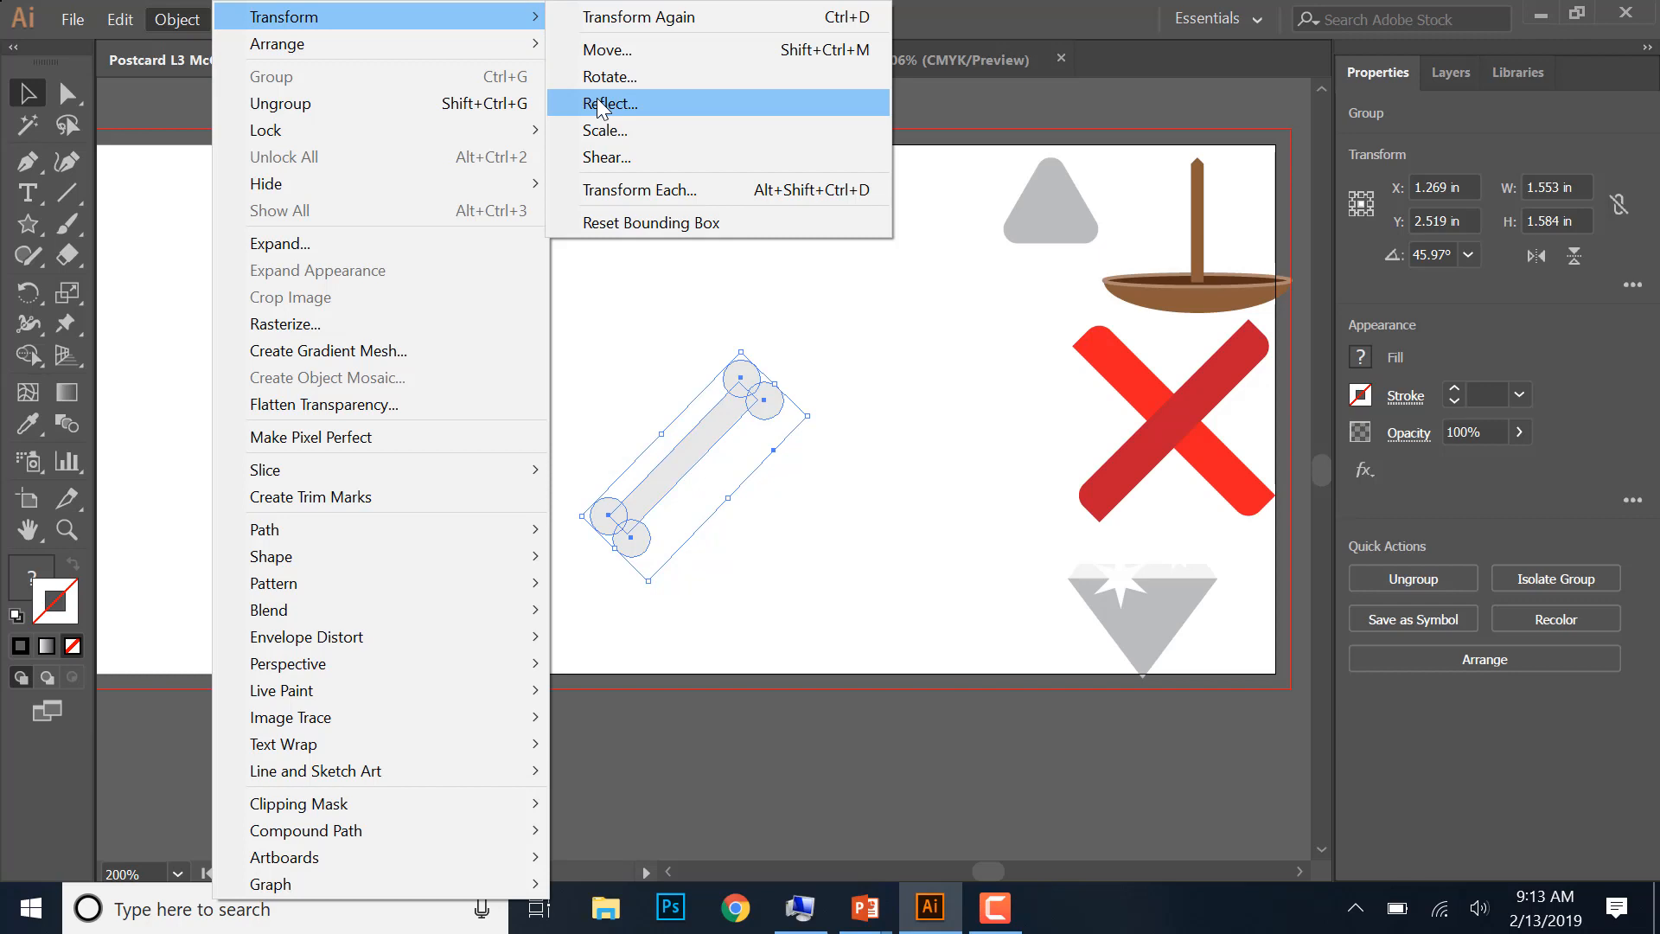
left_click(836, 443)
left_click(761, 453)
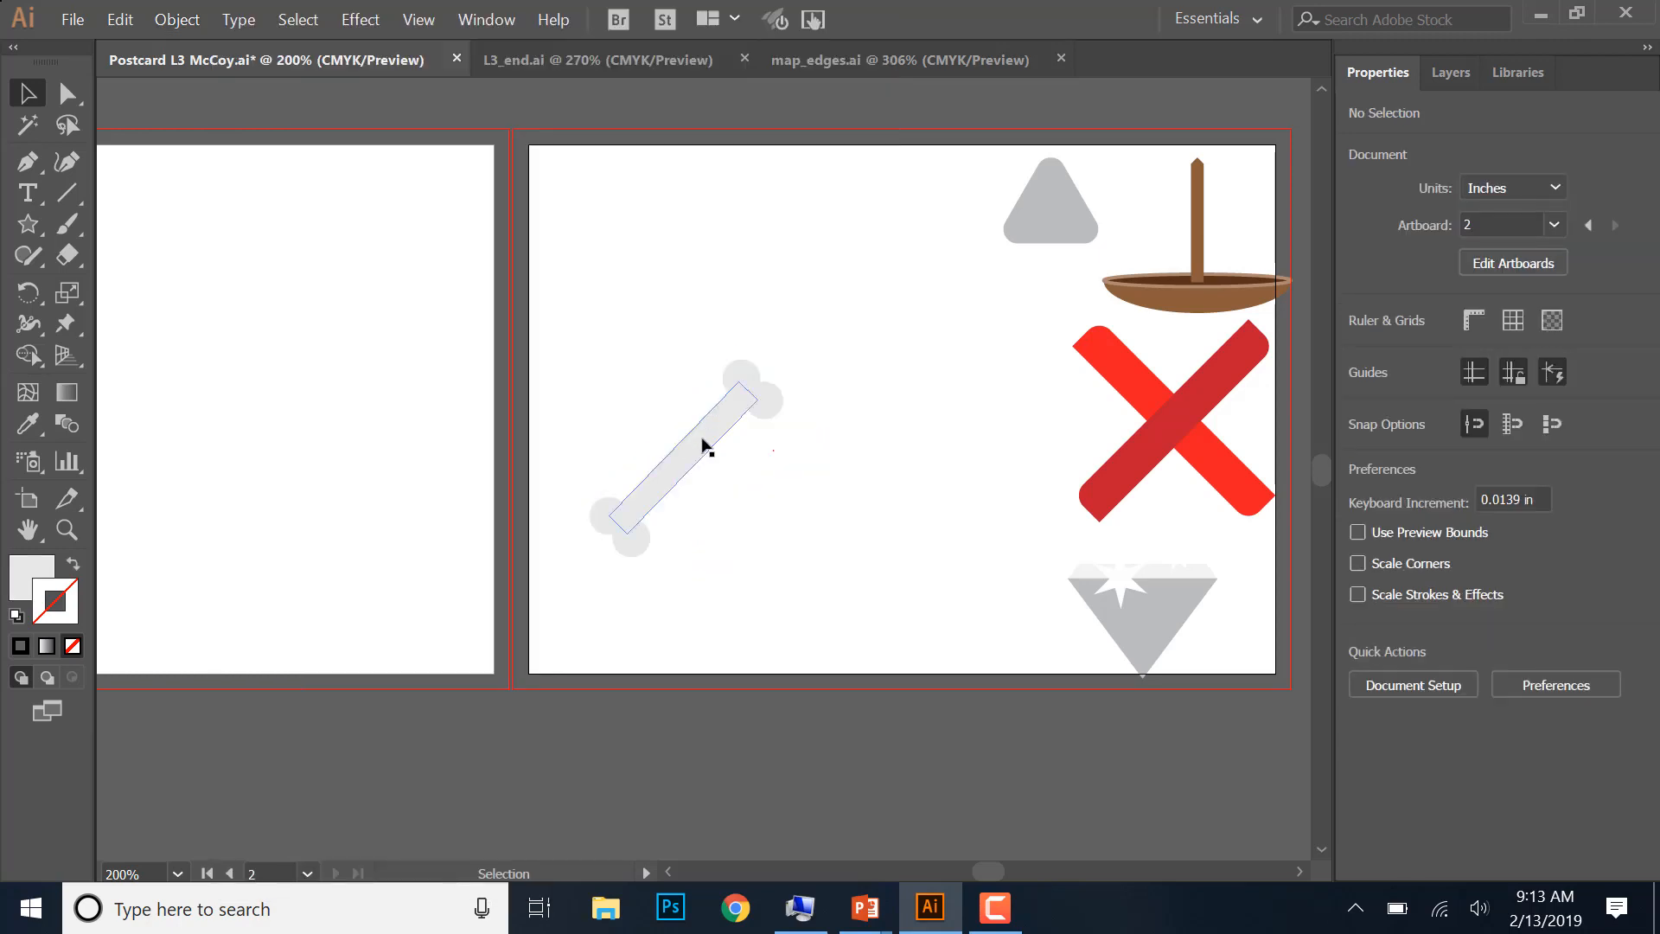
- Reflect a copy of the tilted bone across the vertical axis to form crossed bones
right_click(702, 445)
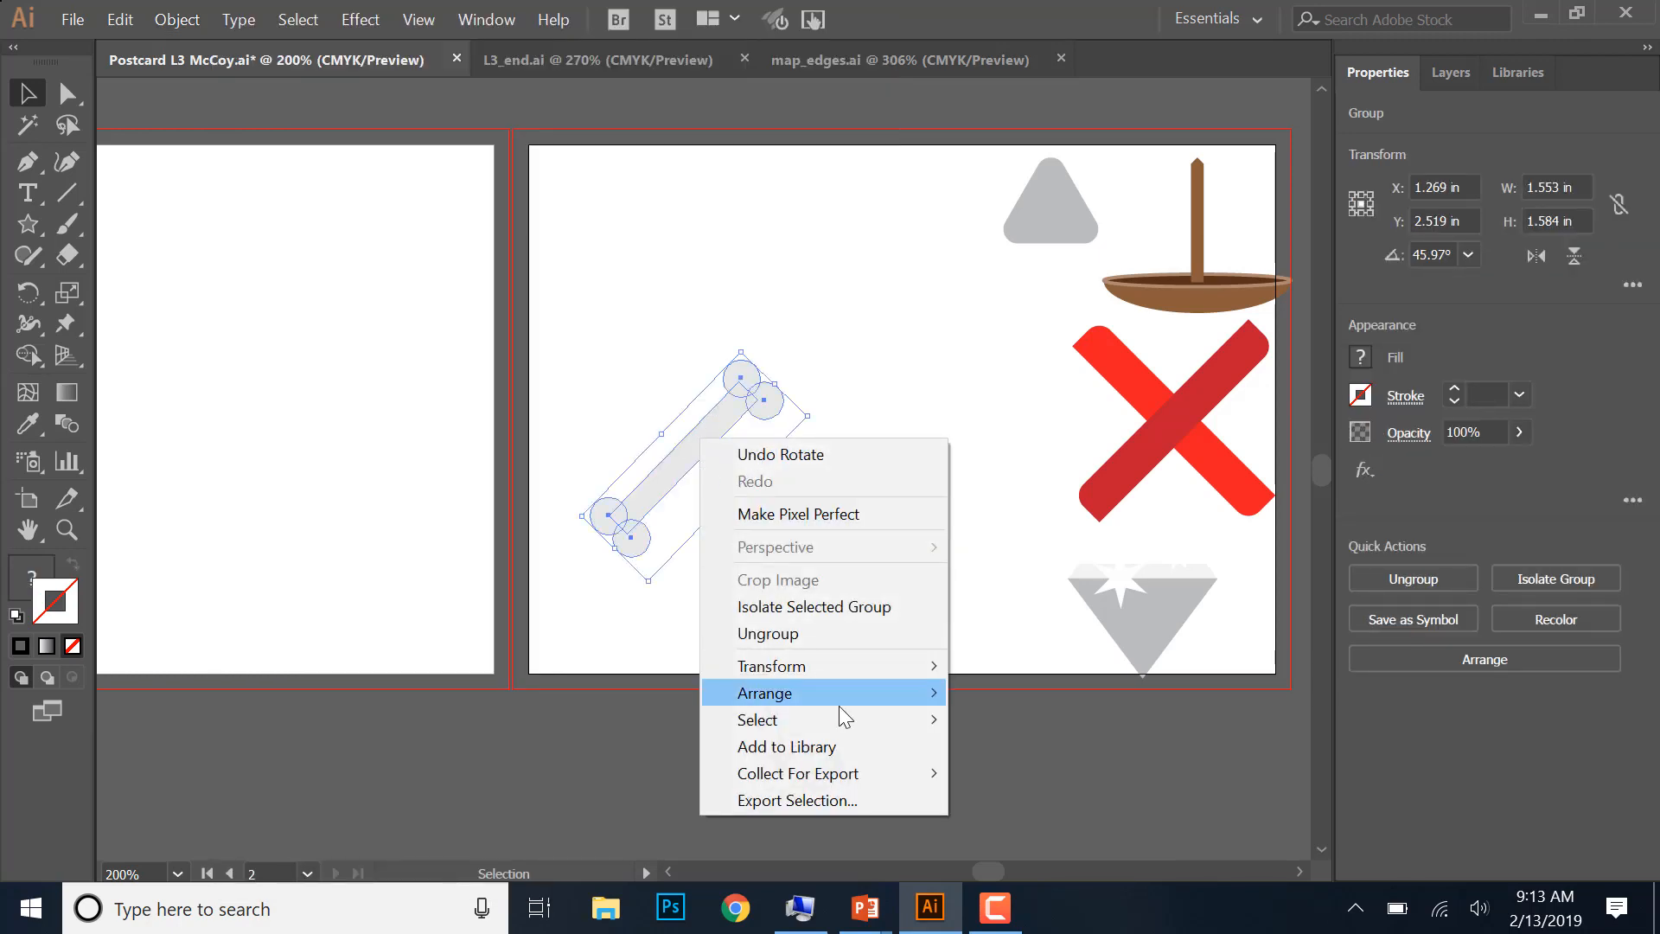
mouse_move(855, 664)
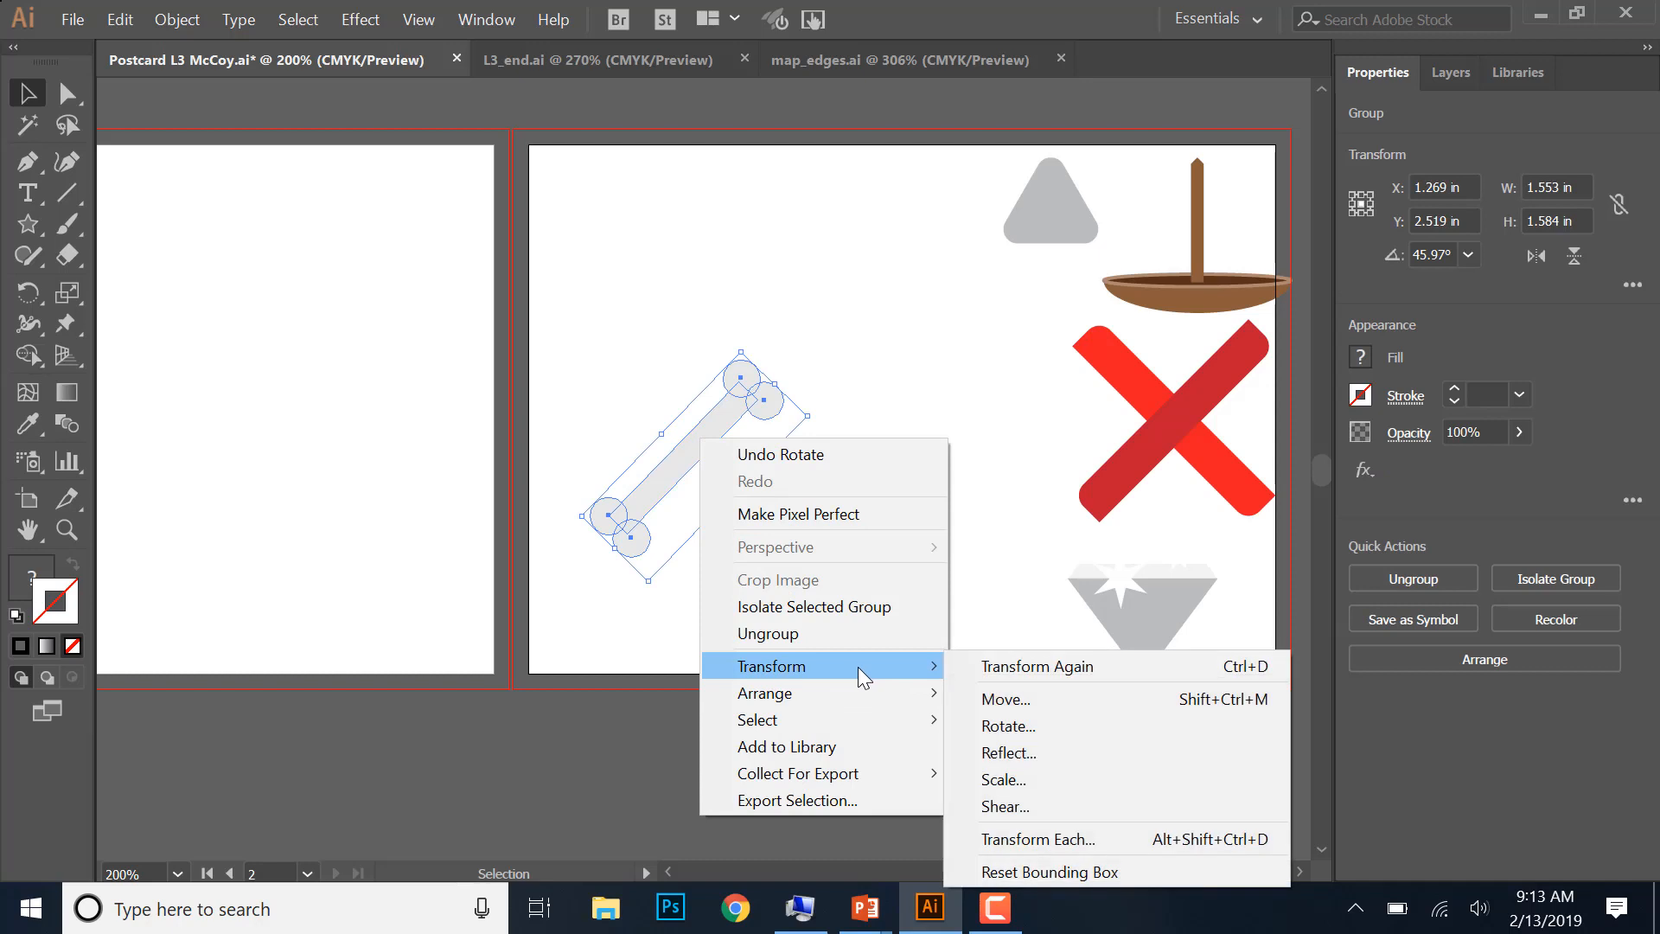
left_click(1010, 752)
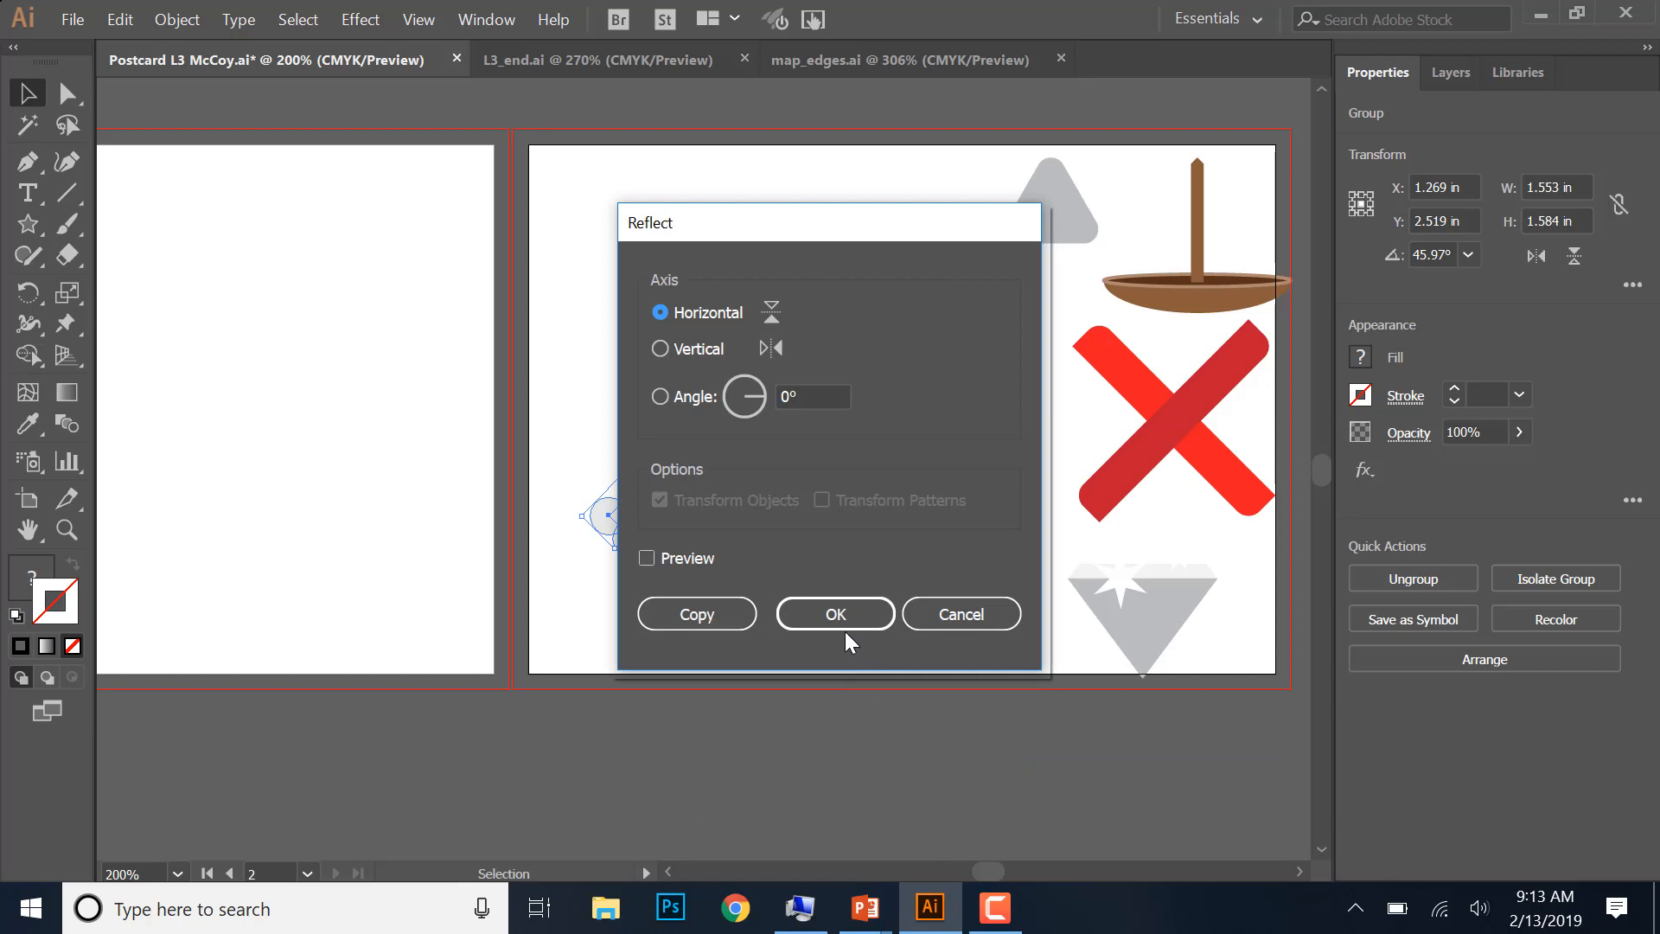
left_click(659, 349)
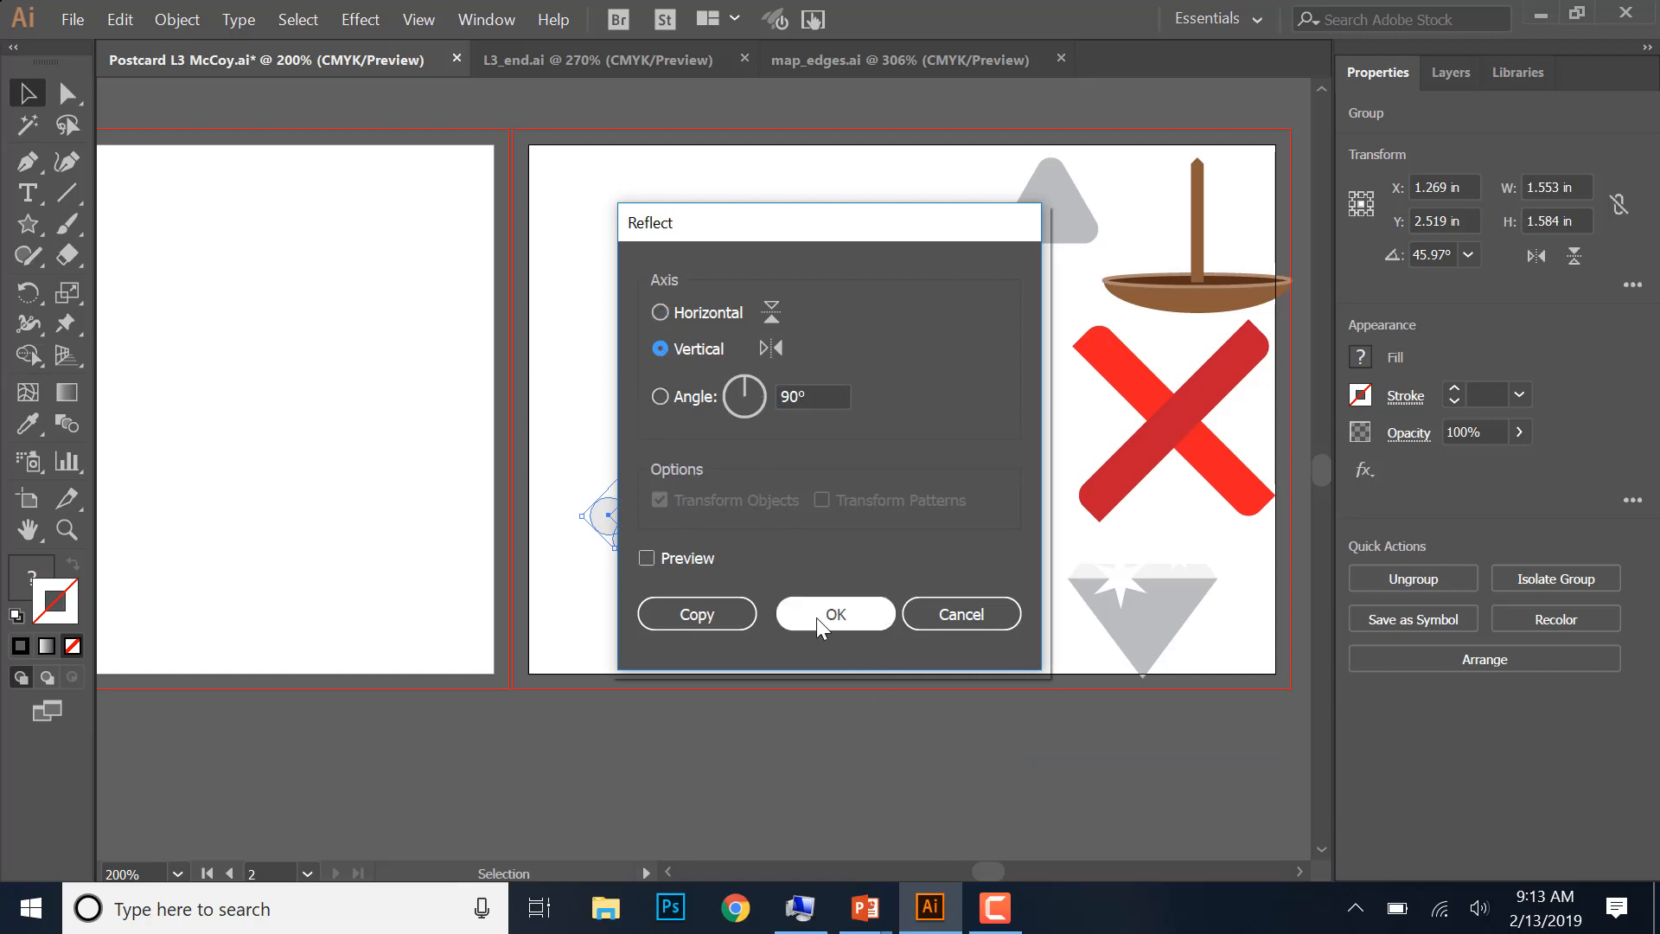
left_click(734, 616)
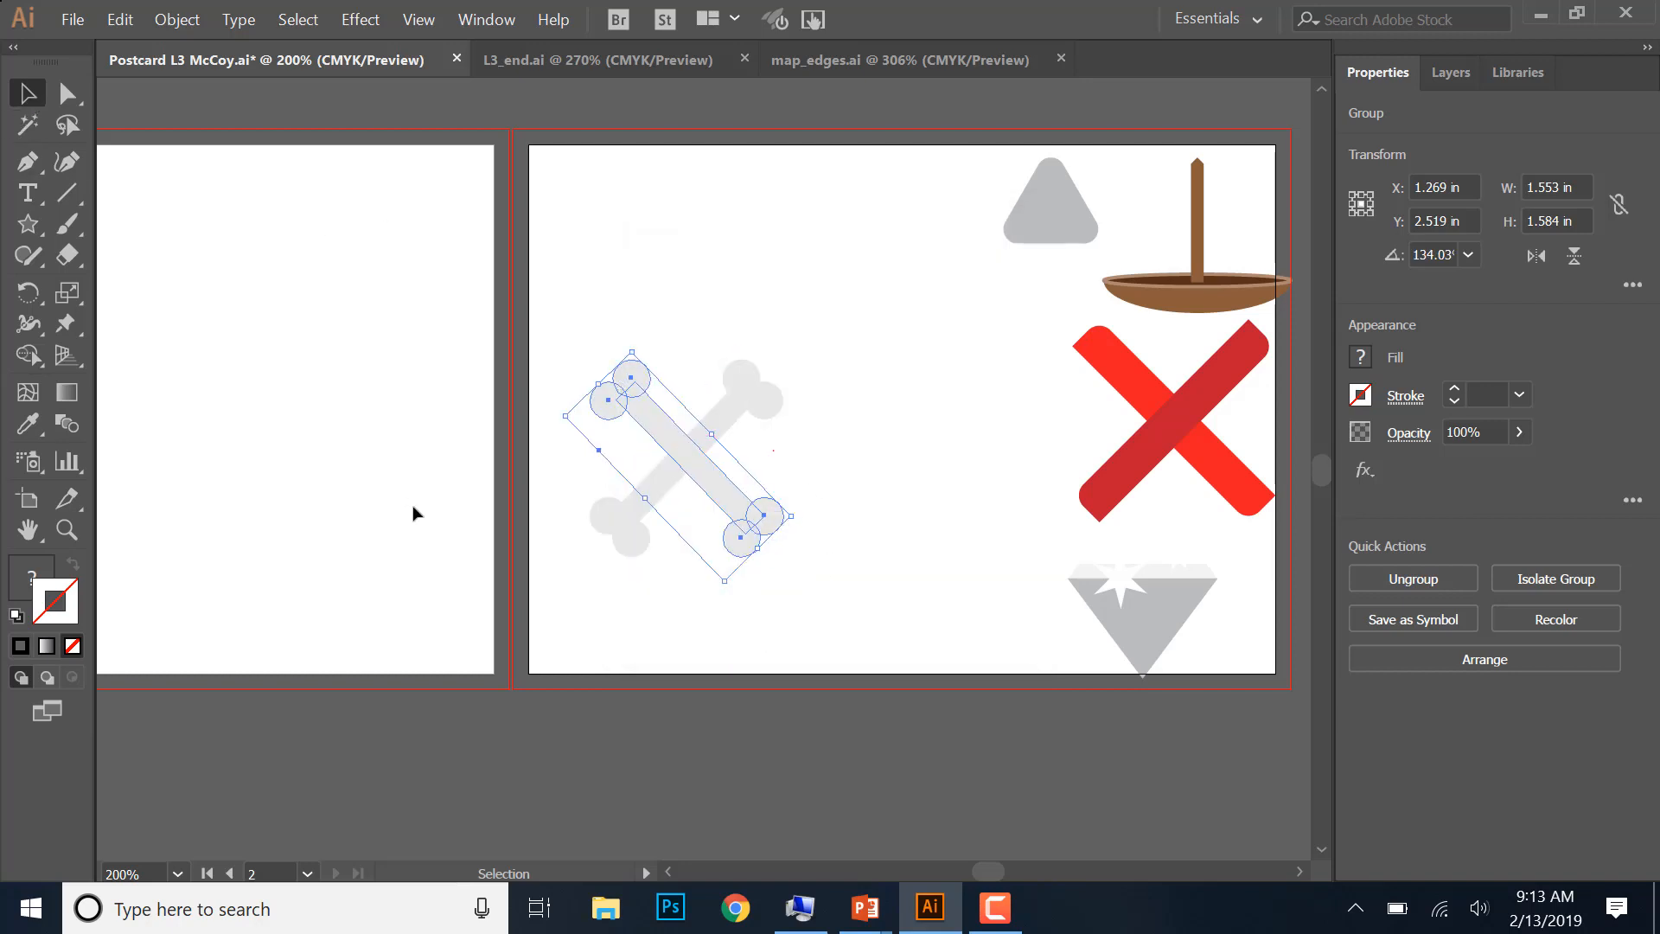
- Deselect the bones, review the finished treasure map in L3_end.ai, and return to the postcard document
left_click(804, 374)
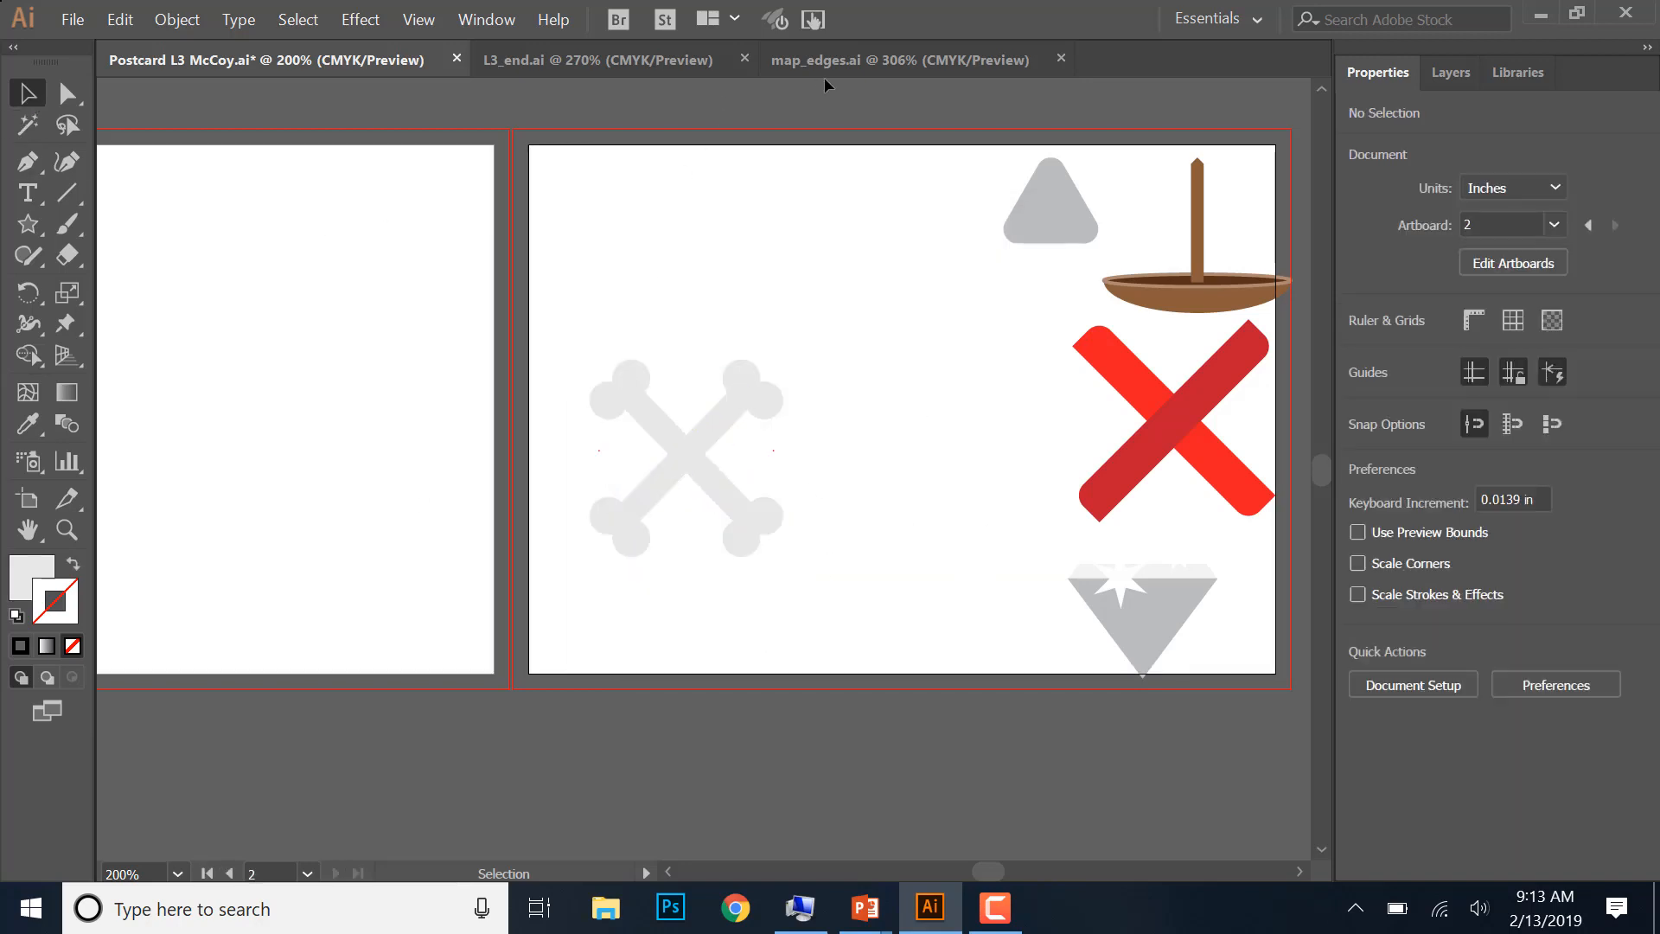
left_click(870, 60)
left_click(666, 60)
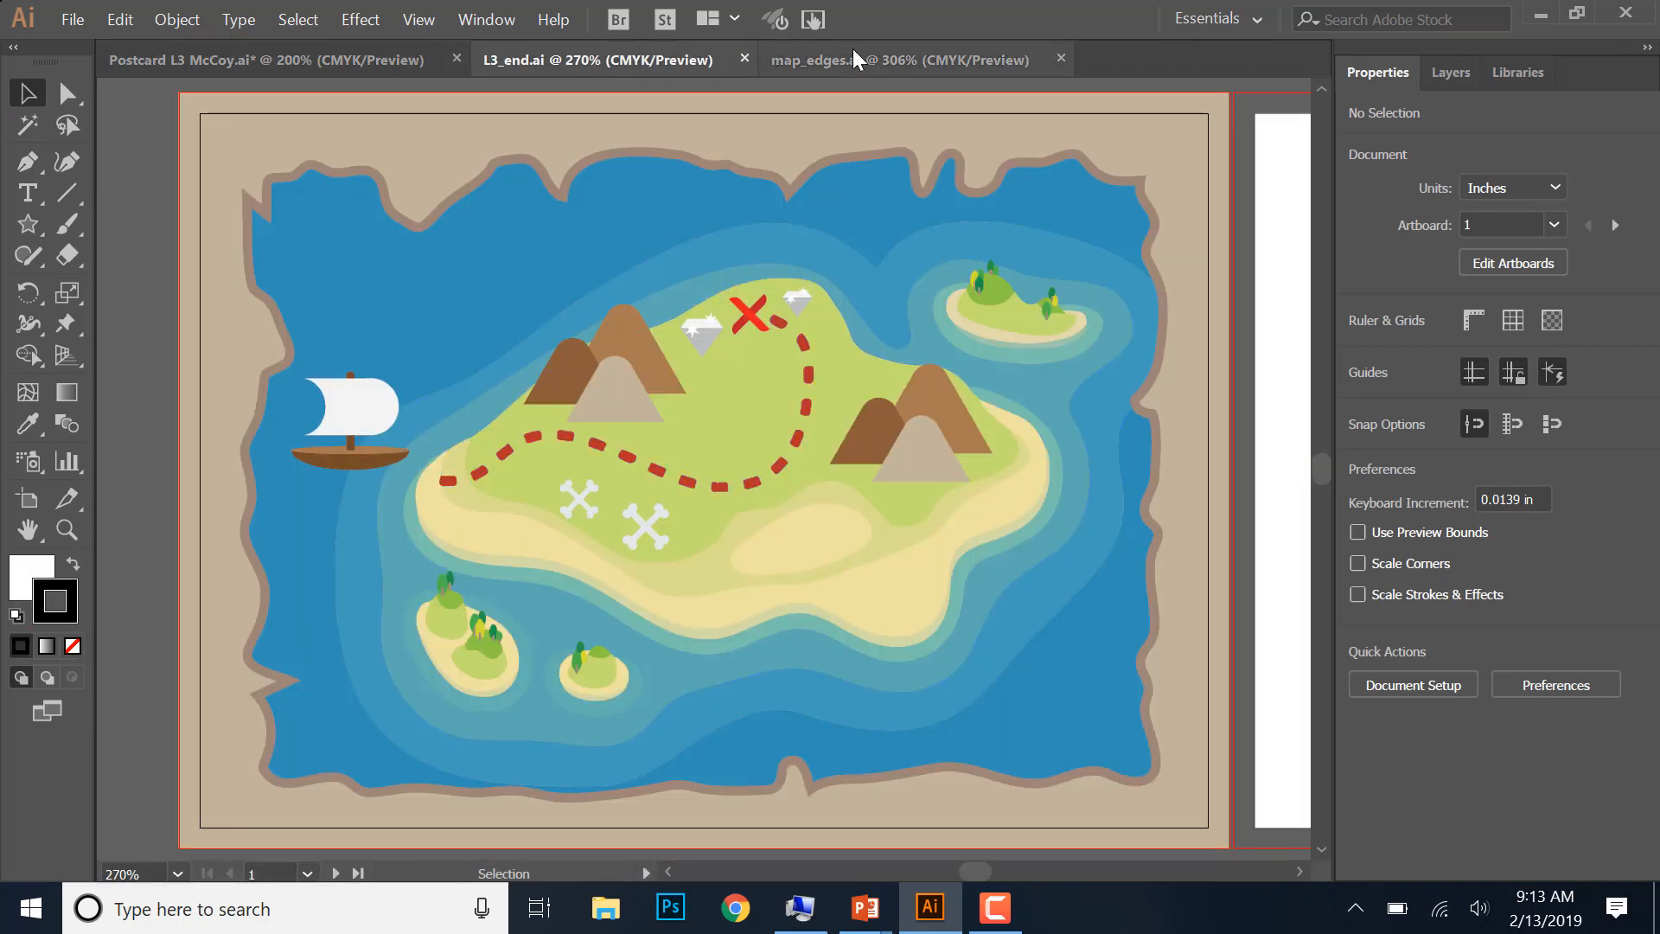
left_click(303, 58)
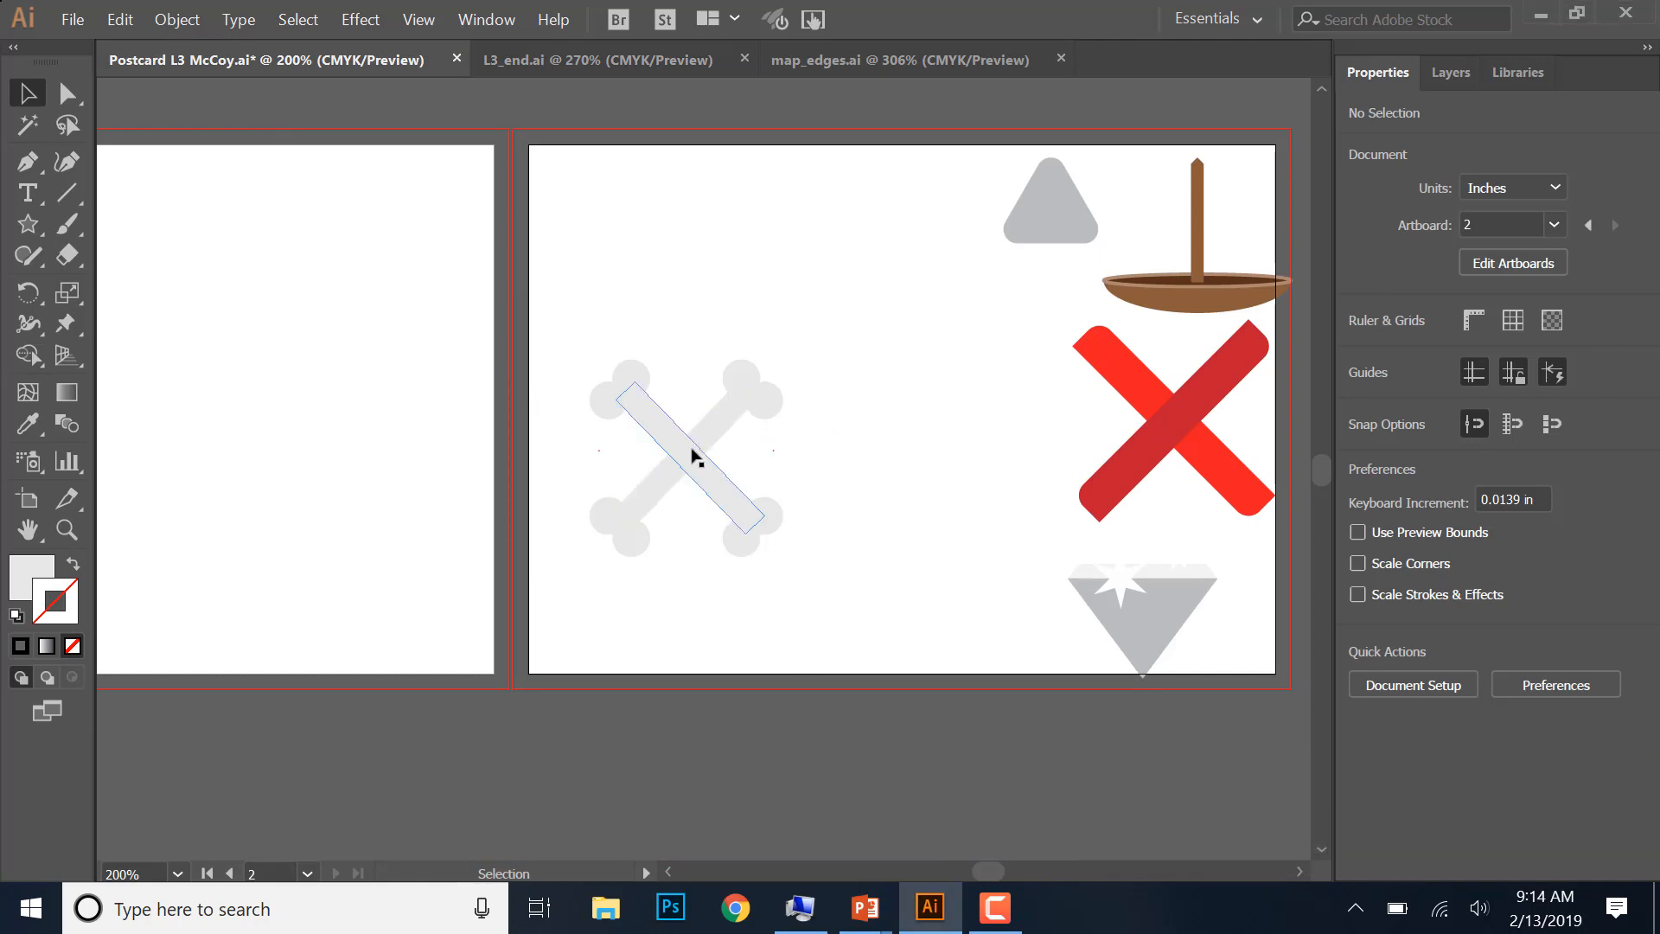
- Group the two crossed bones into one object and move it up beside the gray rounded triangle
left_click_drag(692, 453, 731, 396)
key("ctrl+z")
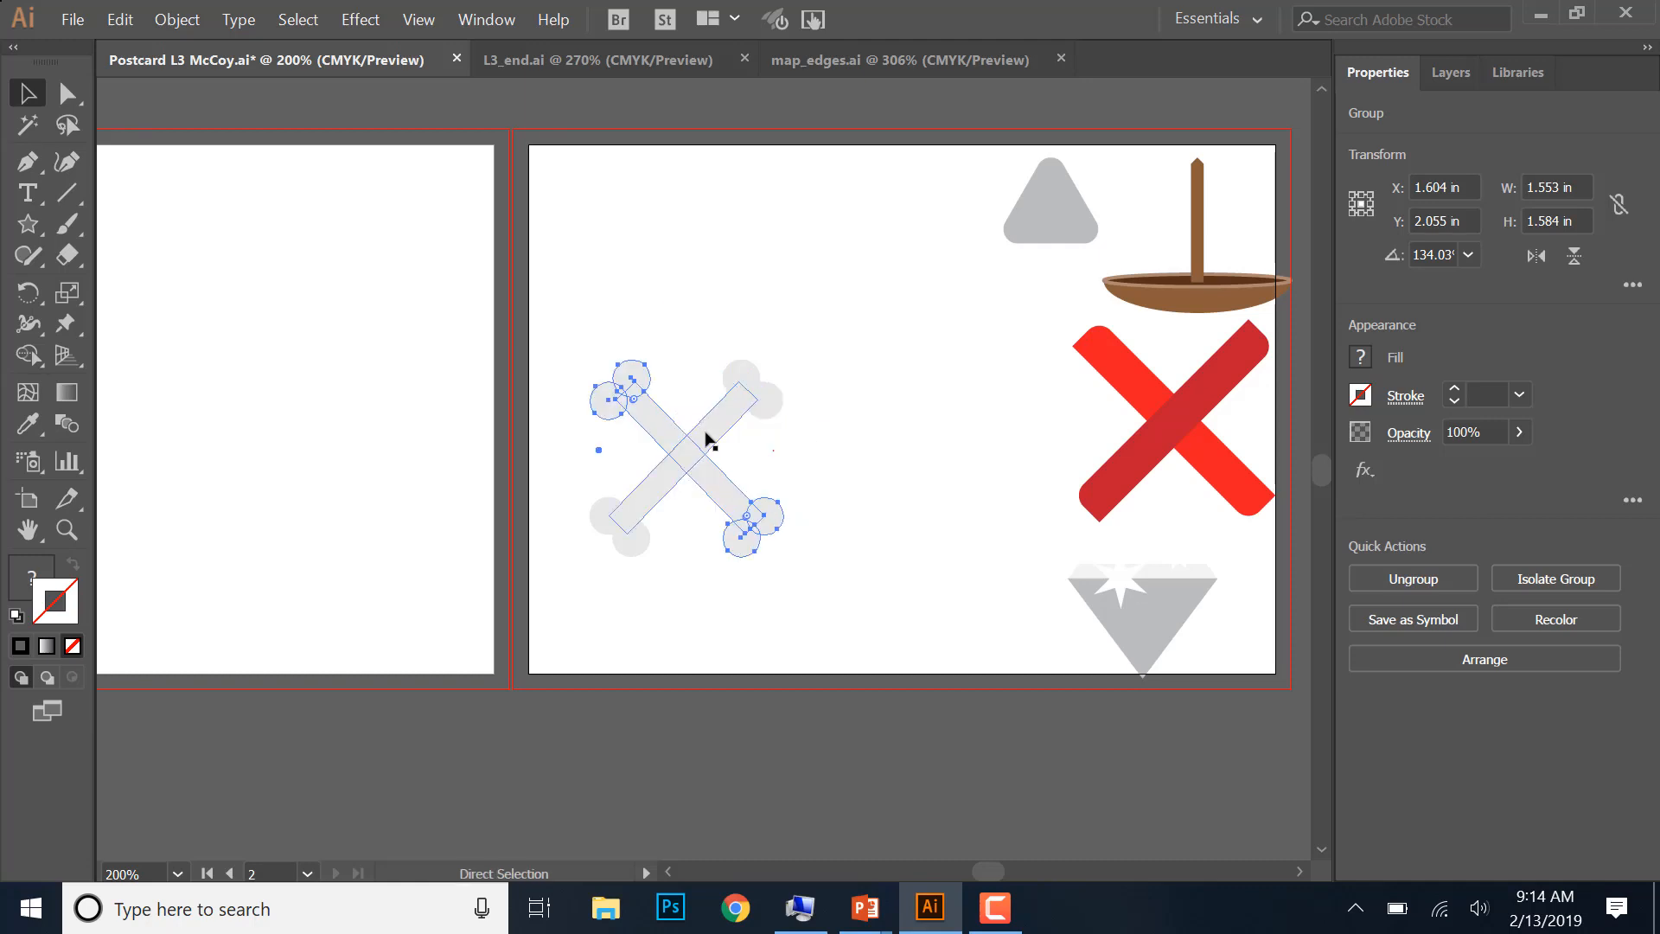
left_click(694, 238)
left_click_drag(581, 294, 830, 597)
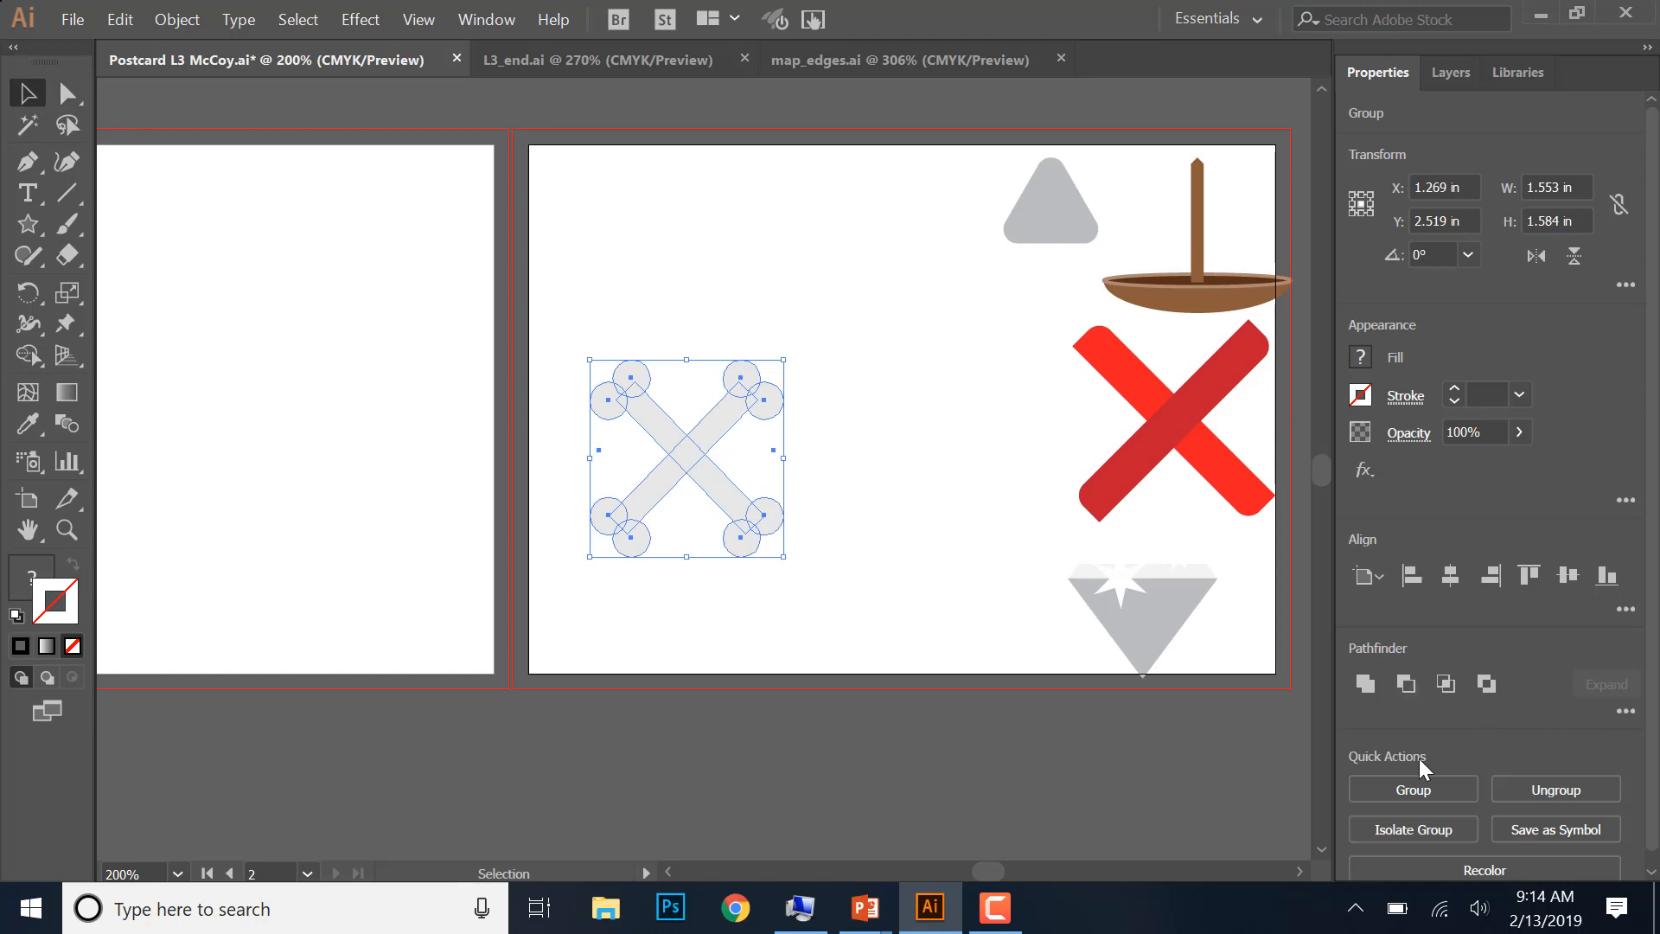
left_click(1406, 791)
left_click_drag(772, 357, 900, 260)
left_click(908, 515)
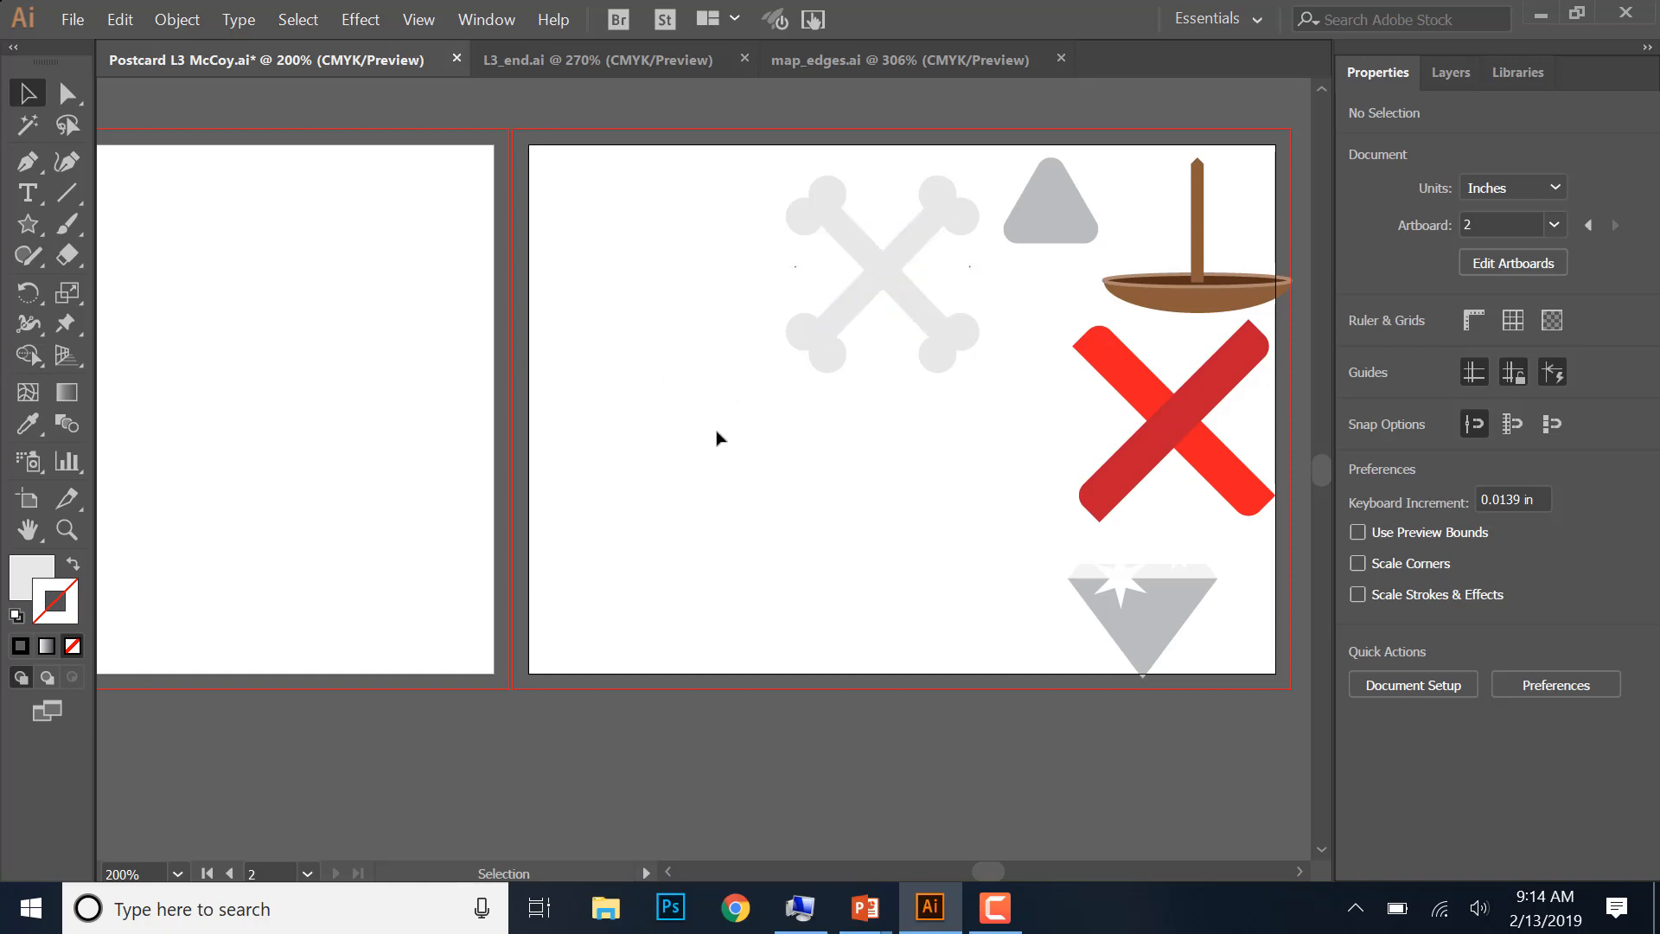
- Try the Shaper tool by sketching a hexagon and a triangle in the artboard's empty area, scribbling each one away
left_click(26, 257)
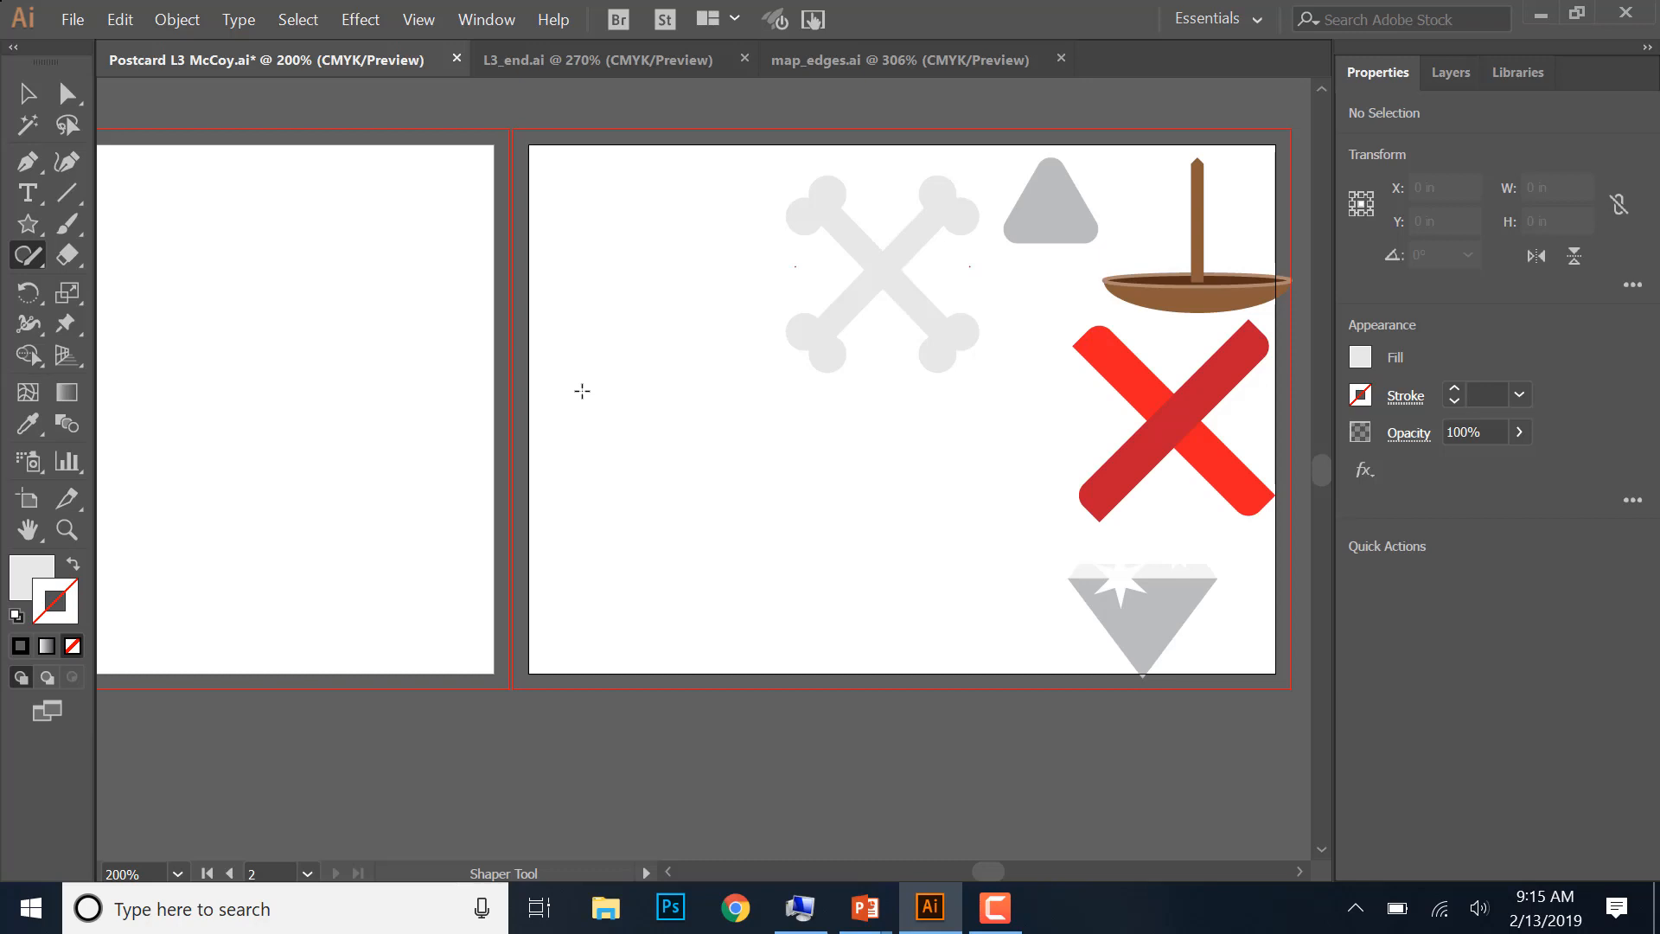
mouse_move(586, 381)
left_mouse_down()
mouse_move(574, 471)
mouse_move(686, 476)
mouse_move(673, 379)
mouse_move(587, 389)
left_mouse_up()
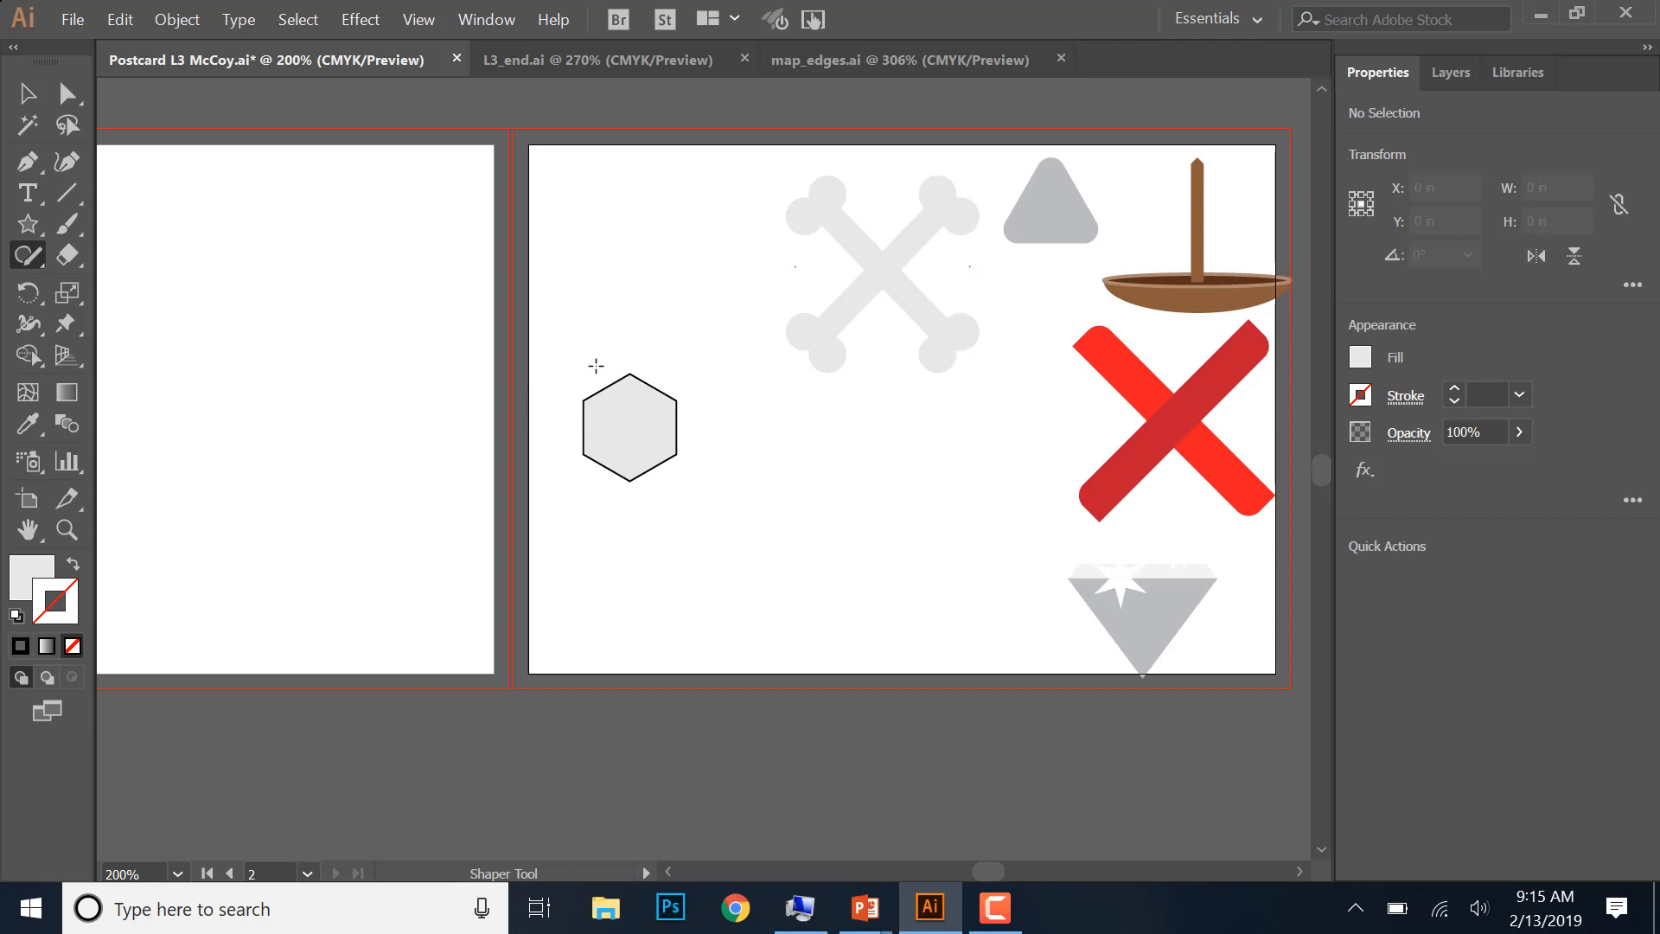
mouse_move(586, 378)
left_mouse_down()
mouse_move(631, 408)
mouse_move(597, 440)
mouse_move(664, 490)
left_mouse_up()
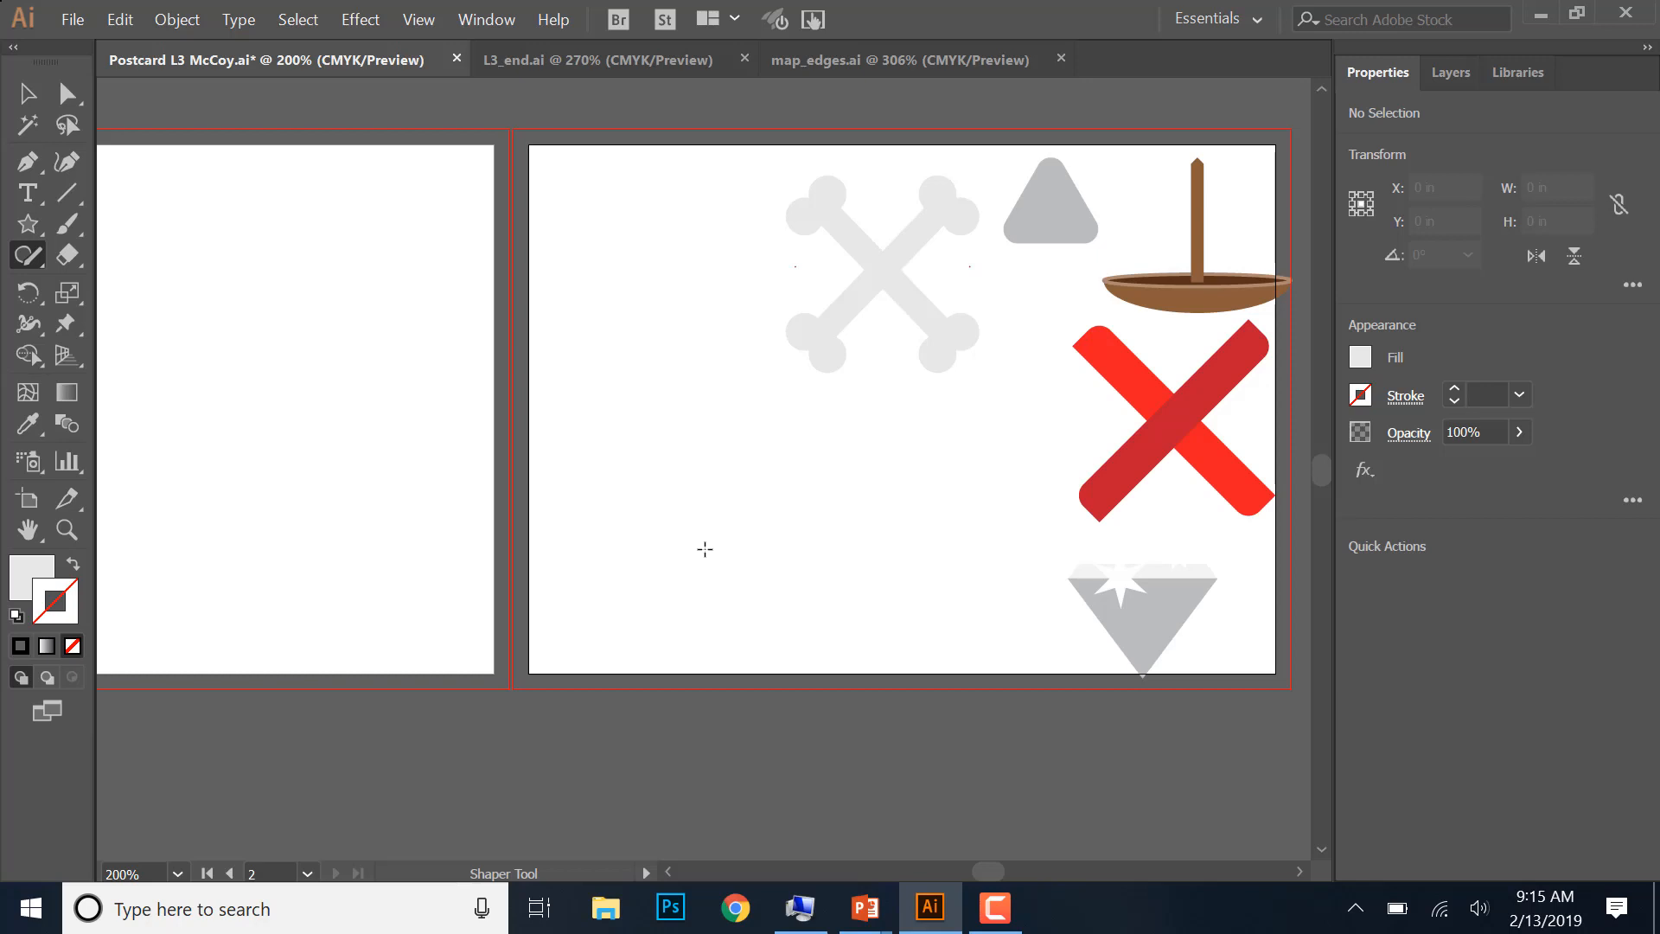
mouse_move(592, 475)
left_mouse_down()
mouse_move(648, 410)
mouse_move(684, 470)
mouse_move(593, 475)
left_mouse_up()
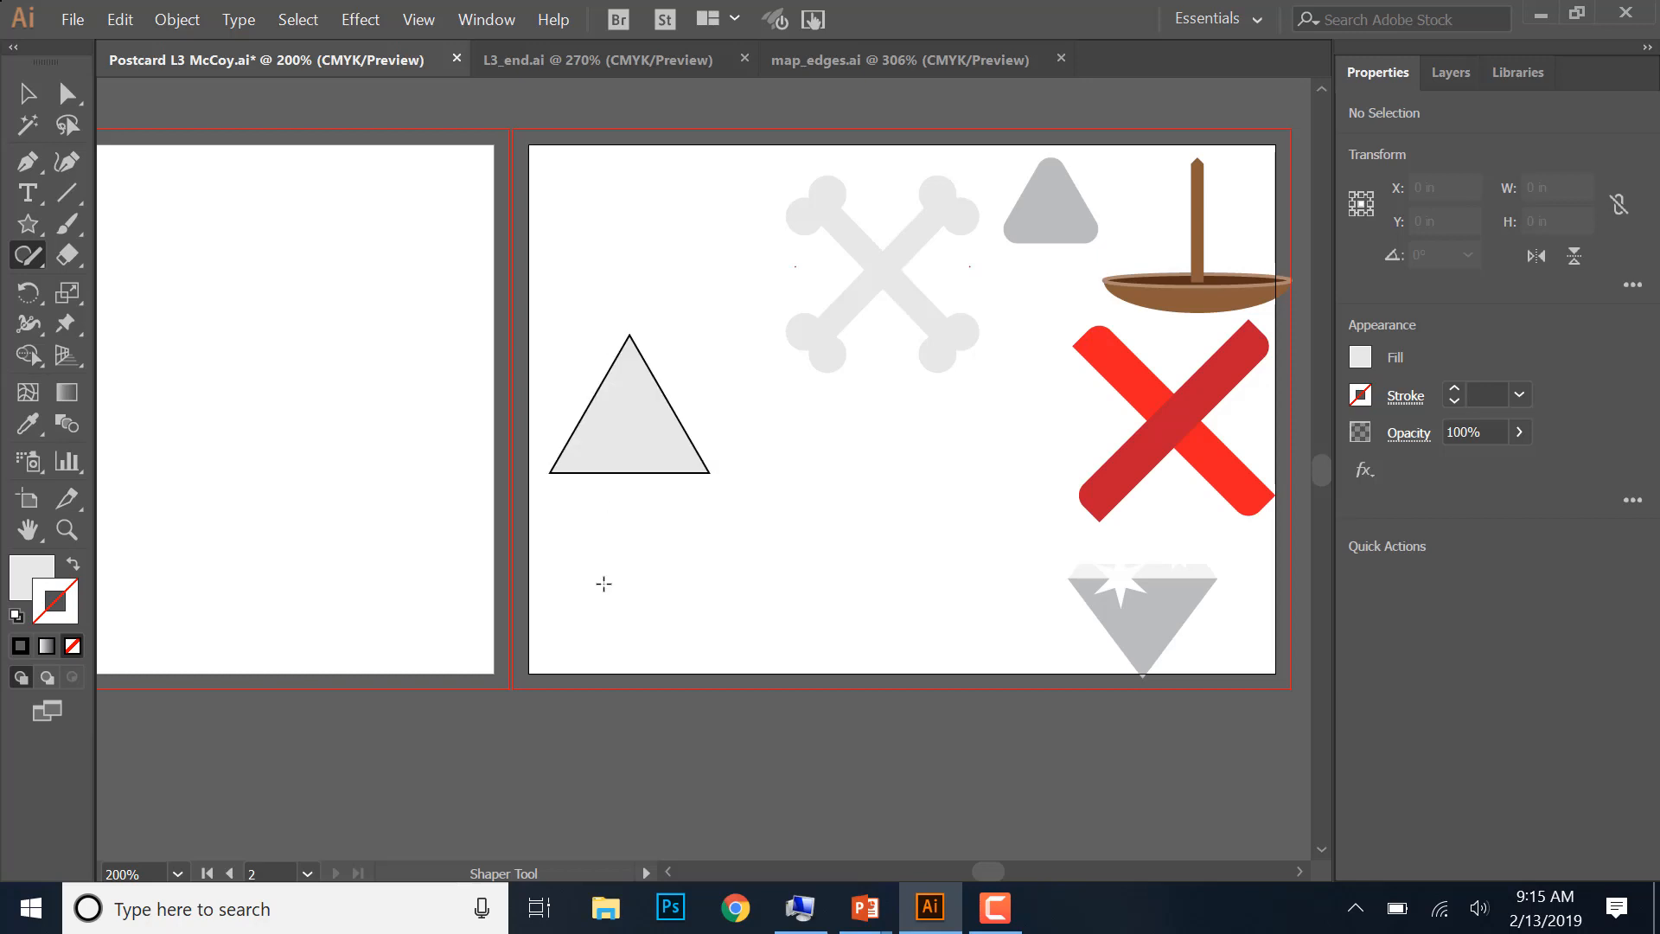
mouse_move(588, 358)
left_mouse_down()
mouse_move(698, 425)
mouse_move(683, 471)
left_mouse_up()
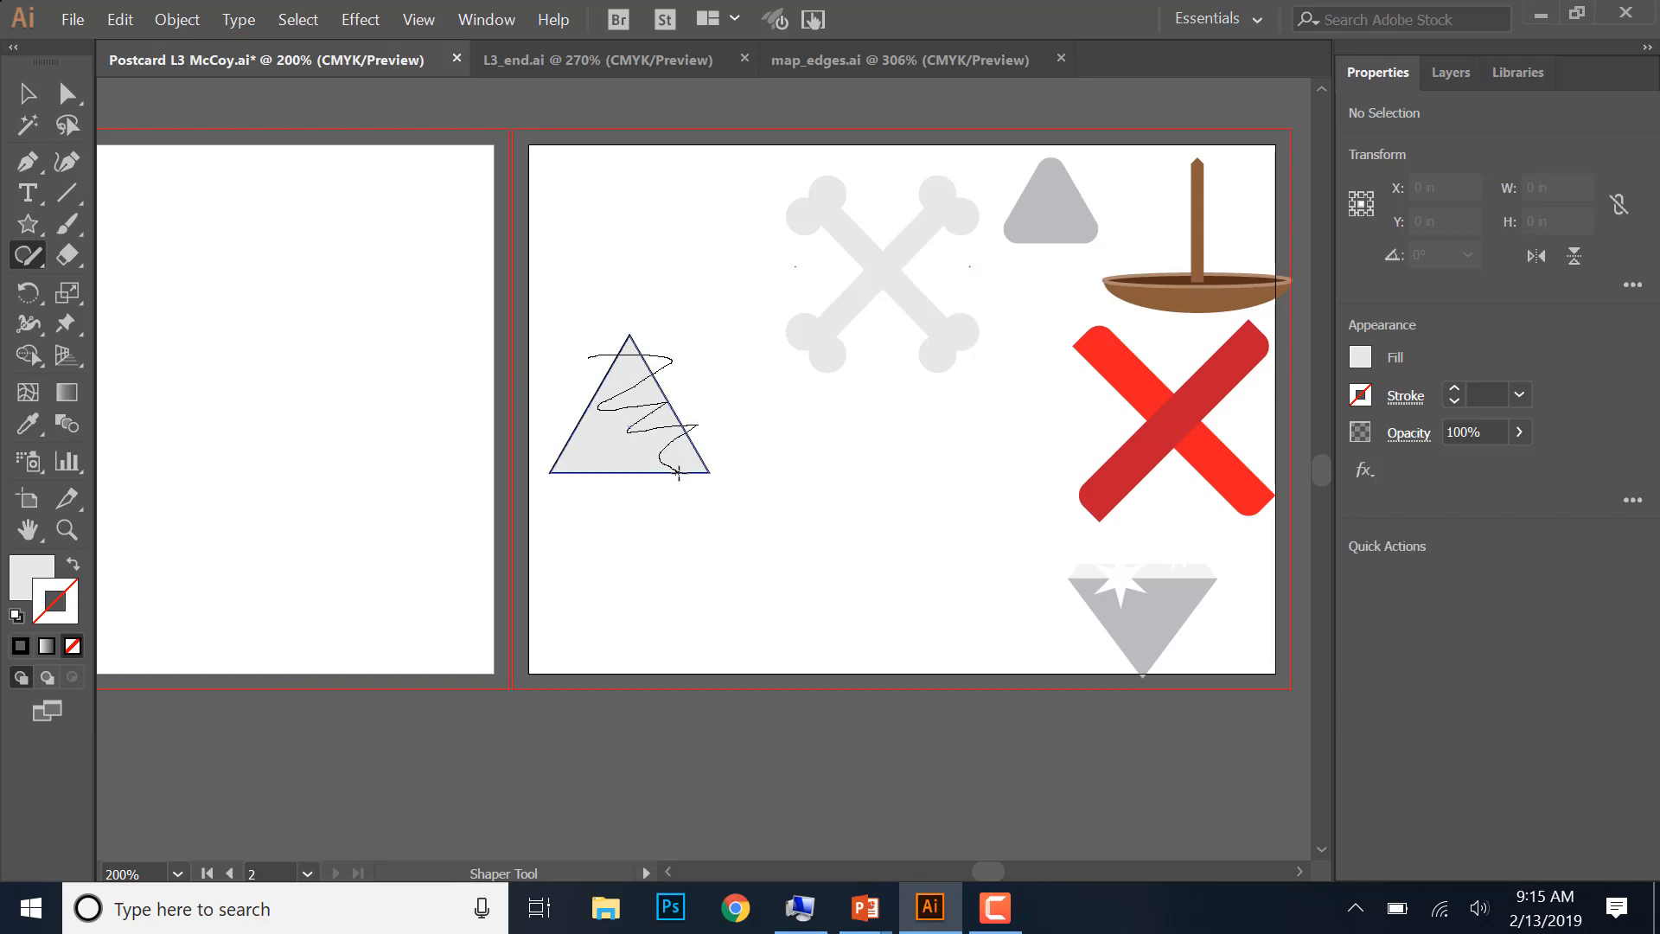
- Sketch a tall ellipse with the Shaper tool in the empty area beside the crossed bones and scribble it away
left_click(28, 255)
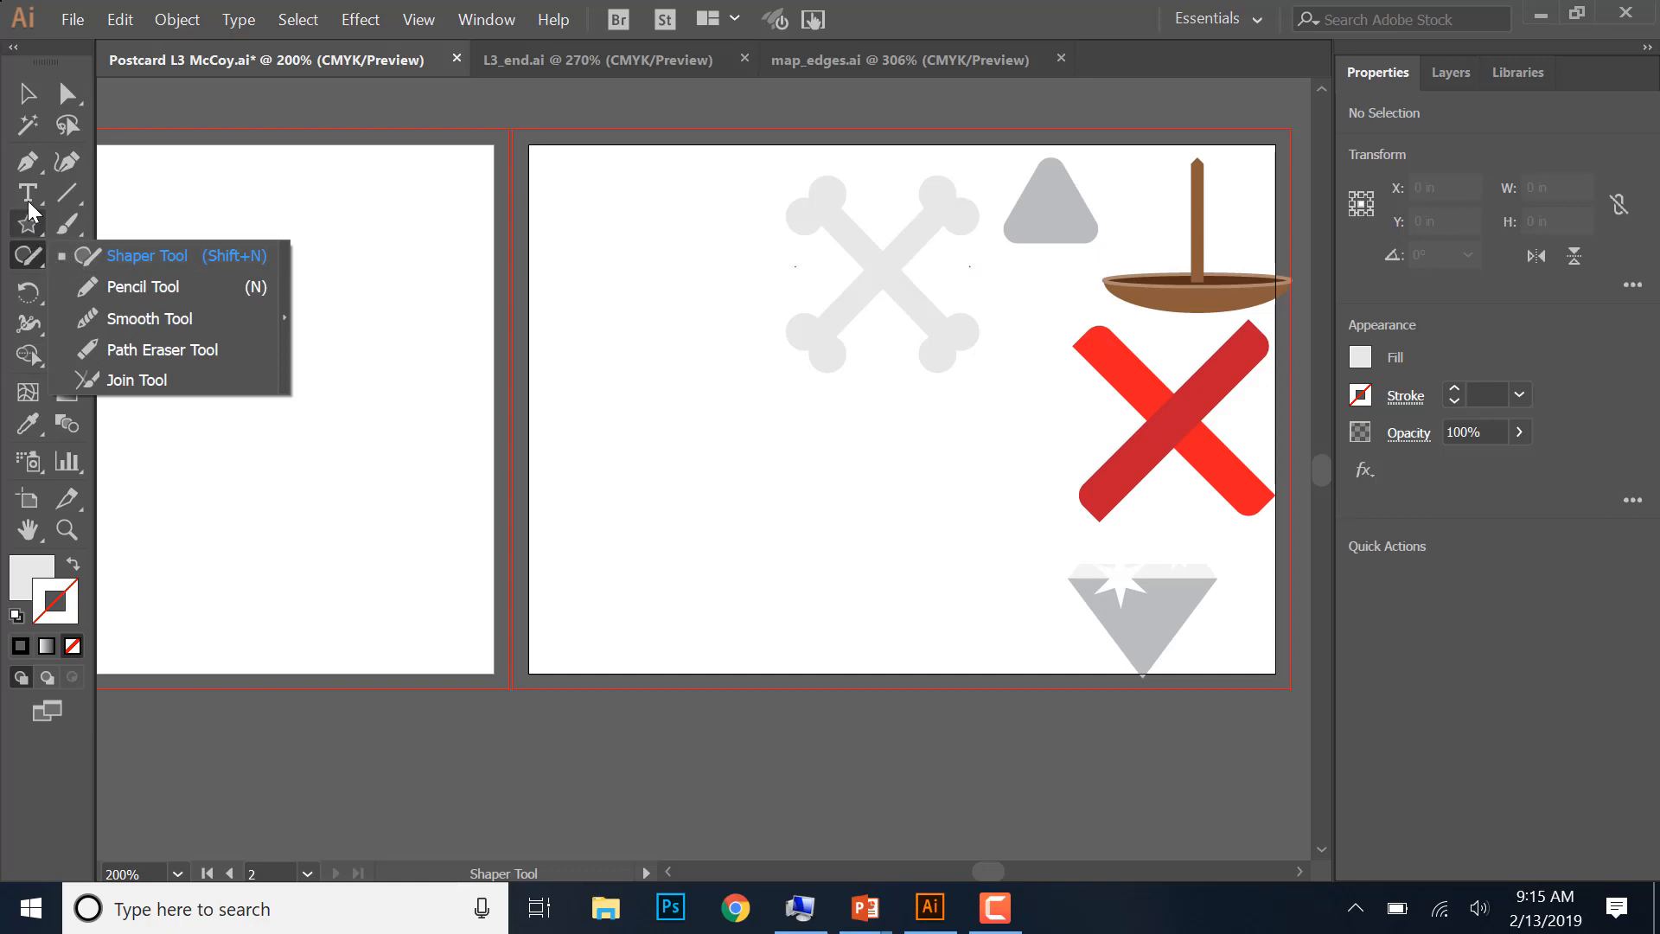
left_click(24, 227)
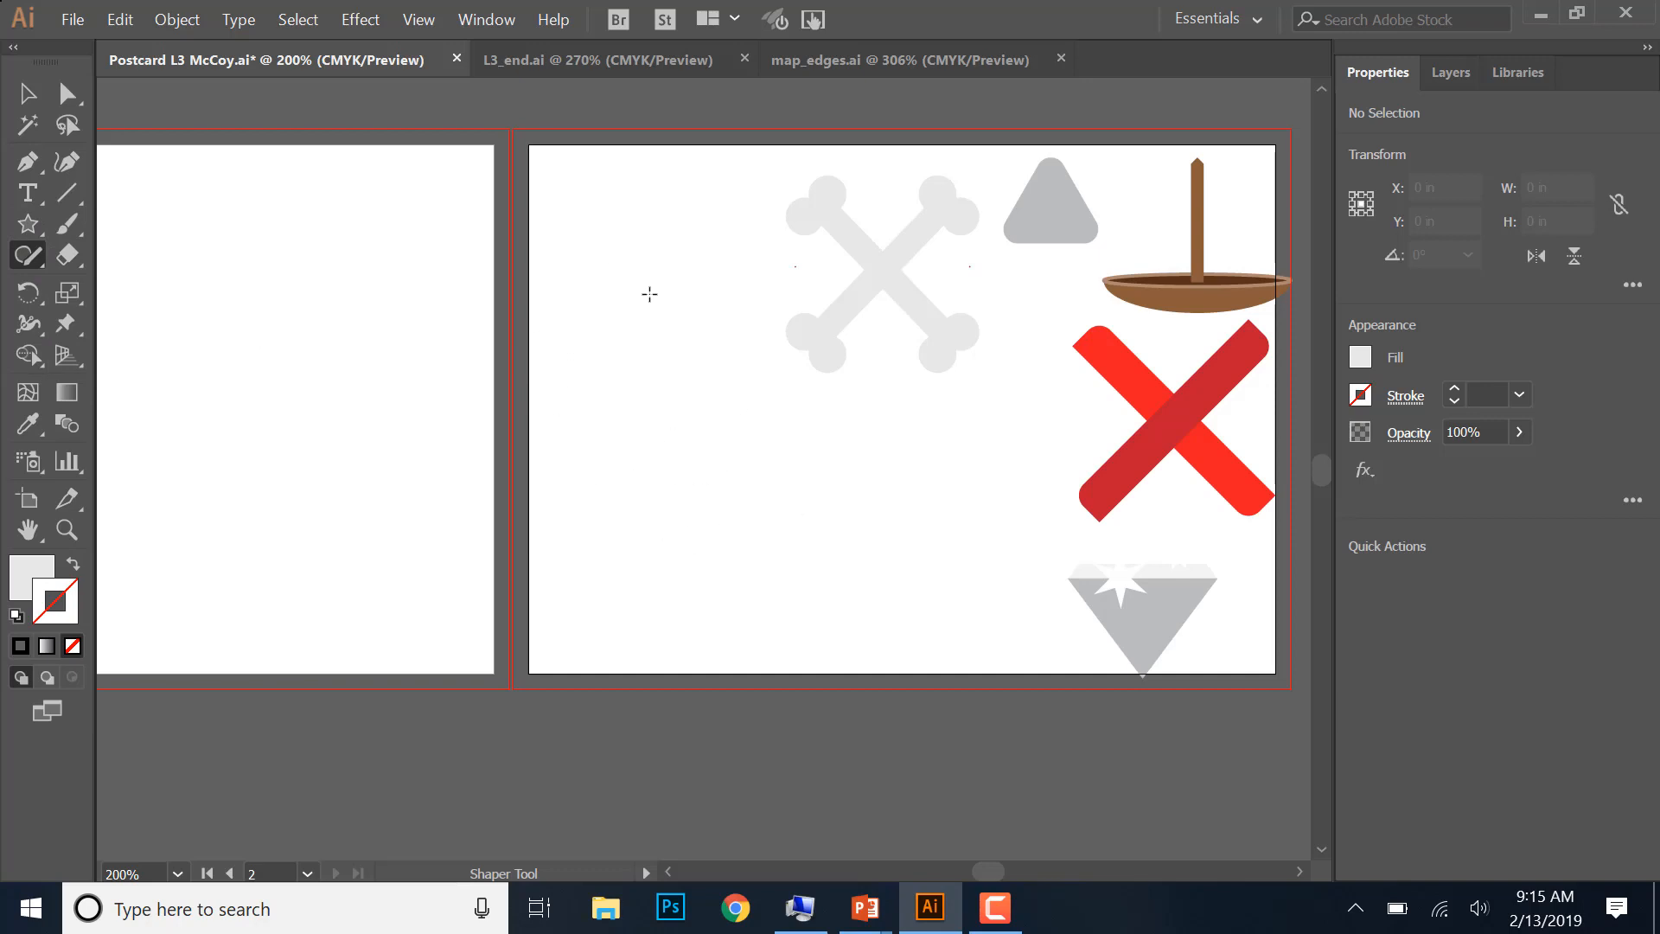
mouse_move(641, 286)
left_mouse_down()
mouse_move(635, 421)
mouse_move(683, 381)
mouse_move(663, 289)
mouse_move(622, 295)
left_mouse_up()
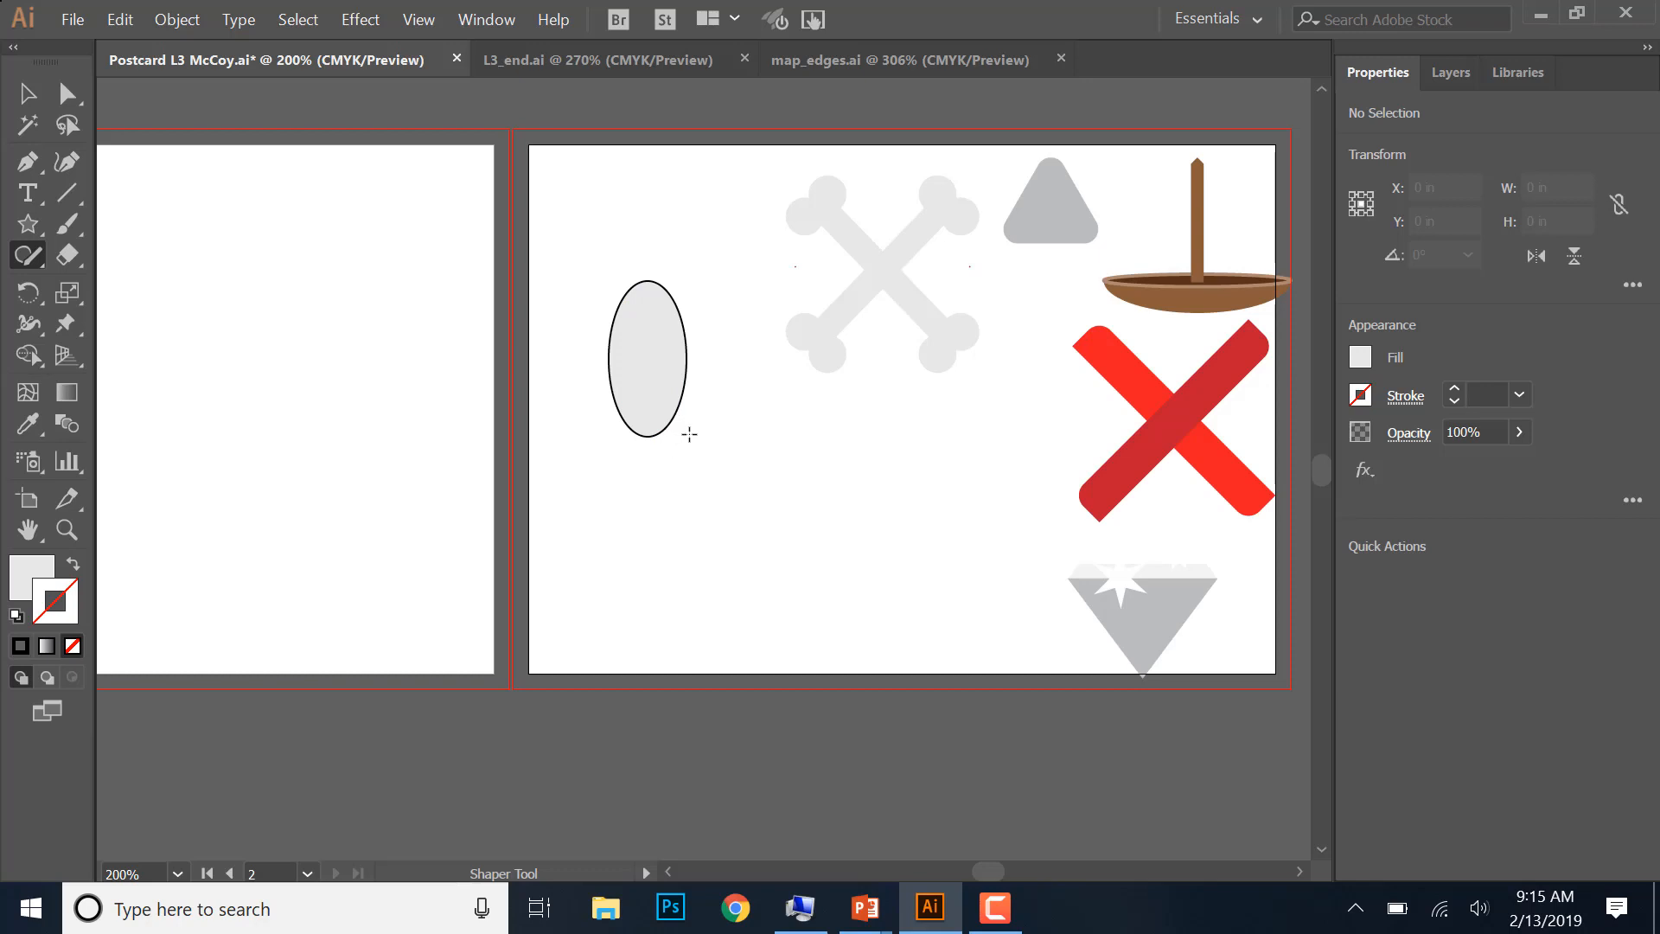
mouse_move(597, 300)
left_mouse_down()
mouse_move(652, 301)
mouse_move(678, 349)
mouse_move(650, 385)
mouse_move(683, 434)
left_mouse_up()
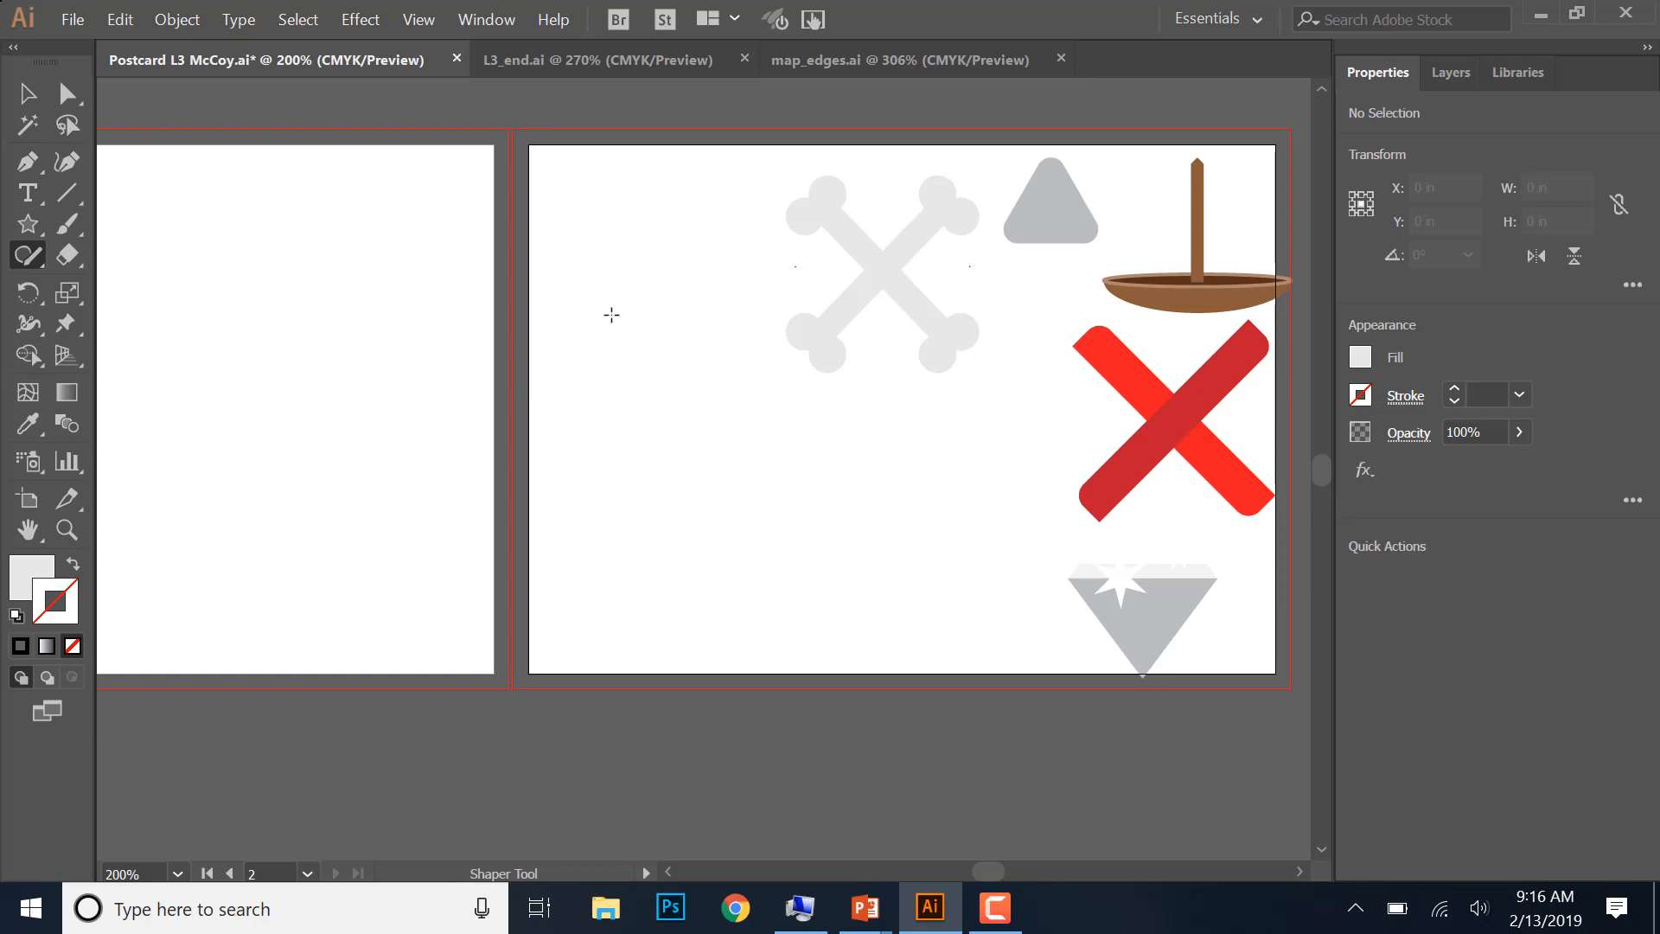
- Draw a tall ellipse about 0.6 by 1.07 in with the Shaper tool near the artboard's left edge, and save the postcard file
mouse_move(606, 317)
left_mouse_down()
mouse_move(578, 375)
mouse_move(601, 438)
mouse_move(637, 448)
mouse_move(652, 396)
mouse_move(610, 321)
left_mouse_up()
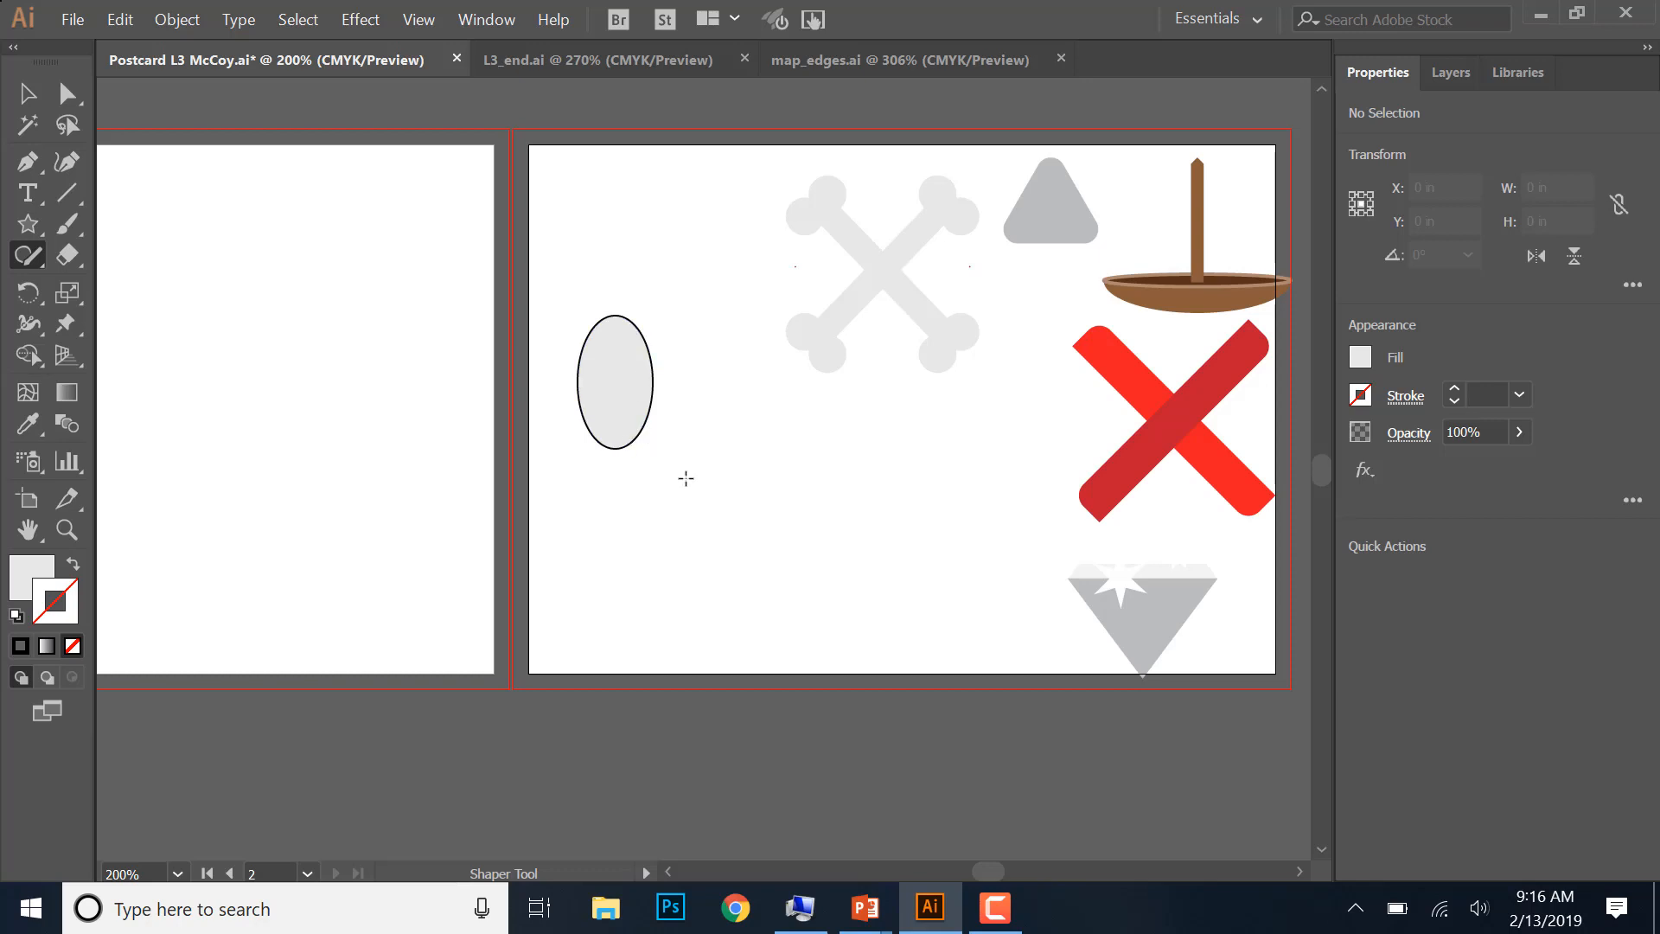
left_click(67, 529)
left_click_drag(564, 273, 701, 507)
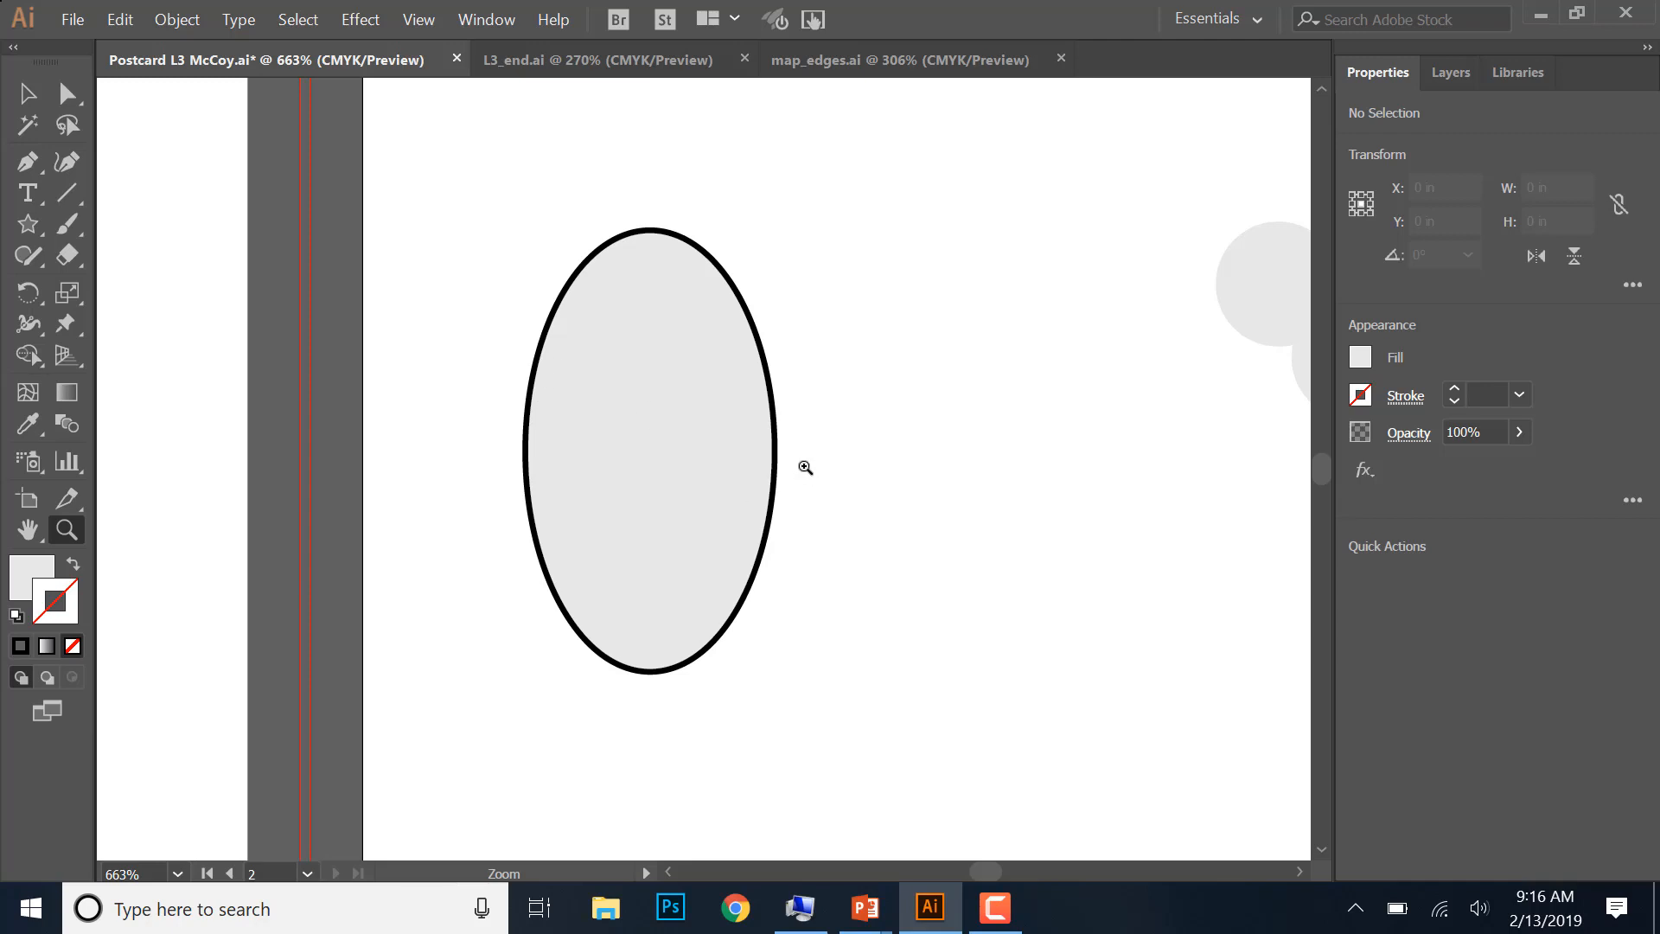
left_click(73, 19)
left_click(120, 225)
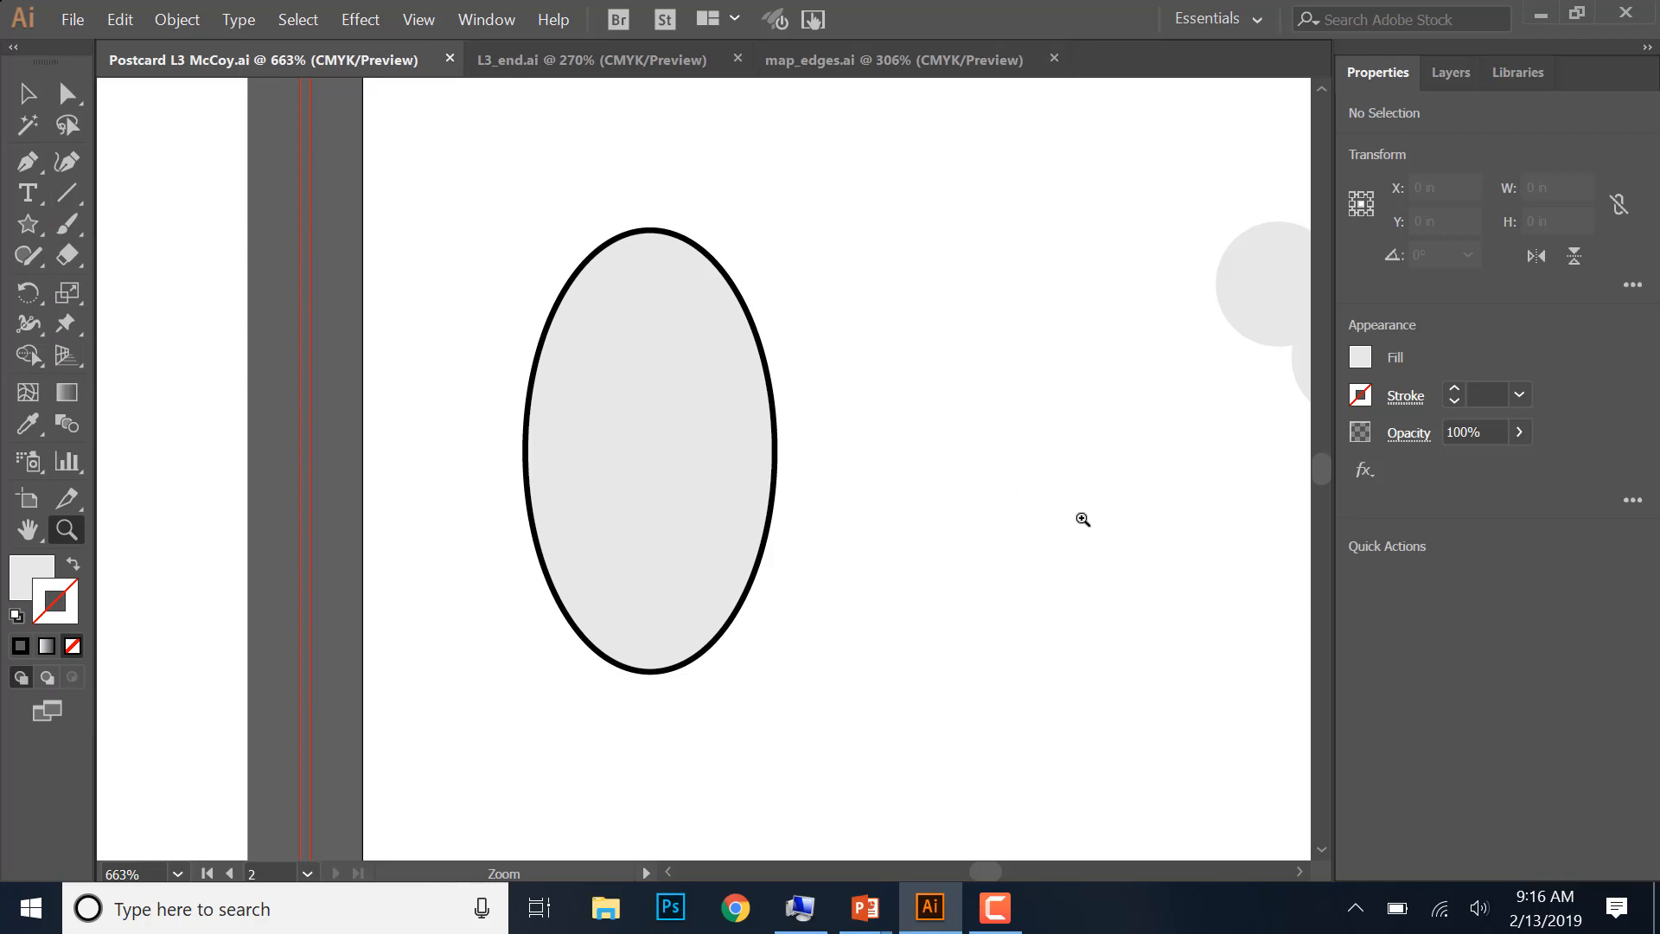
- Resize the ellipse into a perfect circle about 0.895 in across, and check the finished map in L3_end.ai
key("v")
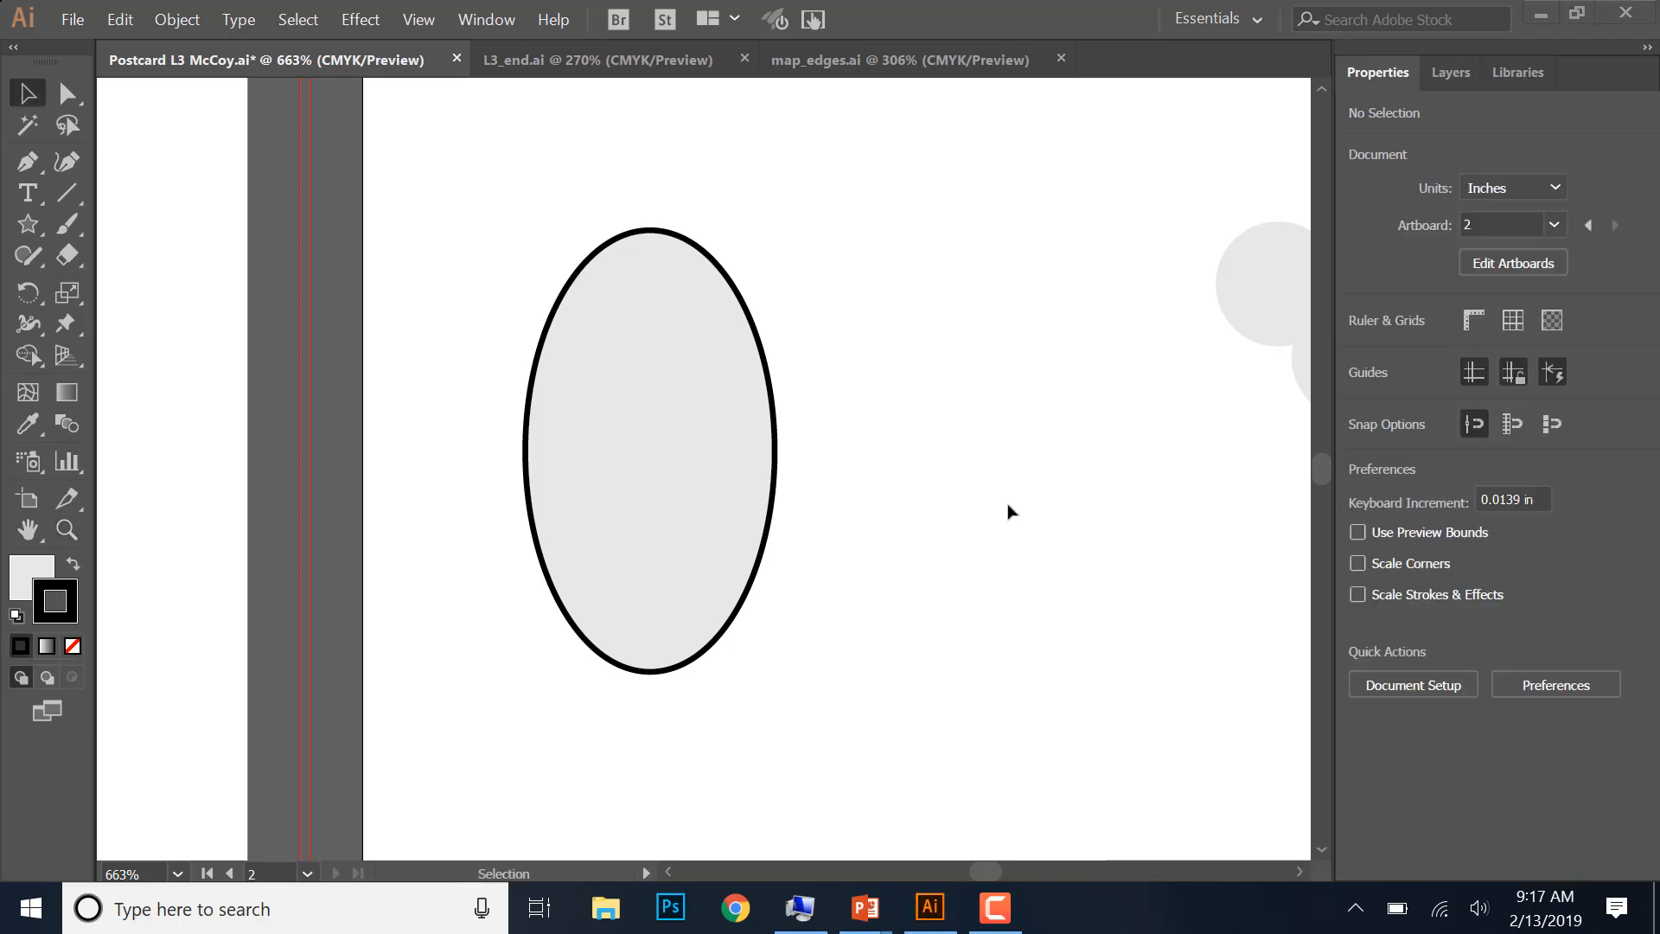
left_click(24, 257)
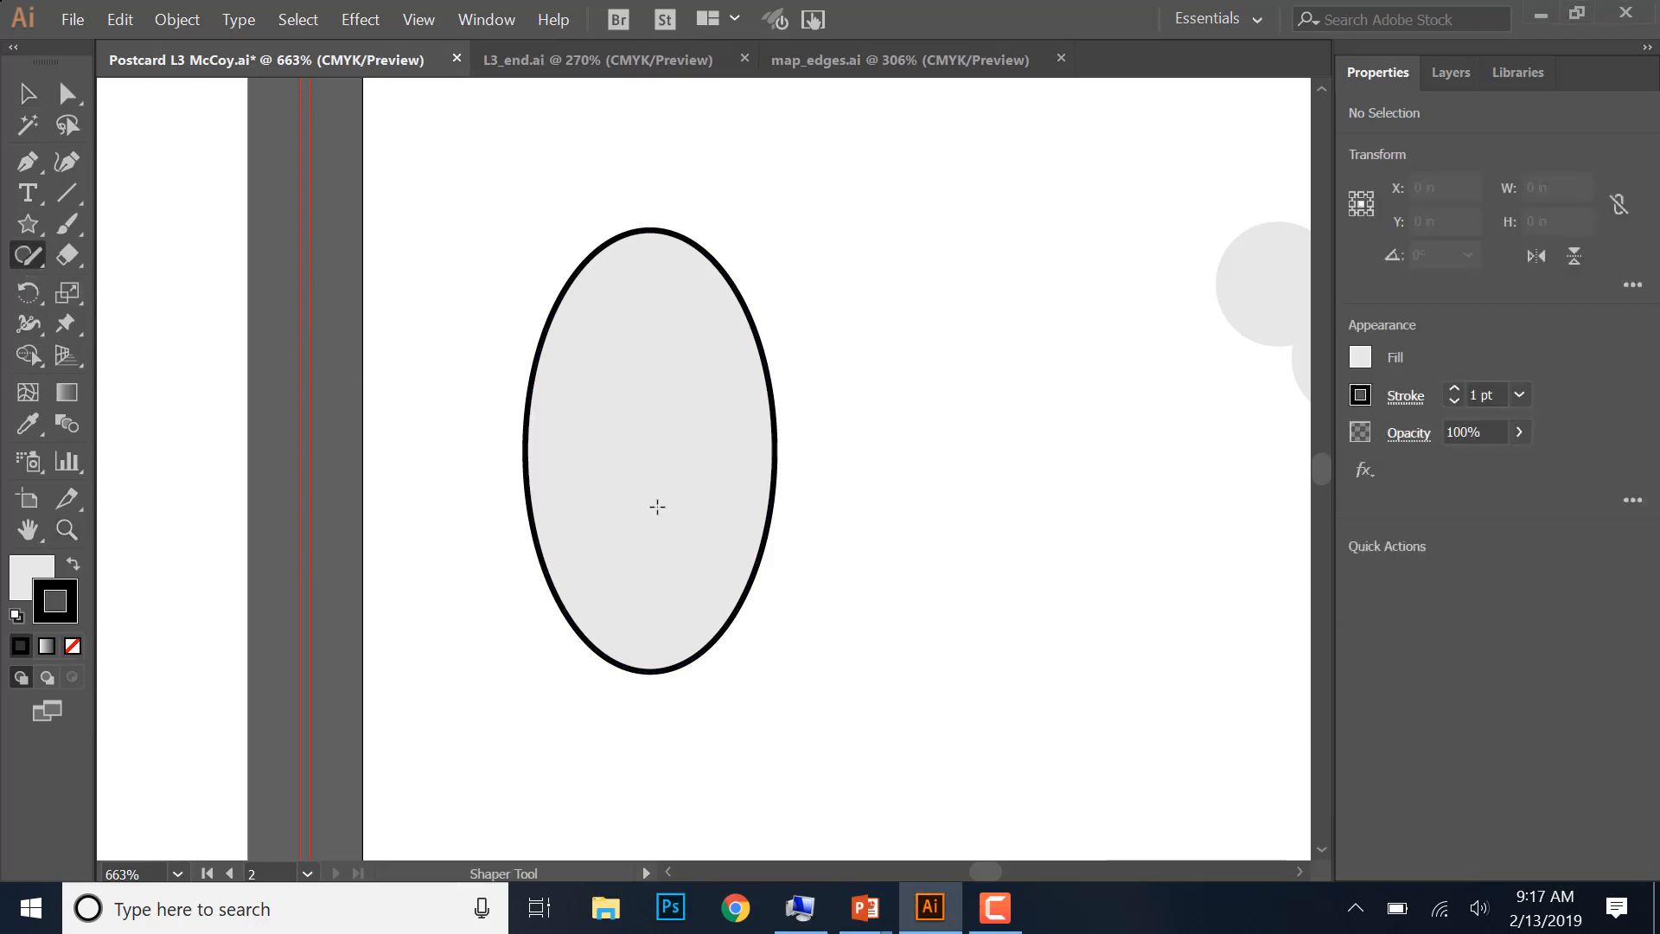
left_click(635, 421)
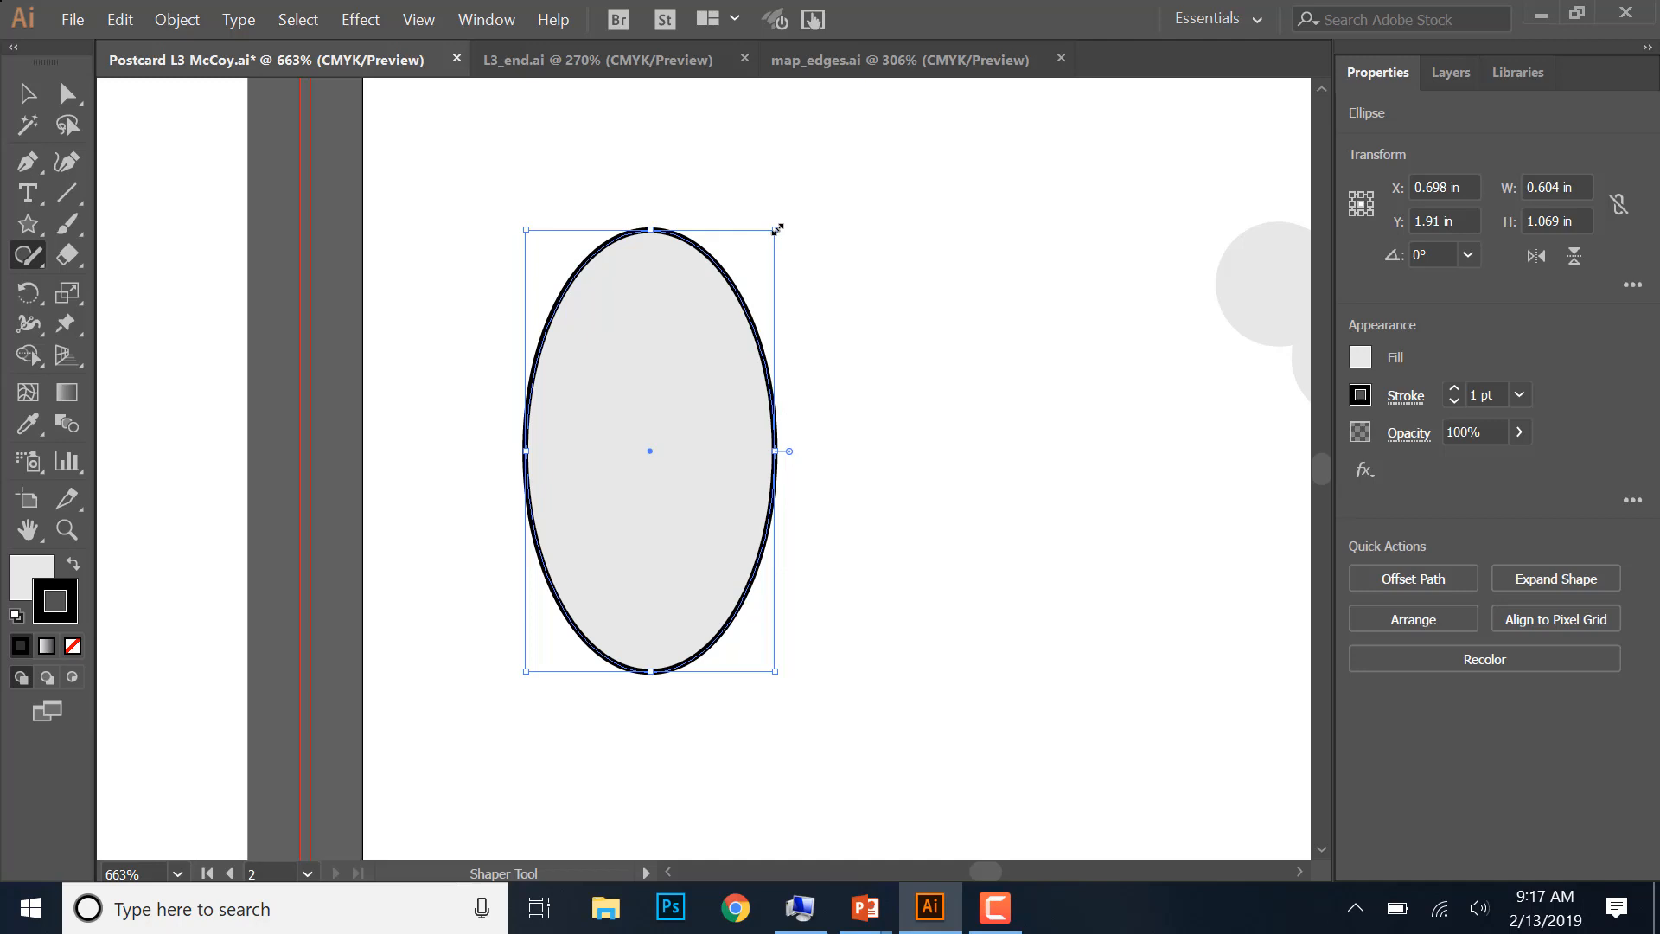
left_click_drag(778, 229, 897, 302)
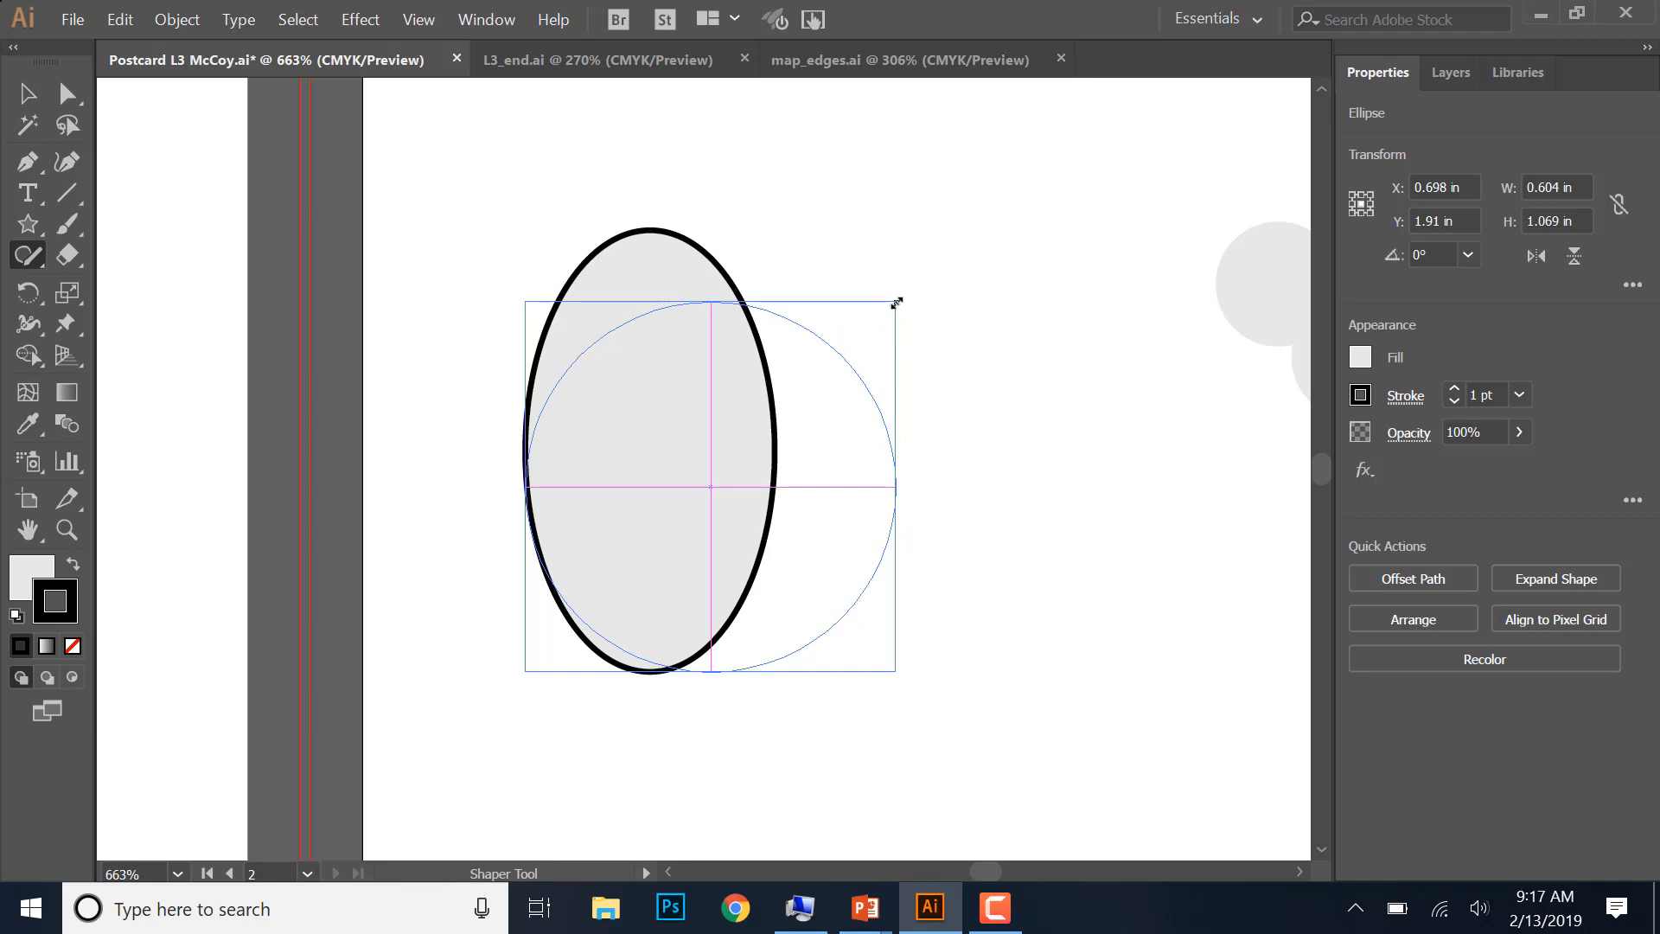
left_click_drag(896, 302, 895, 303)
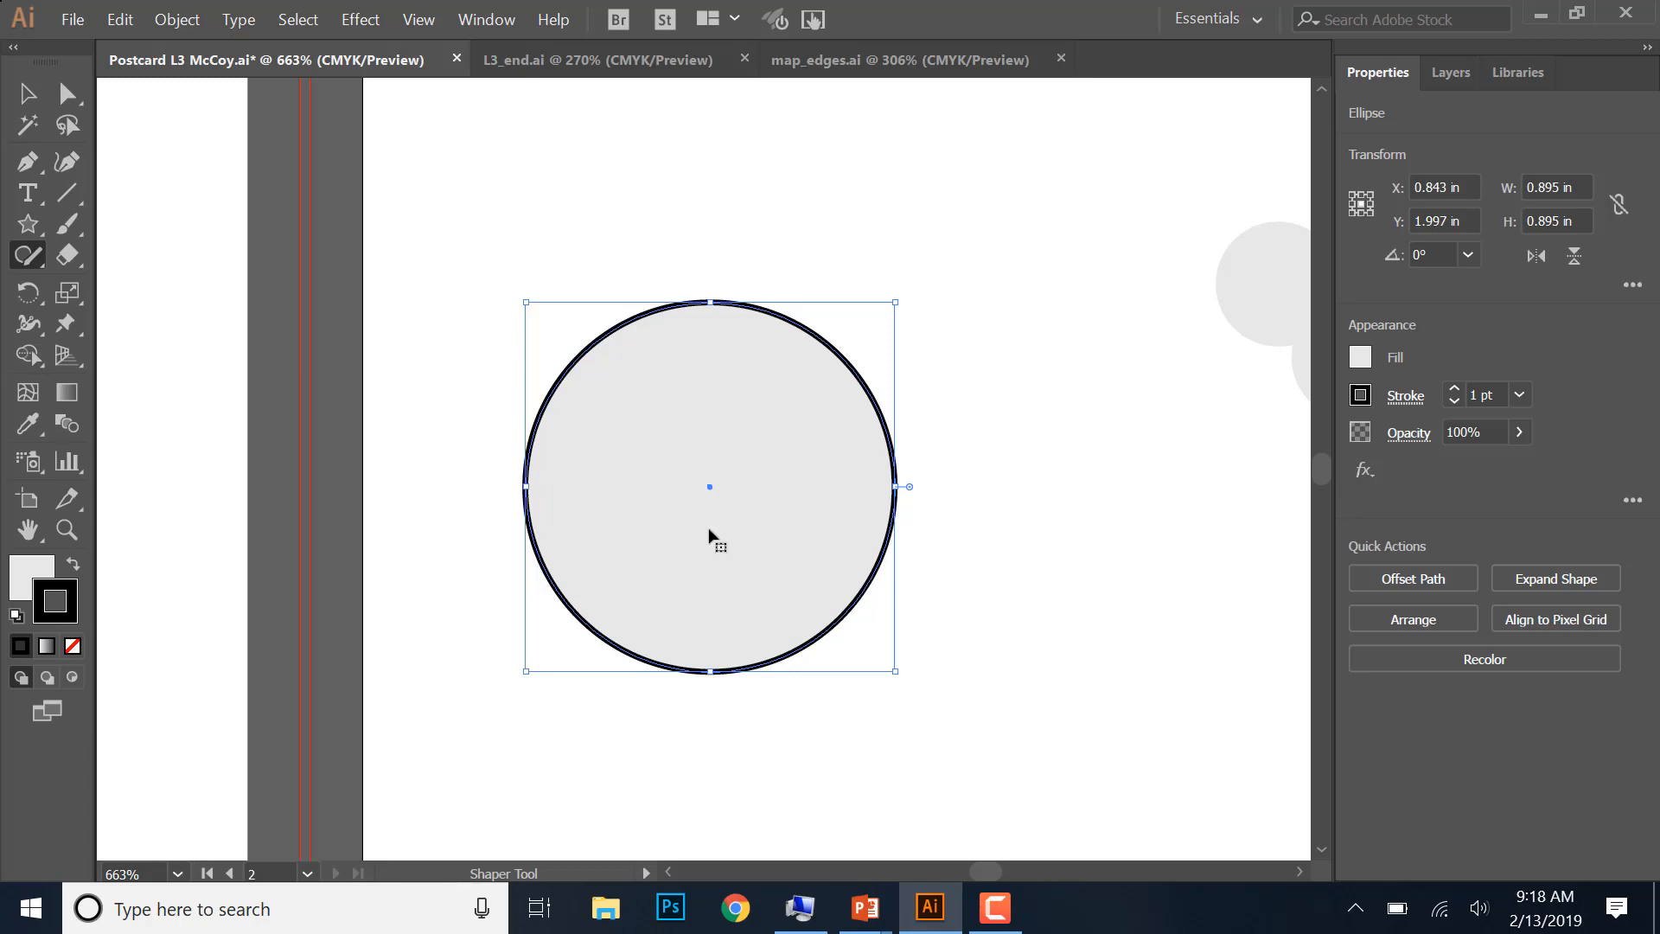
left_click(577, 54)
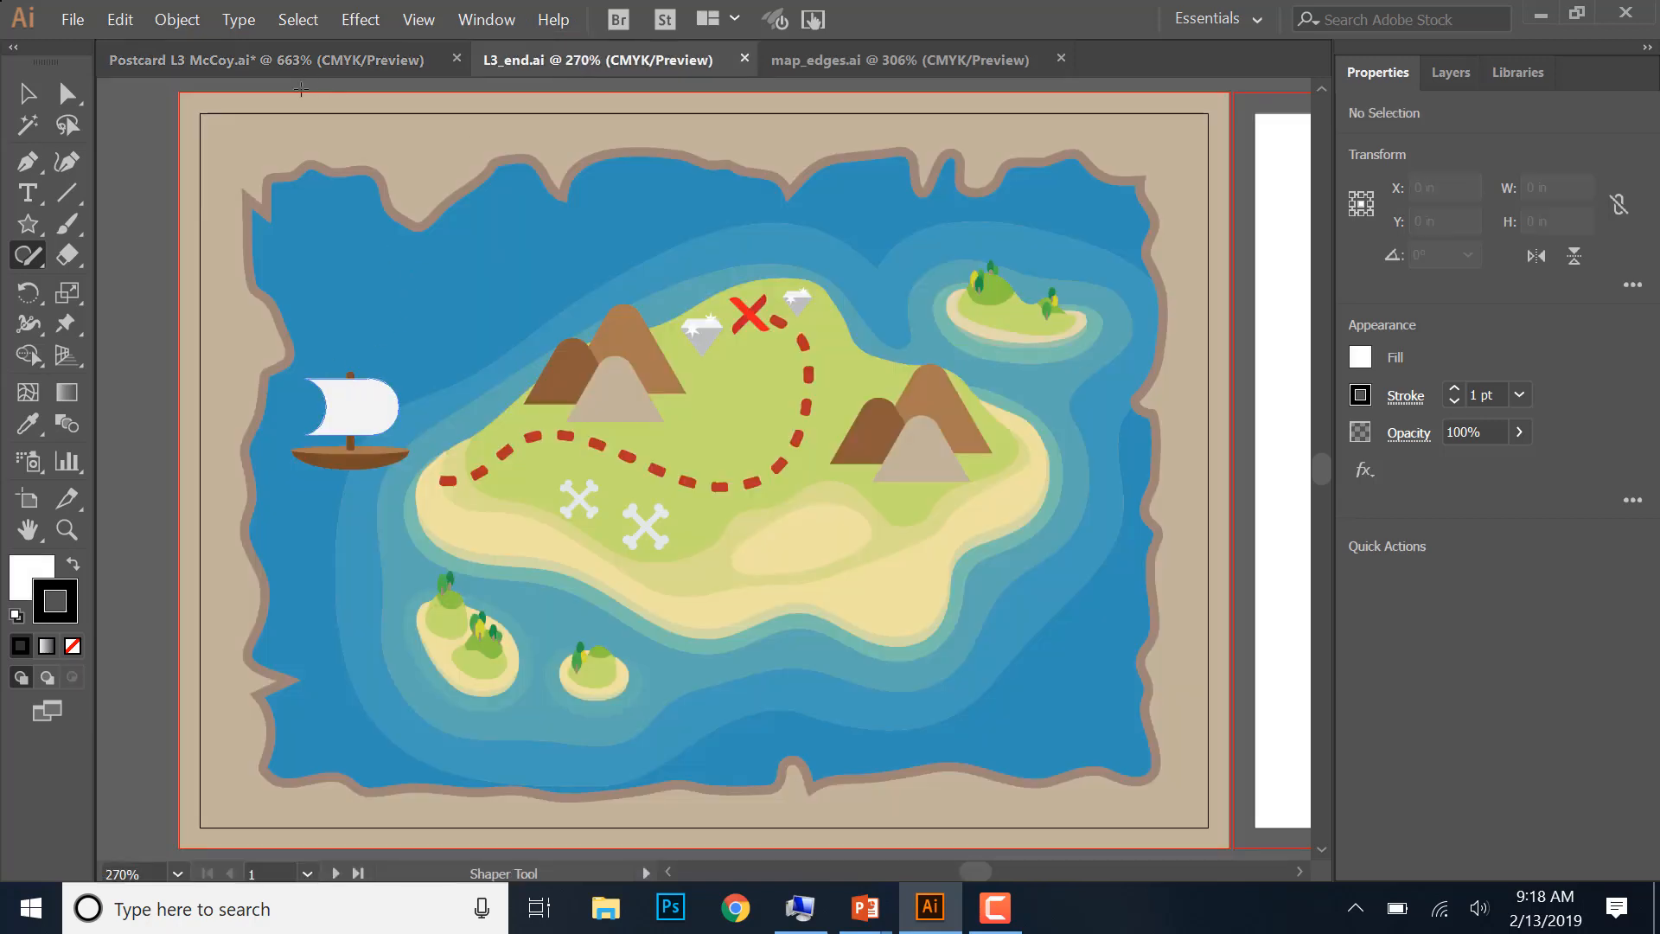
left_click(299, 60)
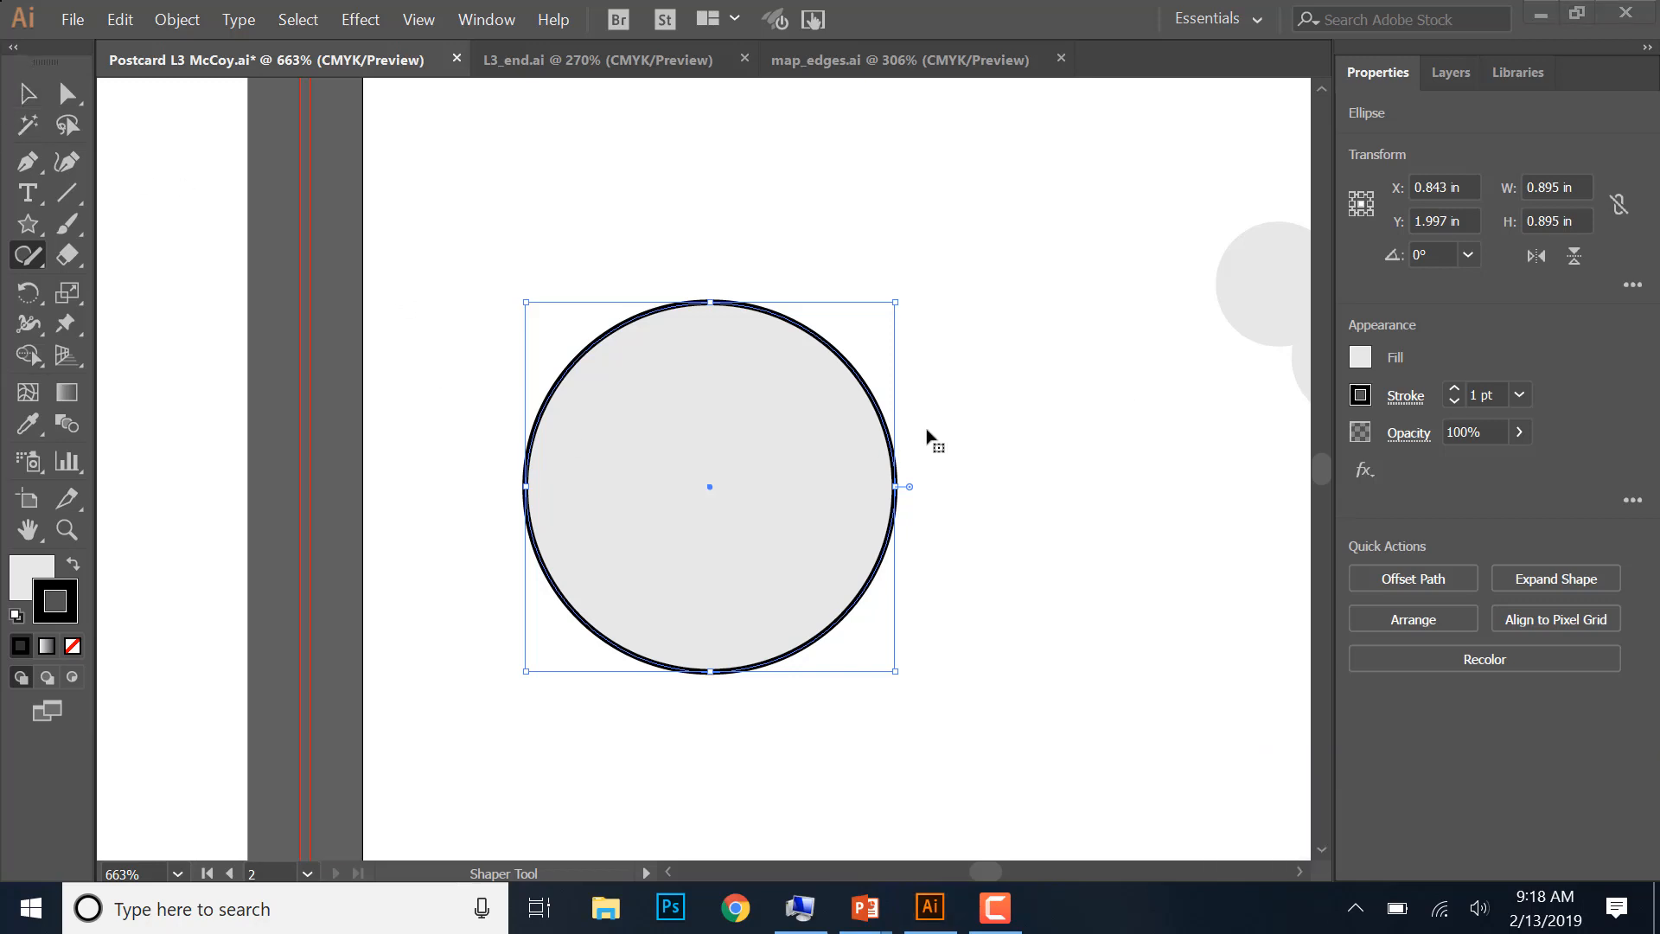
- Reposition the circle at about X 0.644, Y 2.156 in, and copy it horizontally to about X 1.74 in
left_click(28, 95)
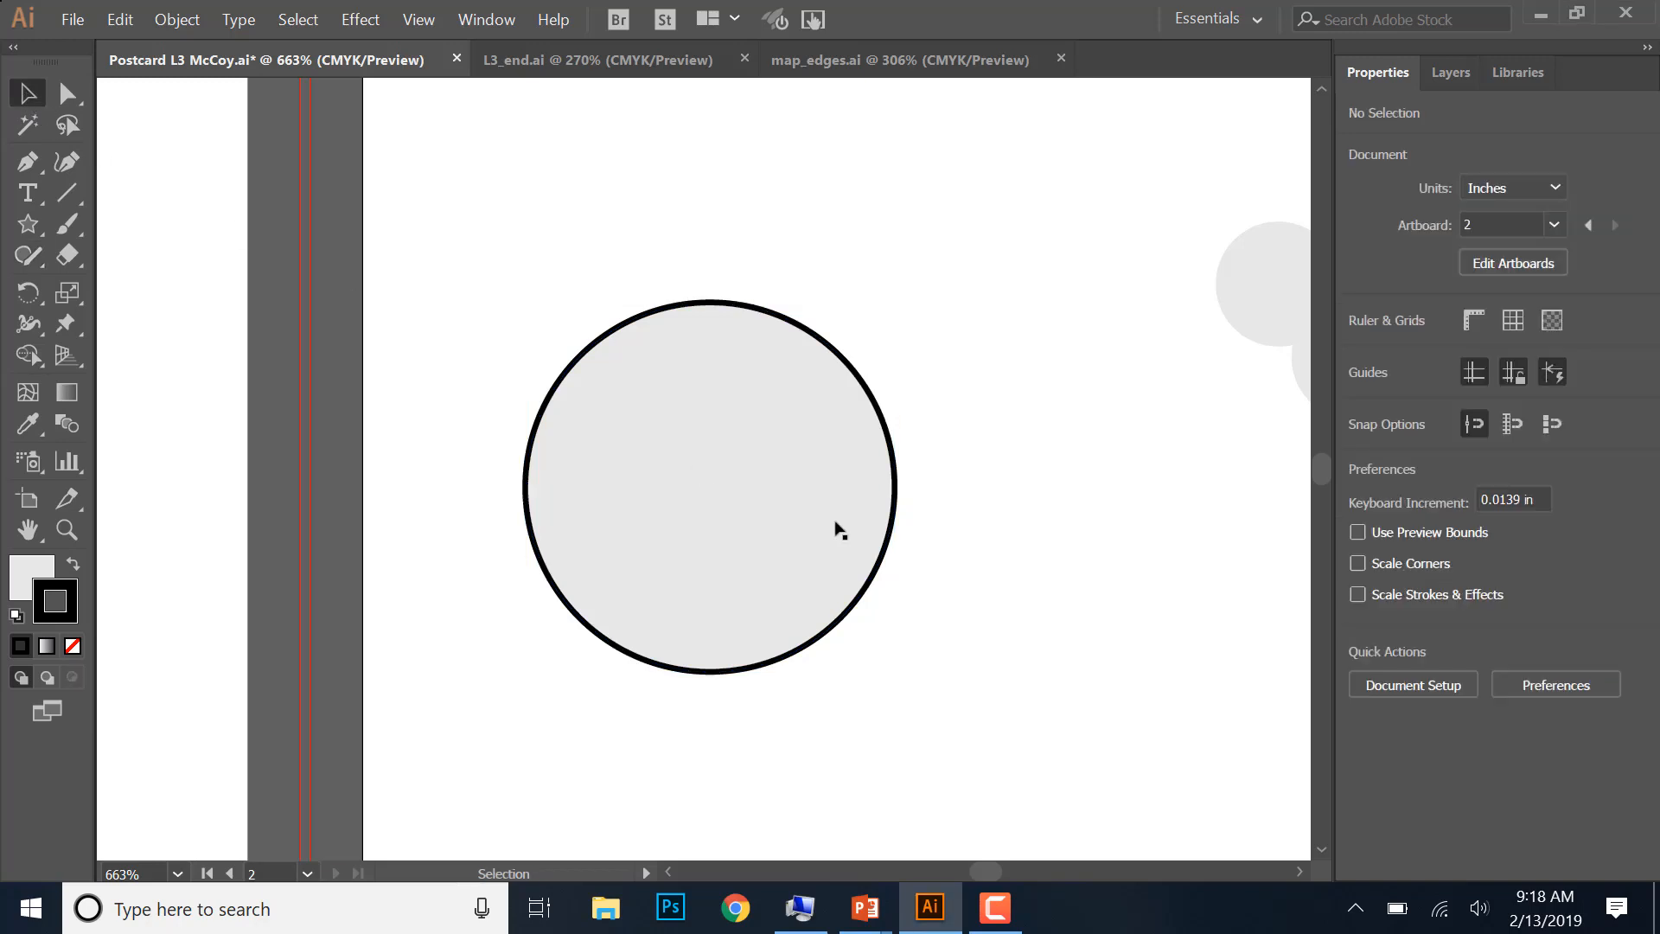
left_click_drag(766, 502, 1112, 523)
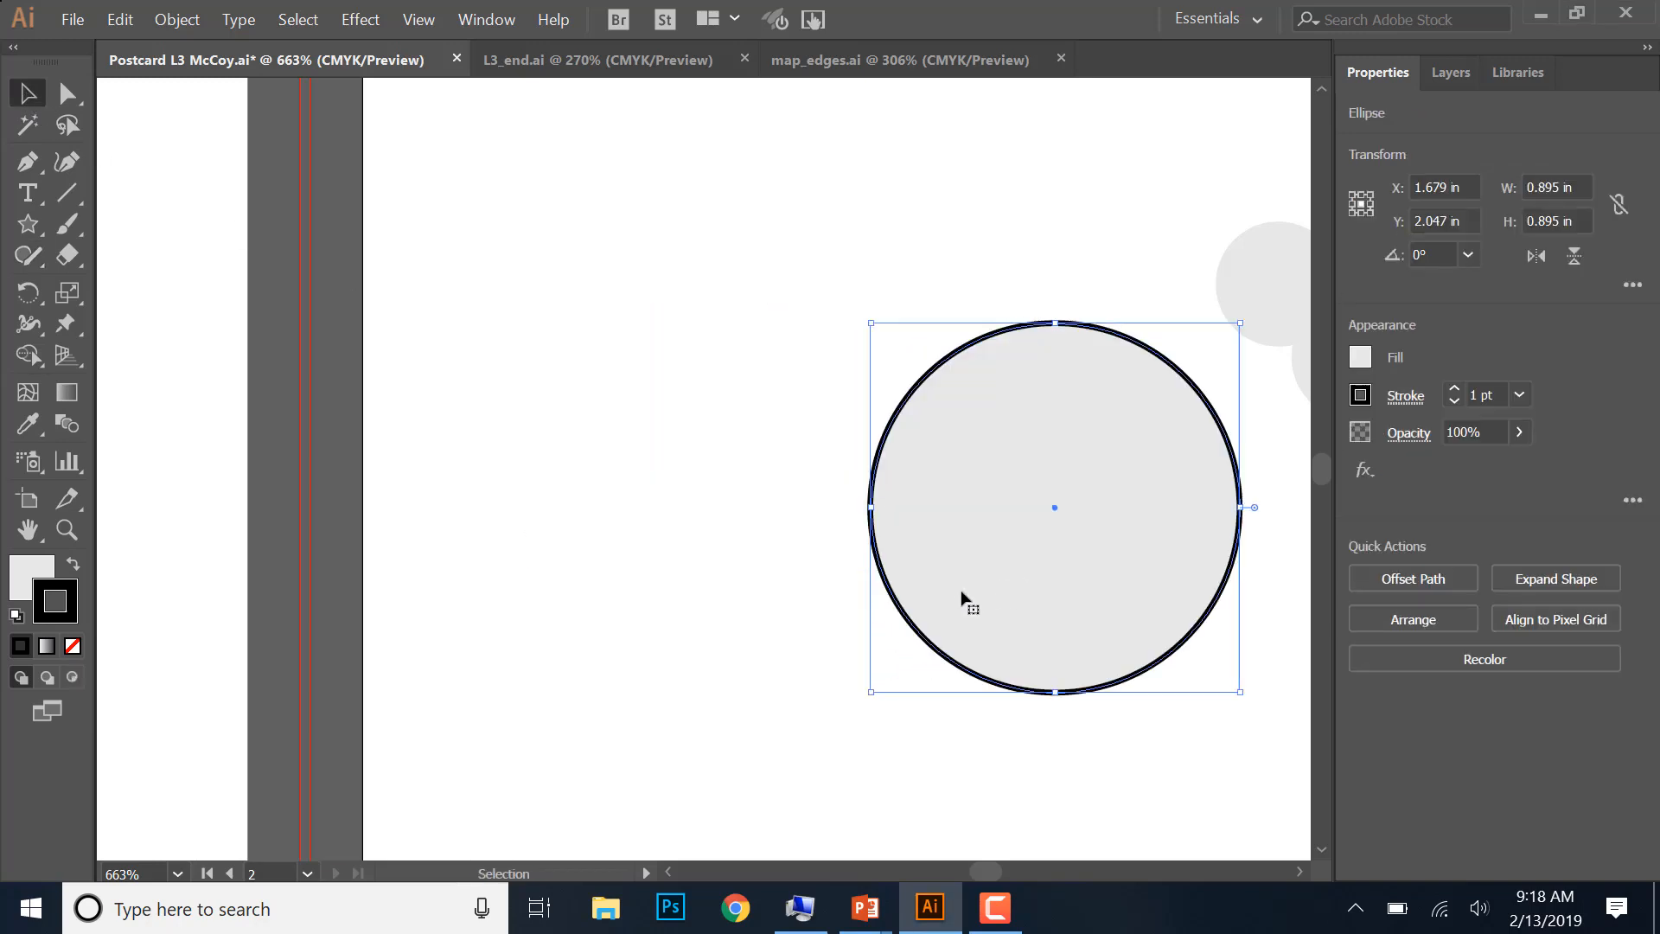
left_click(25, 254)
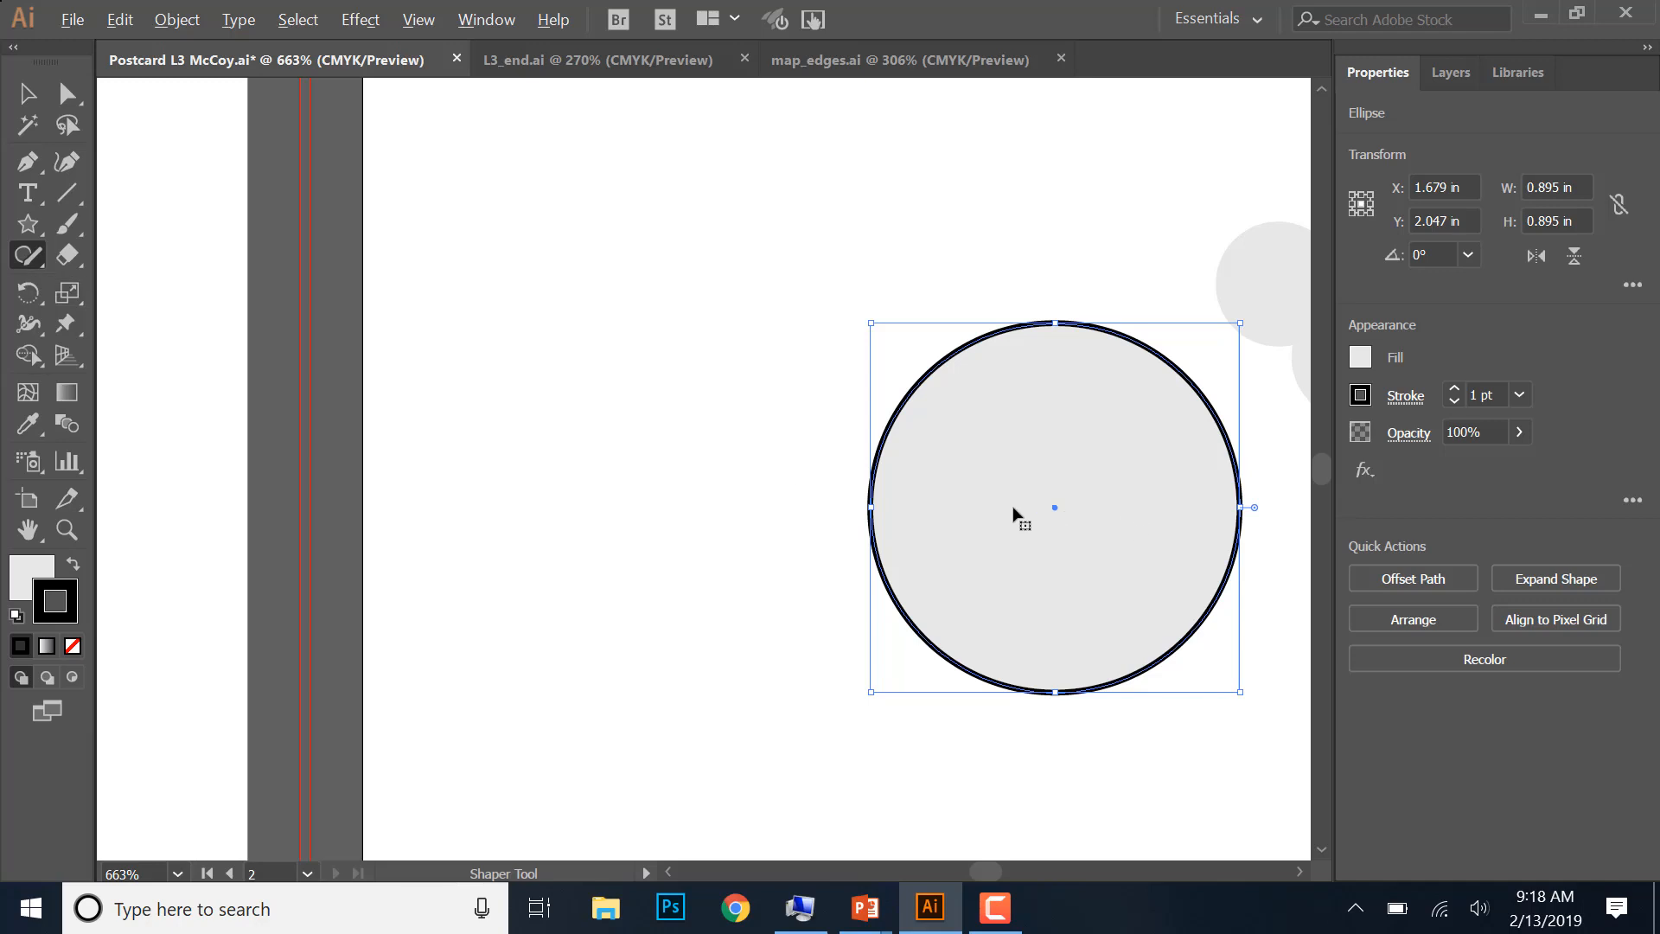
left_click_drag(1014, 514, 586, 558)
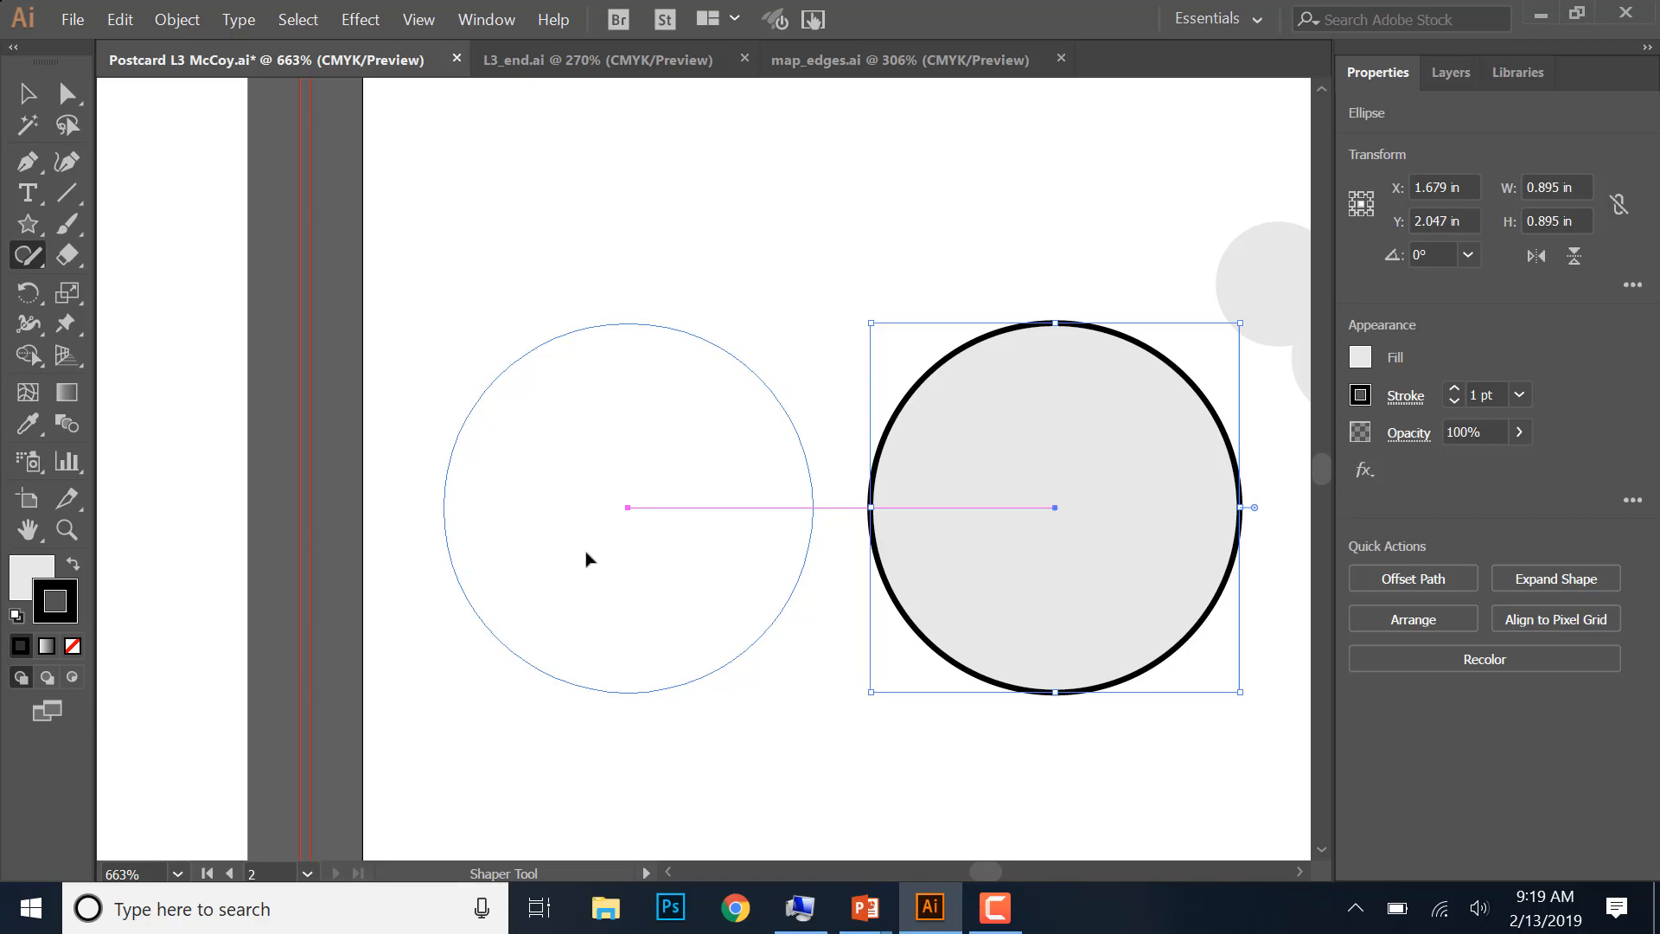
left_click_drag(586, 558, 585, 561)
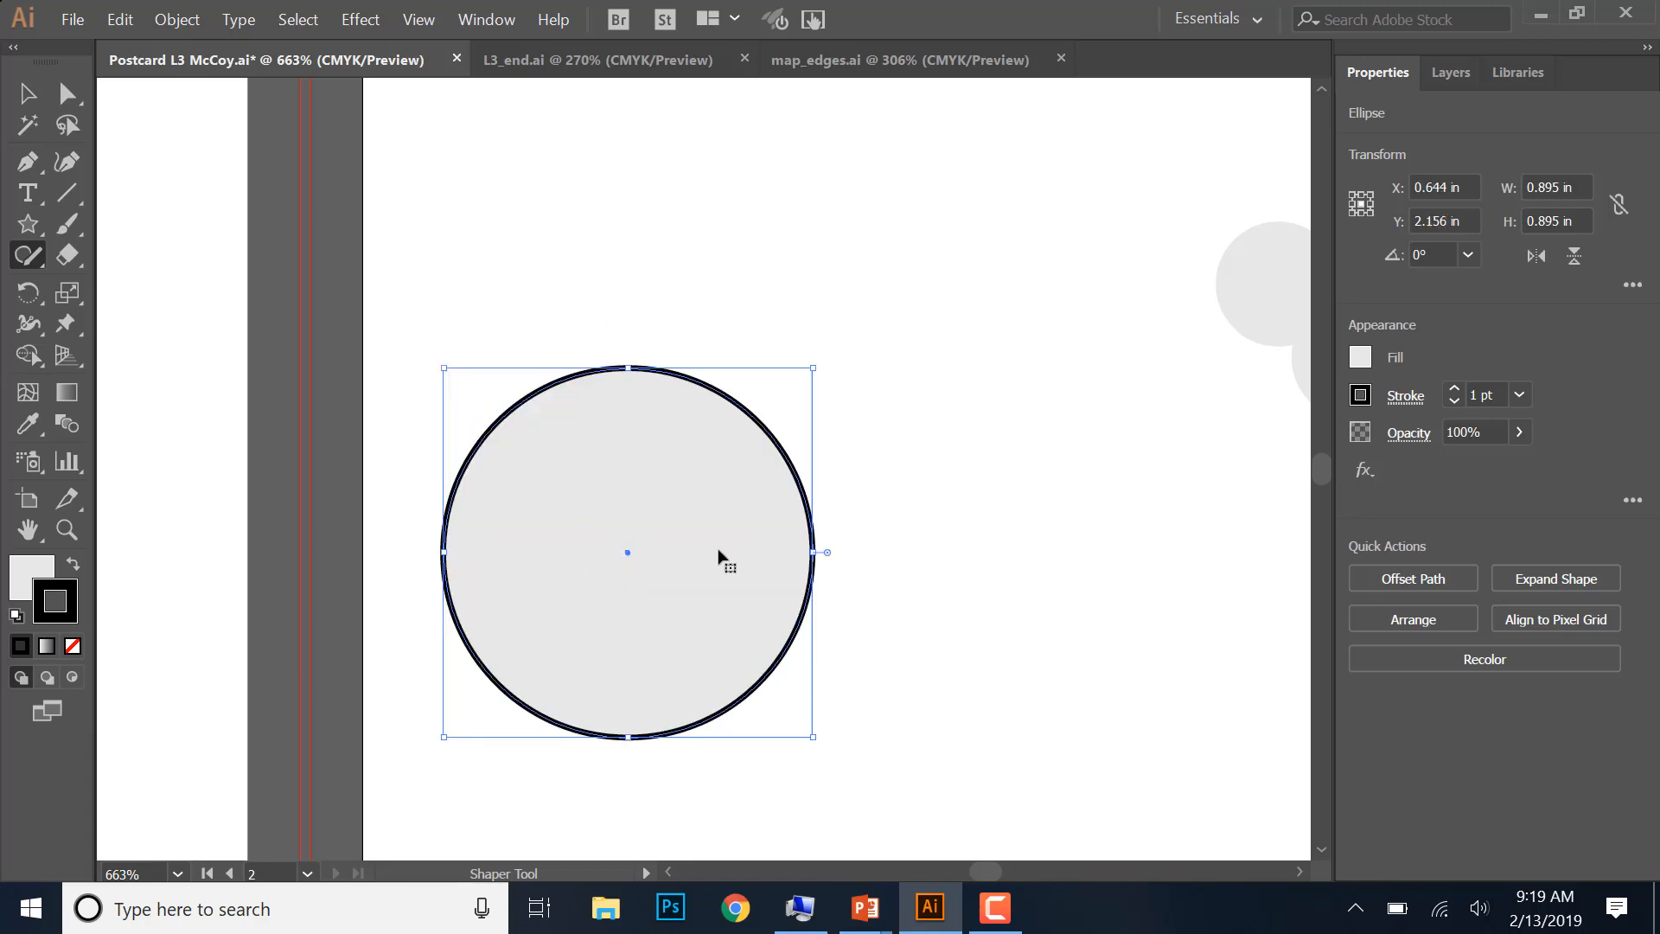
left_click_drag(723, 557, 1180, 551)
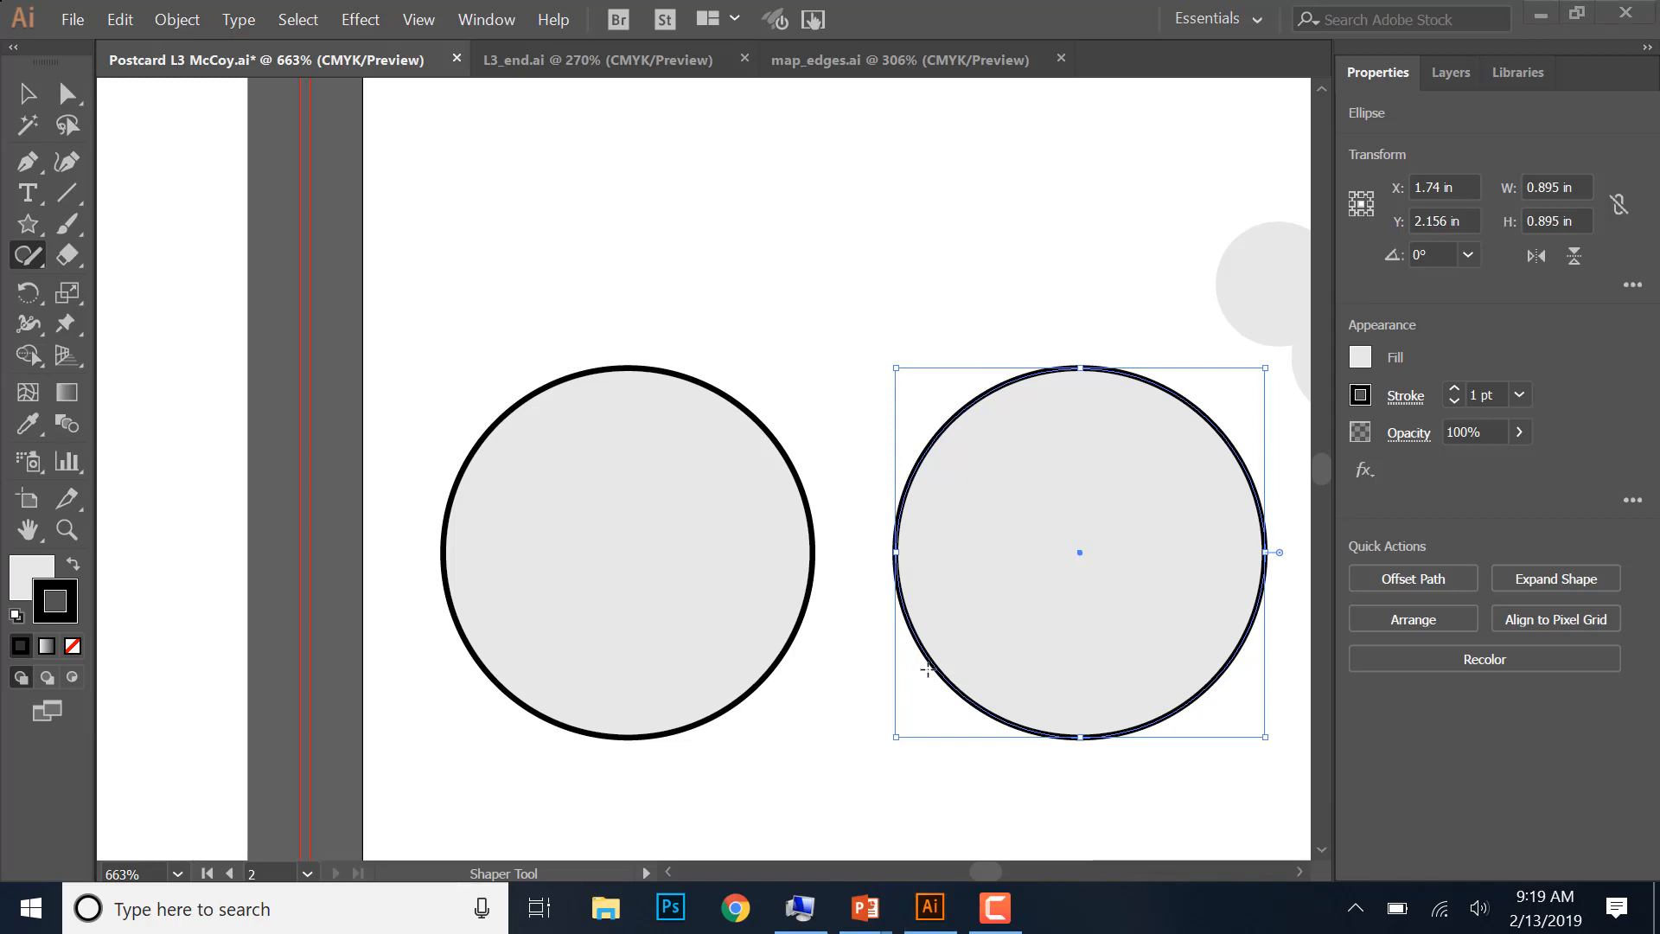
- Draw a rectangle about 1.096 by 0.895 in from the left circle's top anchor to the right circle's bottom anchor
left_click(28, 229)
left_click(128, 224)
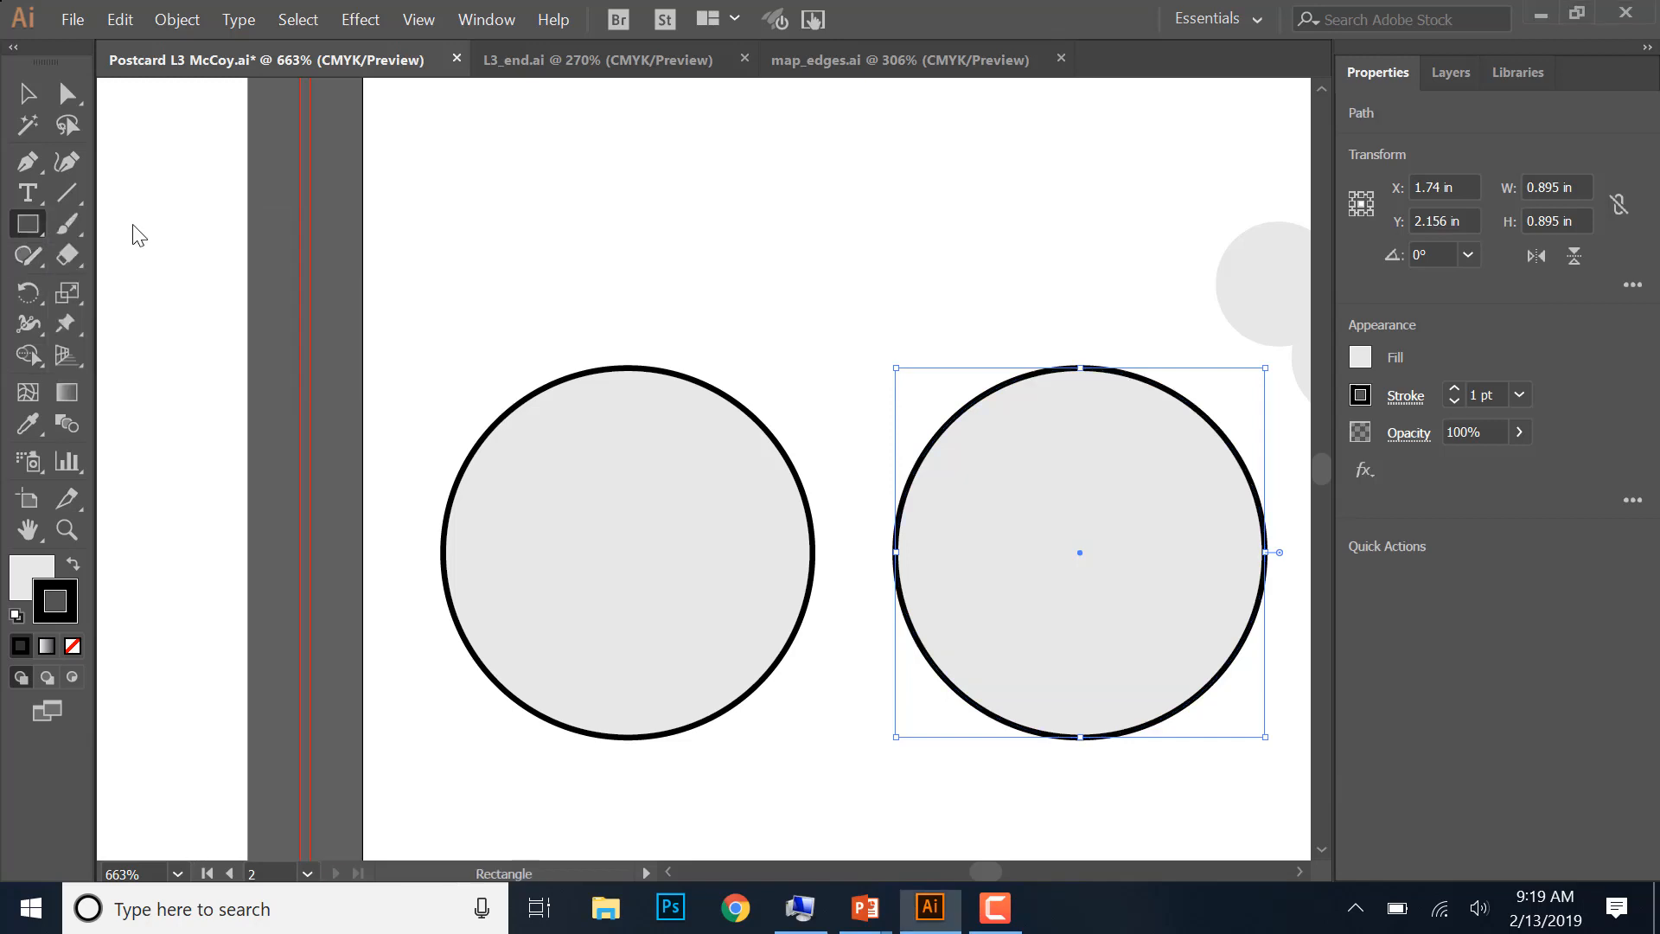
key("ctrl+shift+a")
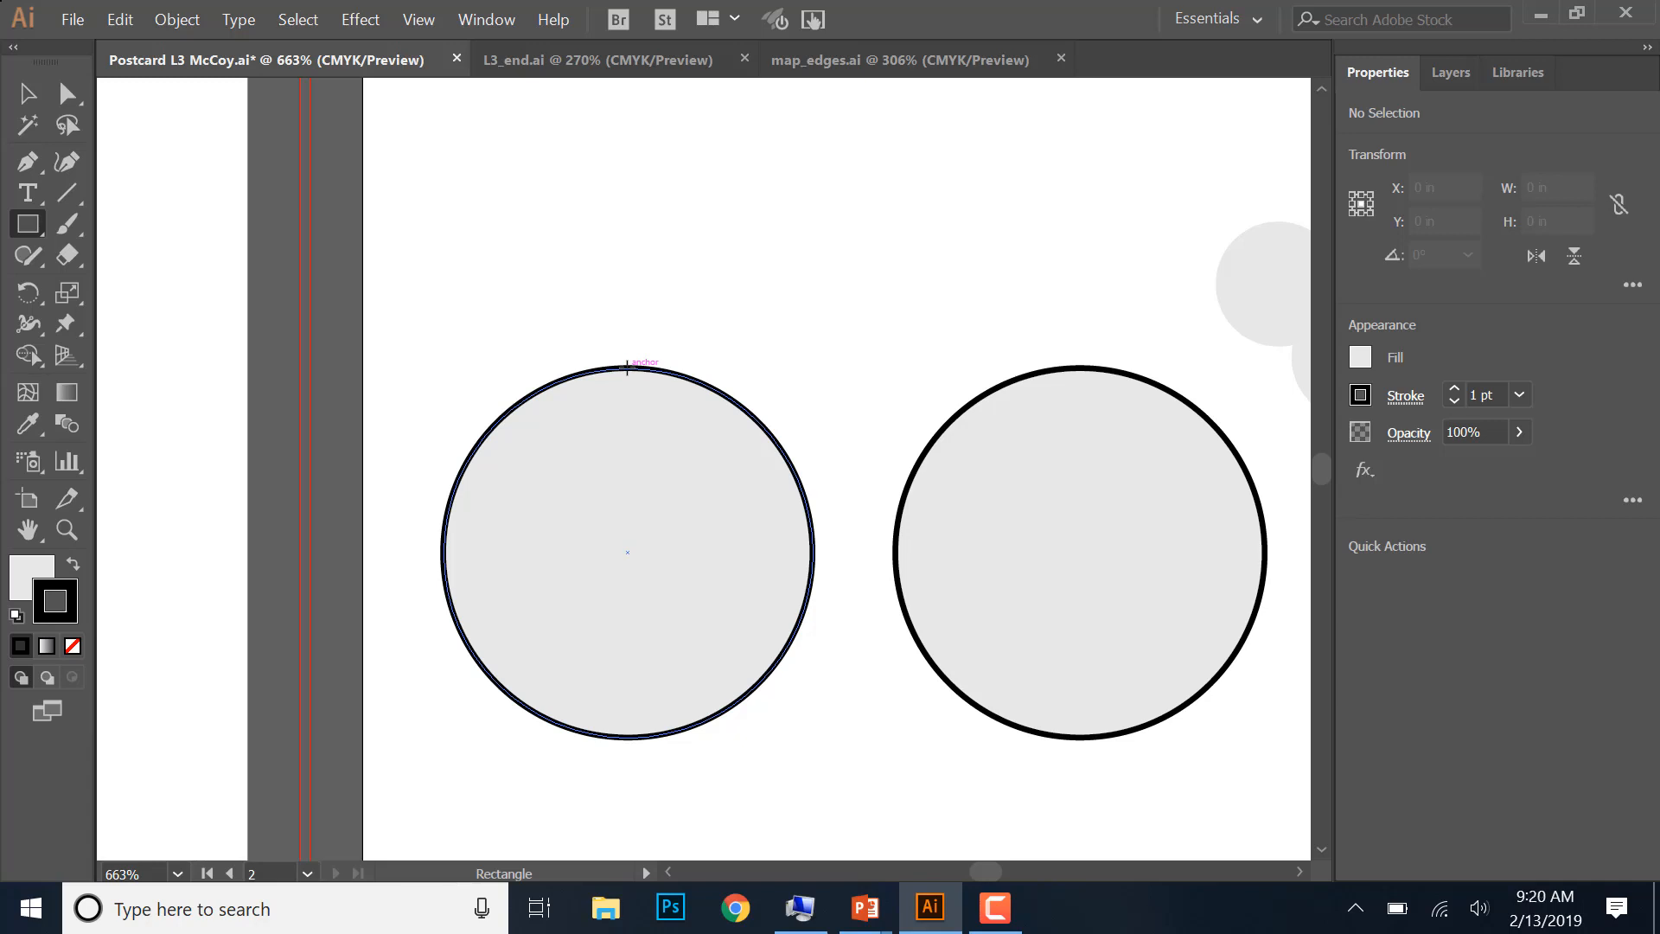
left_click_drag(627, 370, 1079, 740)
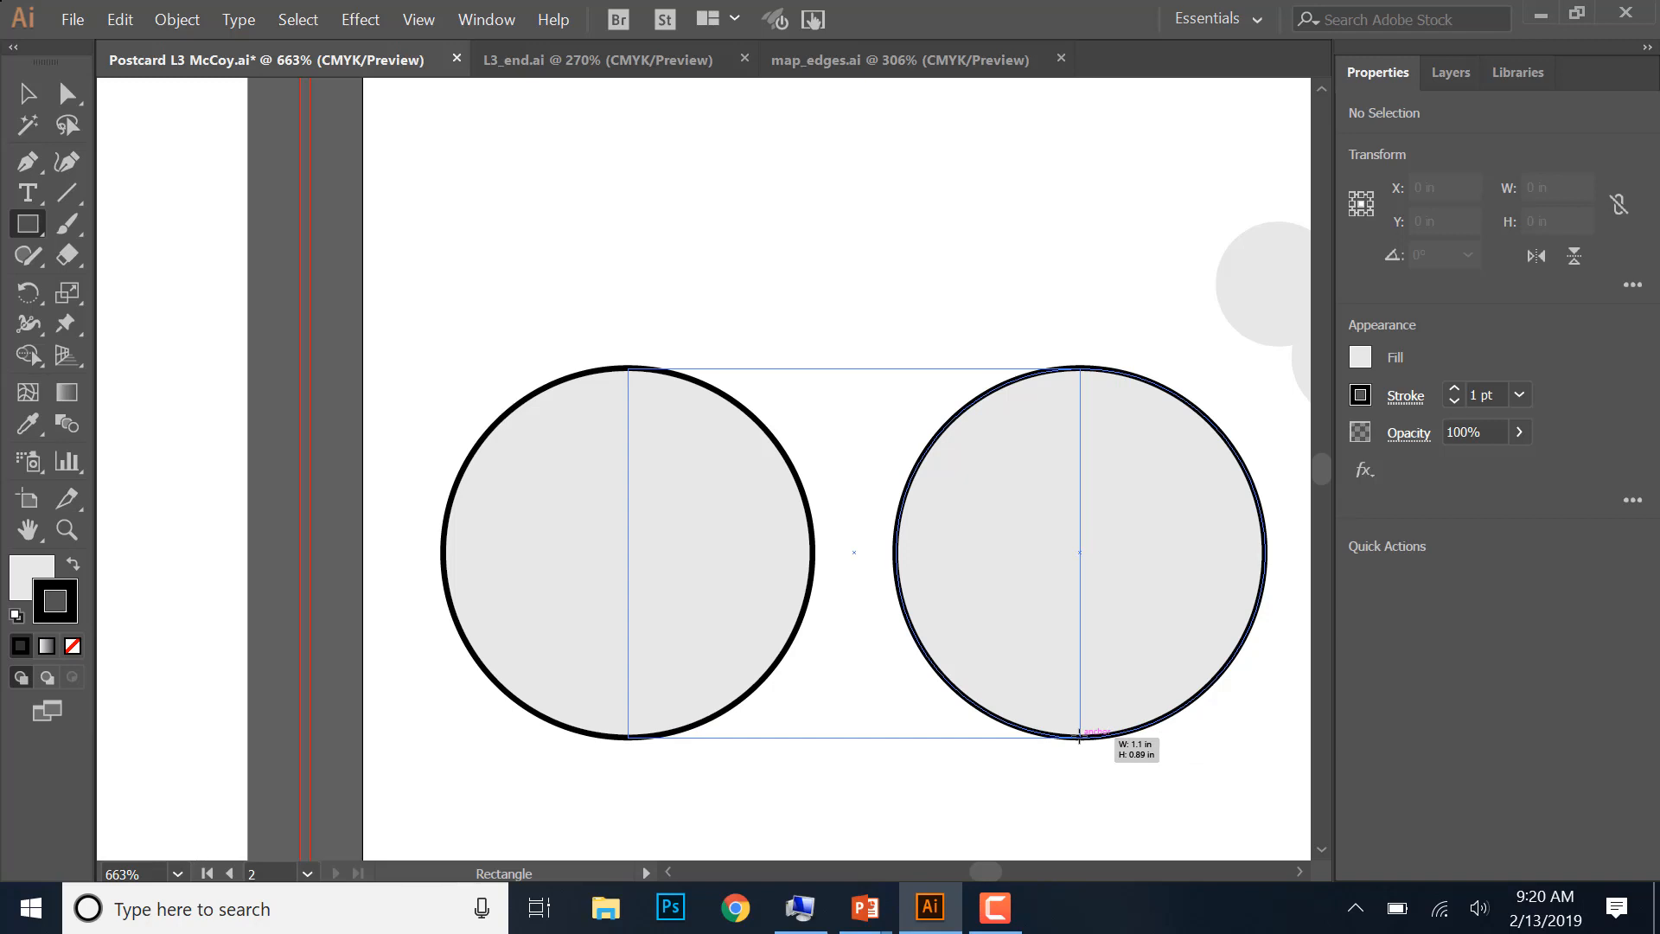
left_click_drag(1079, 740, 1079, 739)
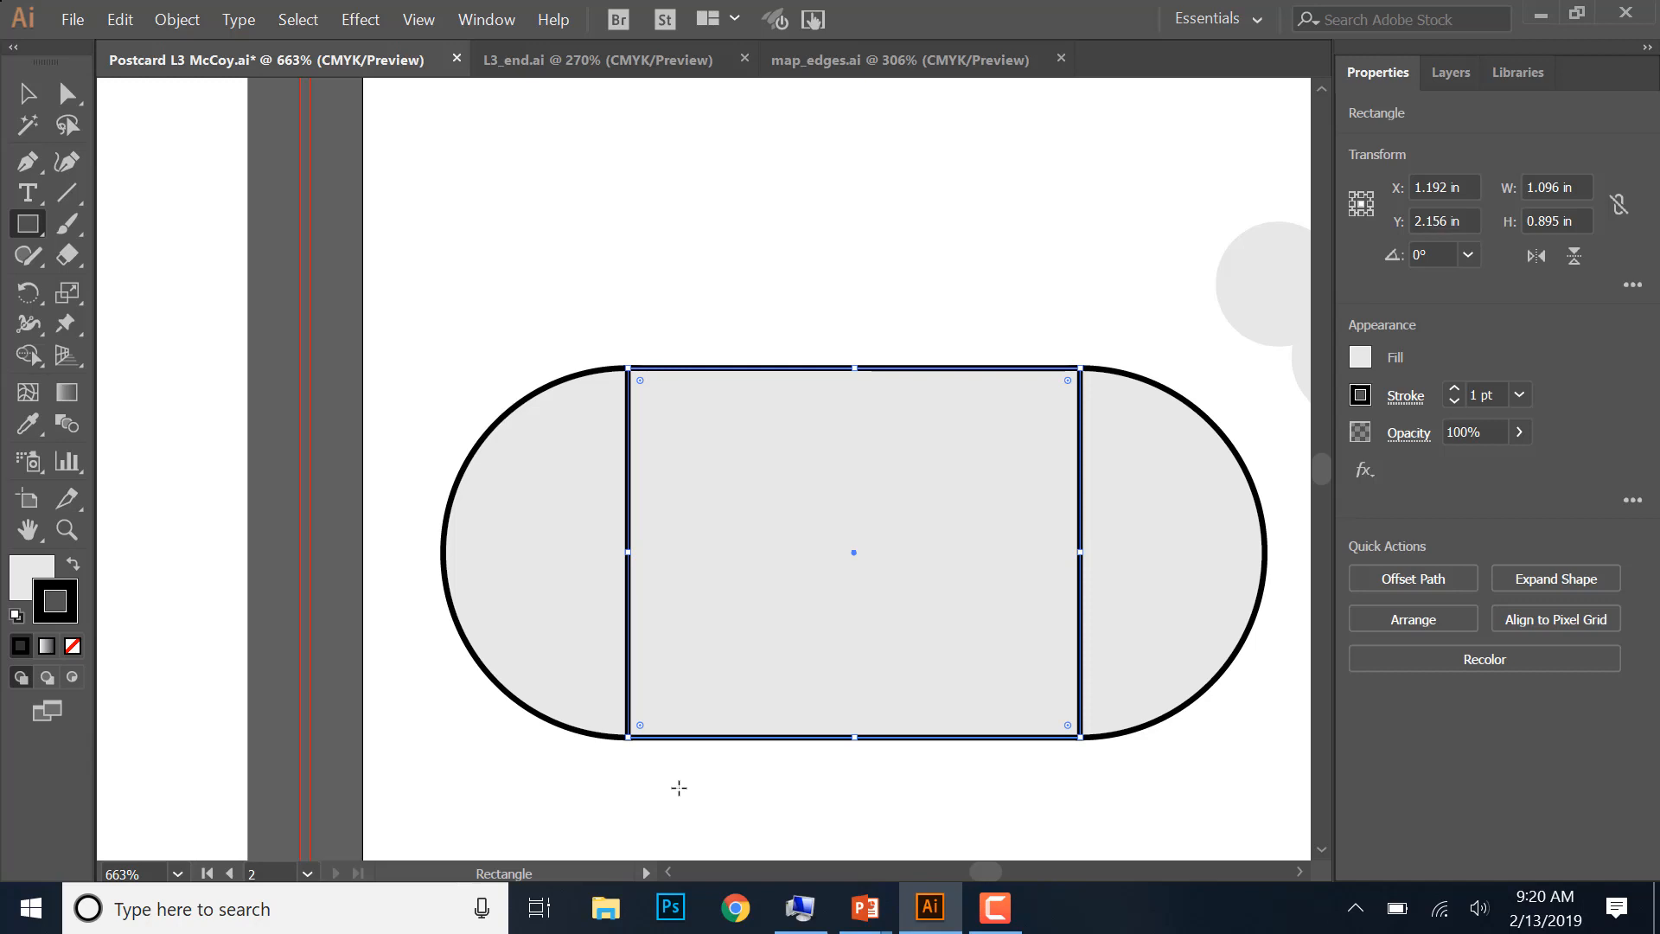
- Use the Shaper tool to cut the left circle out of the rectangle and merge the right circle with it to form a sail
left_click(27, 256)
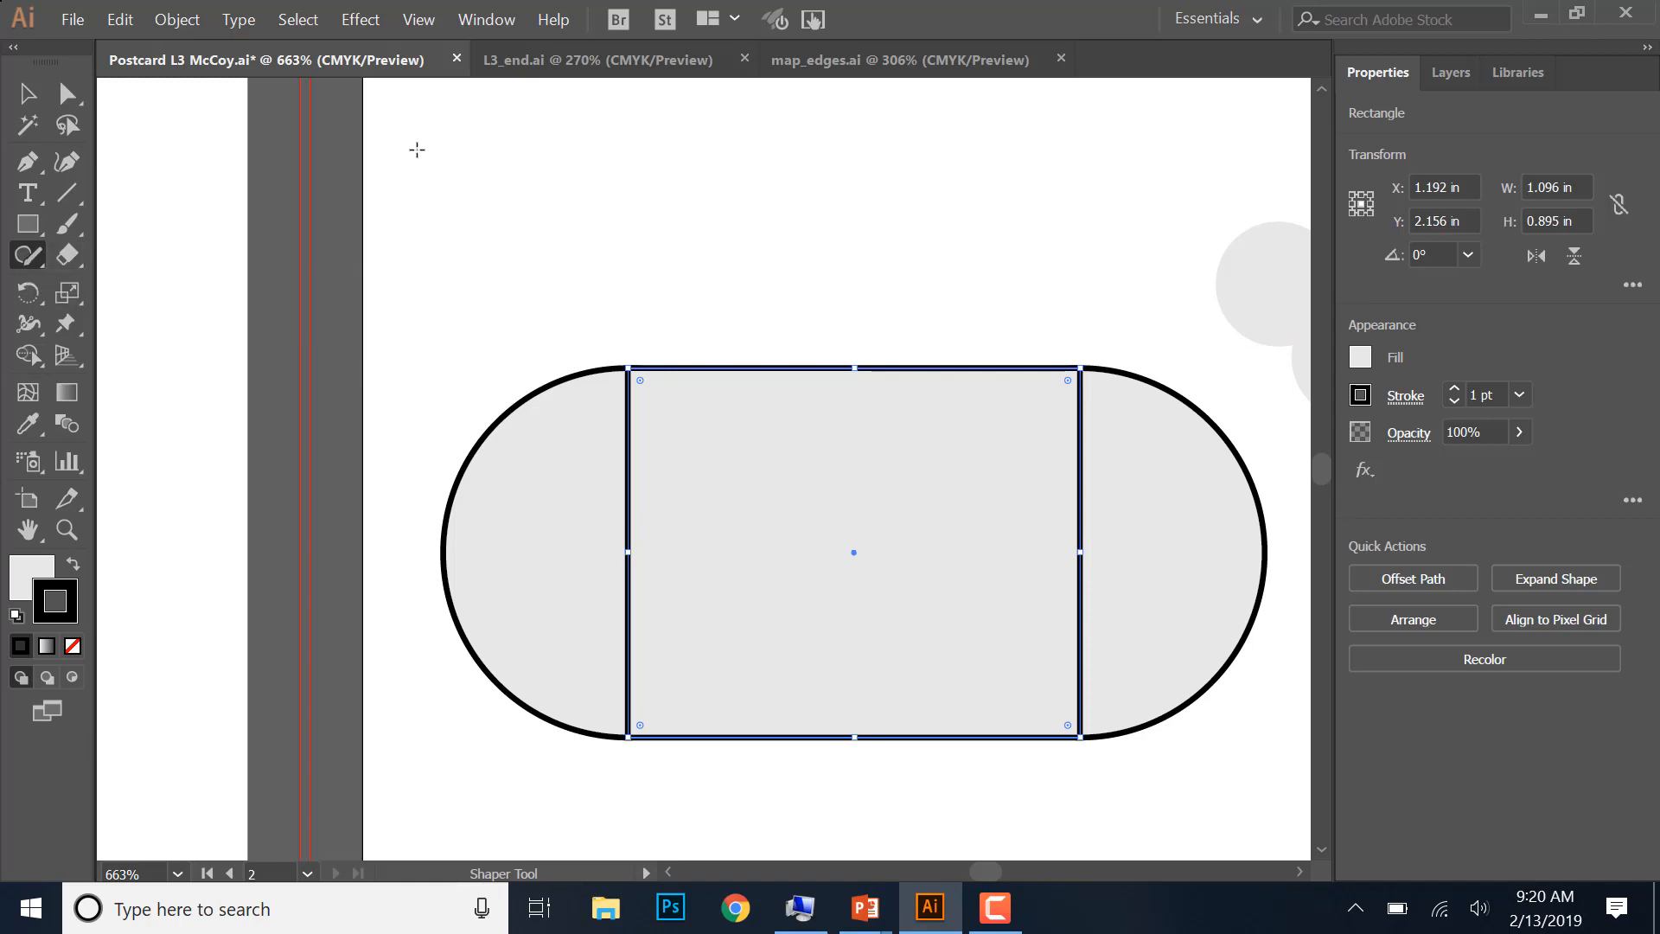
left_click(471, 231)
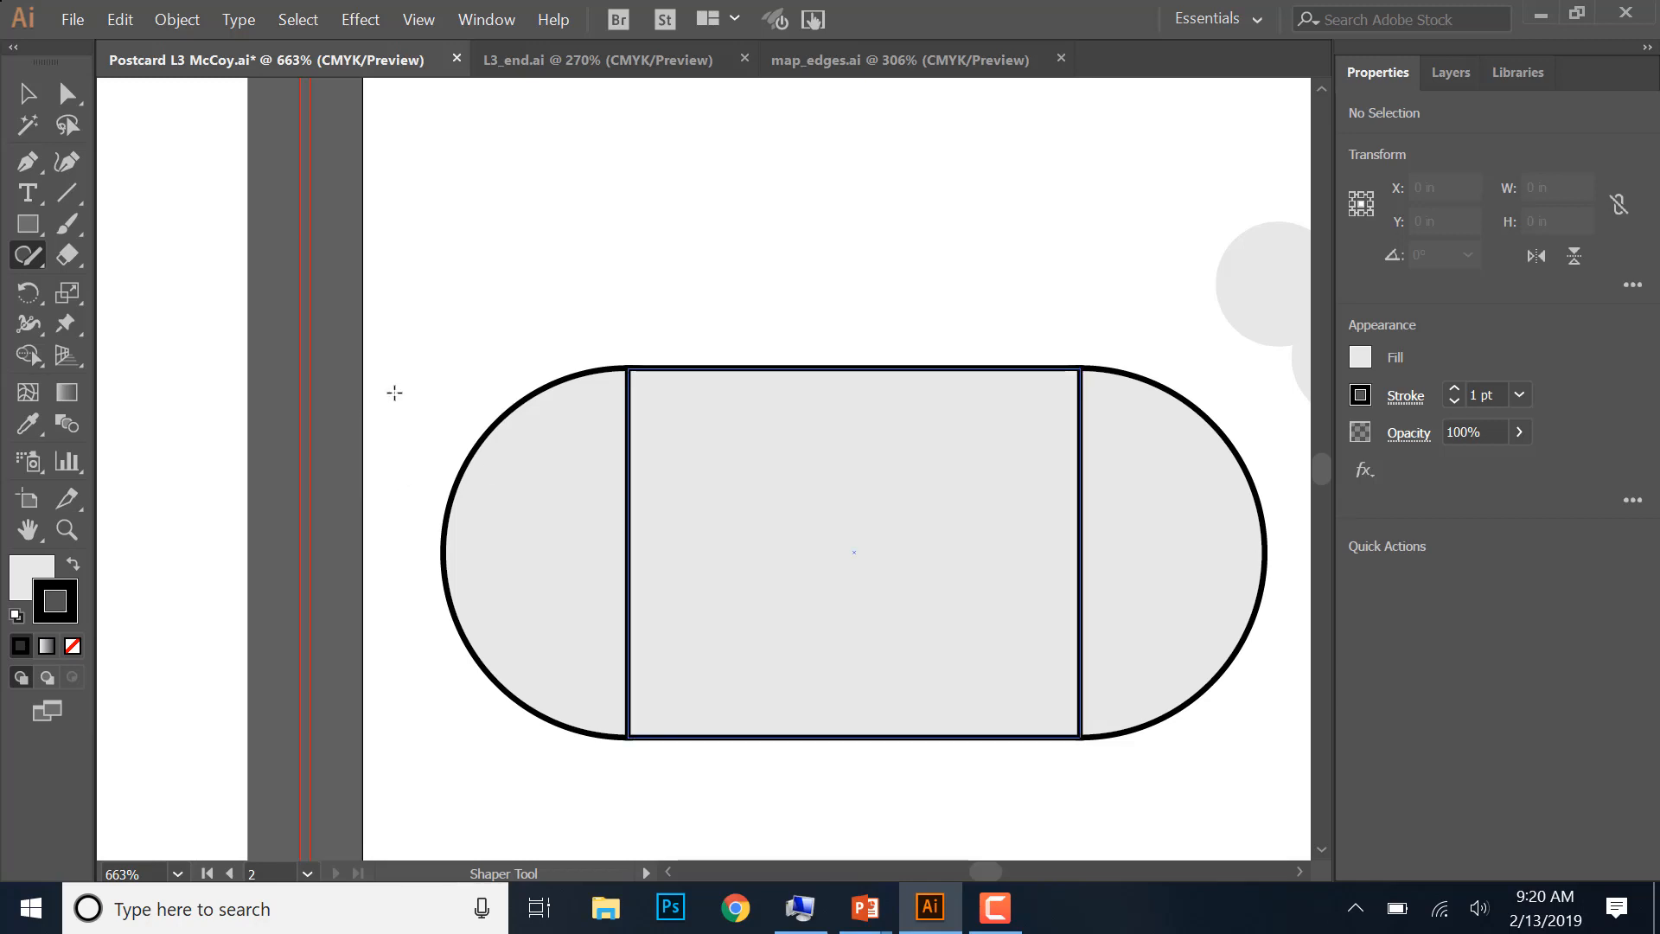
mouse_move(447, 419)
left_mouse_down()
mouse_move(652, 449)
mouse_move(459, 548)
mouse_move(658, 548)
mouse_move(475, 655)
mouse_move(652, 655)
mouse_move(508, 741)
mouse_move(519, 731)
left_mouse_up()
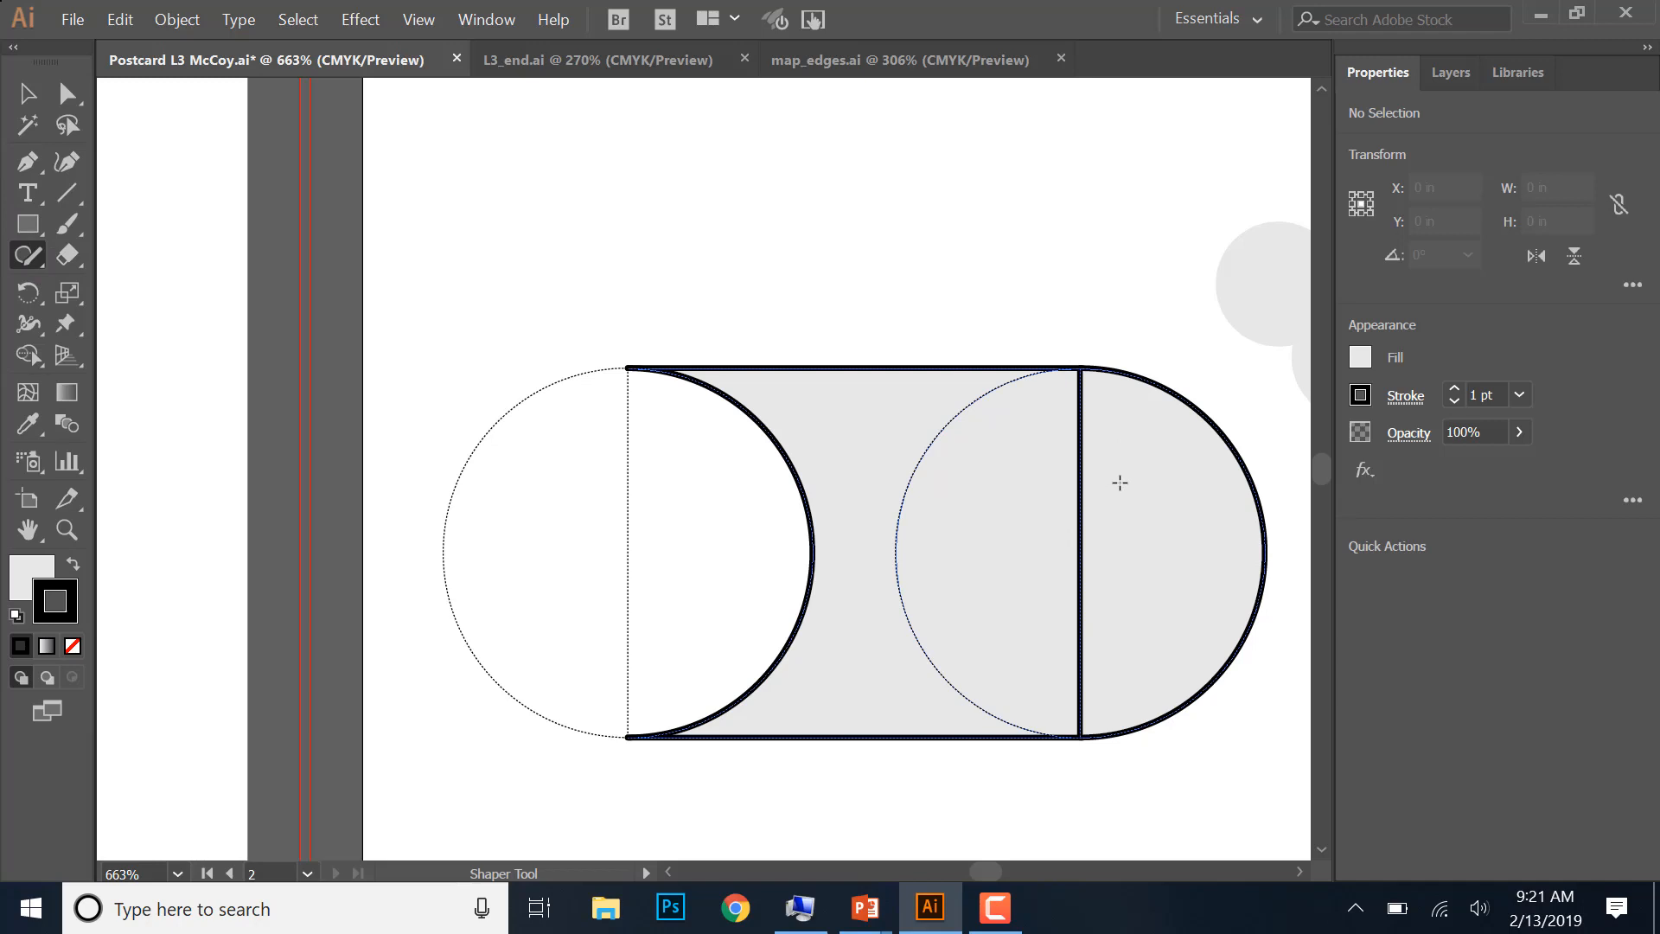
mouse_move(1116, 483)
left_mouse_down()
mouse_move(949, 510)
mouse_move(1118, 529)
mouse_move(876, 586)
mouse_move(878, 616)
mouse_move(1060, 628)
mouse_move(967, 665)
mouse_move(964, 691)
mouse_move(1147, 678)
mouse_move(938, 731)
left_mouse_up()
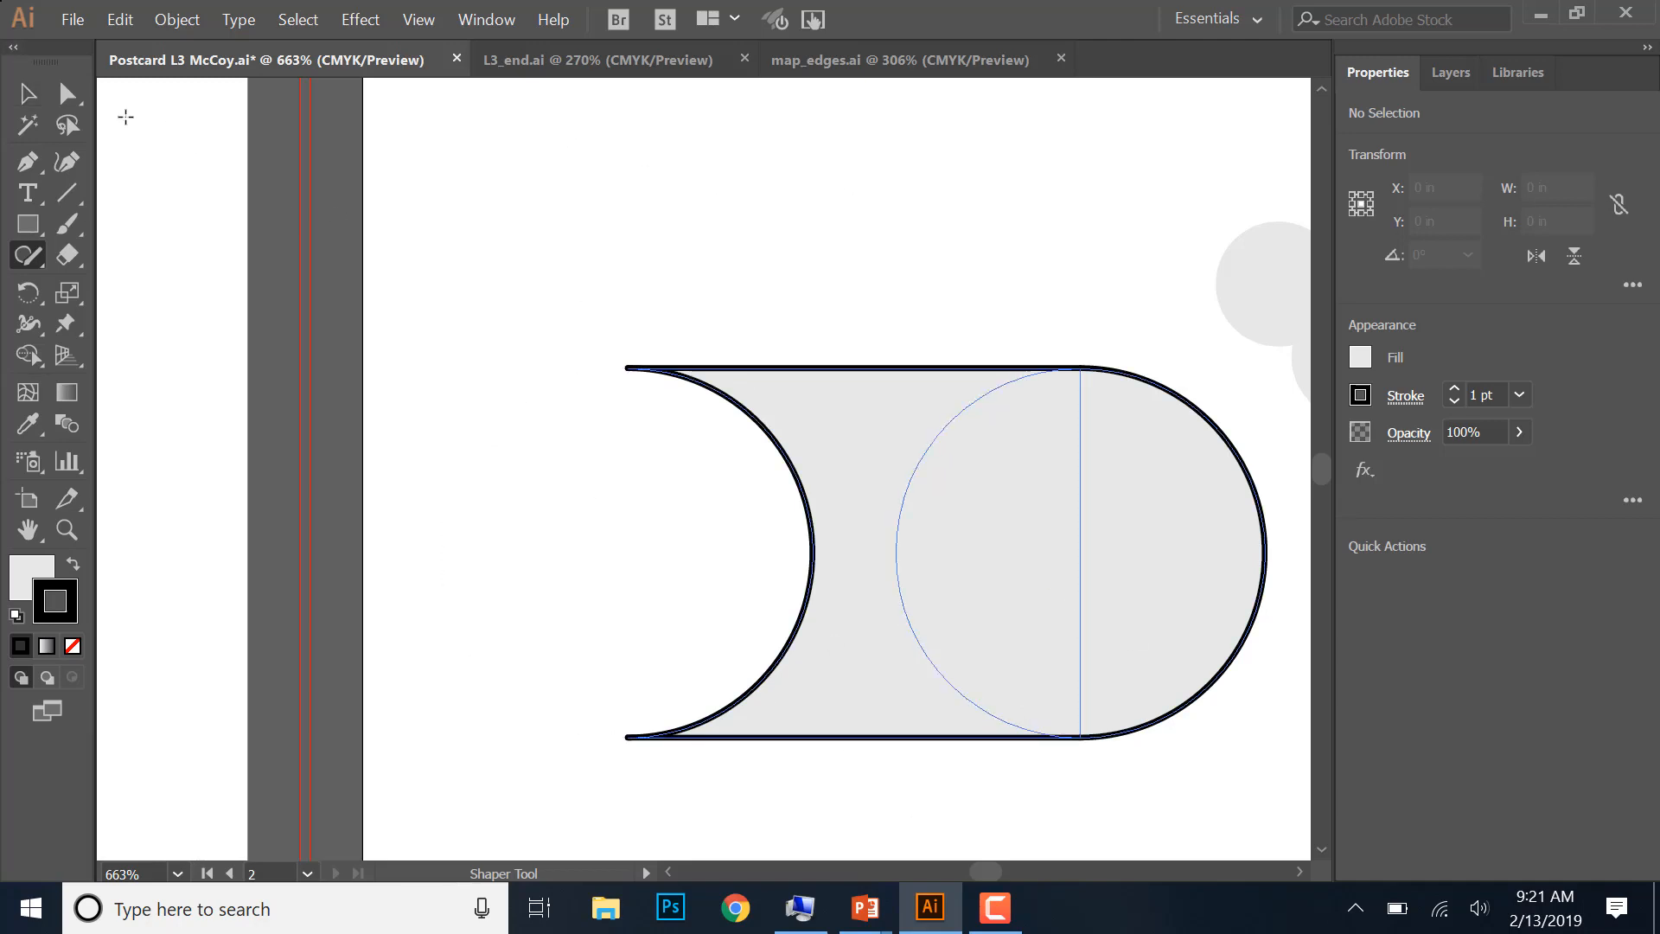
left_click(28, 93)
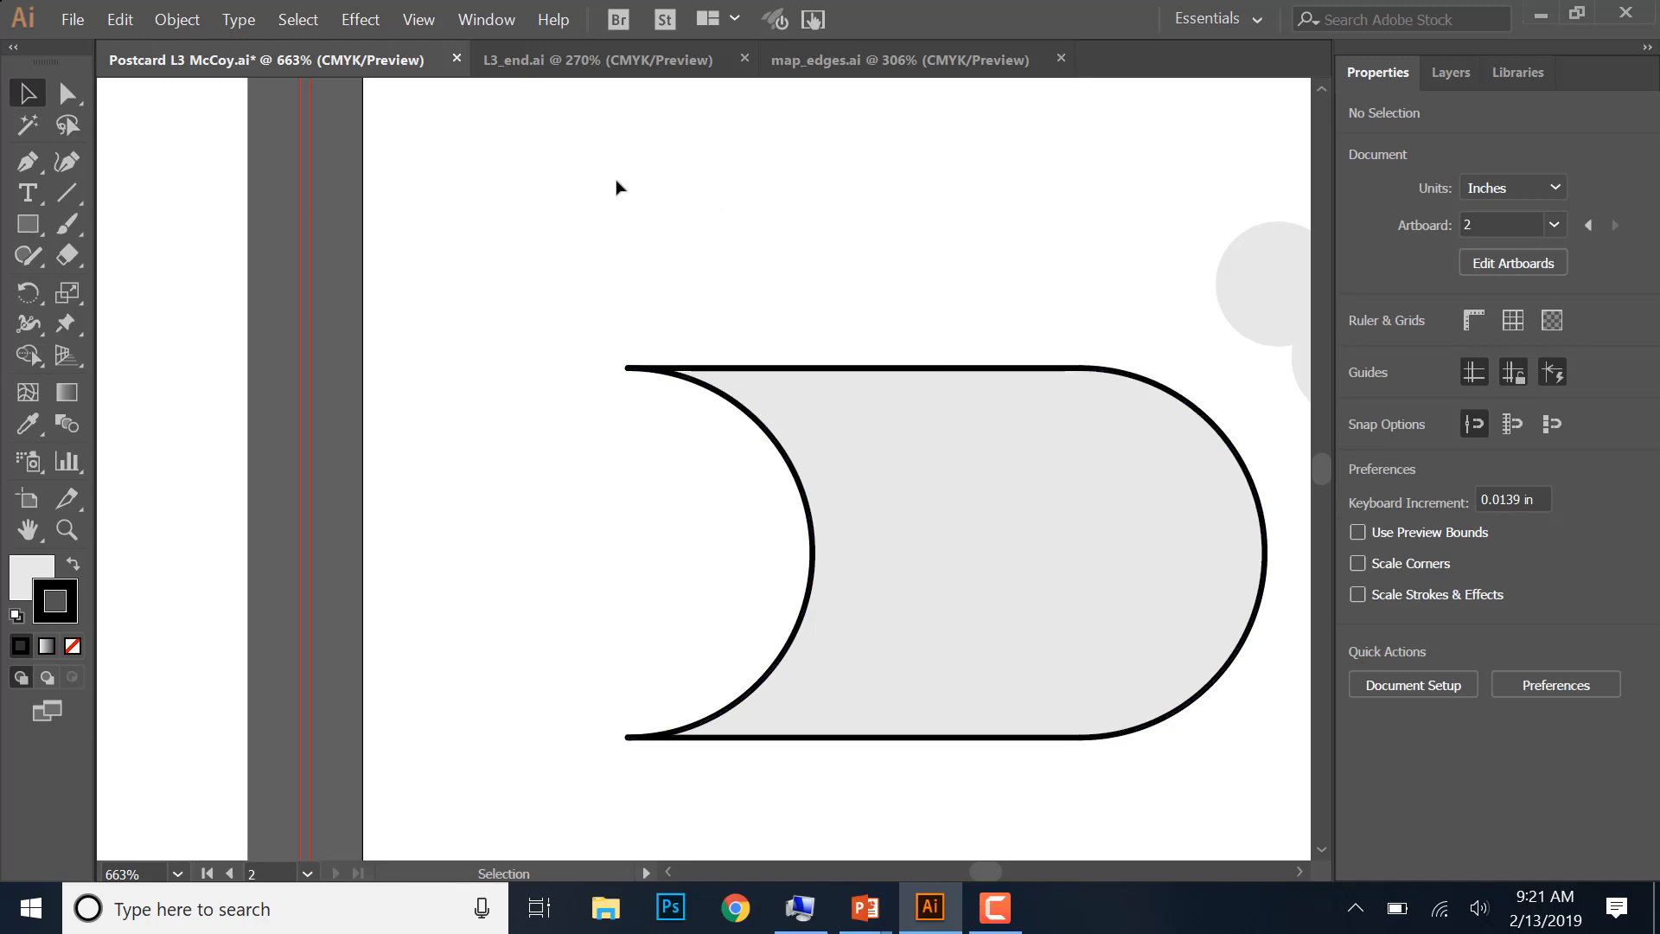
key("shift+n")
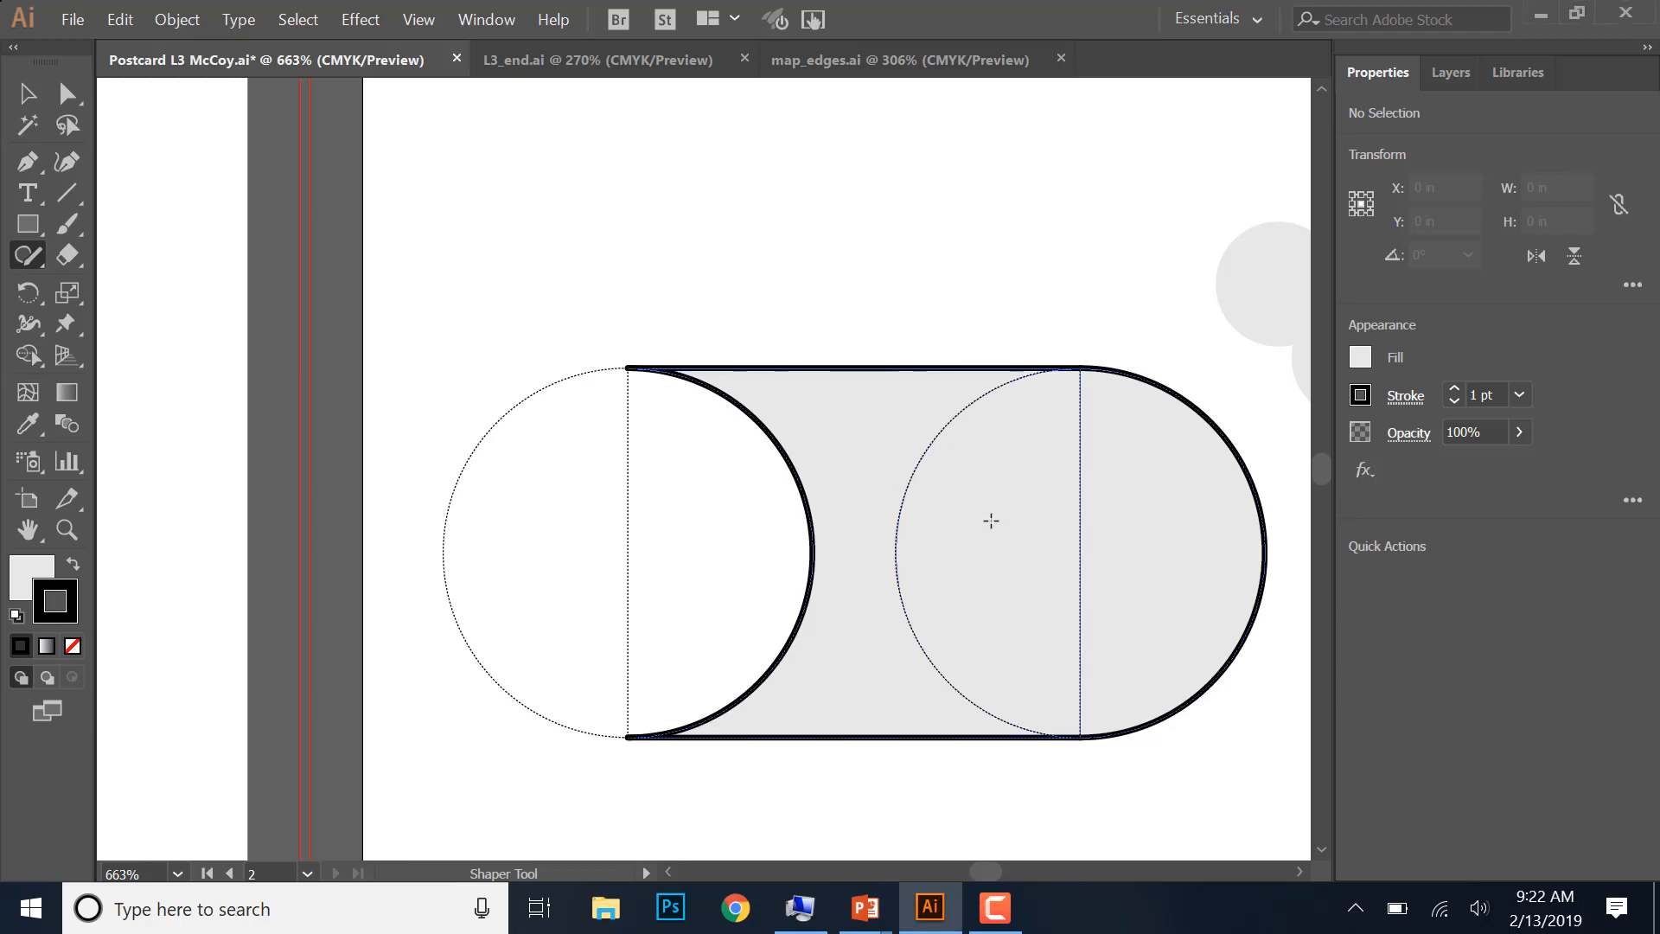
- Widen the left cut-out circle inside the sail's Shaper group to about 1.002 in by extending its inner edge
left_click(872, 461)
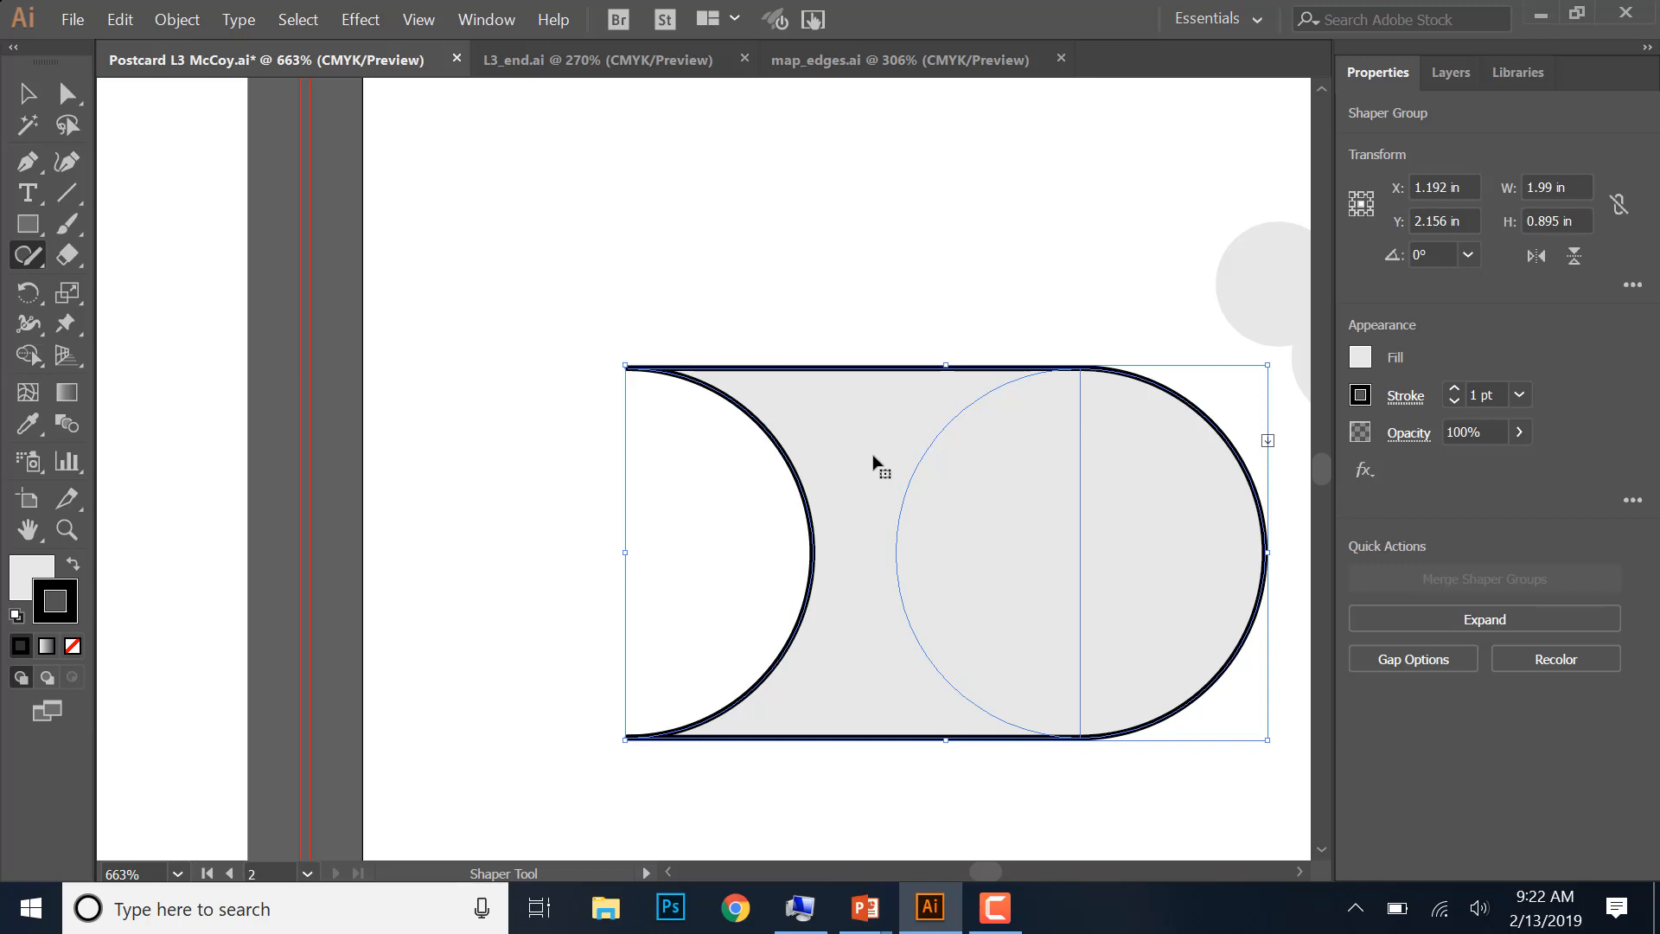
left_click(1268, 444)
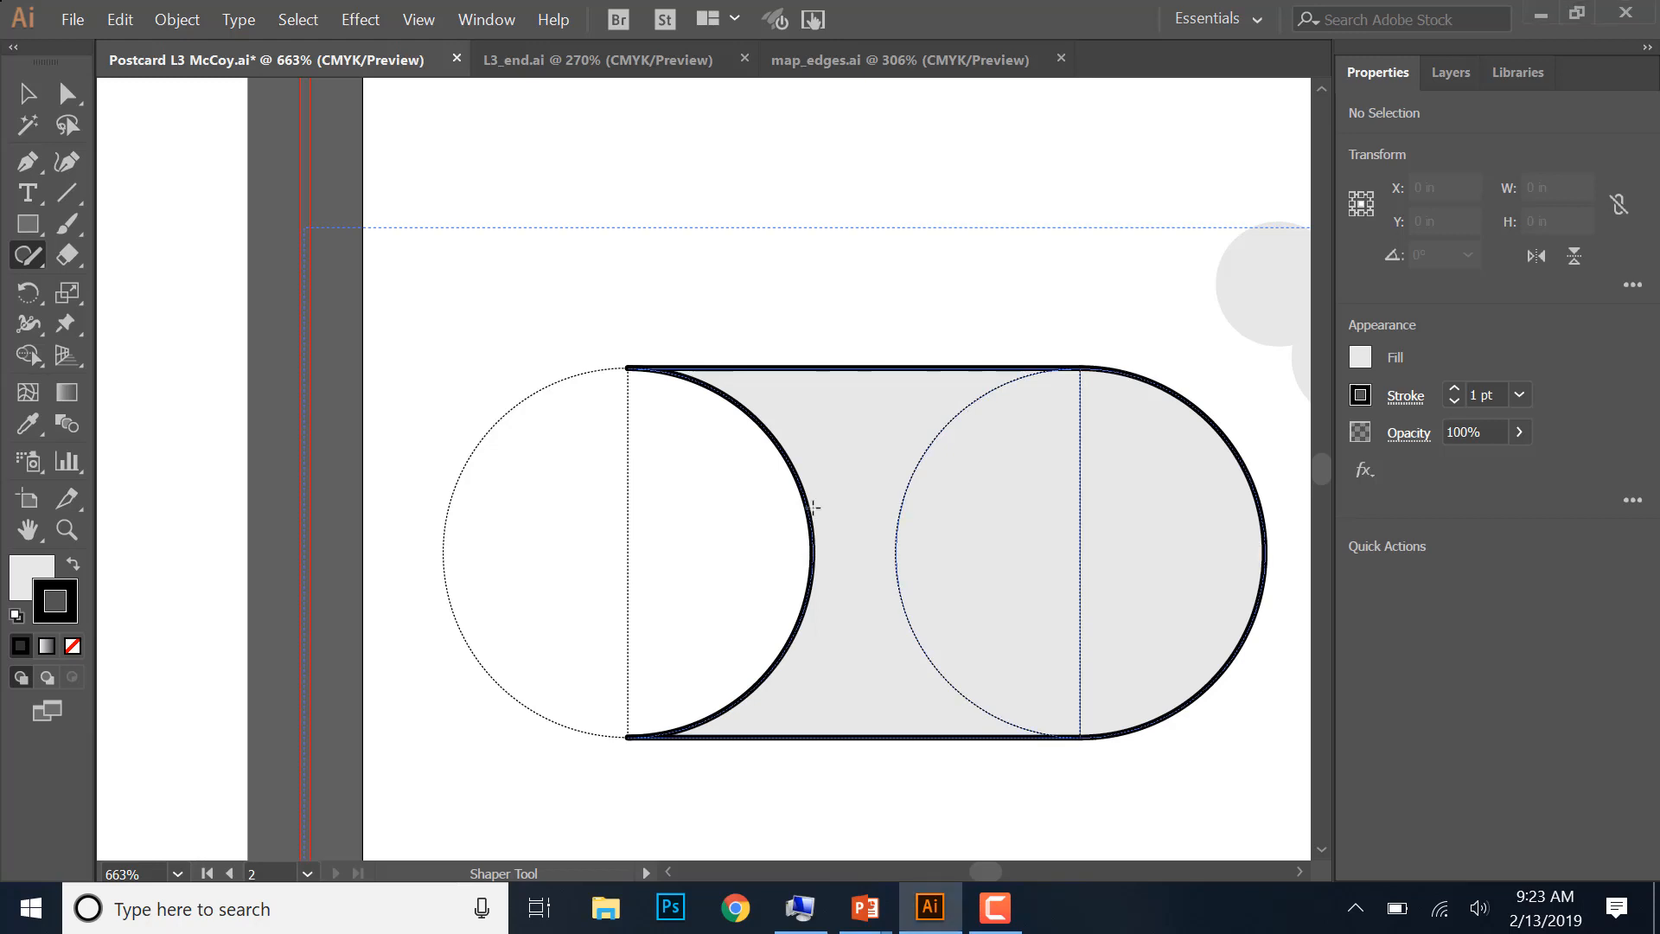
left_click(800, 484)
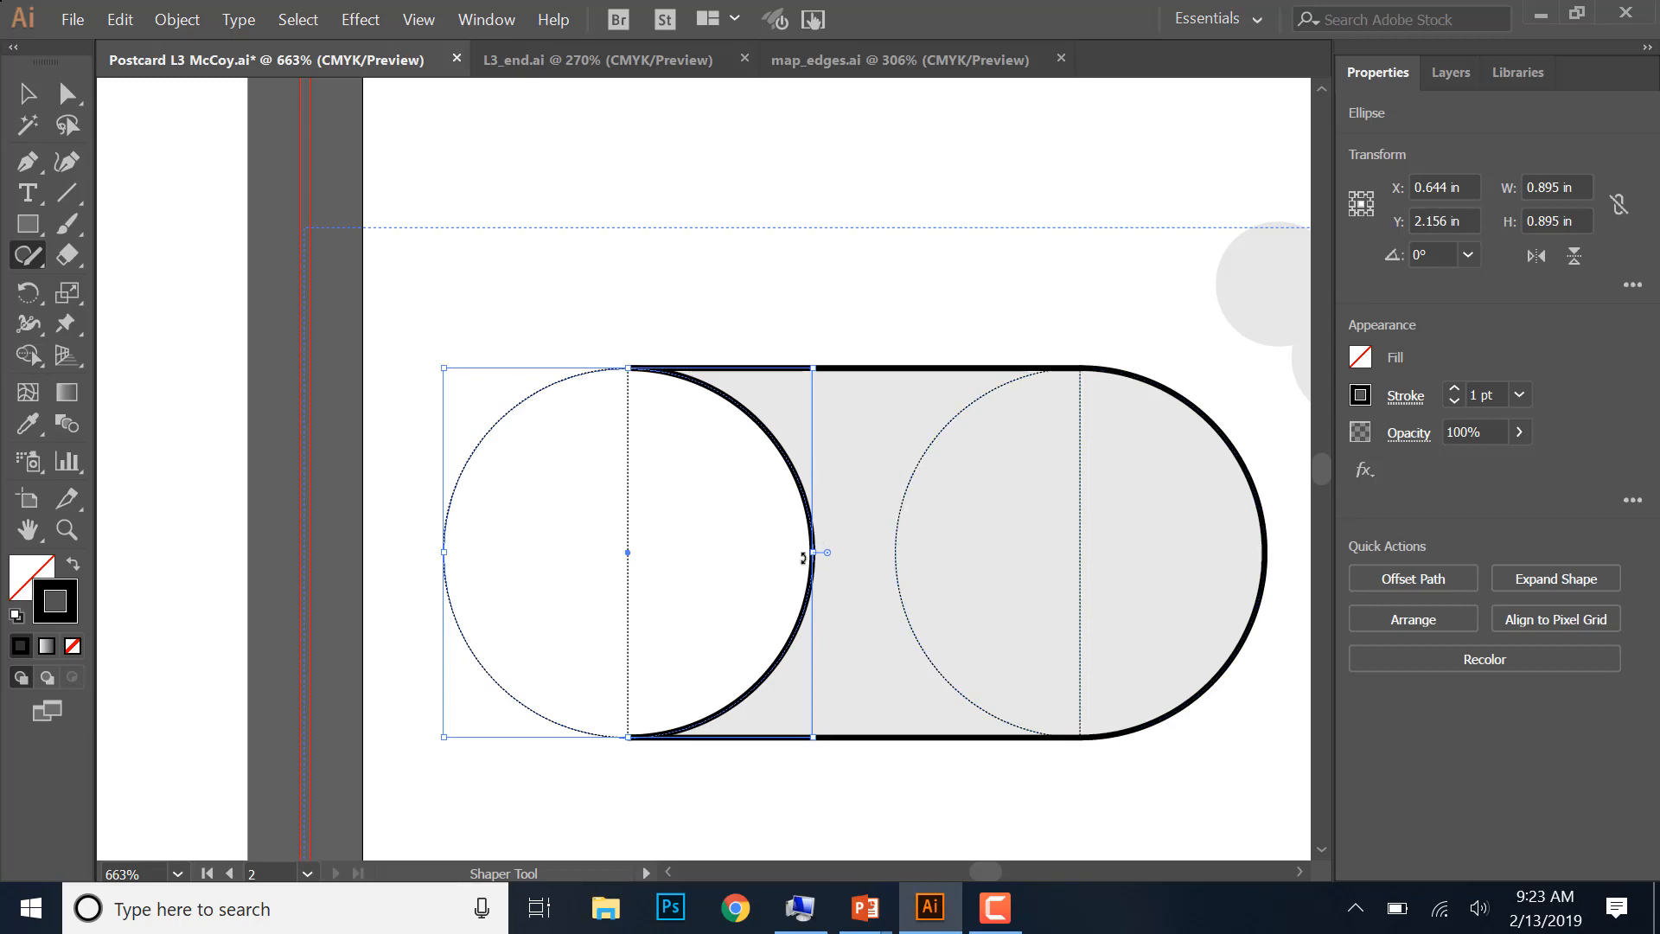
left_click_drag(813, 551, 844, 552)
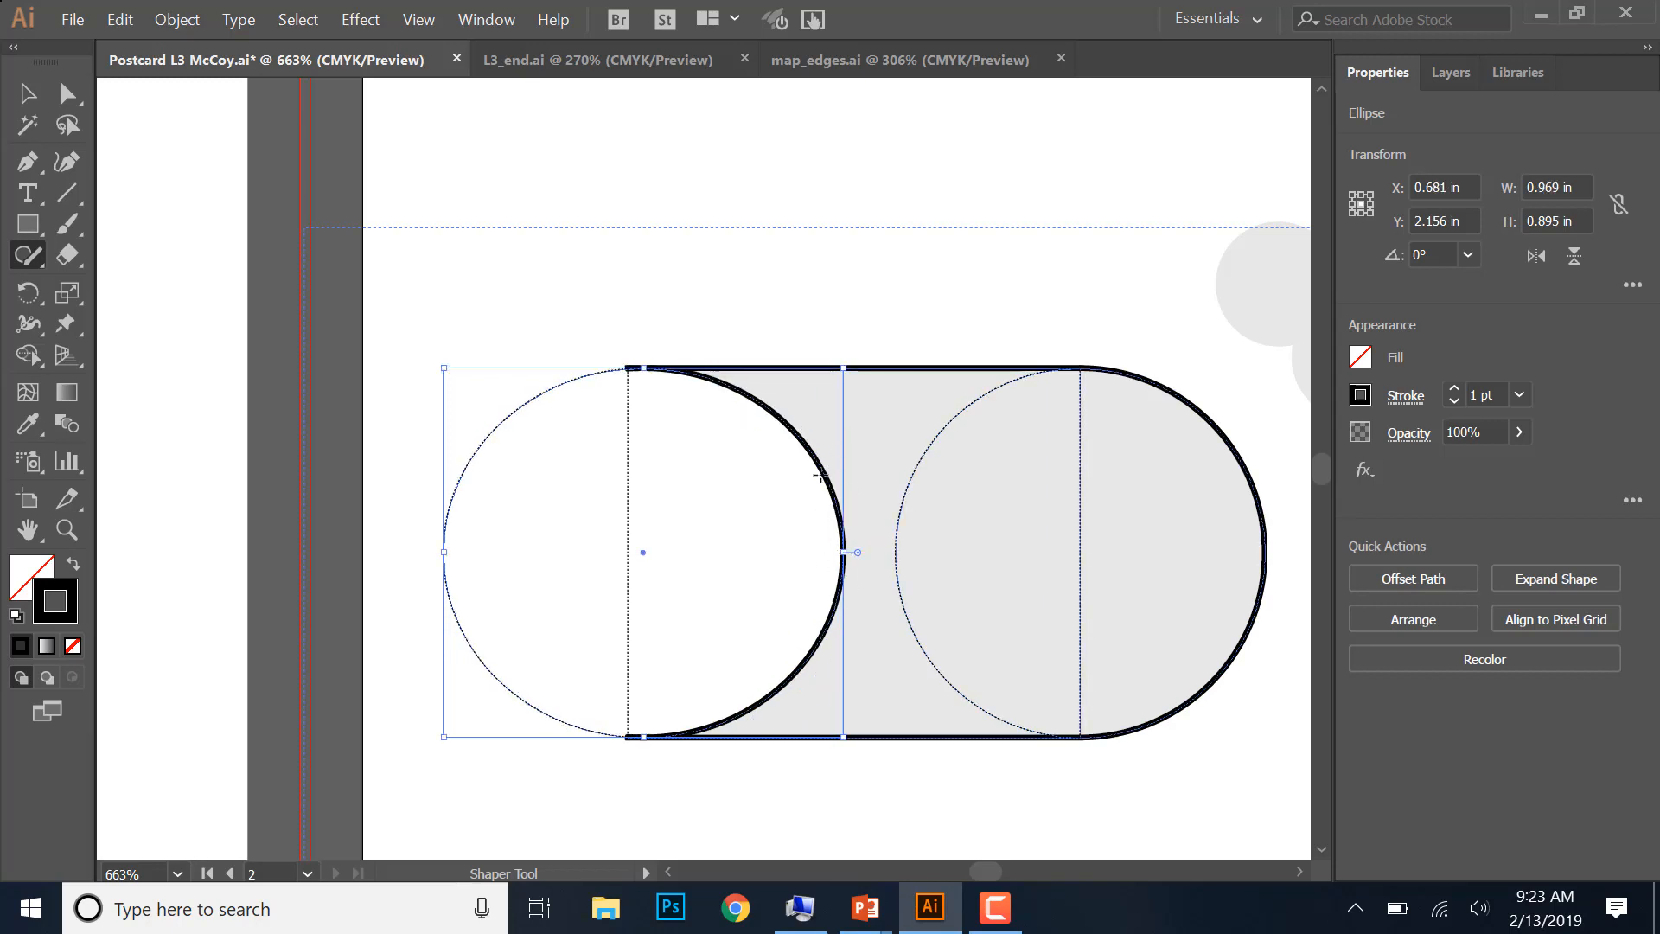
left_click_drag(847, 551, 856, 552)
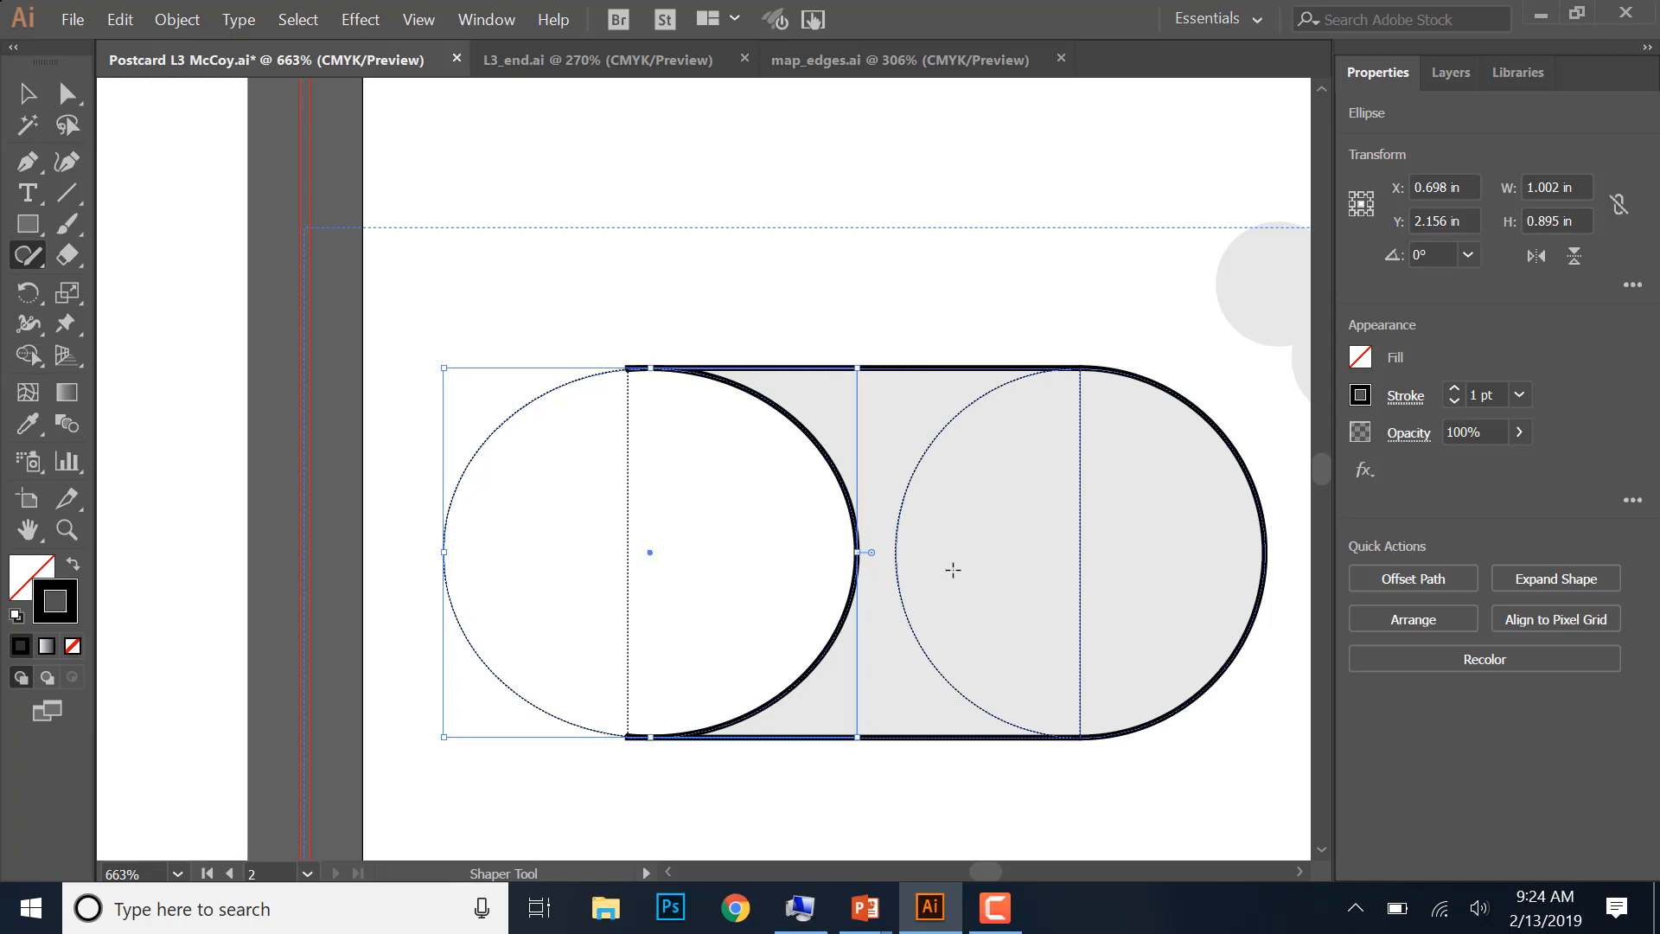
left_click(953, 570)
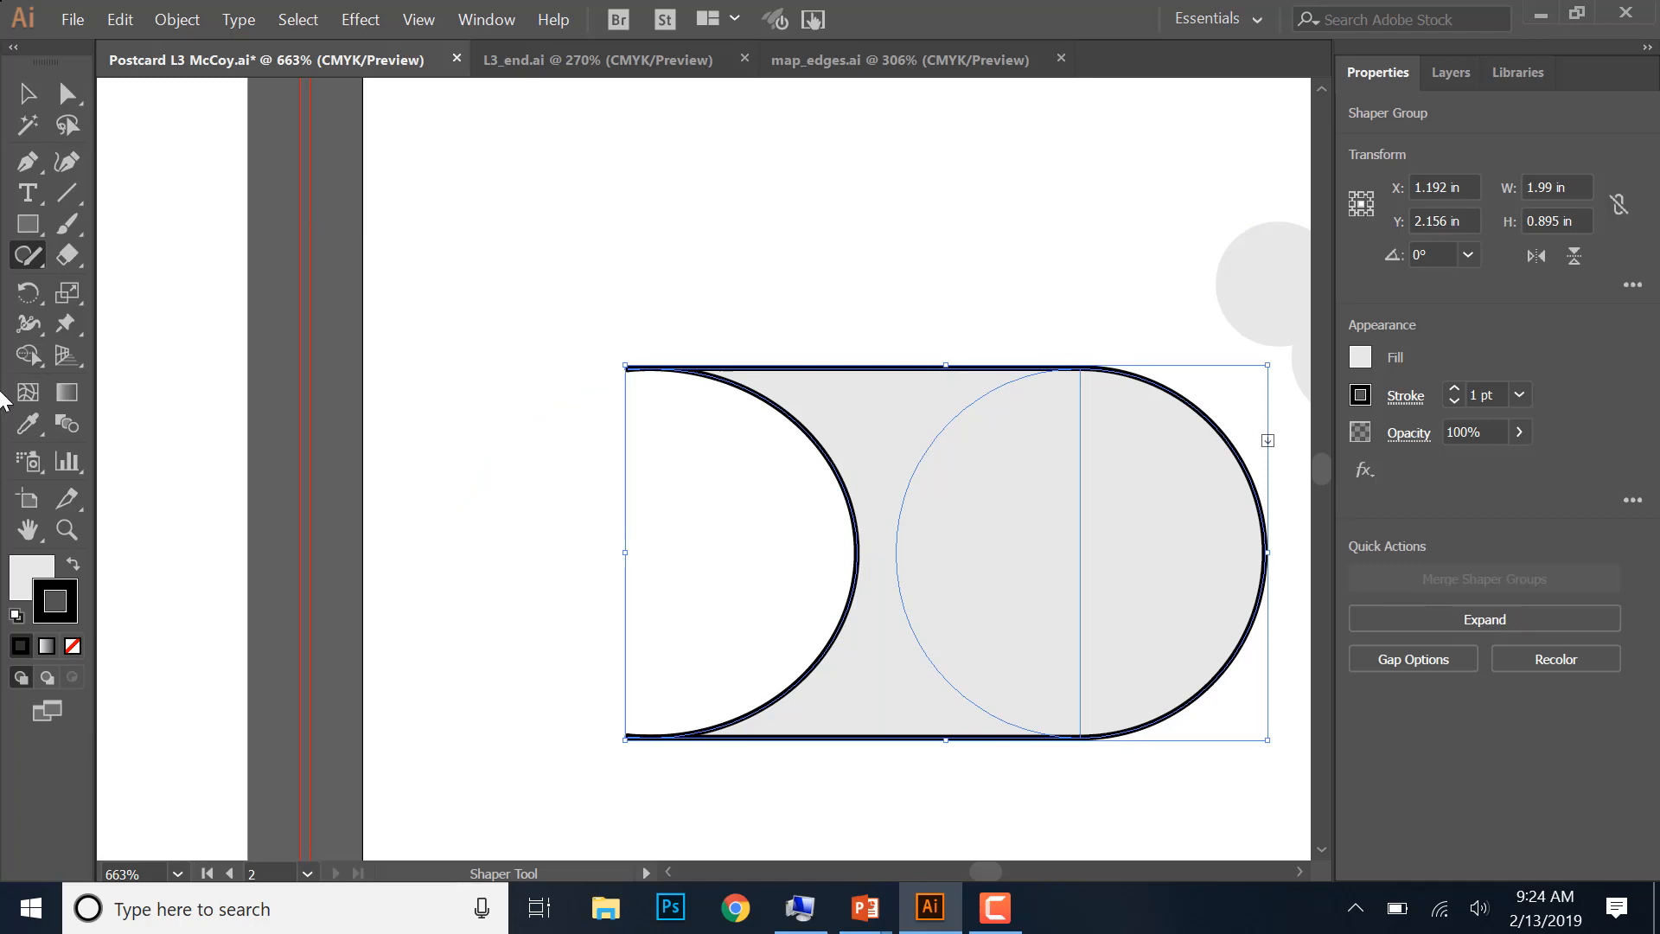
- Lighten the sail's fill colour to 5% black (K) with no cyan, magenta or yellow
left_click(24, 579)
left_click(25, 585)
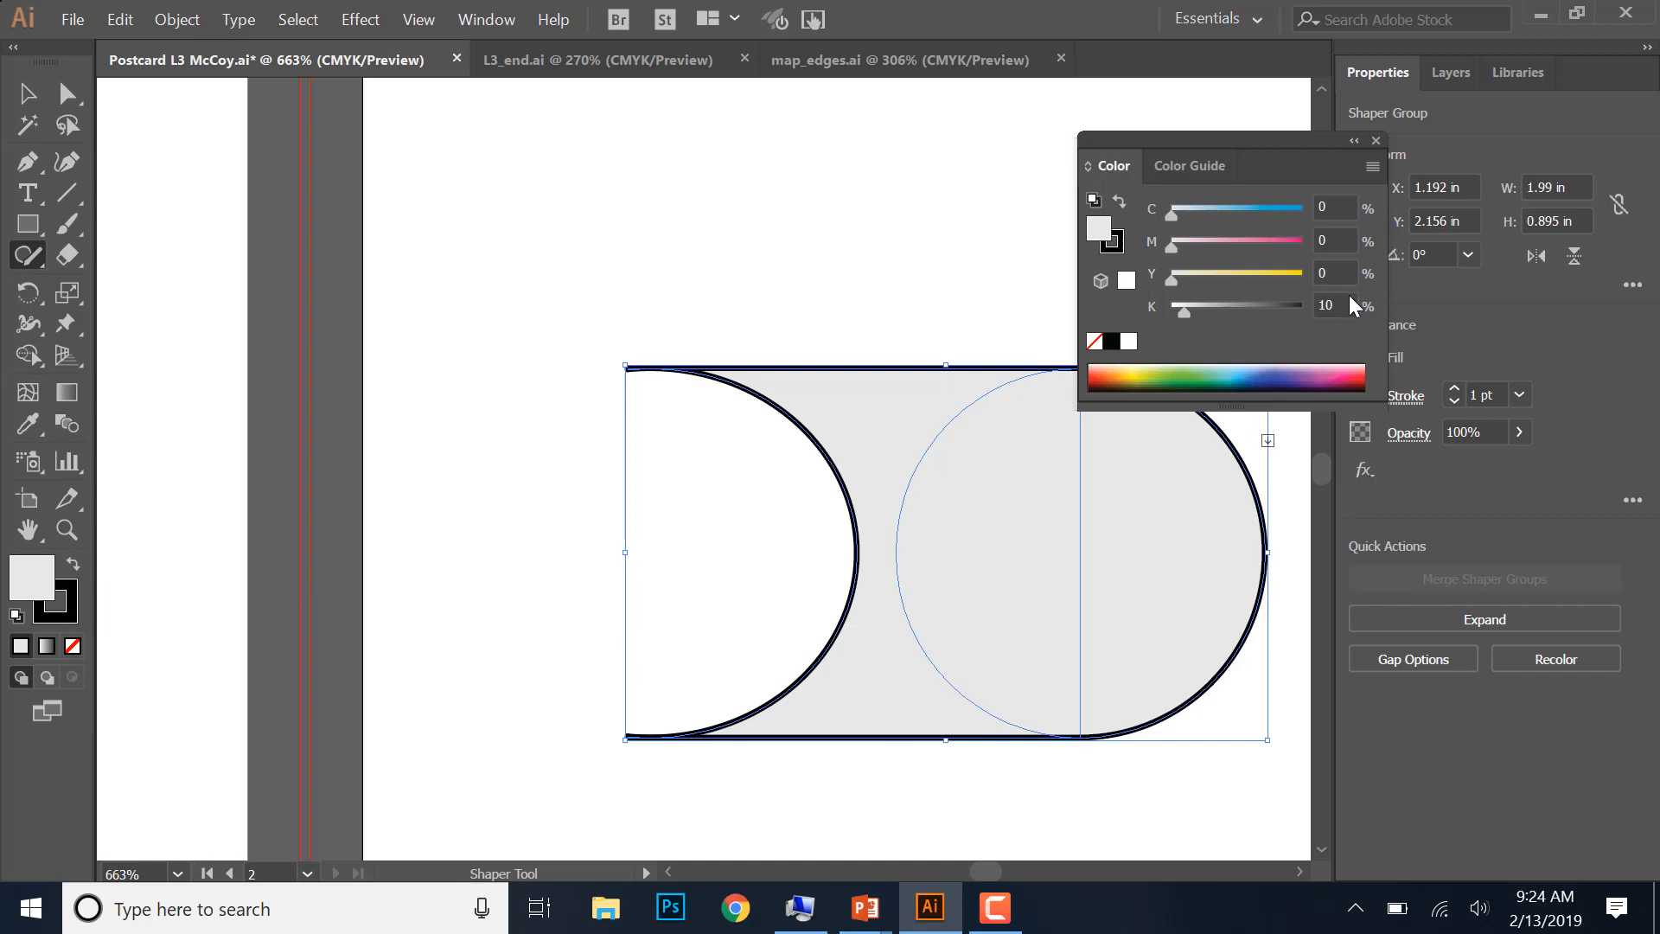
left_click(1311, 304)
type("5")
left_click(915, 285)
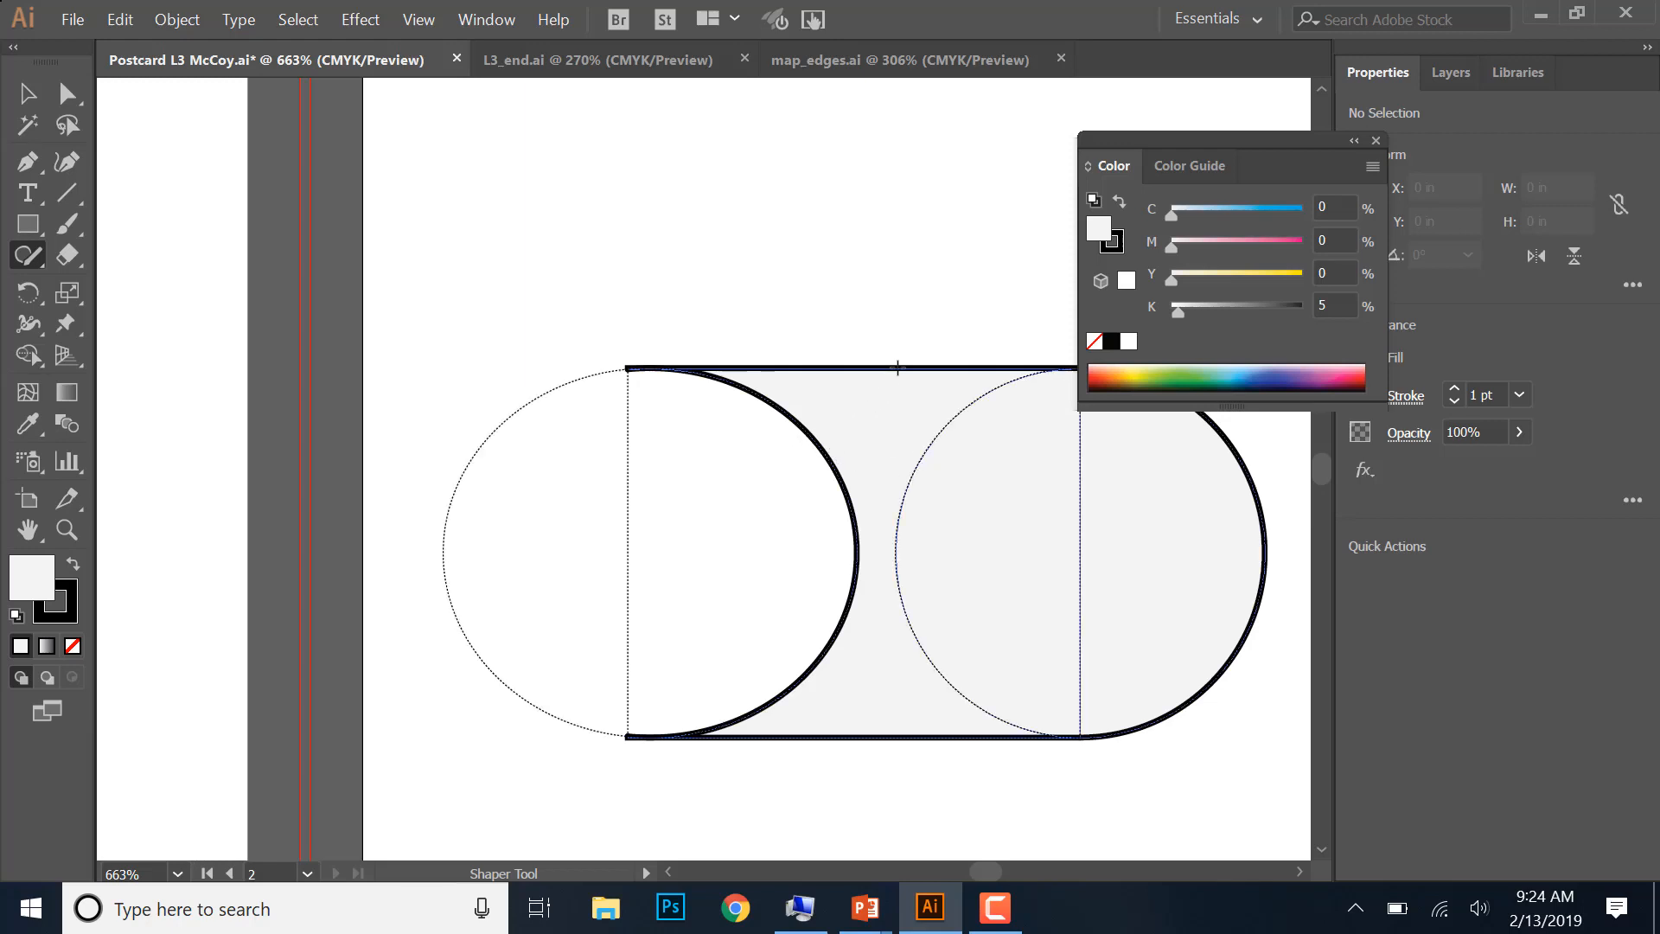
- Remove the black outline from the sail by setting its stroke to None
left_click(61, 605)
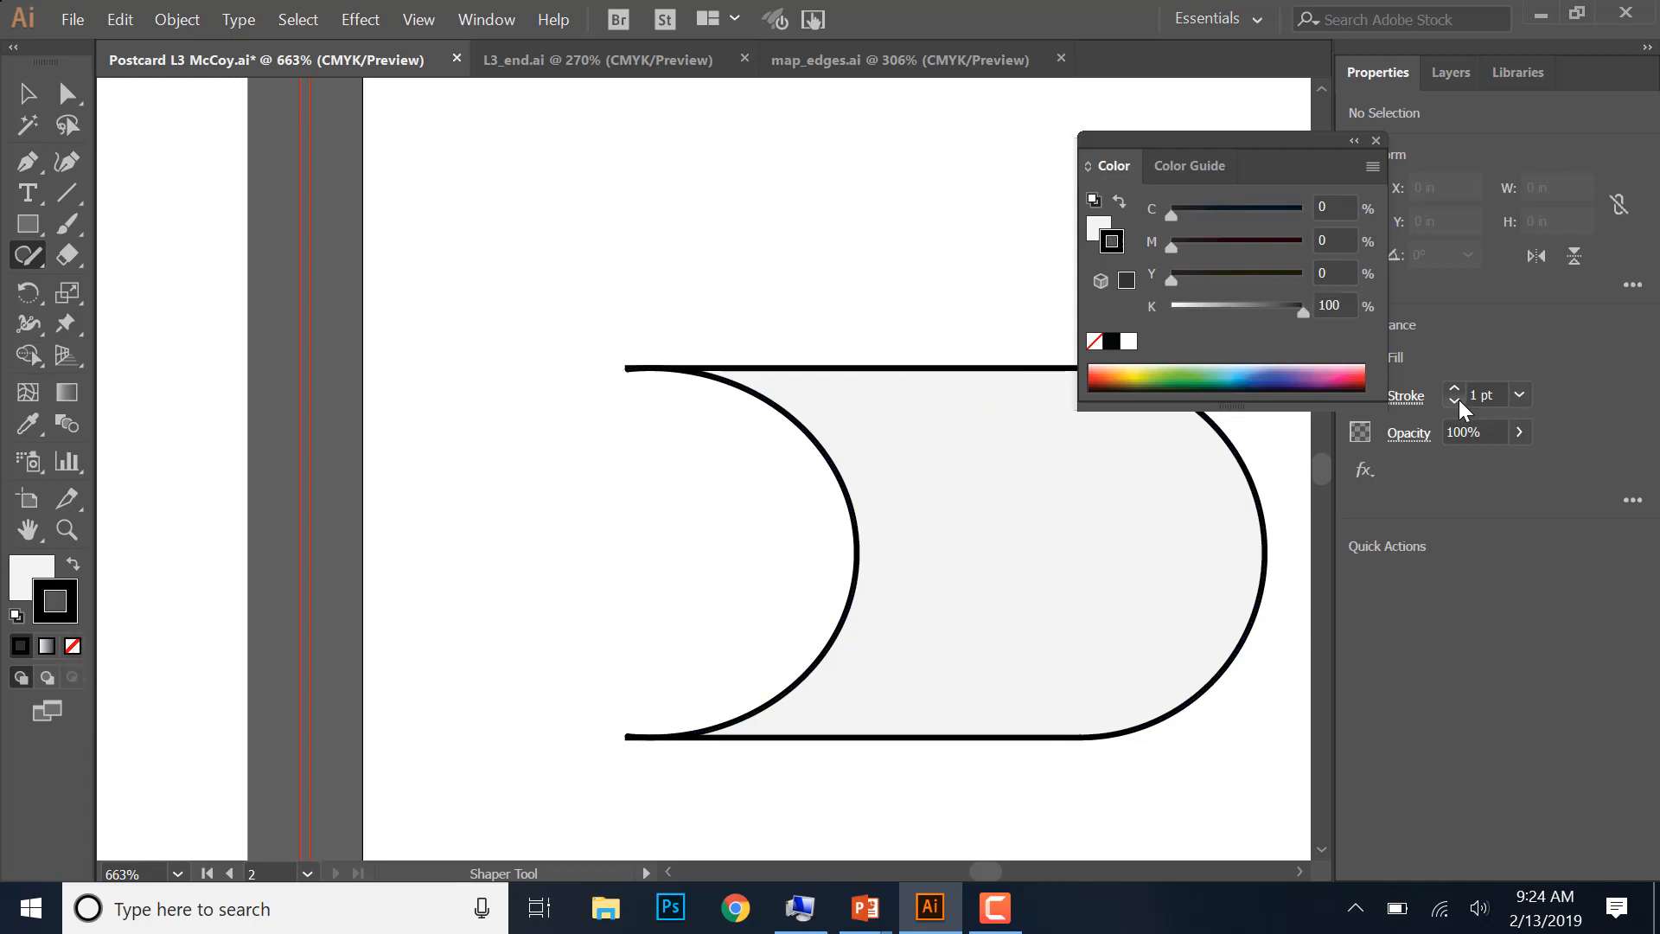
left_click(1377, 139)
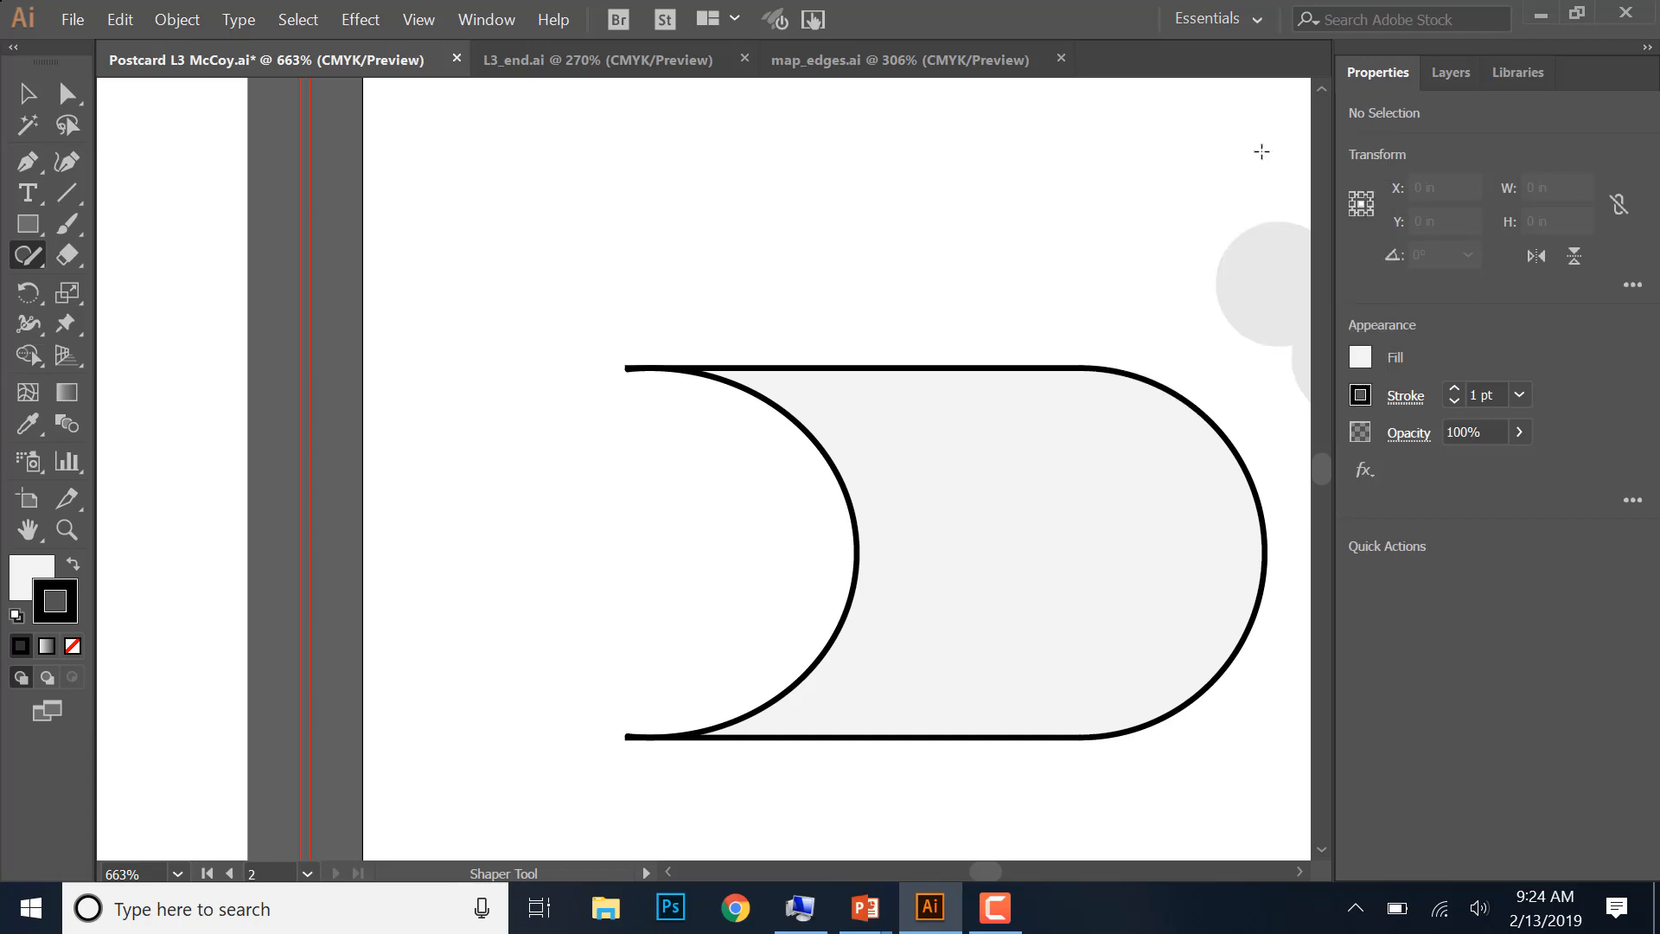
left_click(1453, 401)
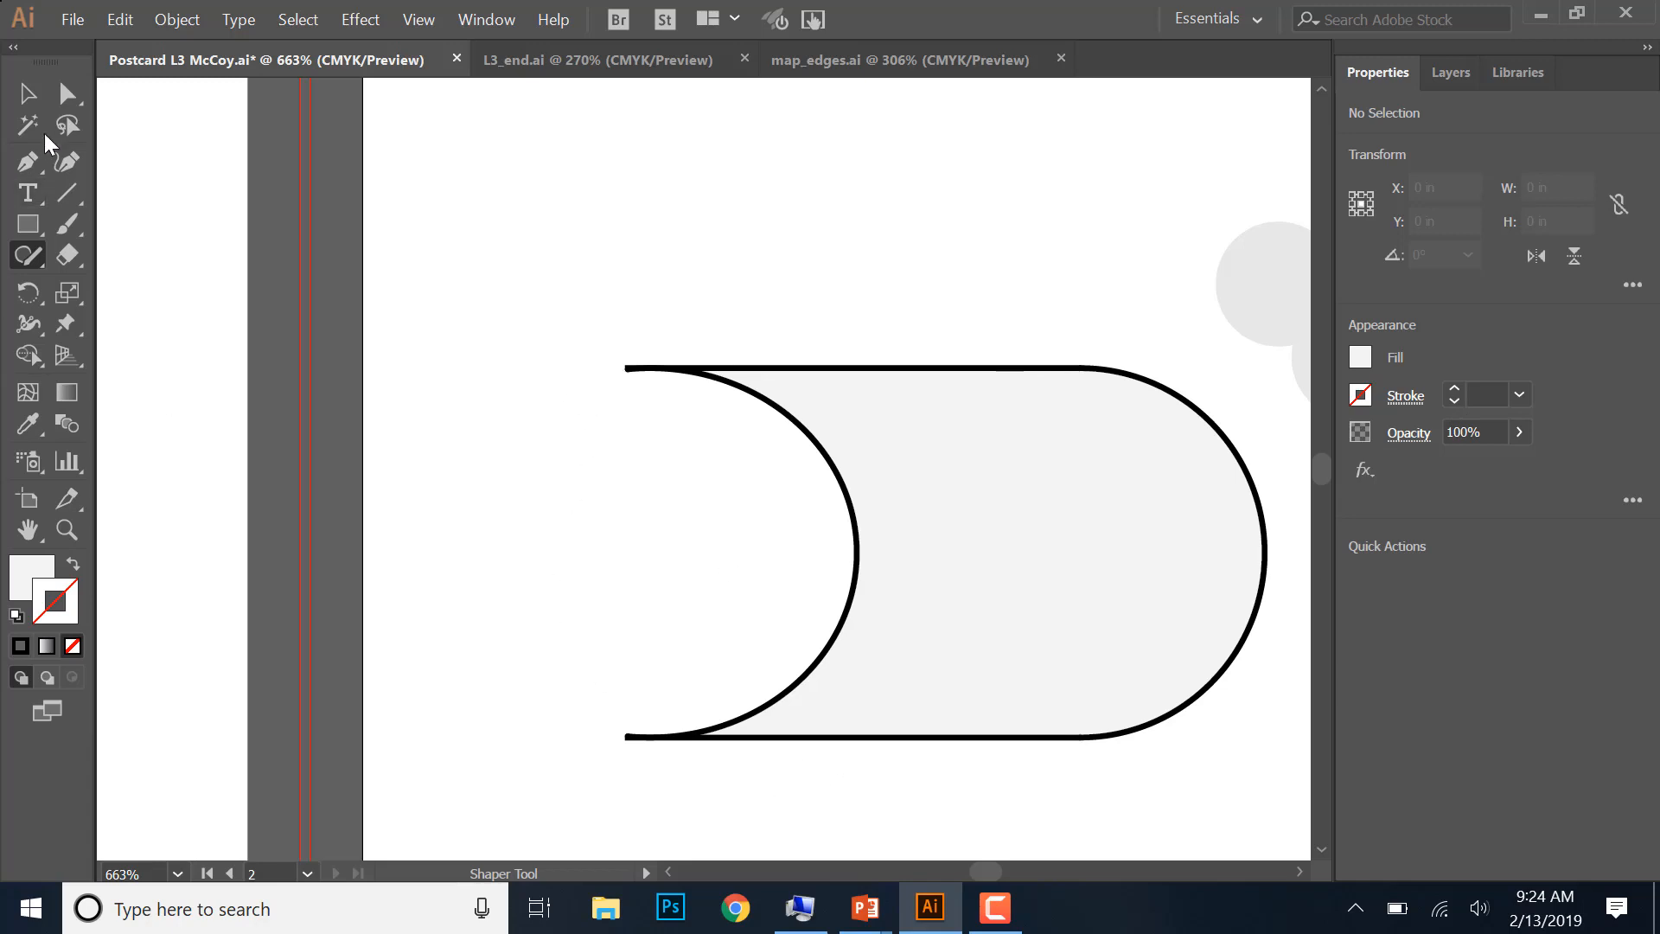
left_click(28, 92)
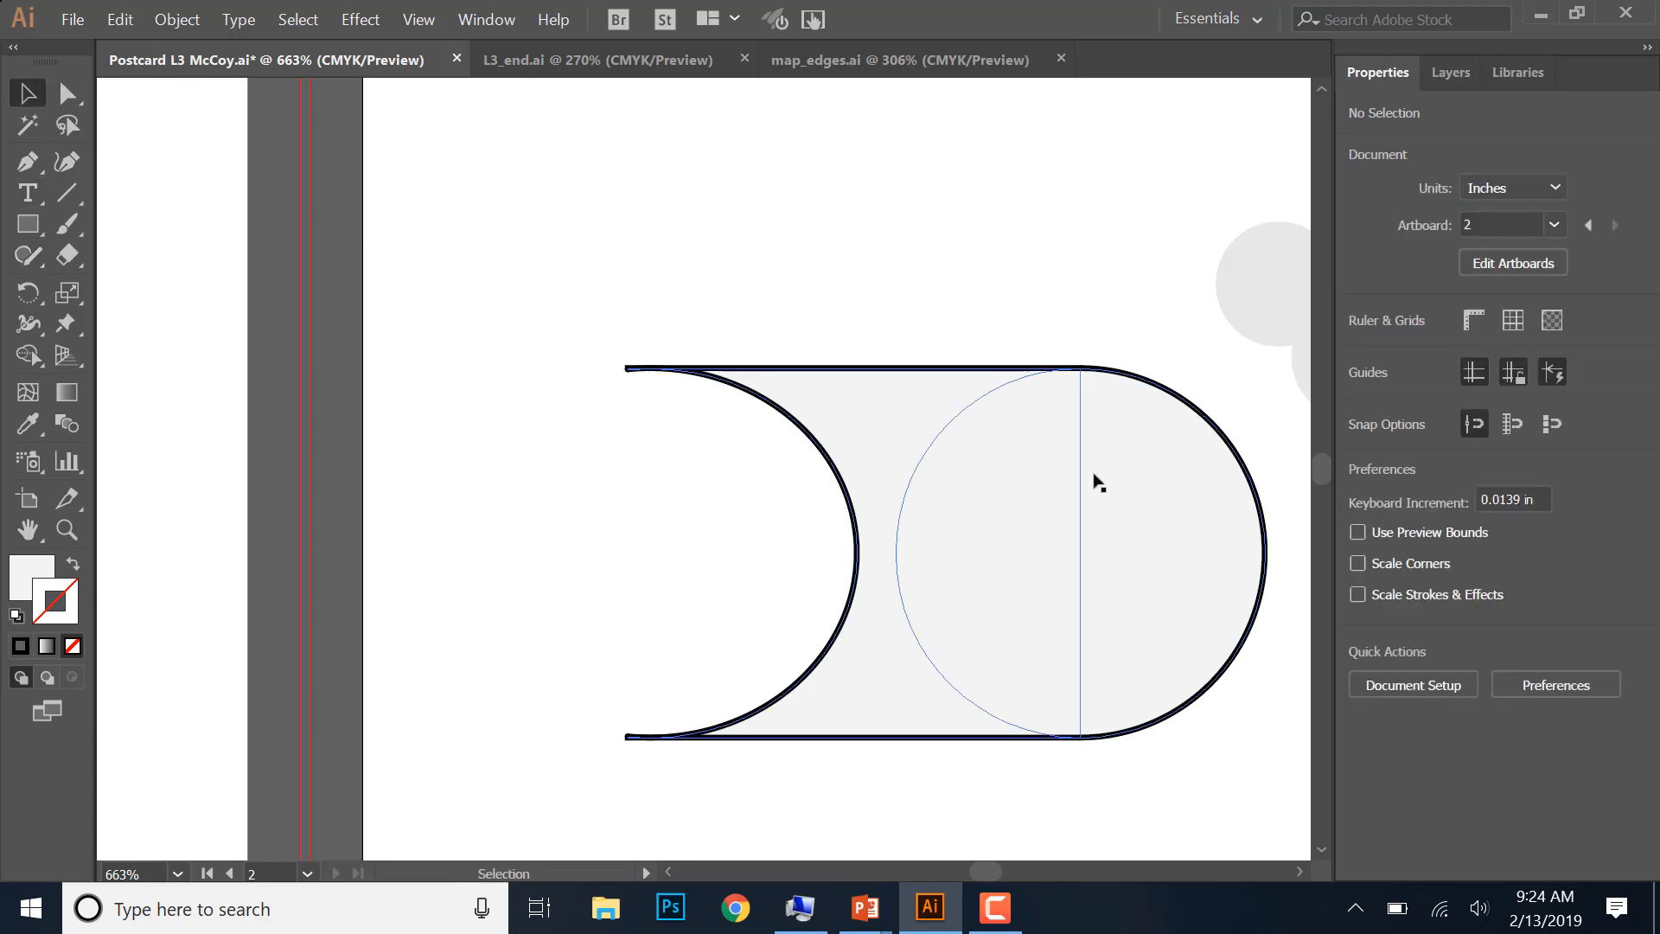
left_click(1027, 372)
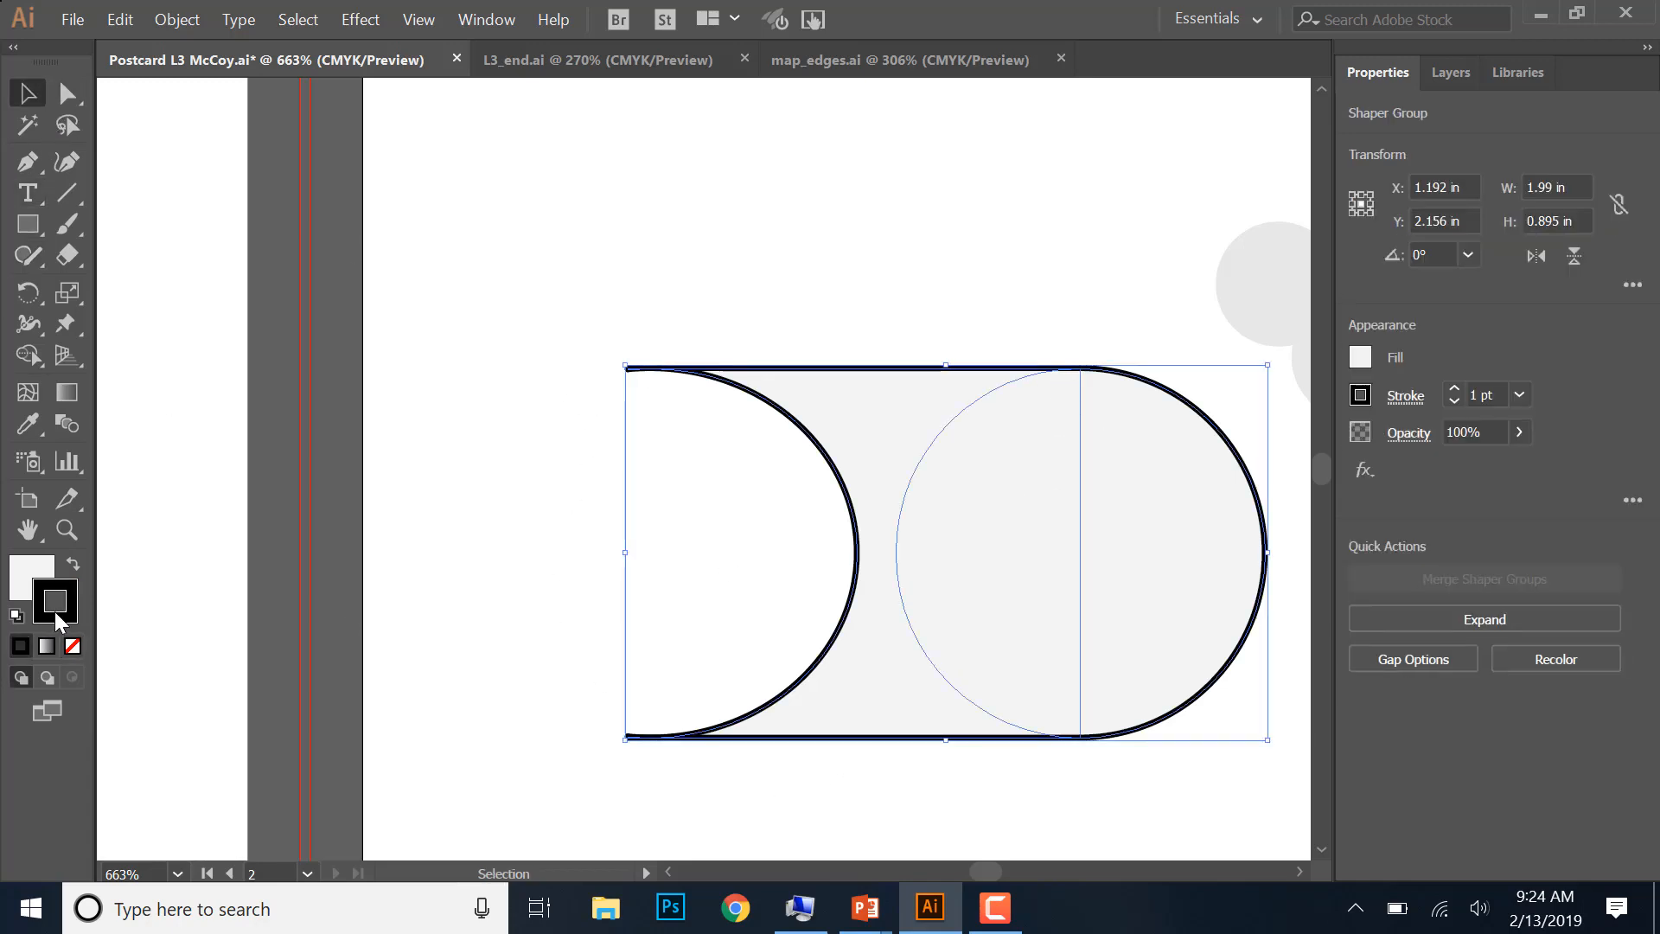
left_click(73, 646)
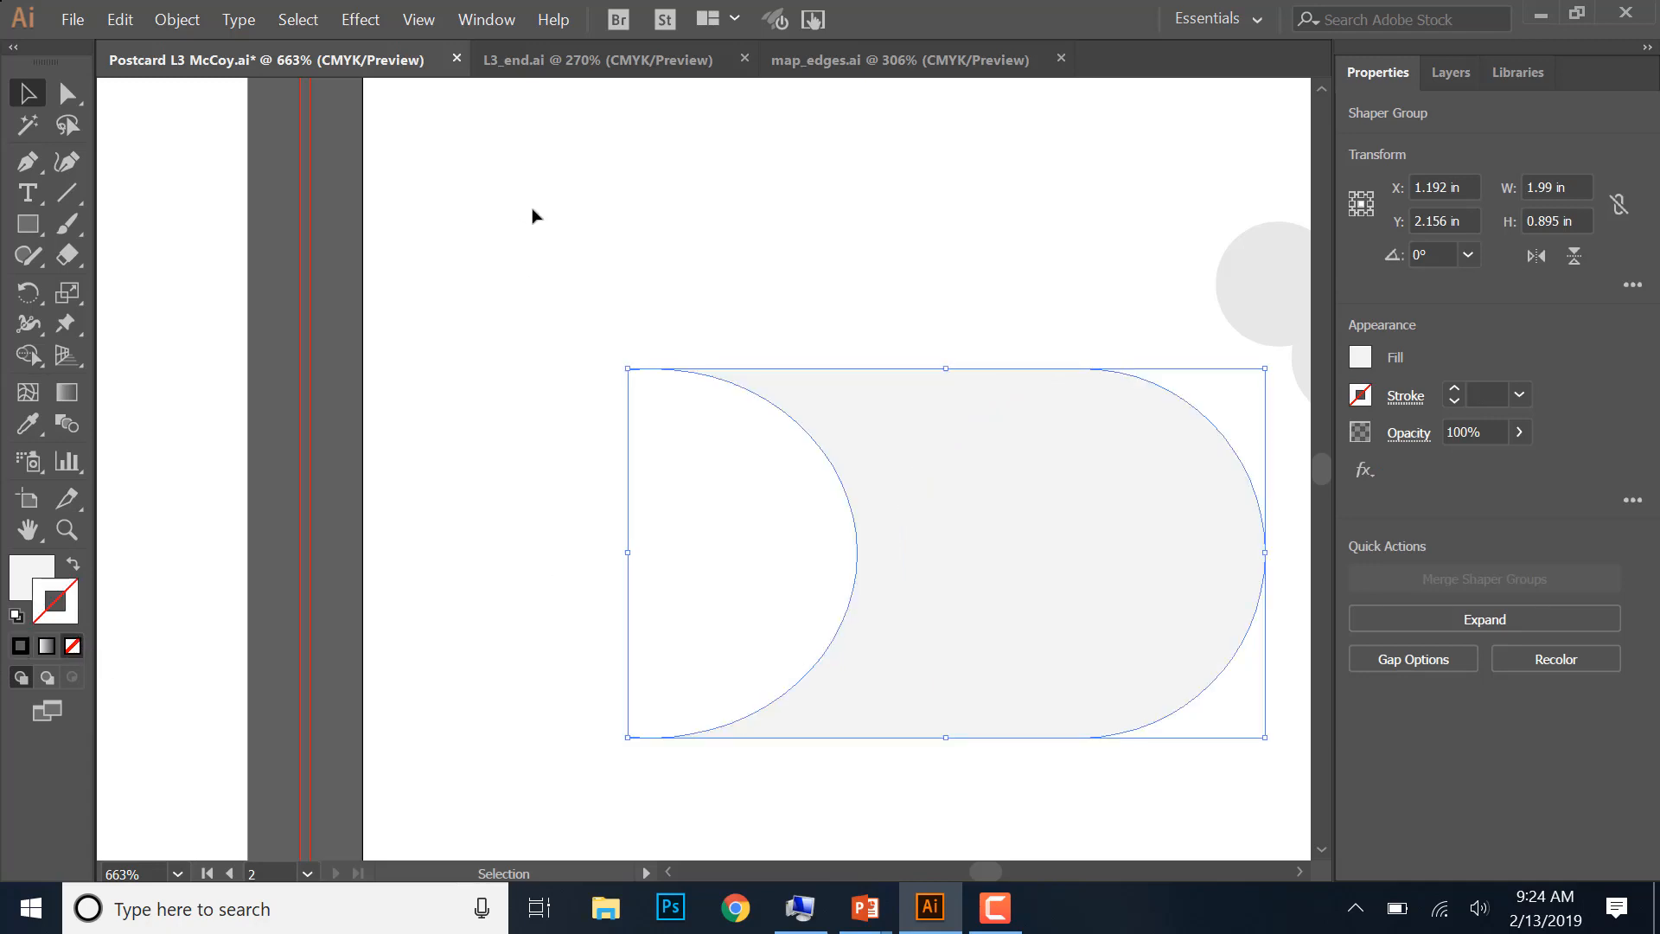
left_click(459, 430)
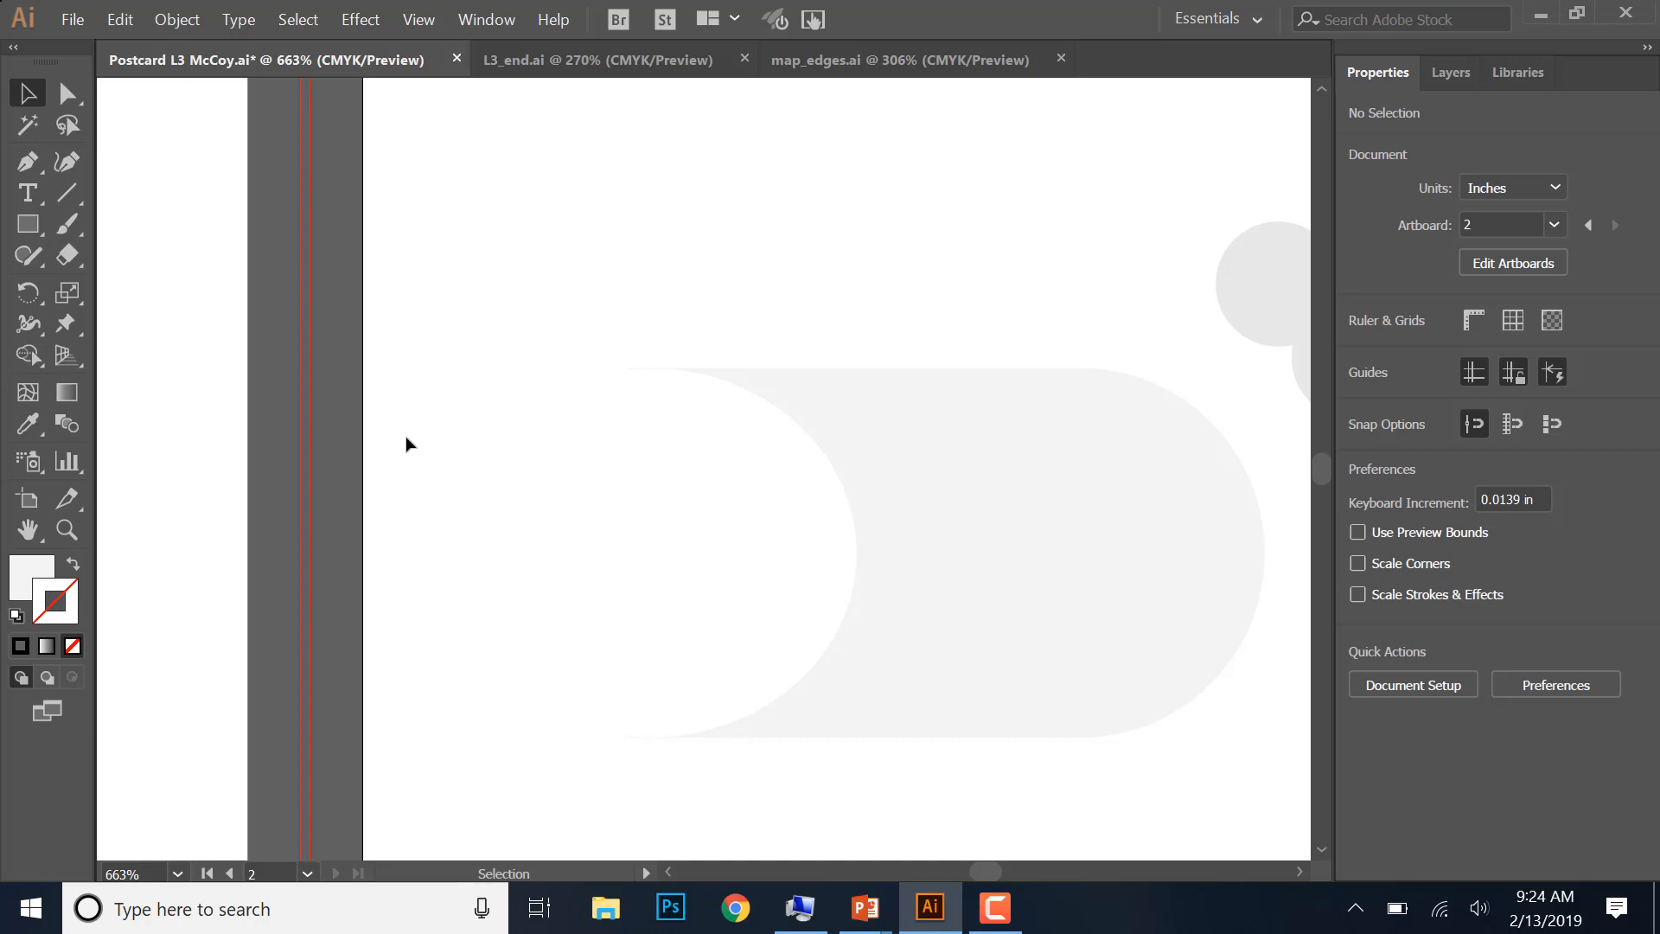
- Move the sail off artboard 2 to about X 6.901, Y 1.038 in, and delete the tiny stray ellipse beneath it
key("ctrl+minus")
key("ctrl+minus")
key("ctrl+minus")
key("ctrl+minus")
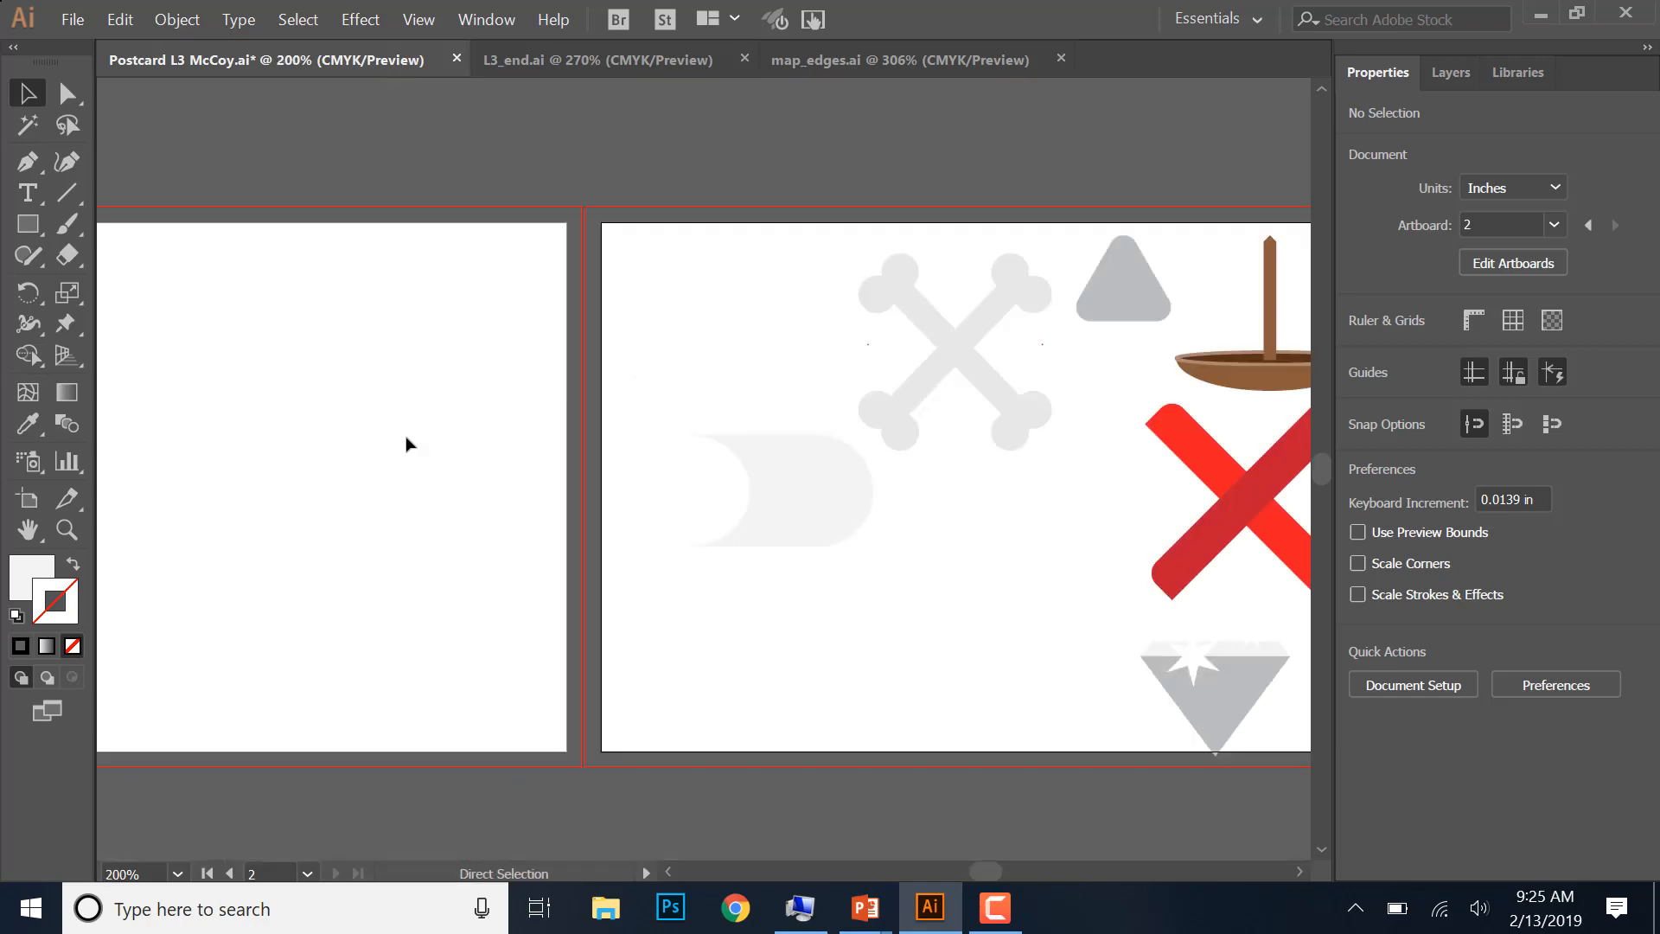
left_click(413, 19)
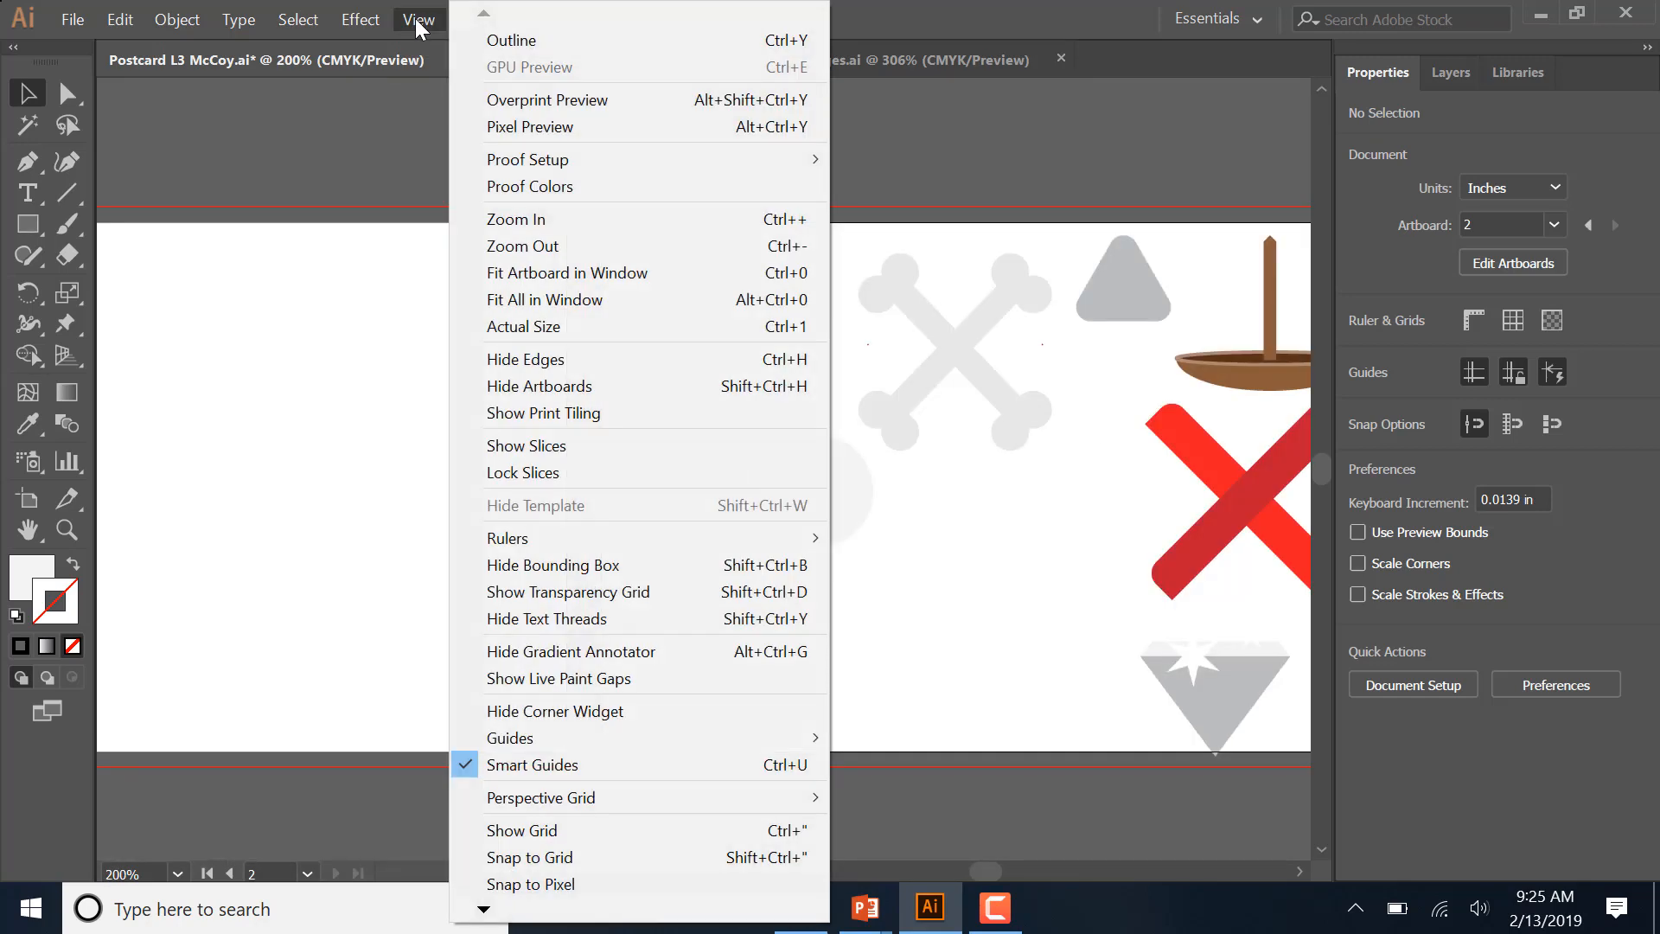
left_click(255, 346)
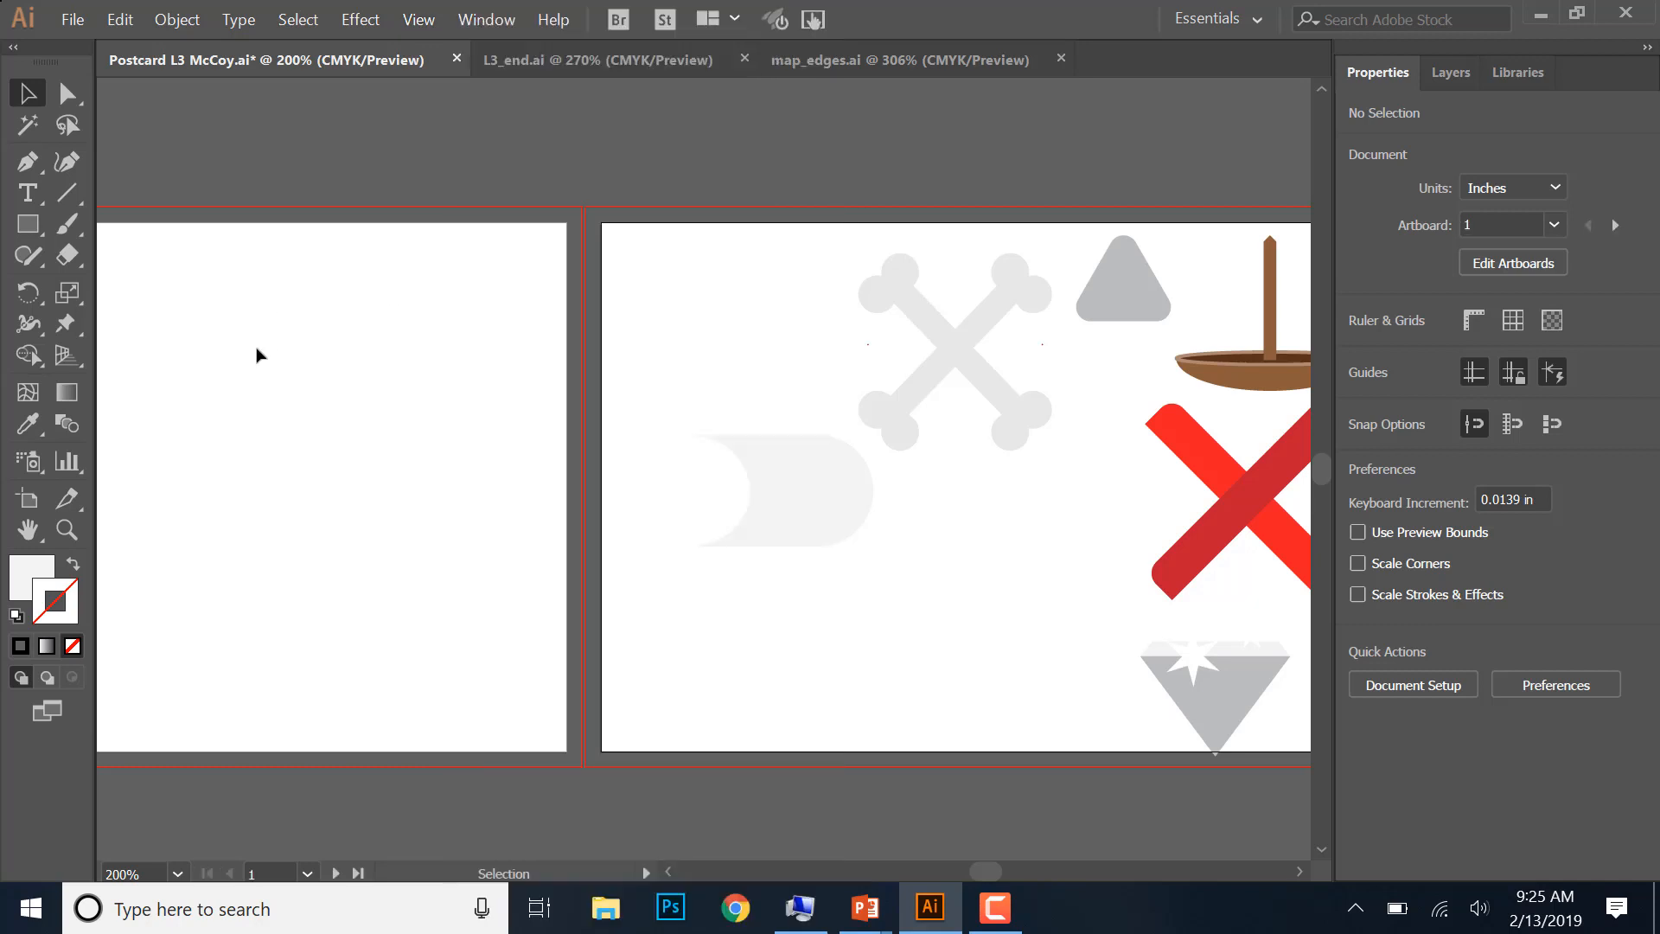
left_click_drag(870, 664, 666, 619)
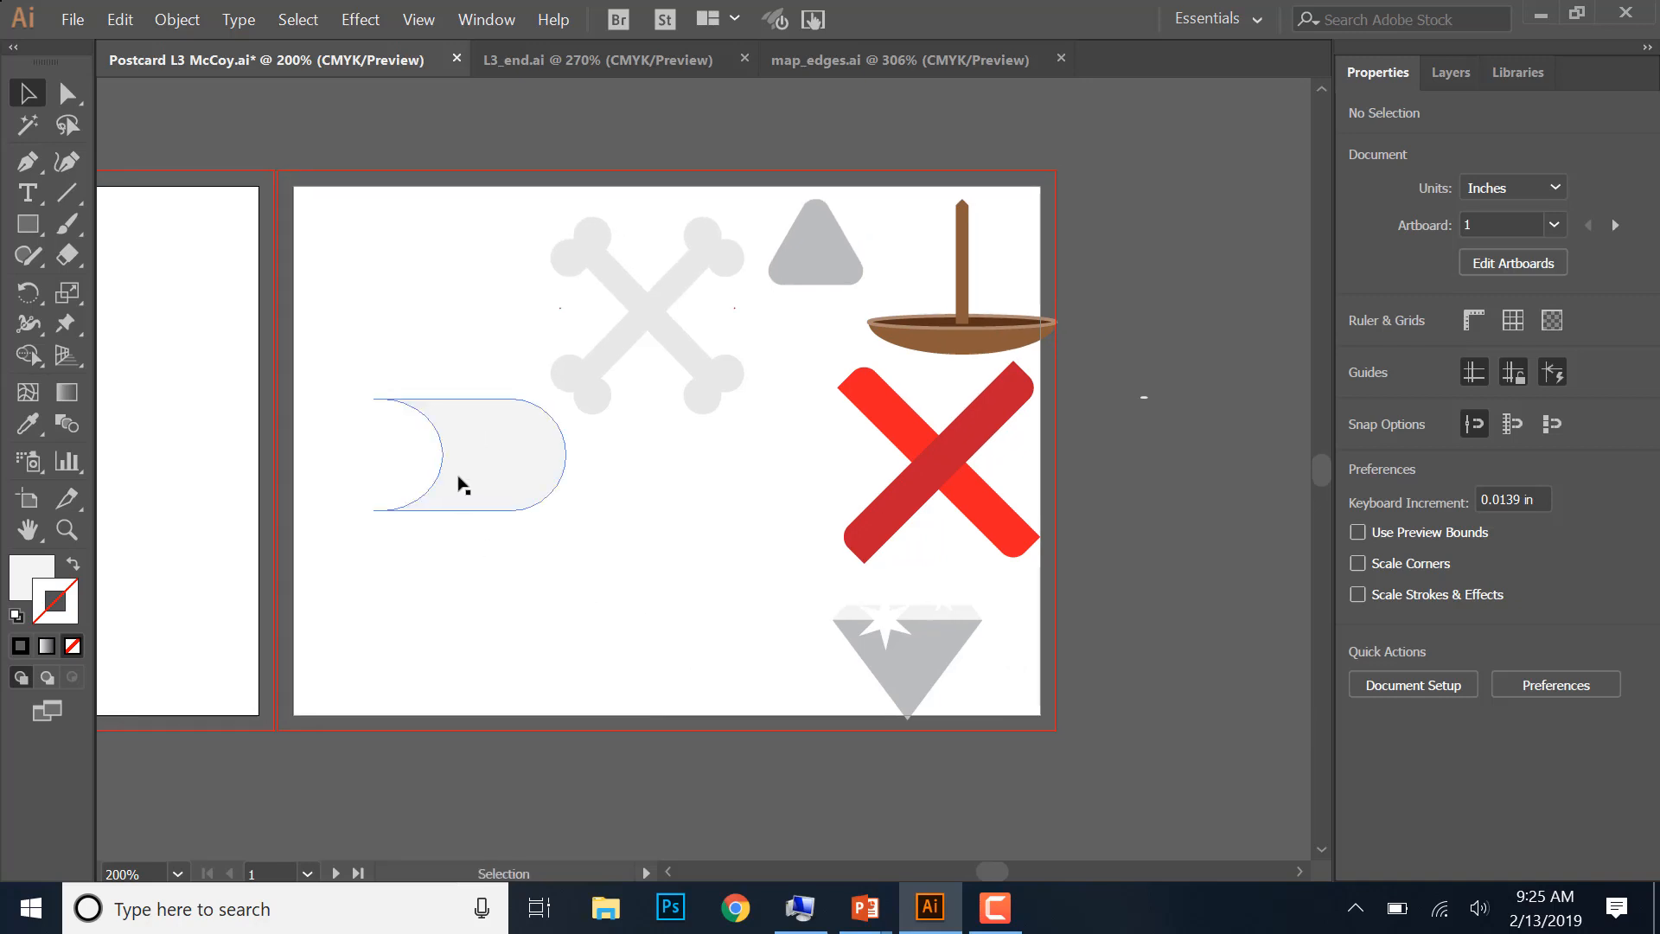
left_click_drag(464, 487, 1183, 344)
left_click(874, 289)
left_click_drag(1090, 622, 874, 637)
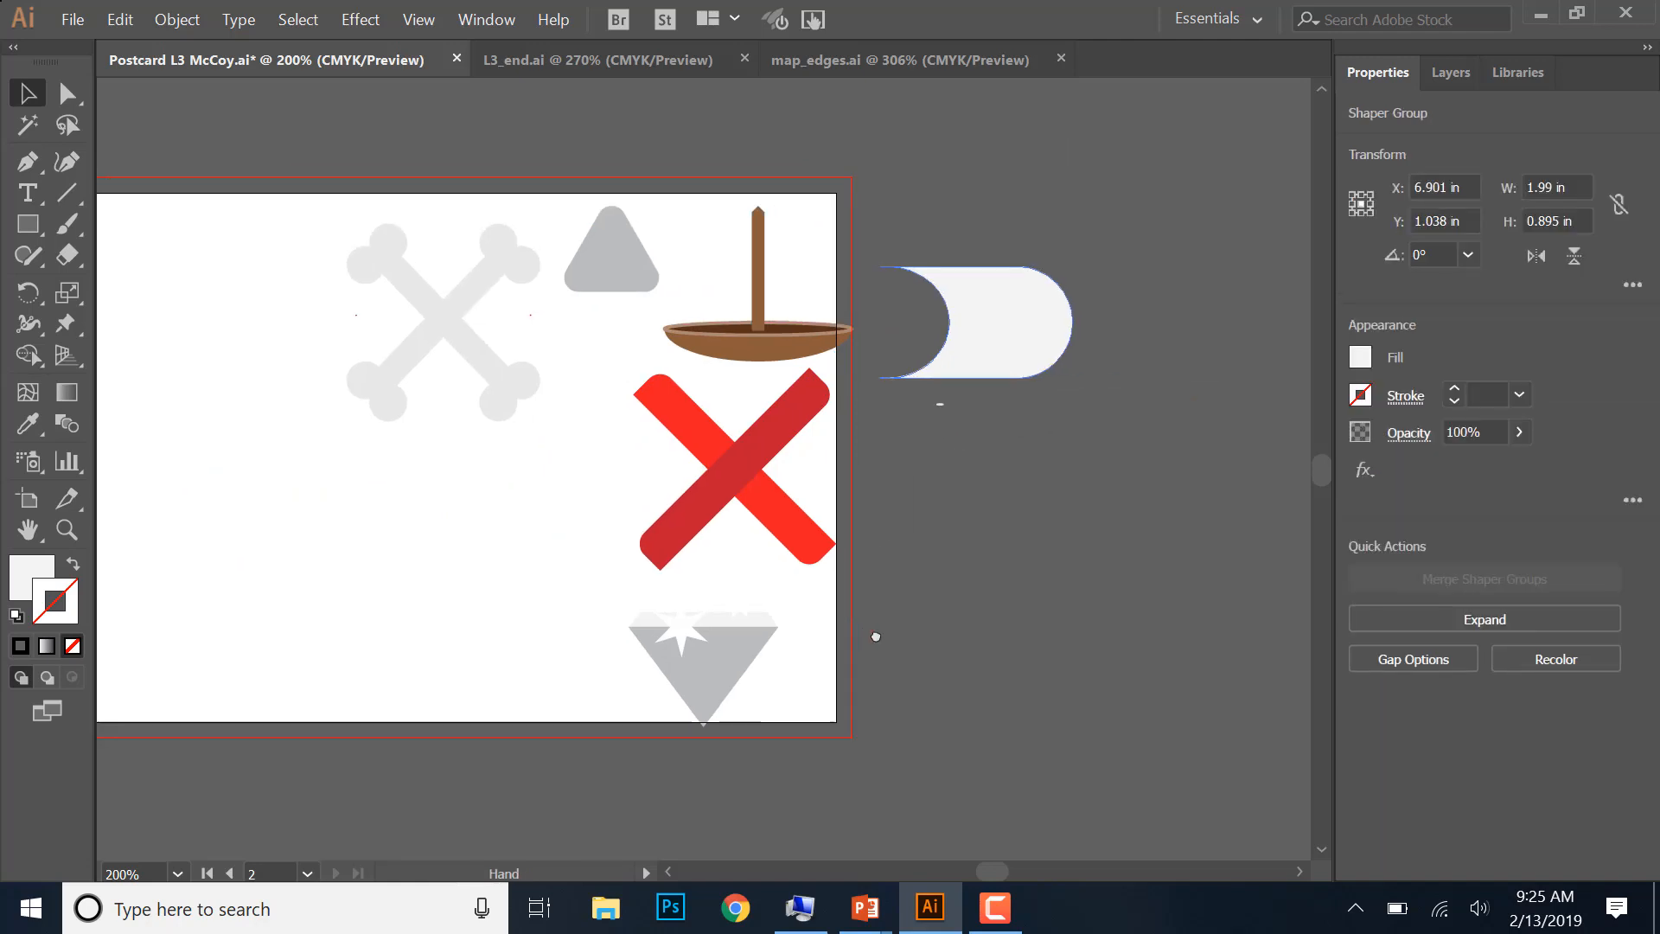
left_click(925, 403)
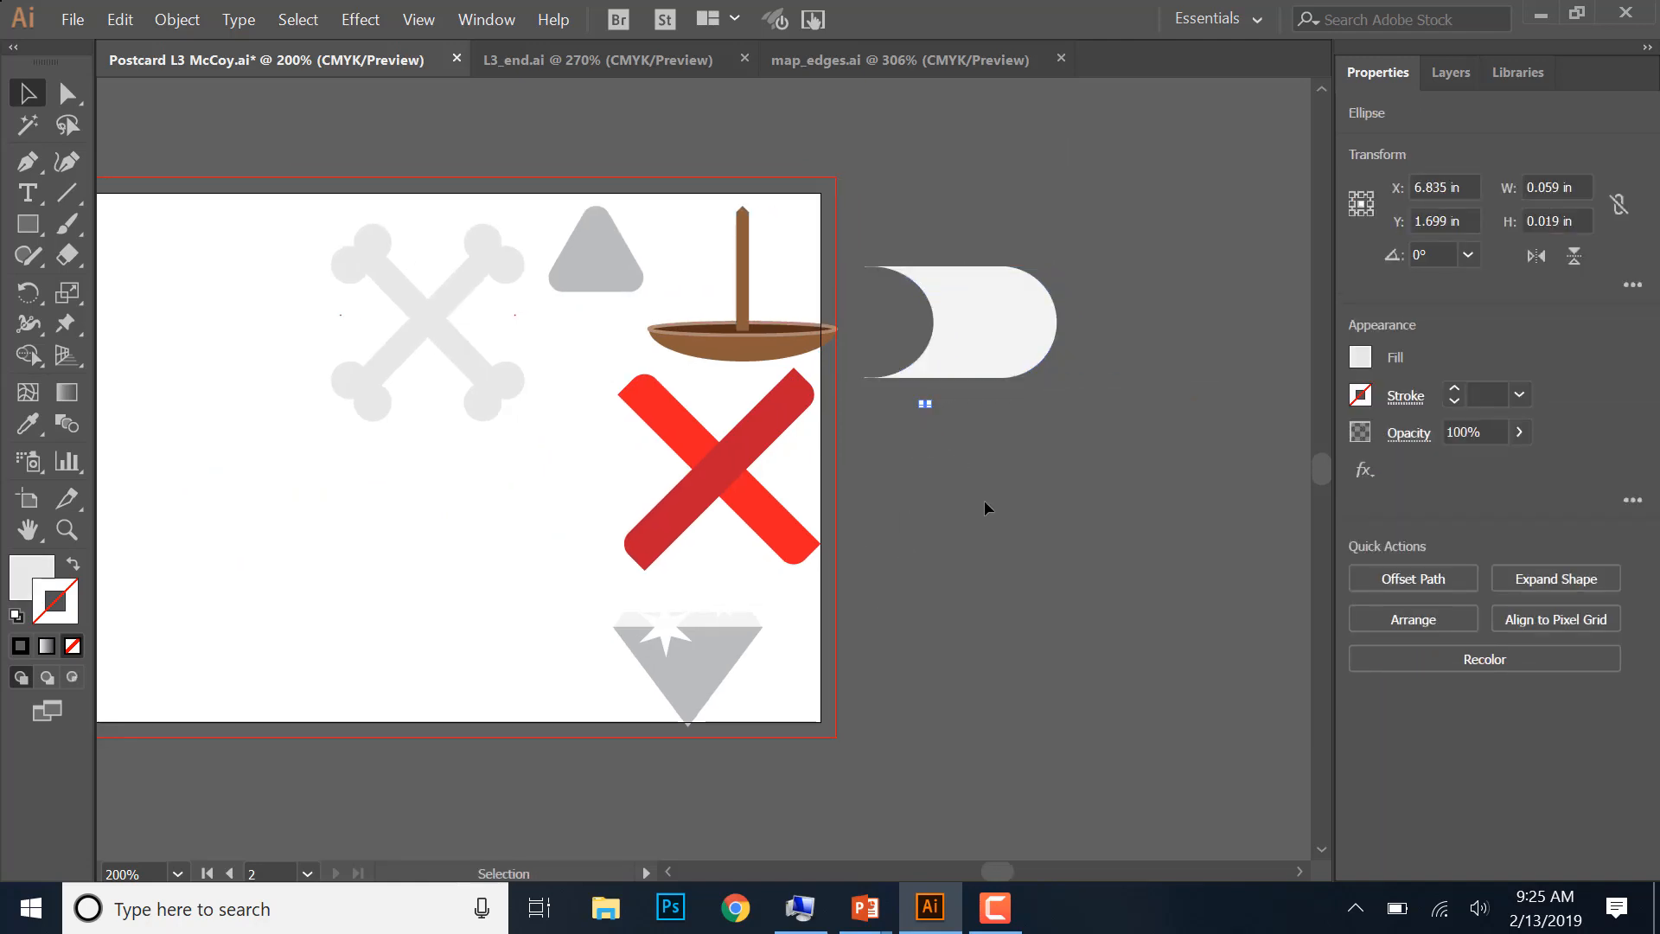
left_click(984, 500)
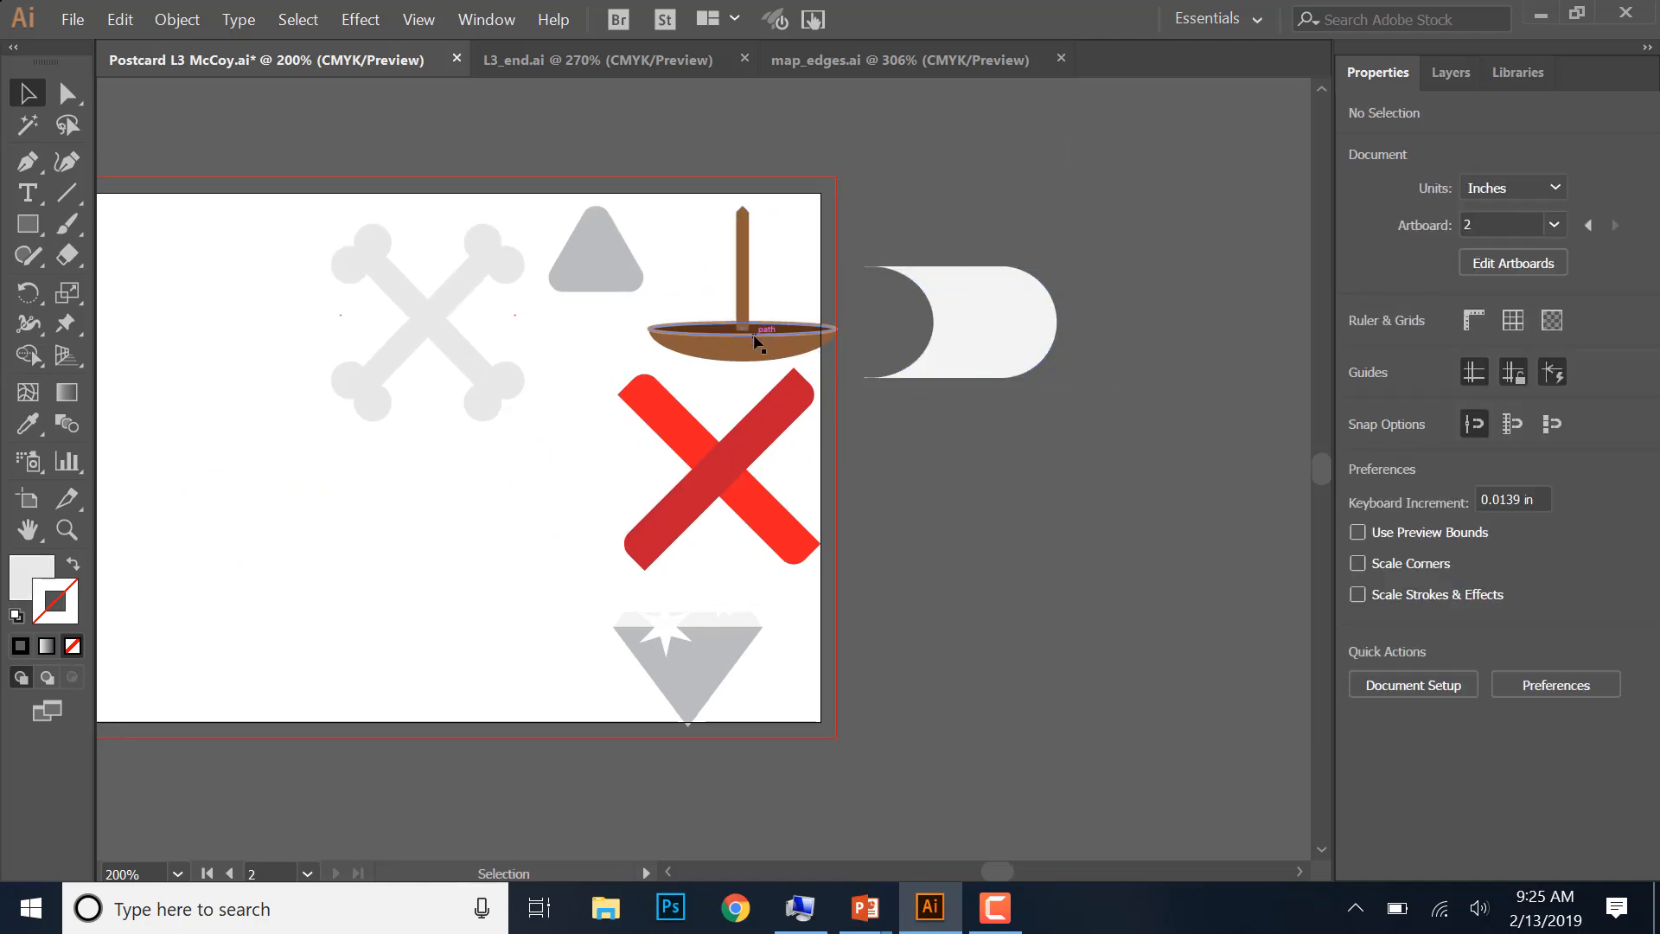
- Move the boat off the artboard to about X 7.145, Y 1.834 in, and fit the sail over its mast at about 1.667 by 0.75 in
left_click_drag(774, 354, 975, 478)
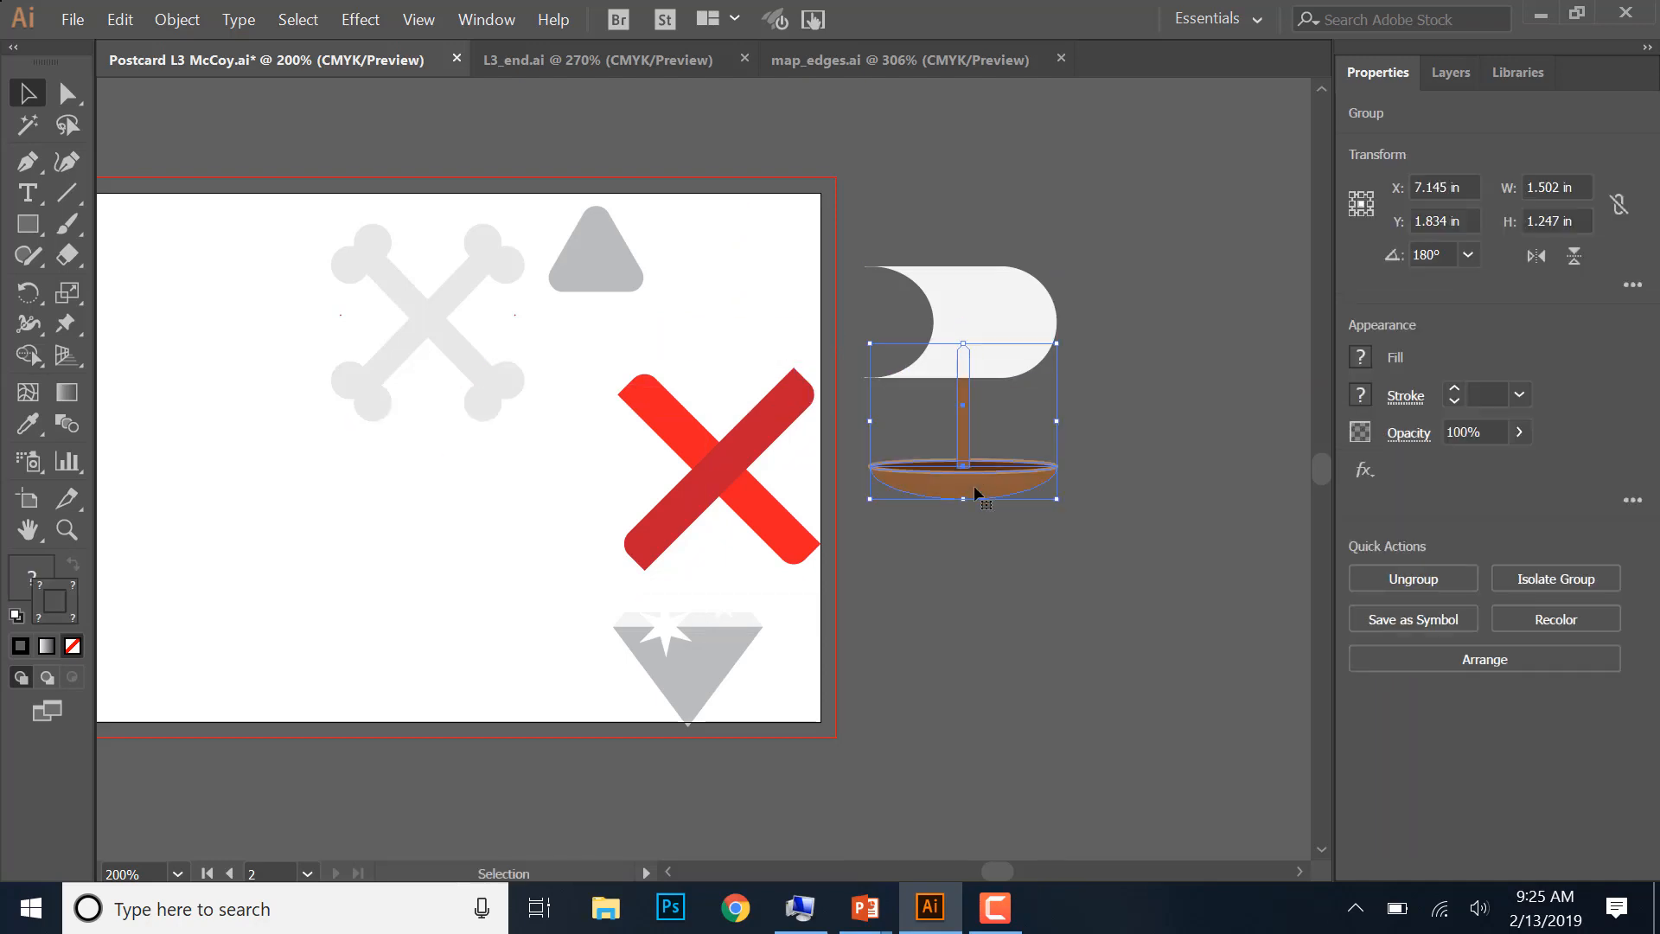
left_click_drag(998, 313, 989, 422)
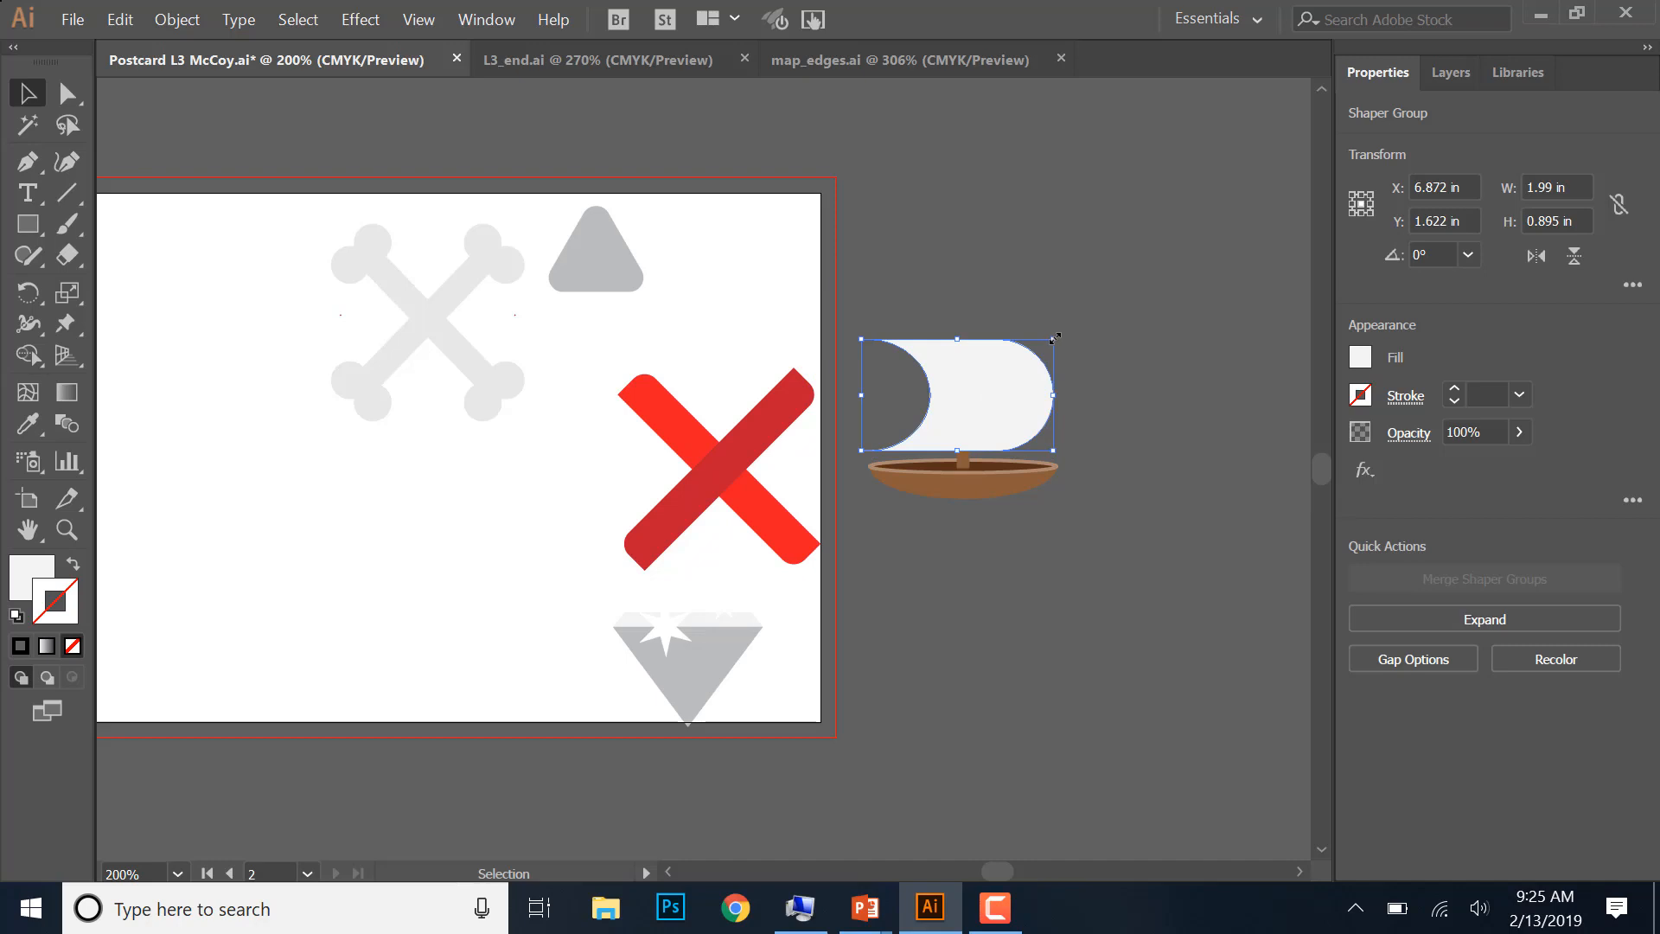
left_click_drag(1054, 338, 986, 418)
left_click(1159, 364)
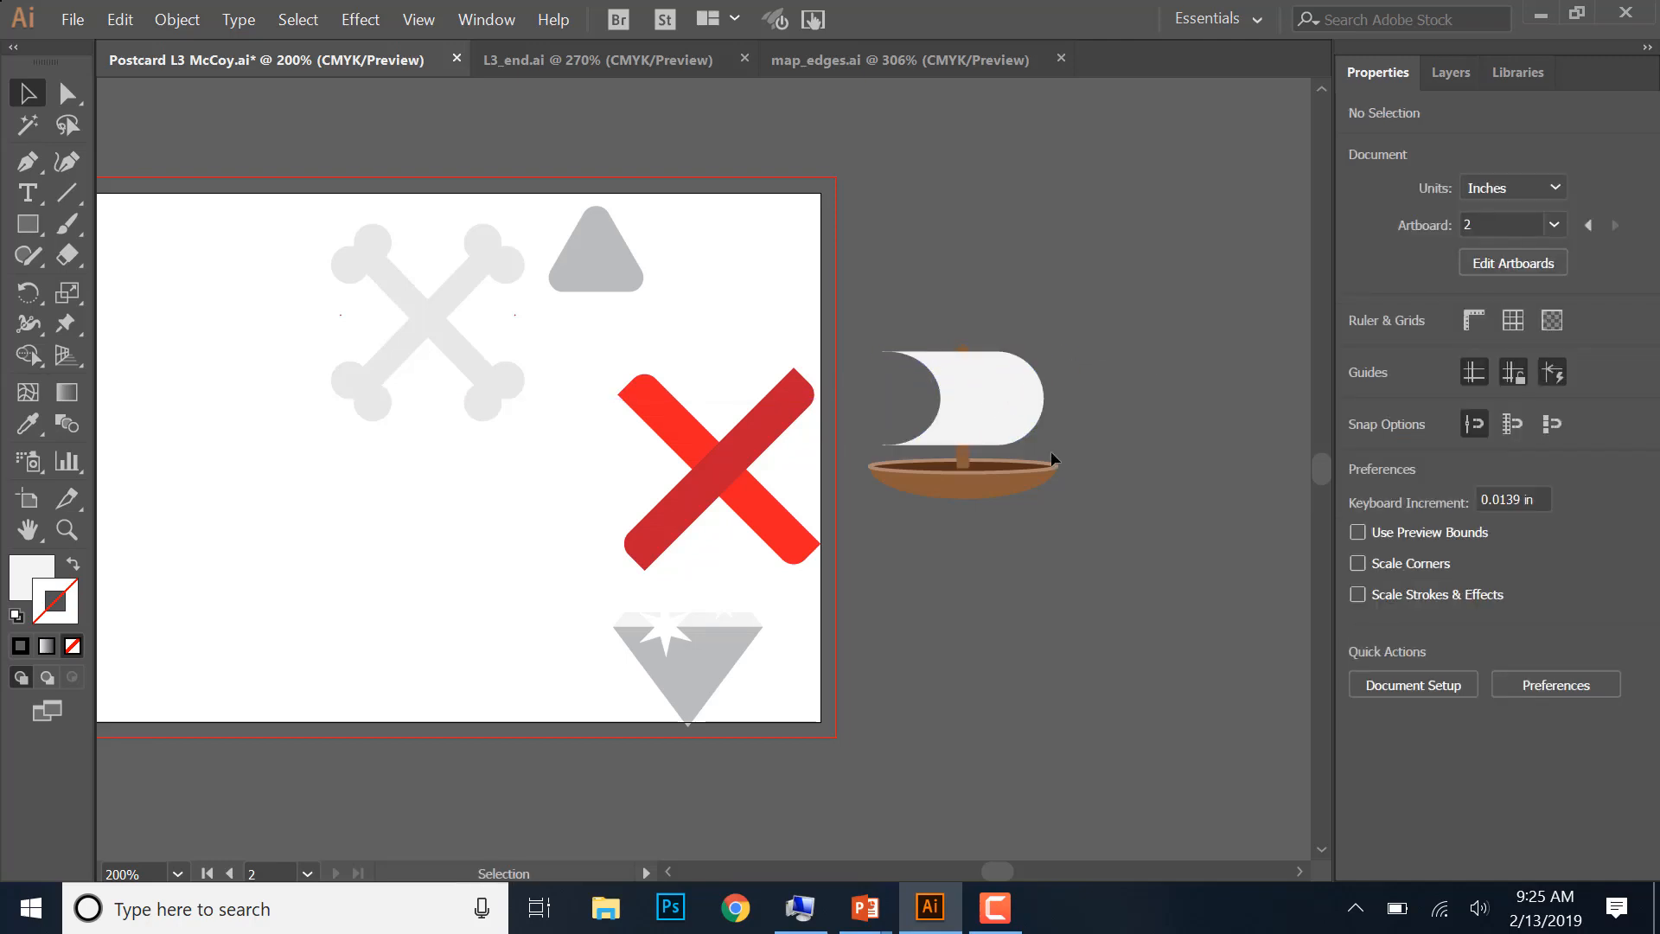
left_click(985, 432)
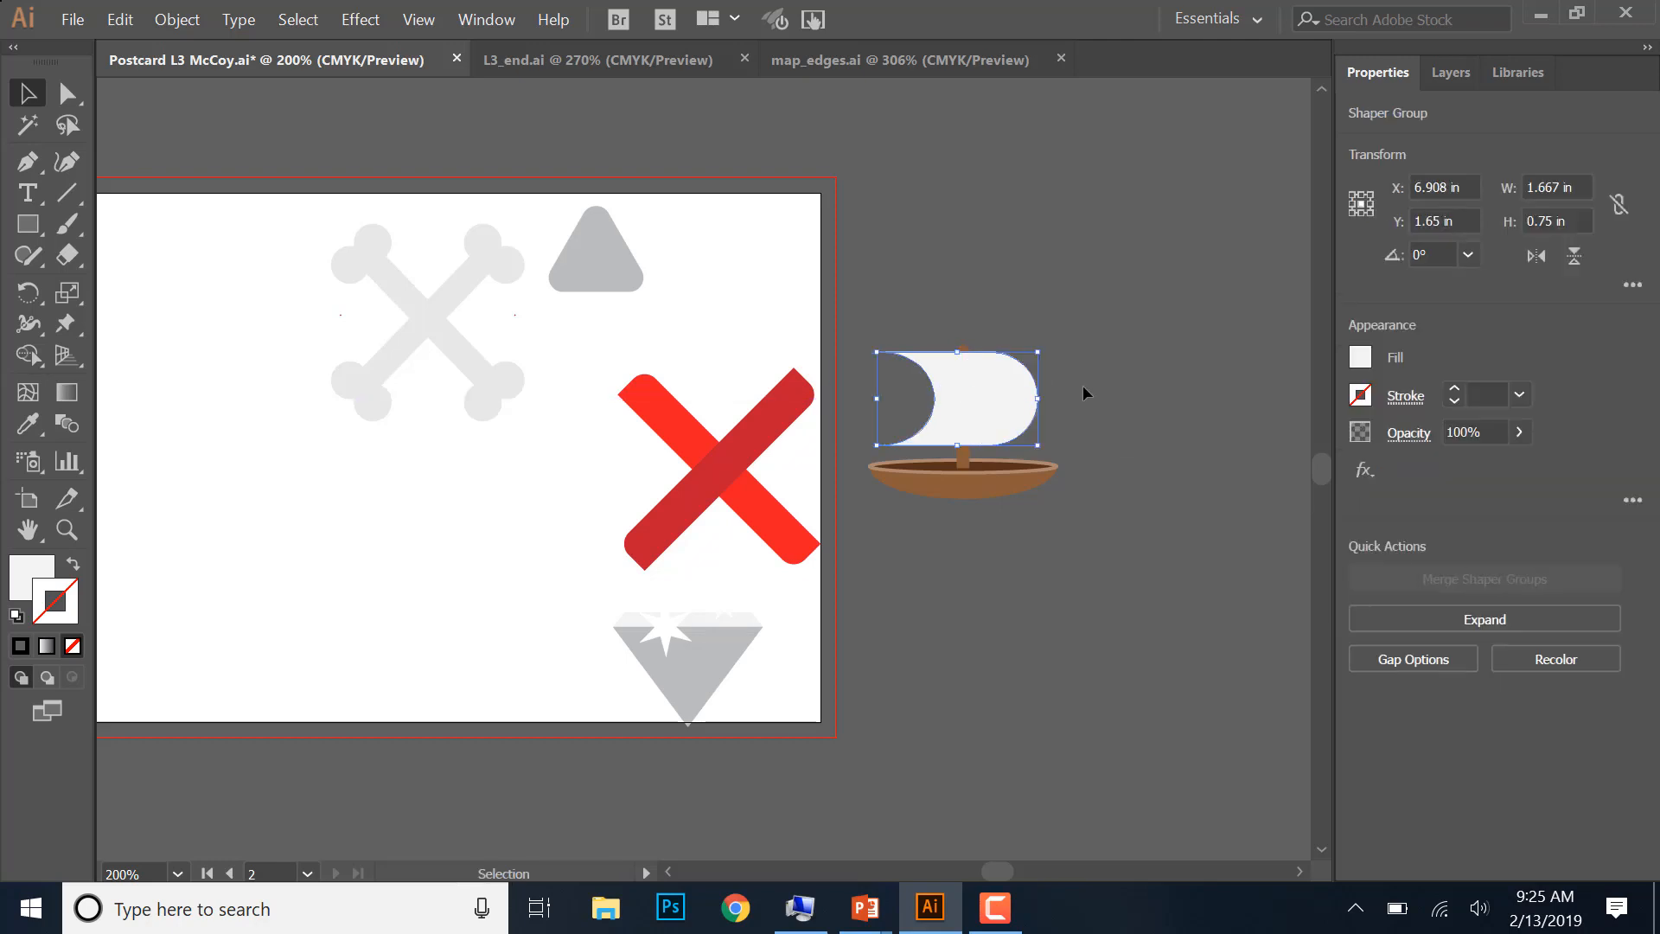
left_click(1118, 604)
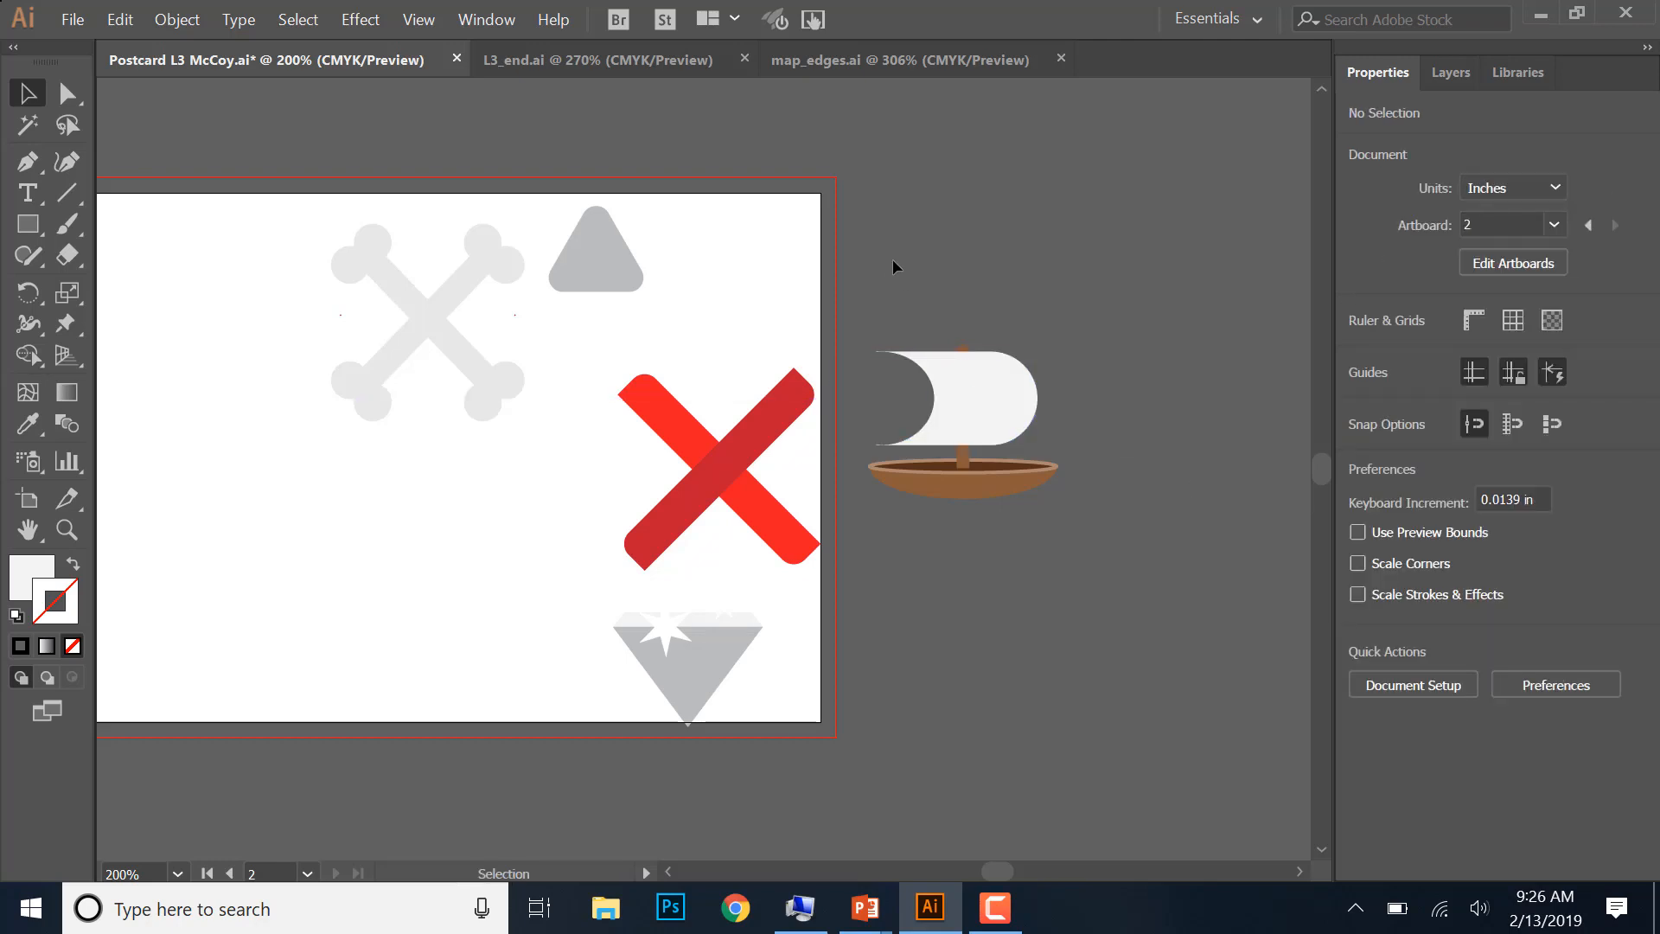
- Group the sail with the boat, and move the group below the crossed bones at about X 2.84, Y 2.834 in
left_click_drag(893, 261, 1089, 548)
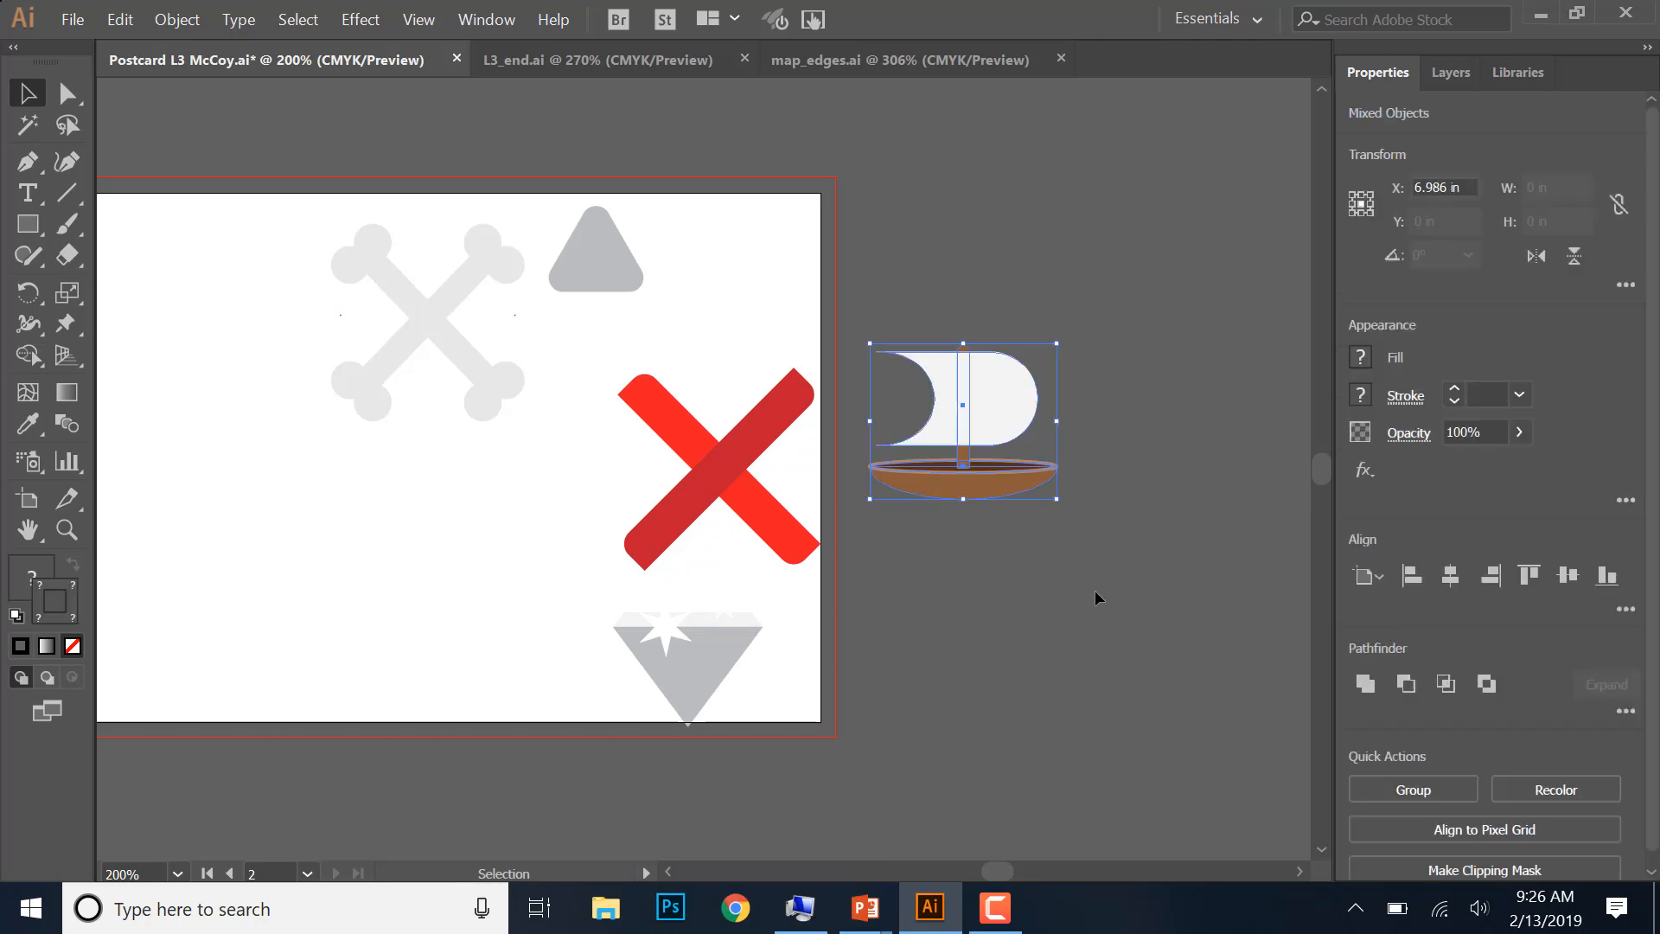
left_click(1409, 790)
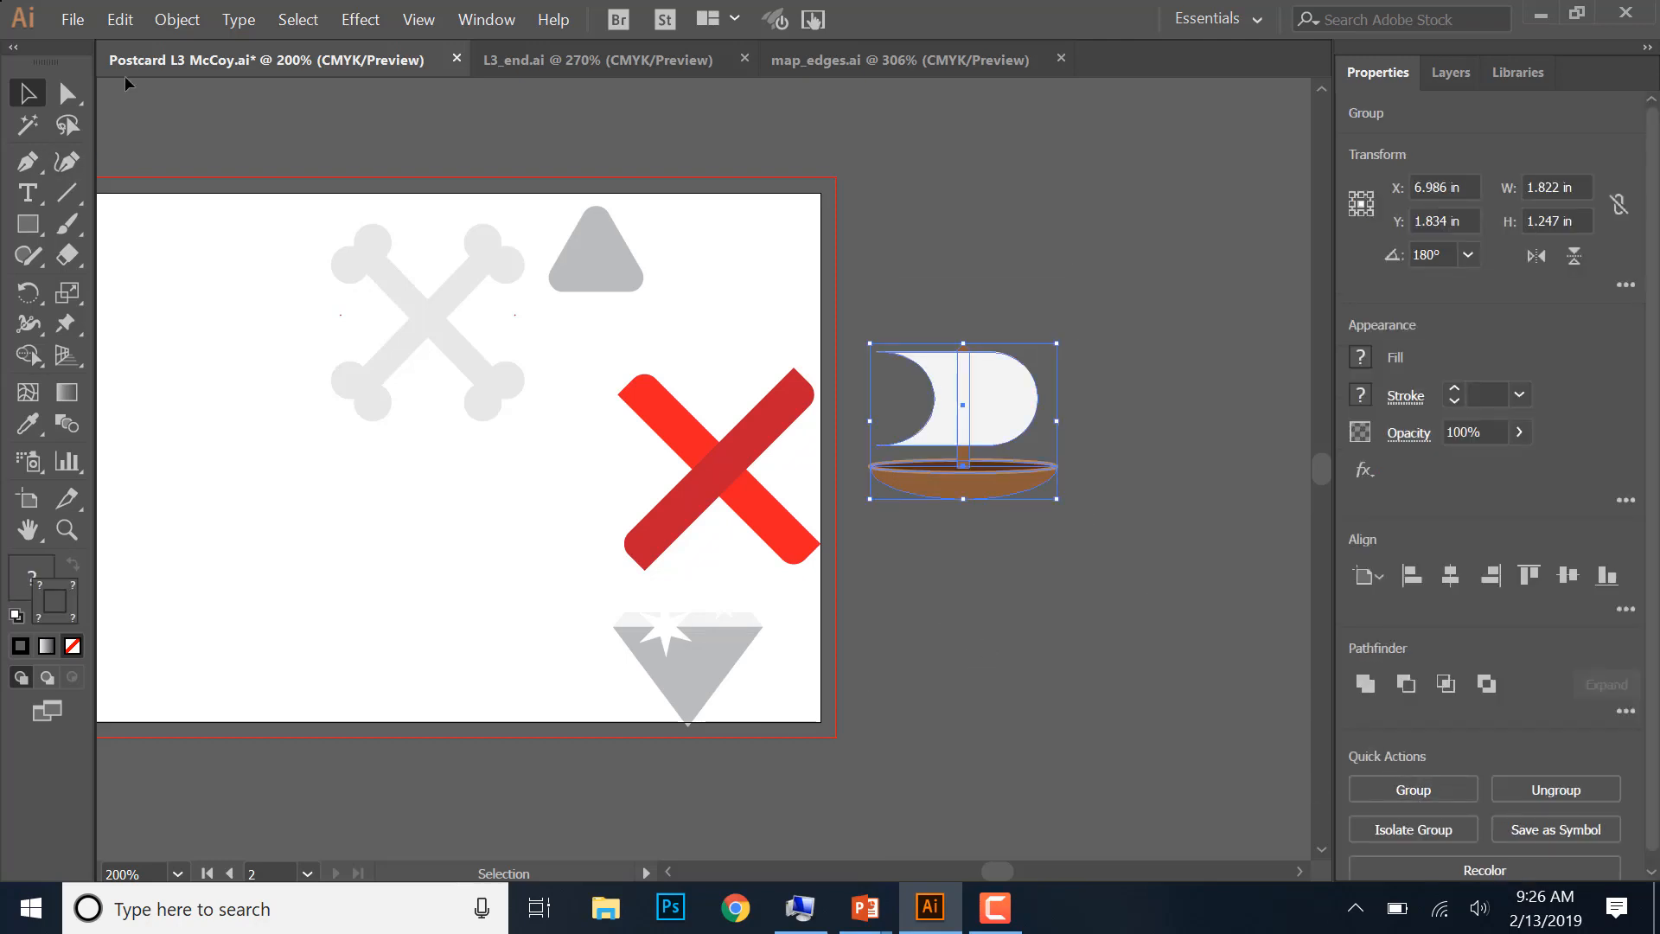
left_click(1173, 368)
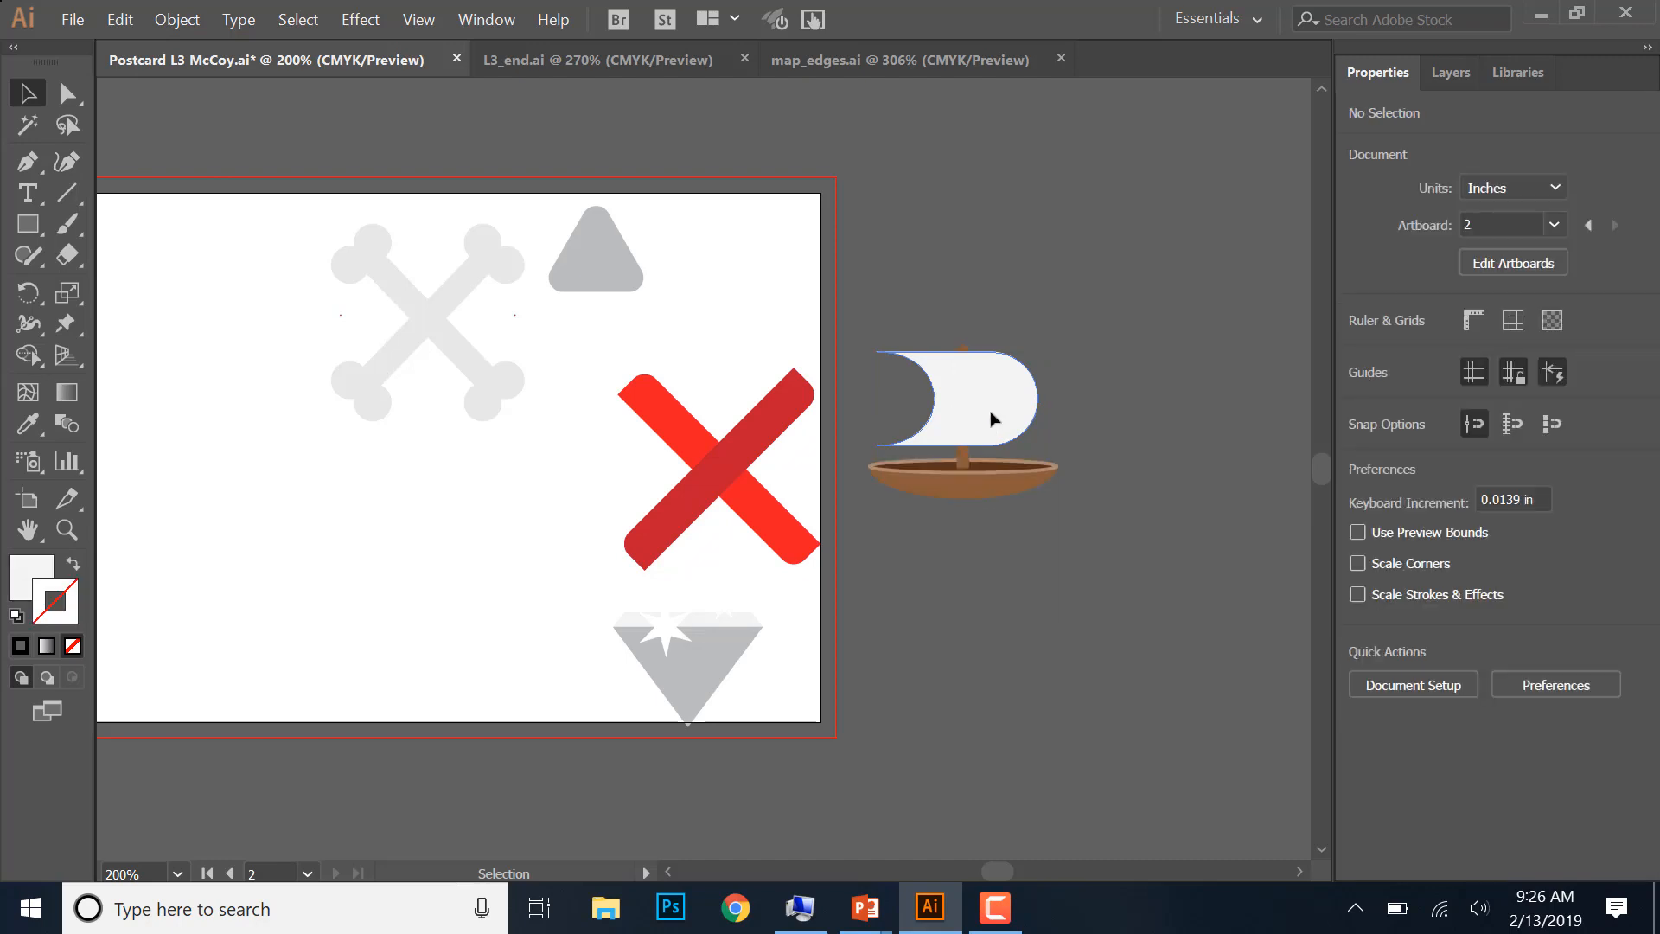
left_click_drag(990, 413, 472, 538)
left_click_drag(603, 573, 603, 575)
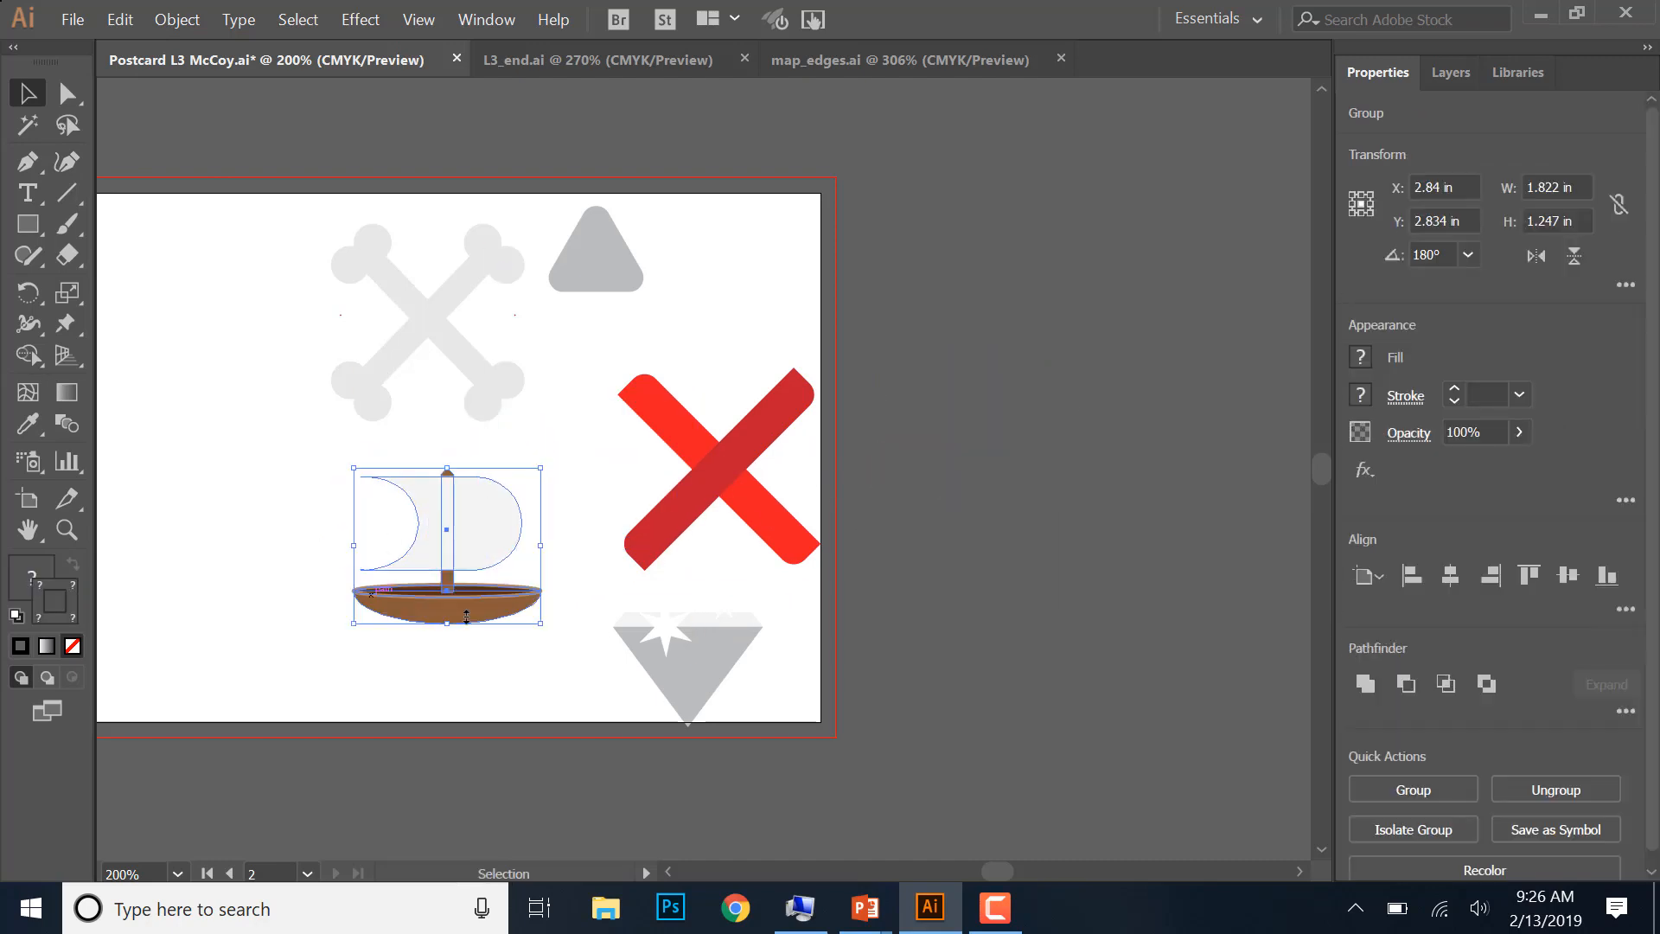